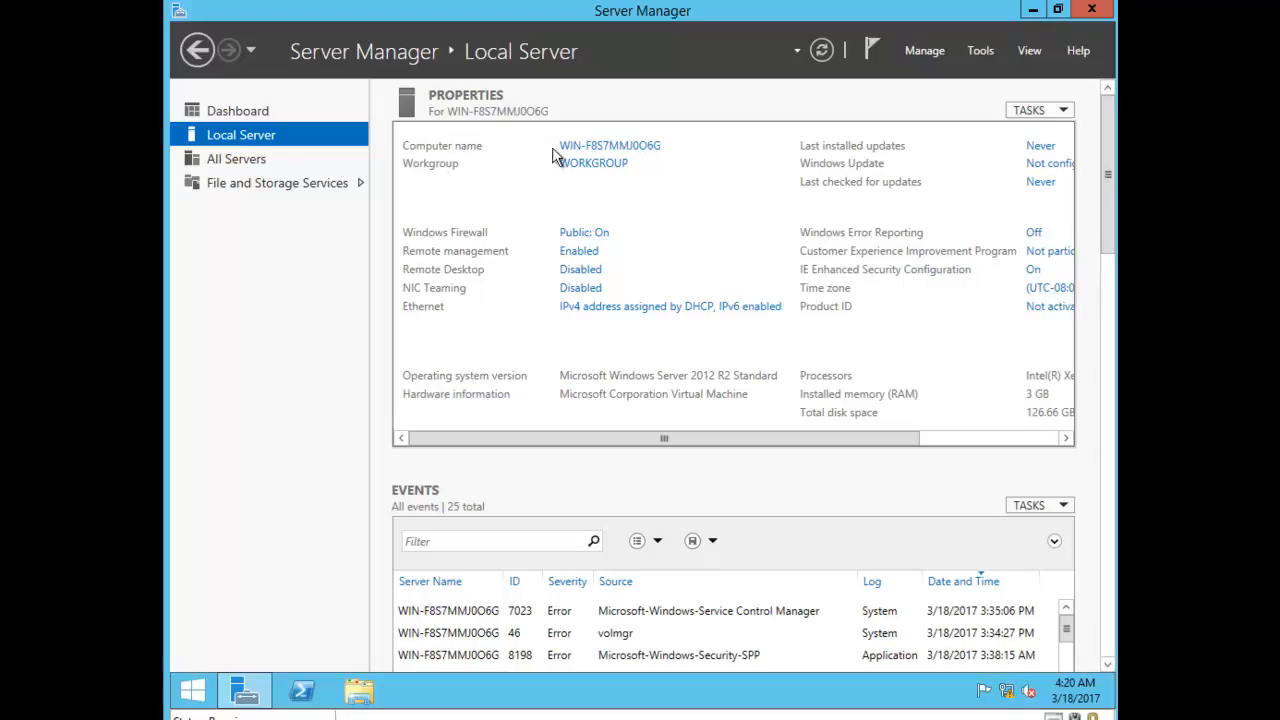
# - Rename the computer to dc01 and postpone the required restart until later
pyautogui.click(644, 150)
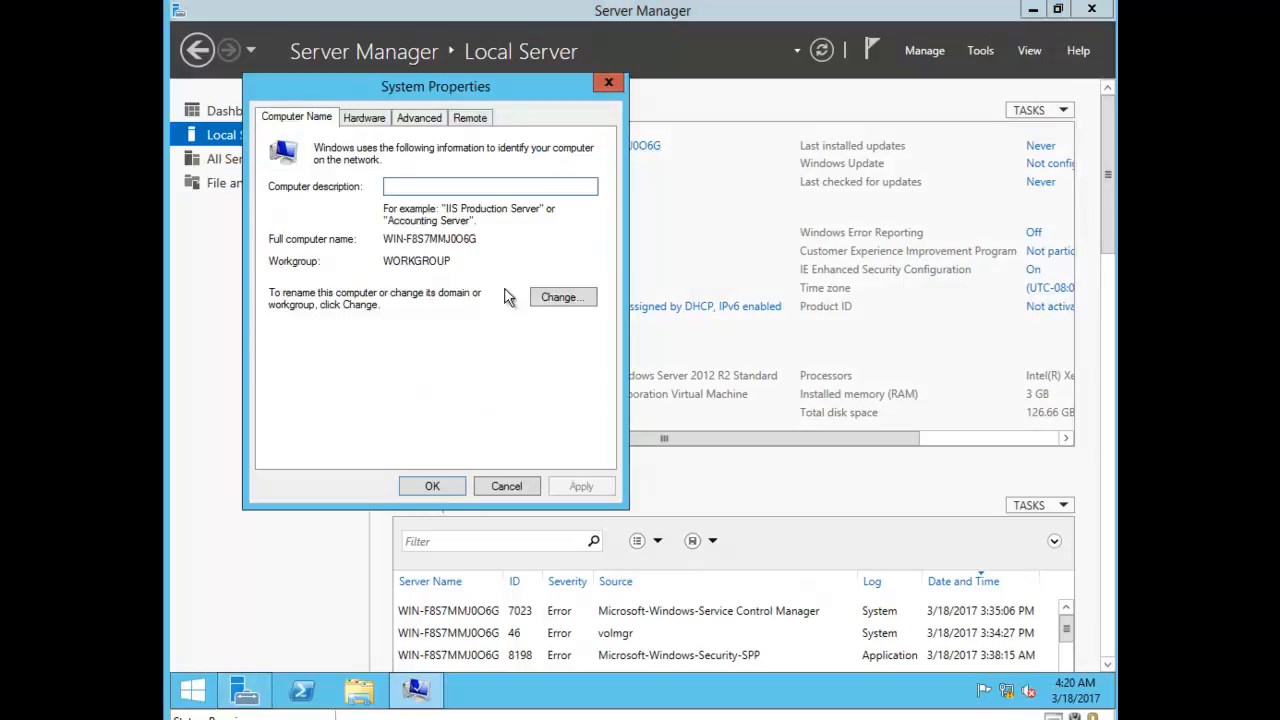
pyautogui.click(566, 299)
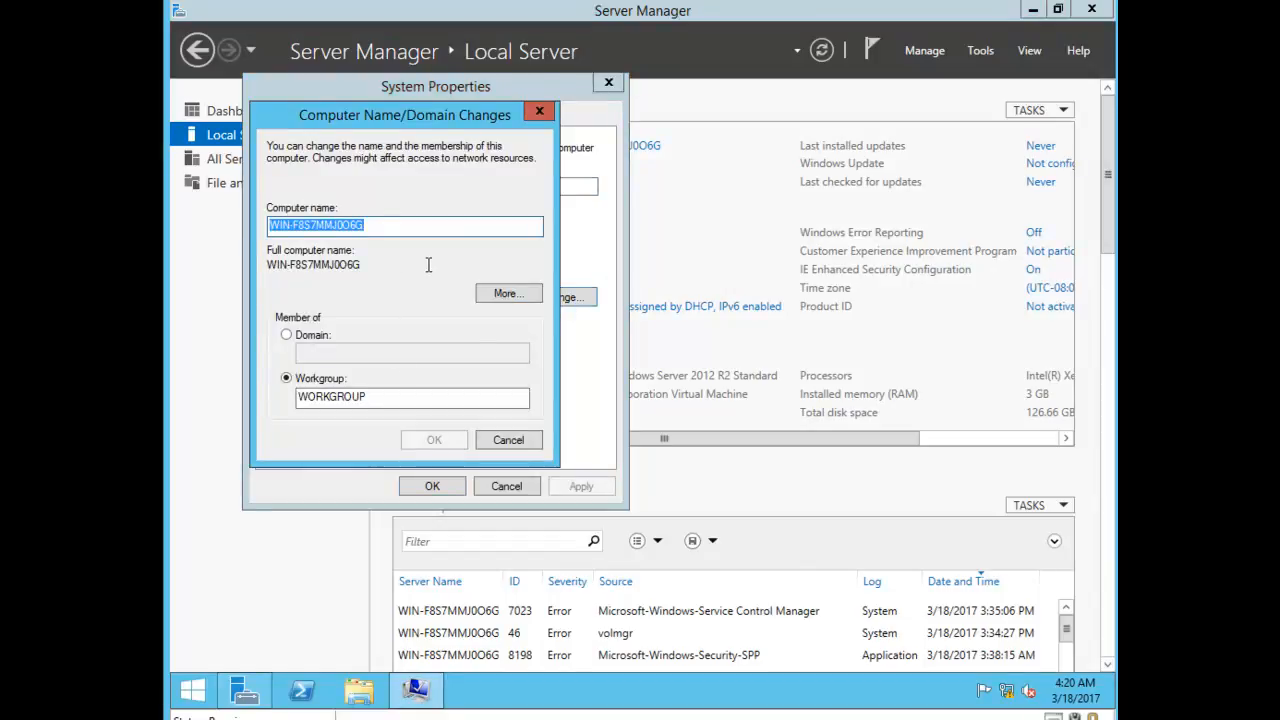
pyautogui.write('Dc')
pyautogui.press('BackSpace')
pyautogui.press('BackSpace')
pyautogui.write('dc0')
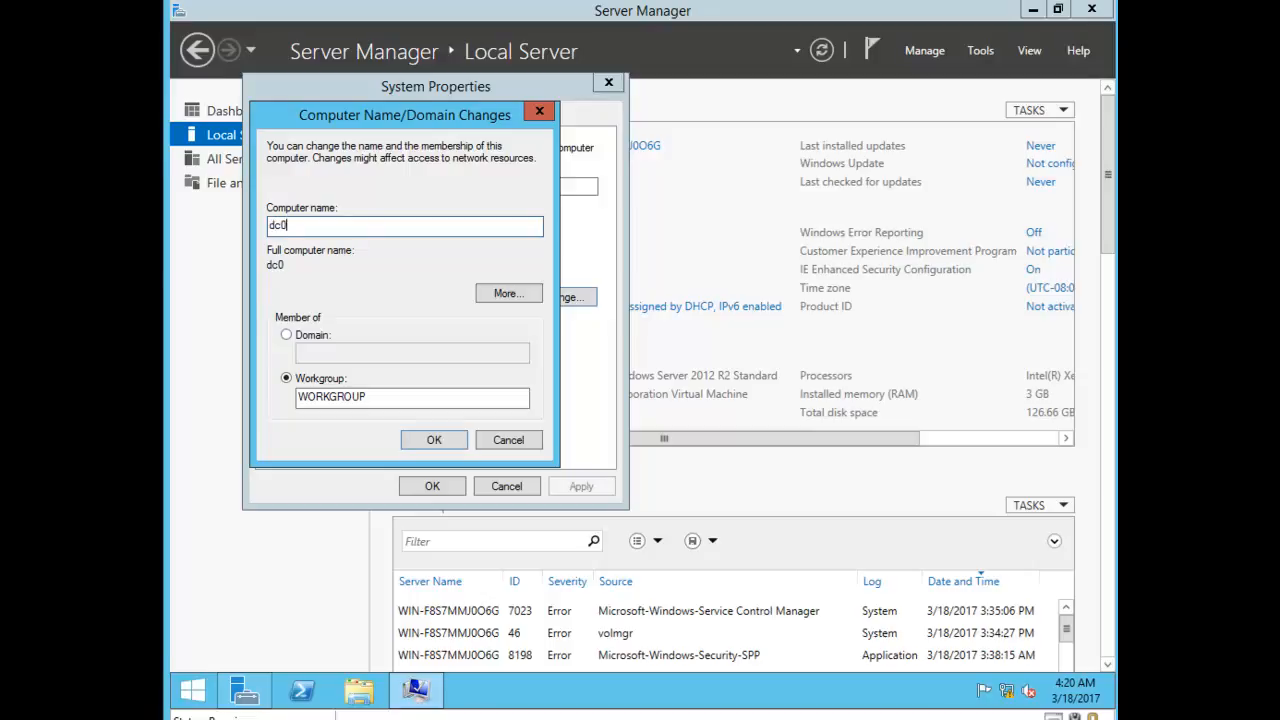
pyautogui.click(432, 440)
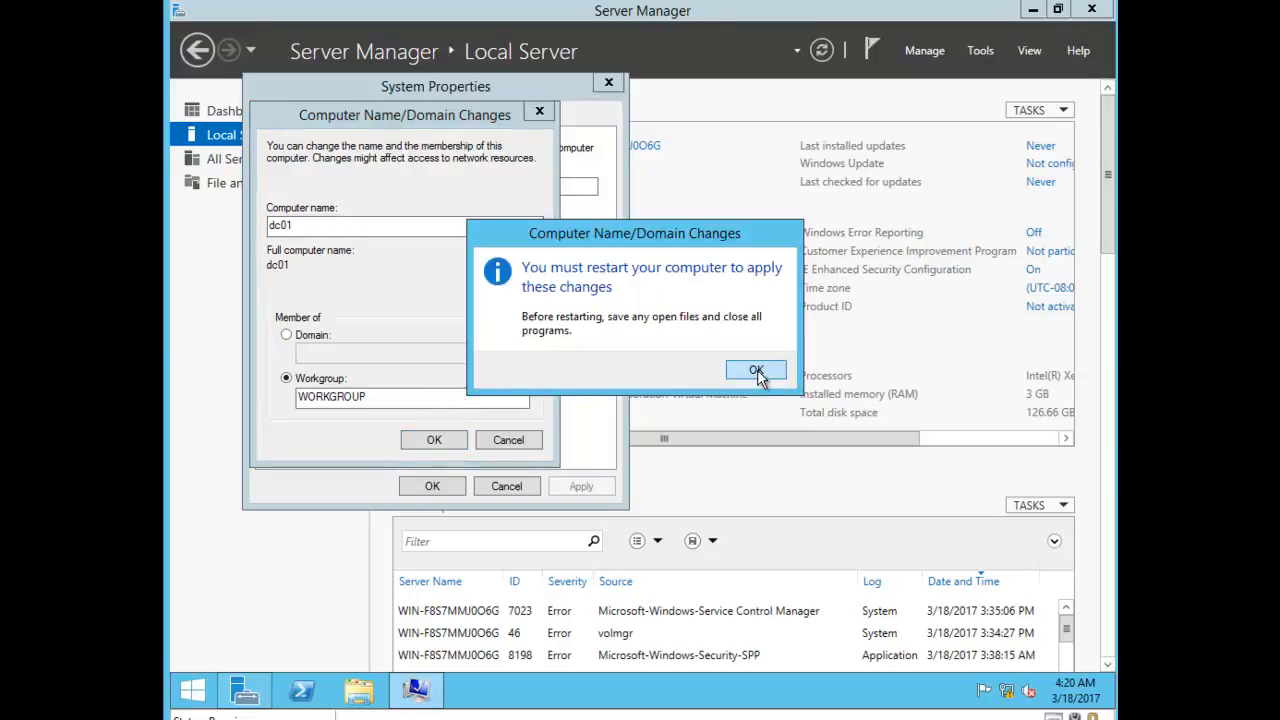
pyautogui.click(762, 374)
pyautogui.click(431, 486)
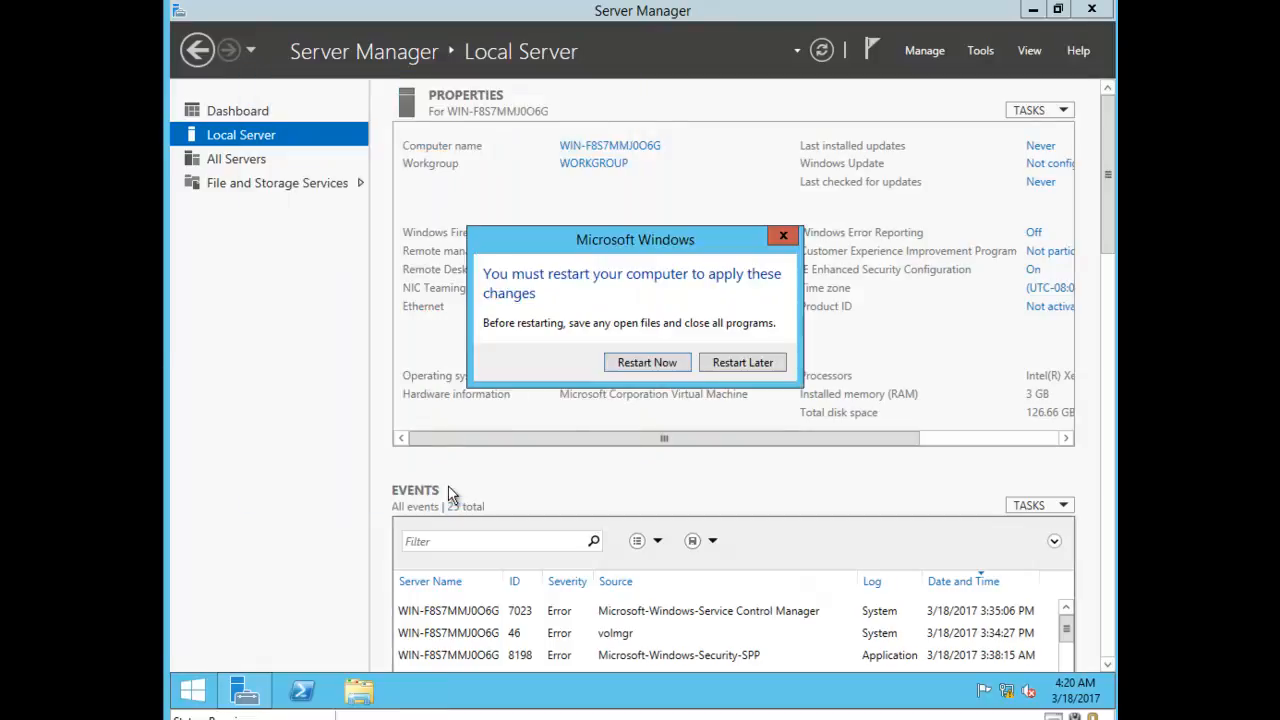
pyautogui.click(745, 364)
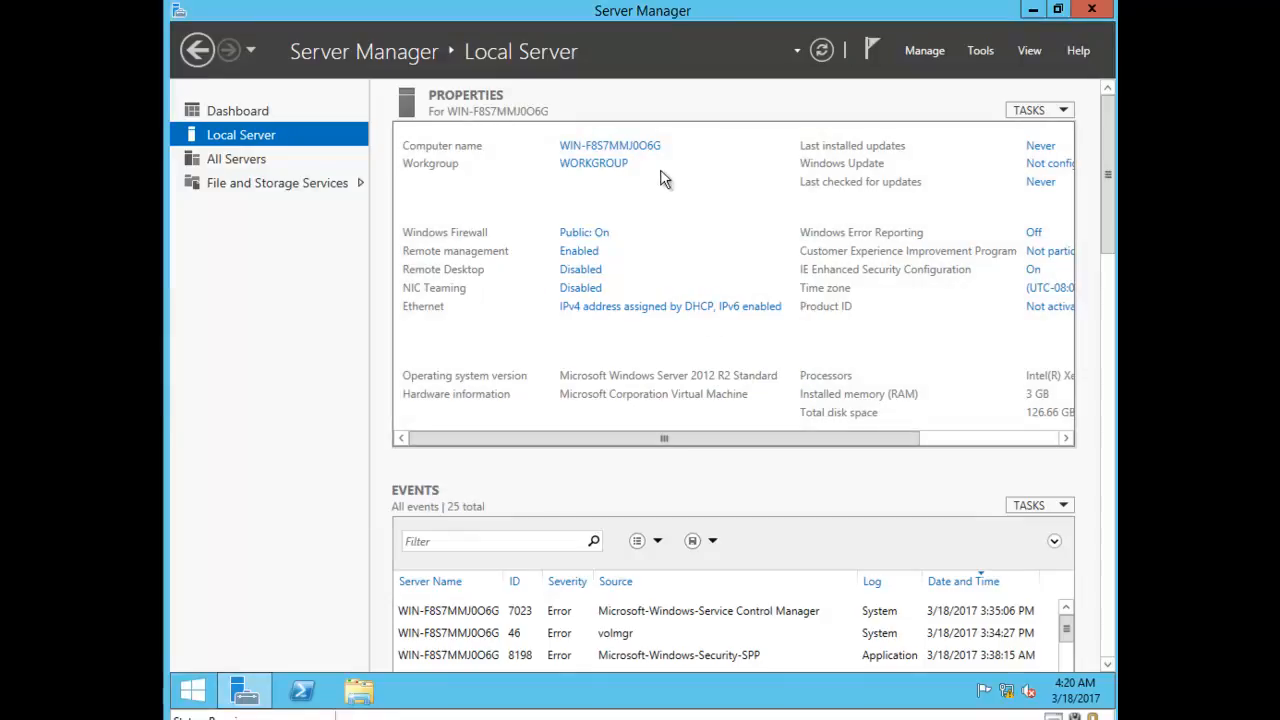
# - Allow Remote Desktop connections to this server and apply the change
pyautogui.click(581, 270)
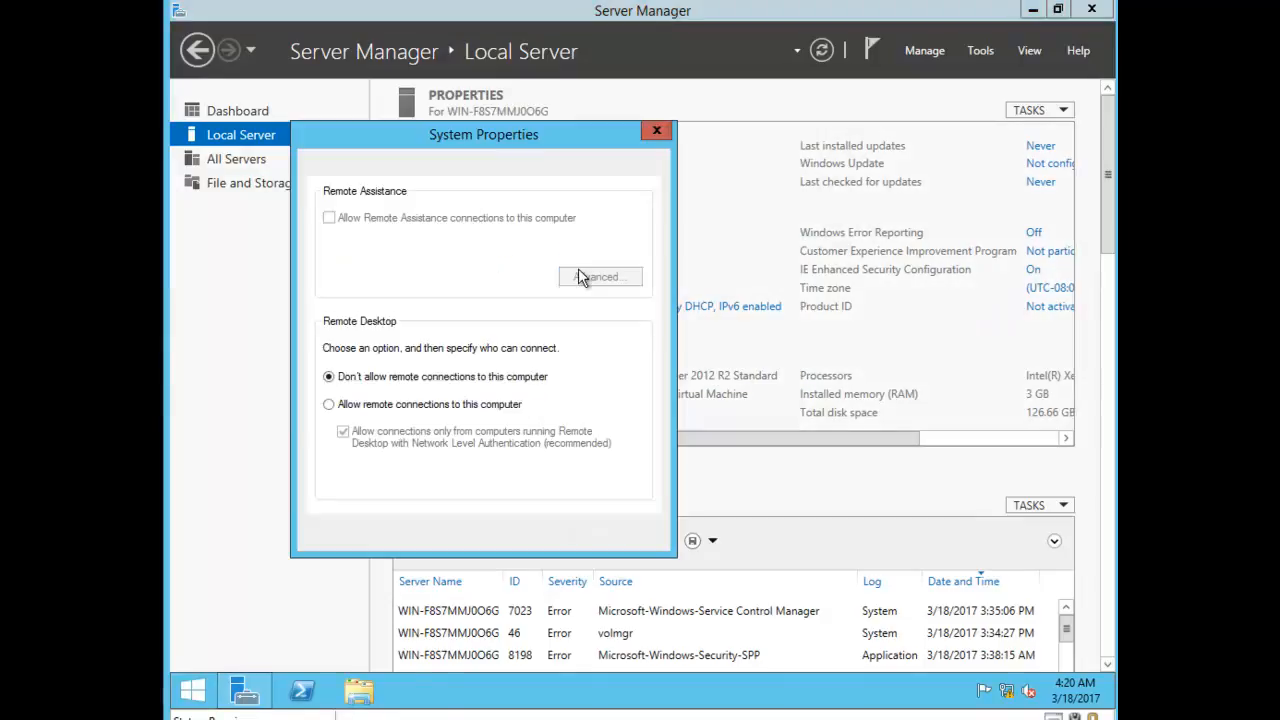
pyautogui.click(348, 401)
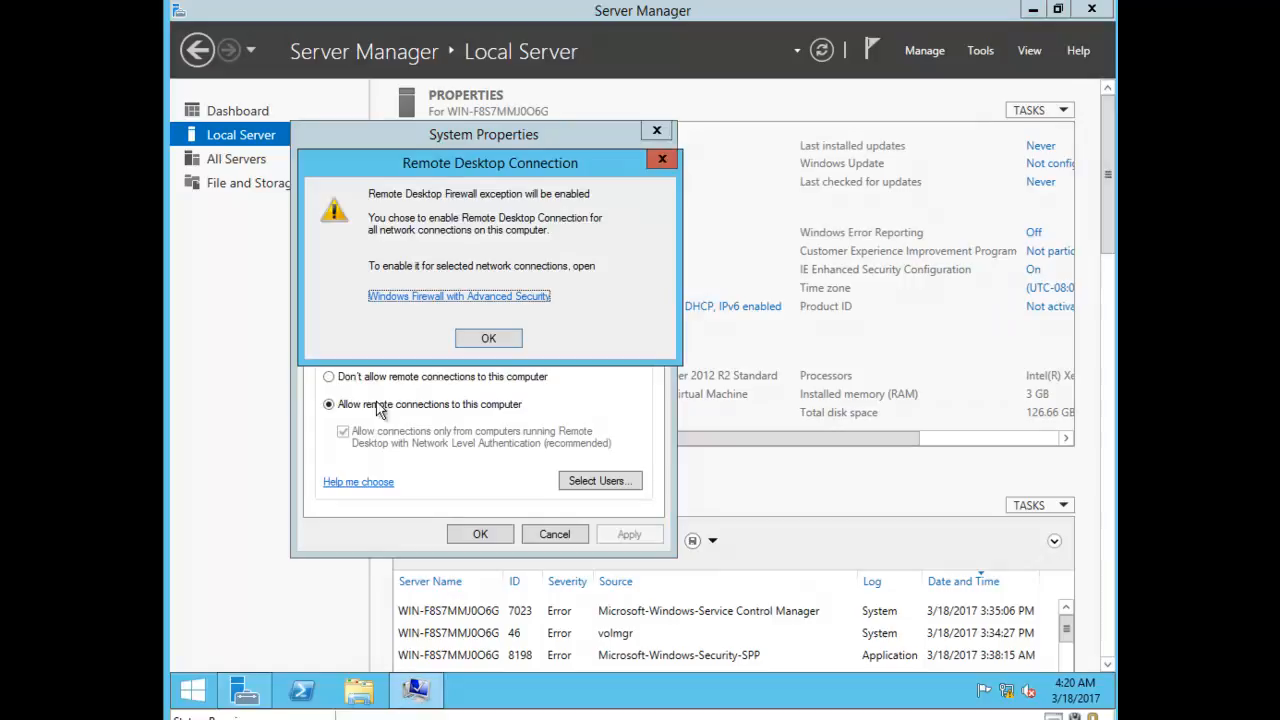
pyautogui.click(489, 341)
pyautogui.click(627, 536)
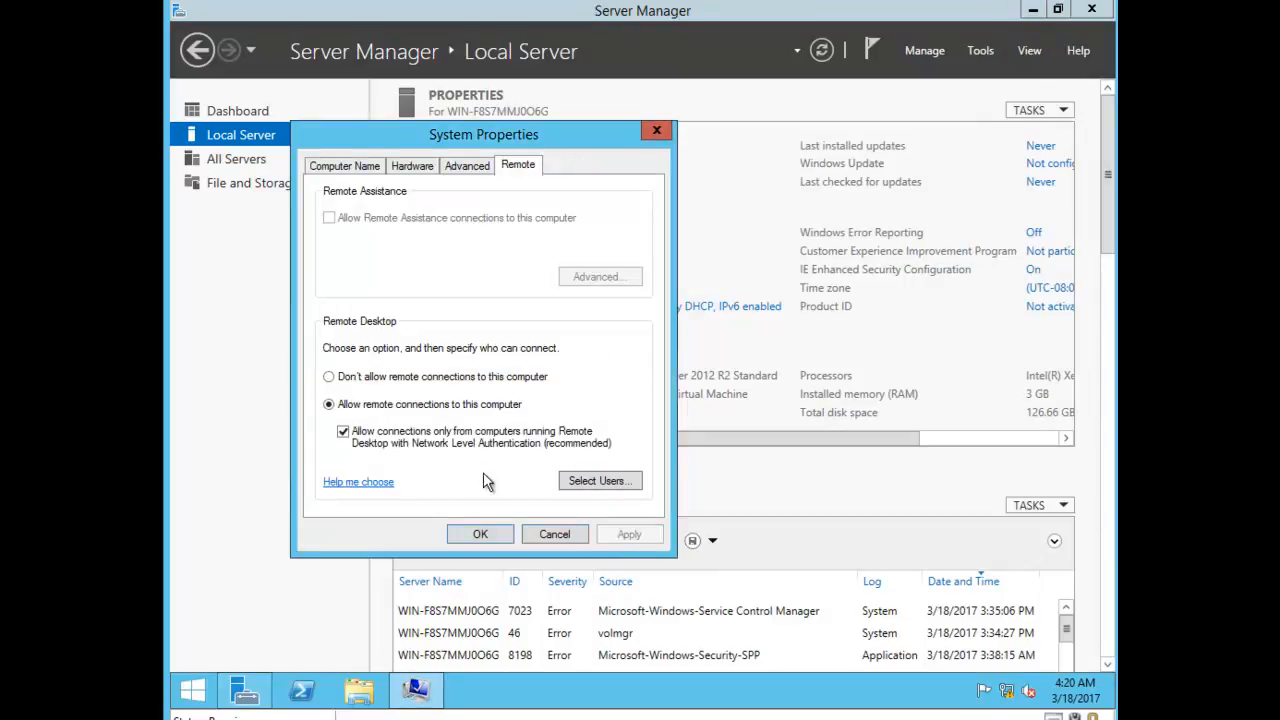
pyautogui.click(472, 535)
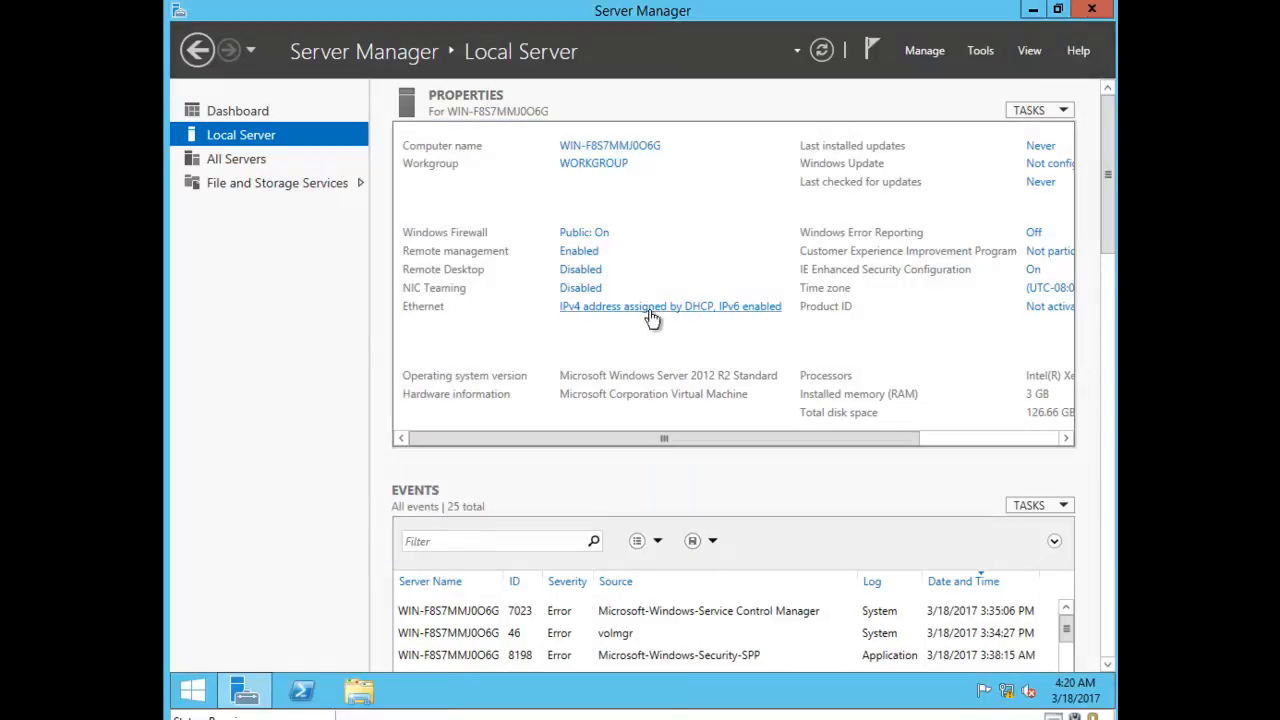
# - Set the server's time zone to (UTC+06:00) Dhaka
pyautogui.click(1052, 289)
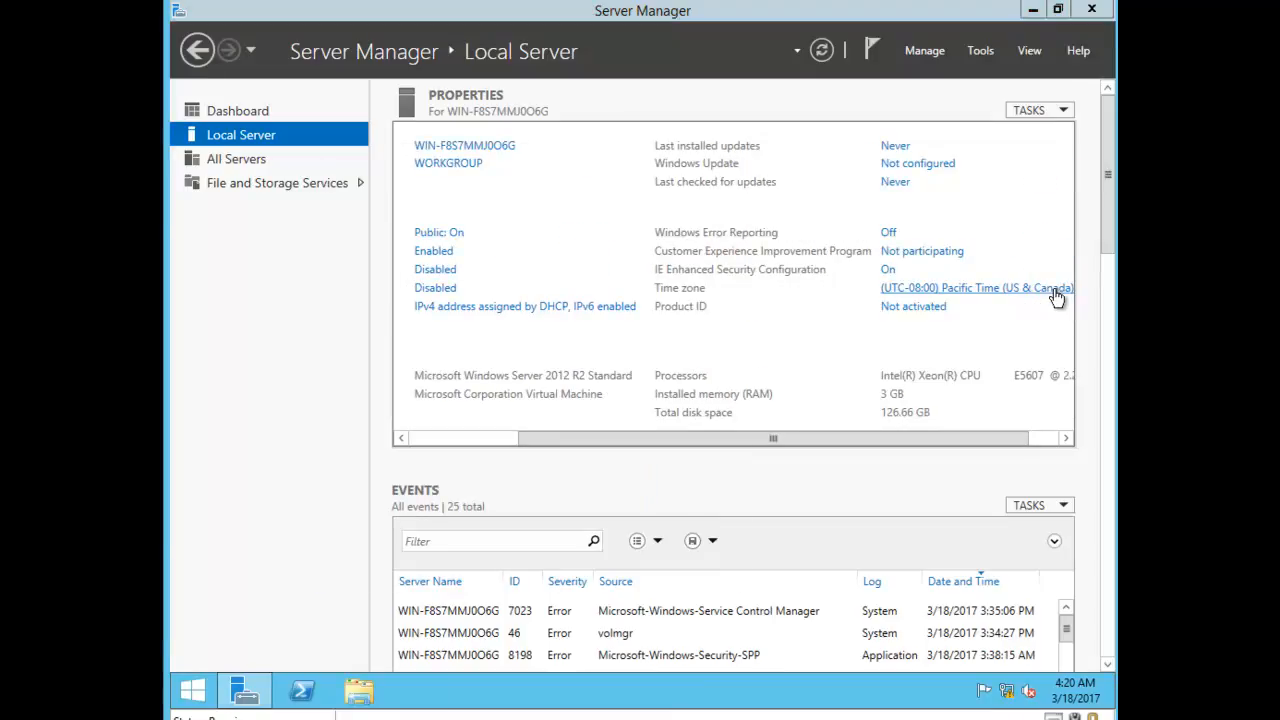
pyautogui.click(659, 412)
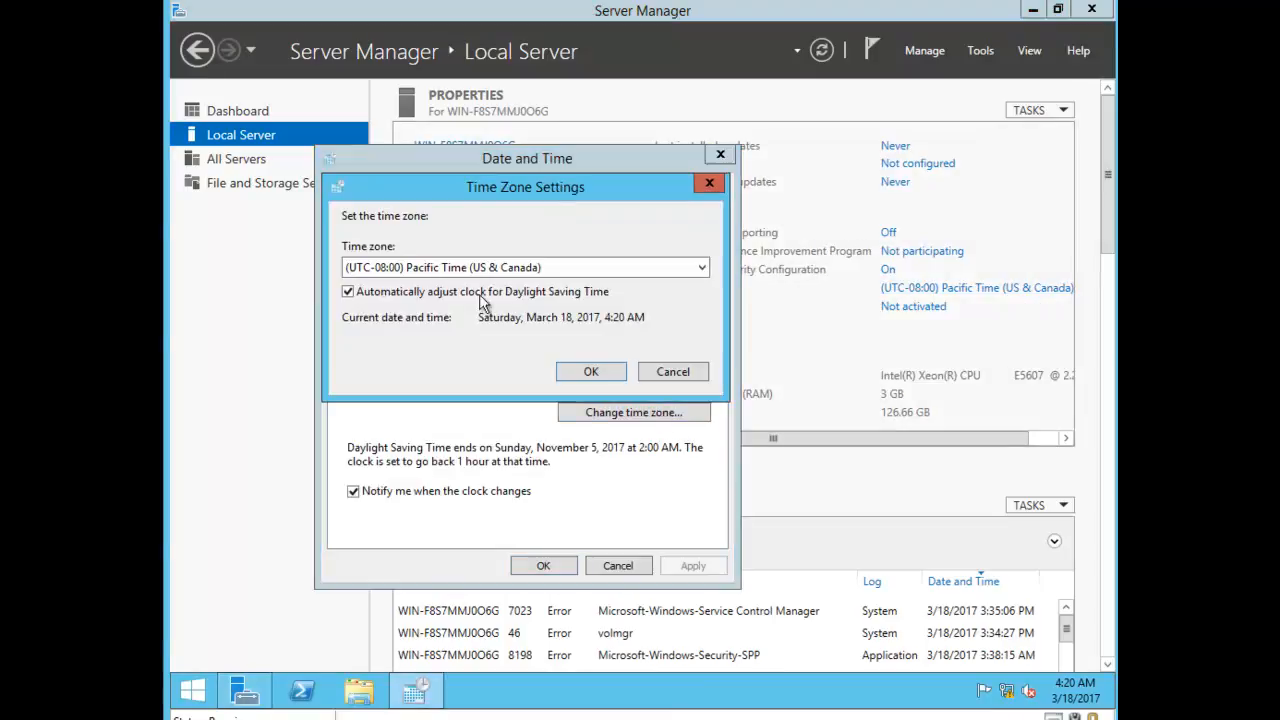
pyautogui.click(600, 268)
pyautogui.moveTo(706, 331); pyautogui.dragTo(700, 637)
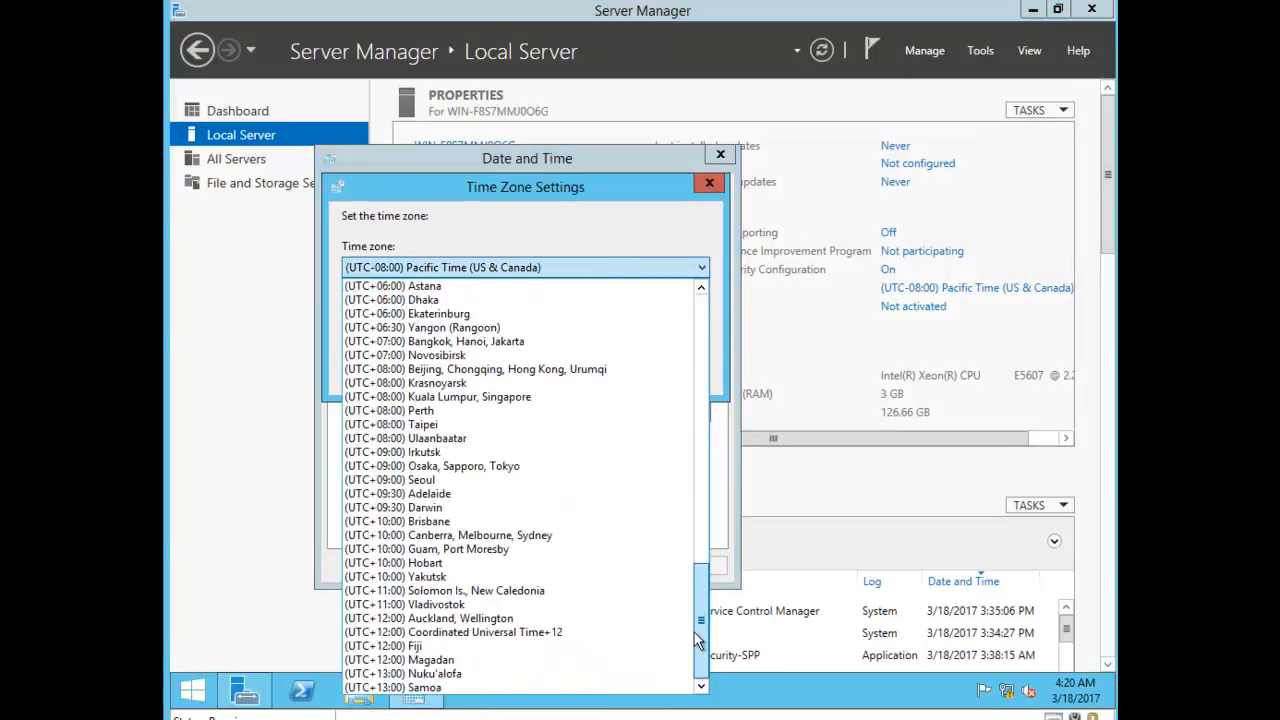
pyautogui.click(486, 300)
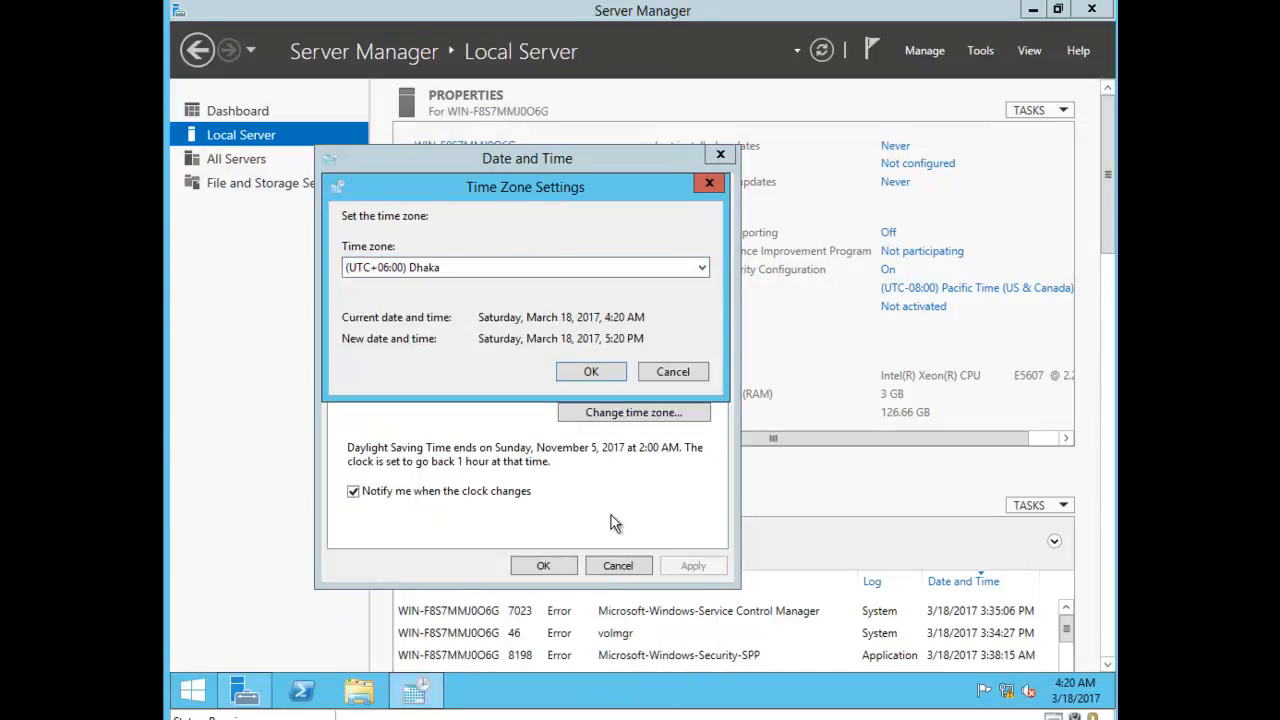
pyautogui.click(614, 370)
pyautogui.click(558, 563)
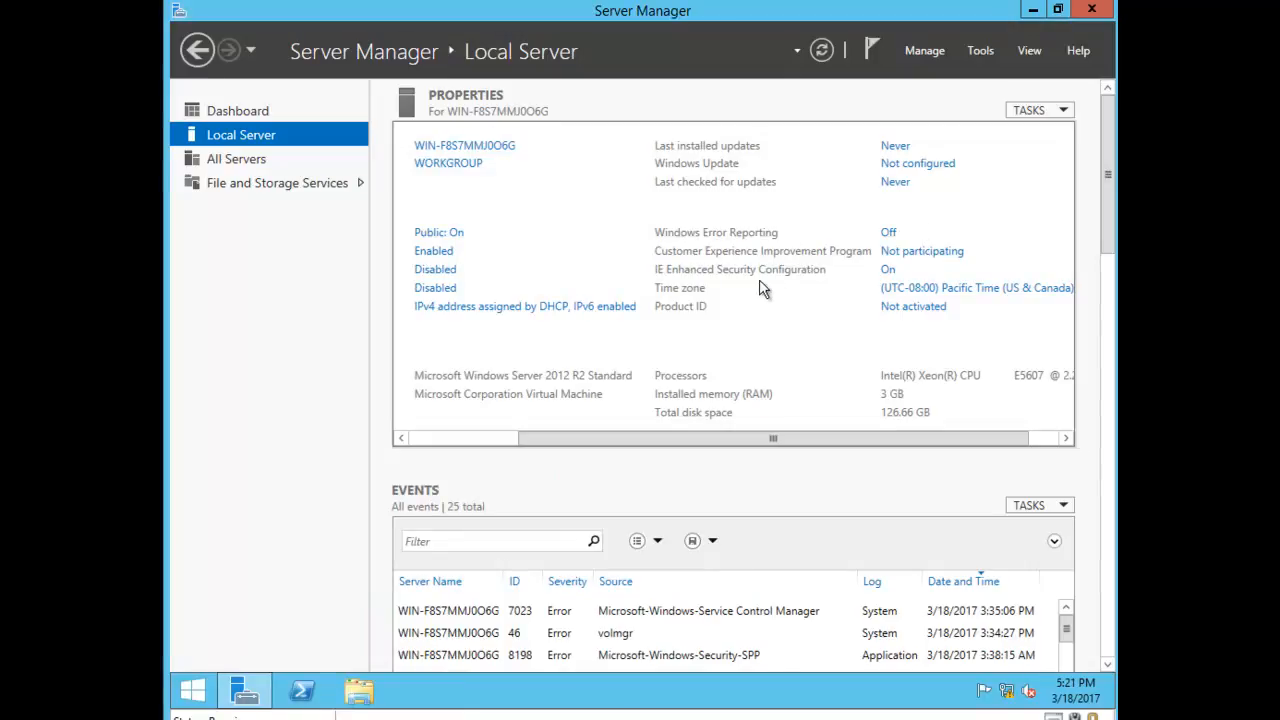
# - Make Windows Update download updates but let the user choose when to install
pyautogui.click(910, 165)
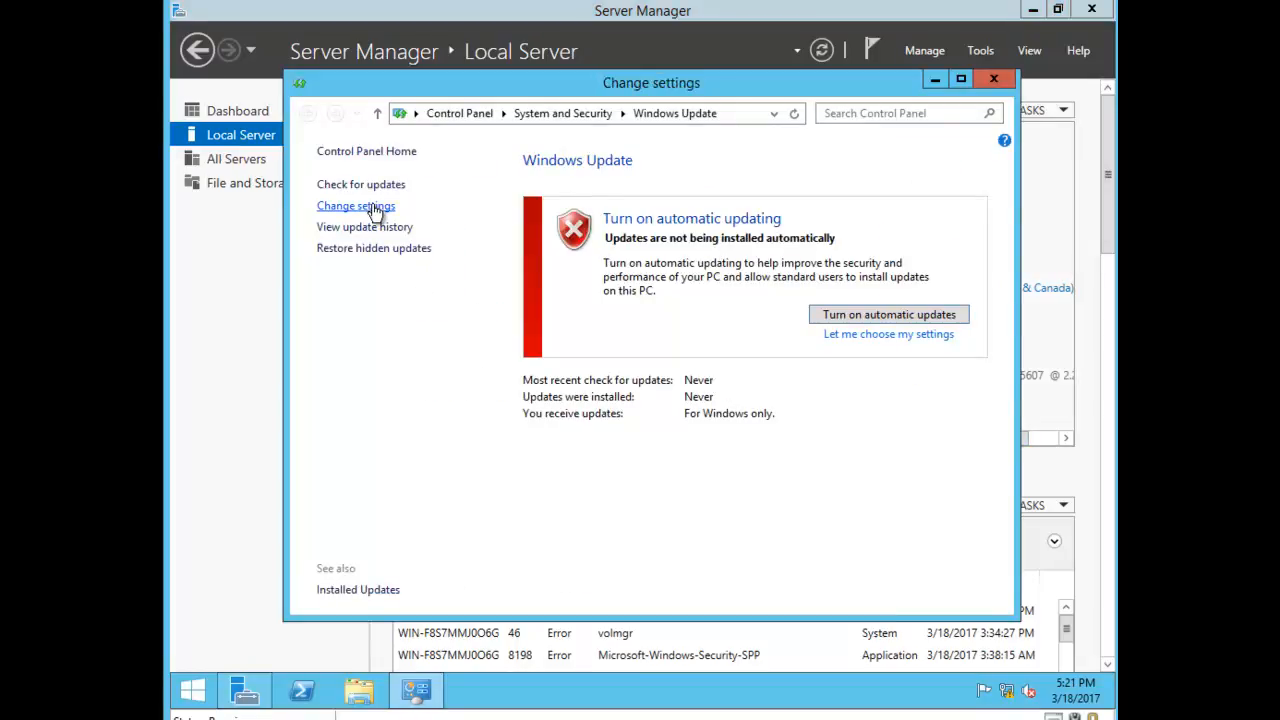
pyautogui.click(375, 207)
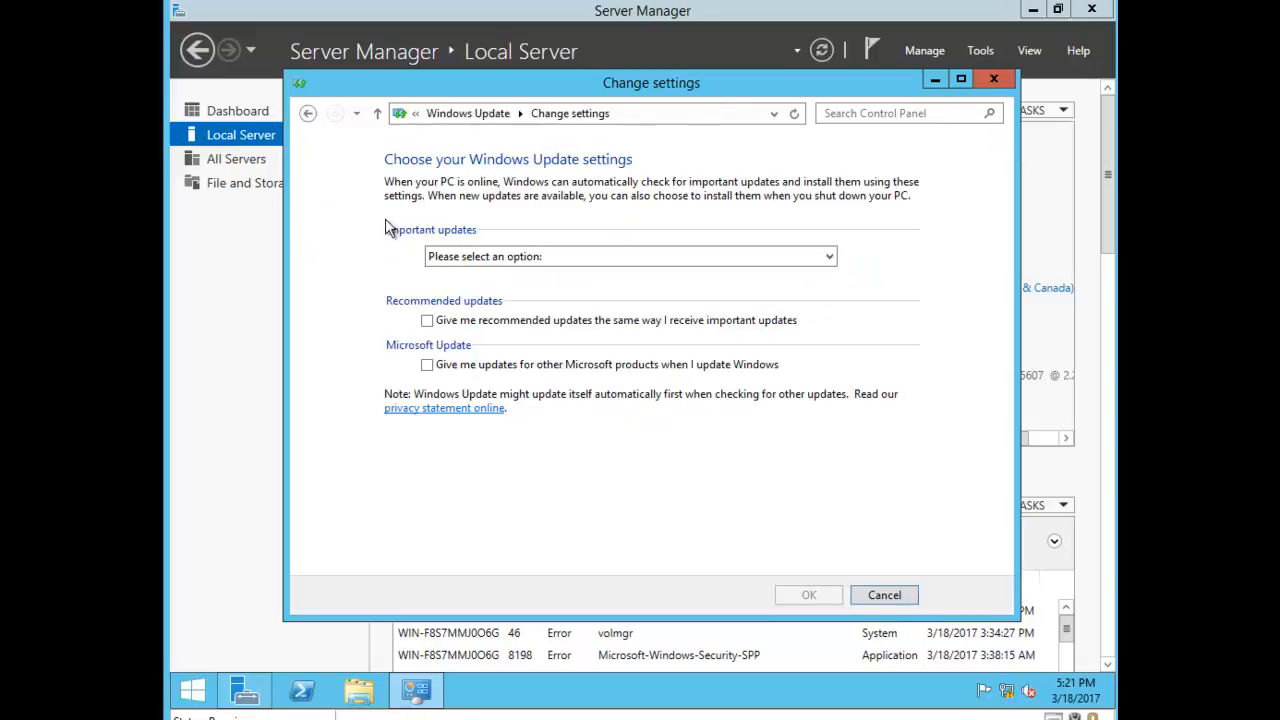
pyautogui.click(558, 264)
pyautogui.click(505, 299)
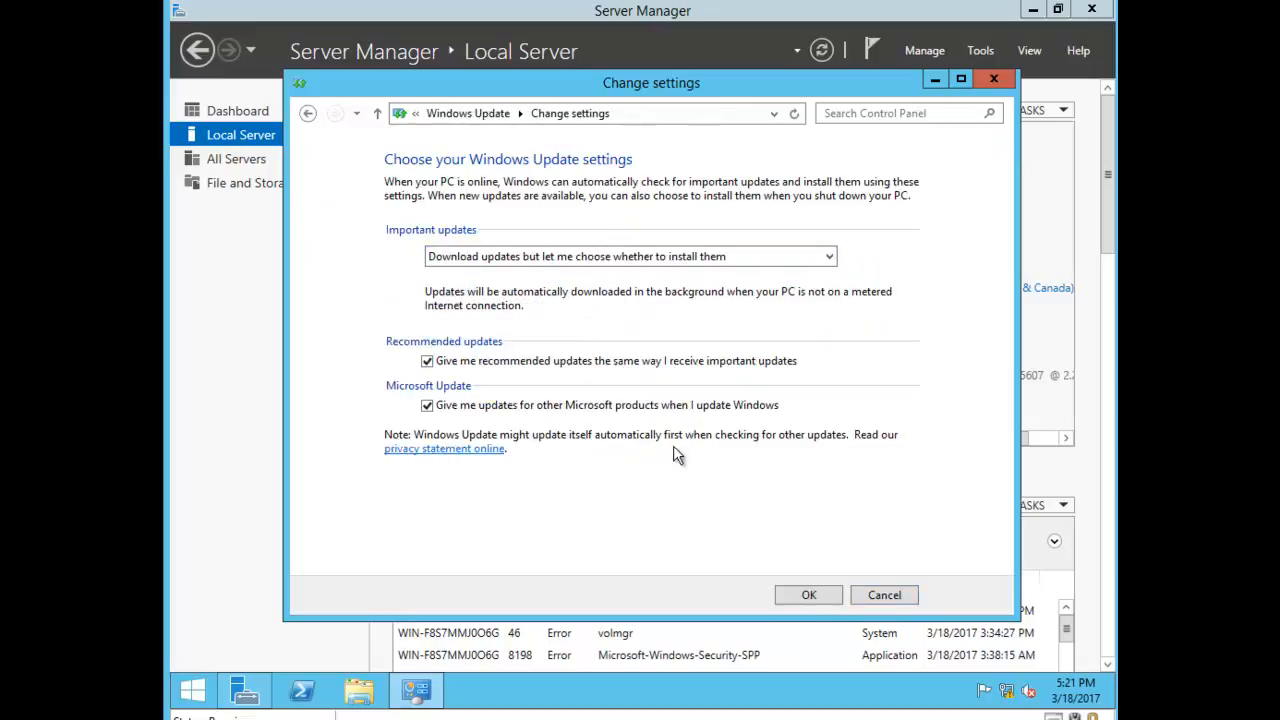
pyautogui.click(809, 595)
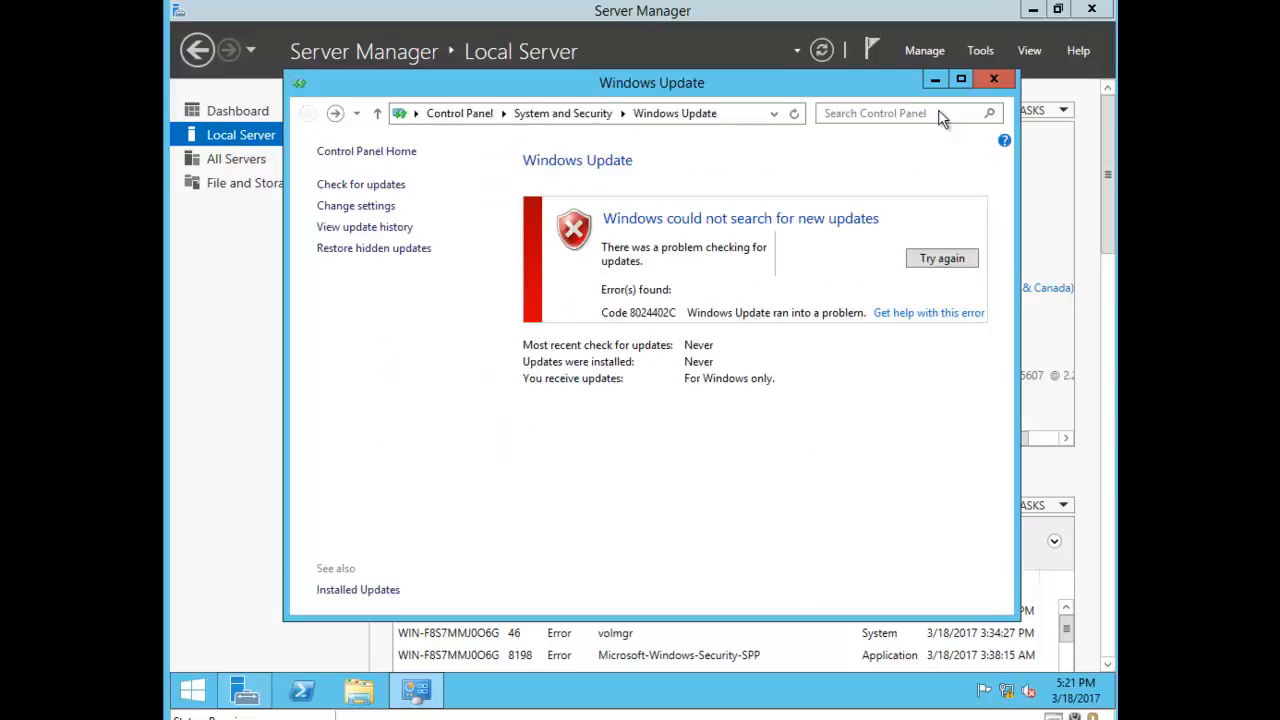
pyautogui.click(1001, 76)
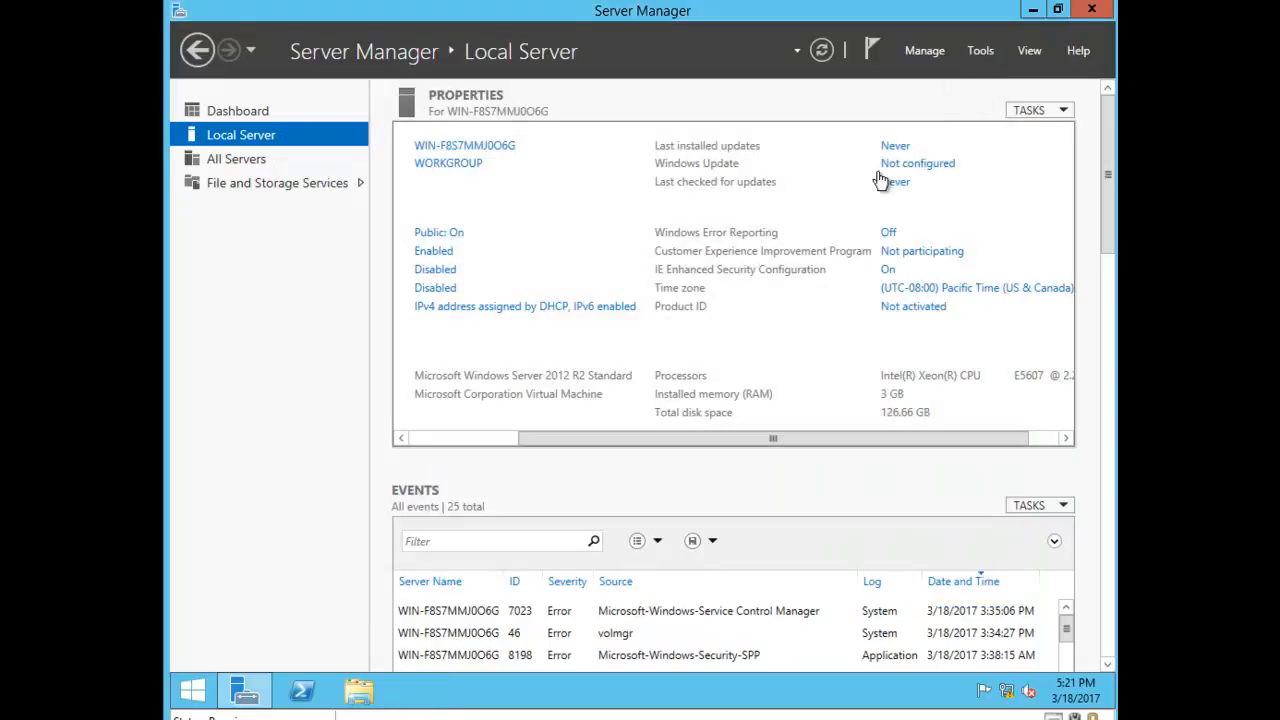
pyautogui.moveTo(608, 438); pyautogui.dragTo(485, 446)
# - Give Ethernet static IPv4 192.168.1.50, mask 255.255.255.0, gateway 192.168.1.1, and a preferred DNS server
pyautogui.click(622, 308)
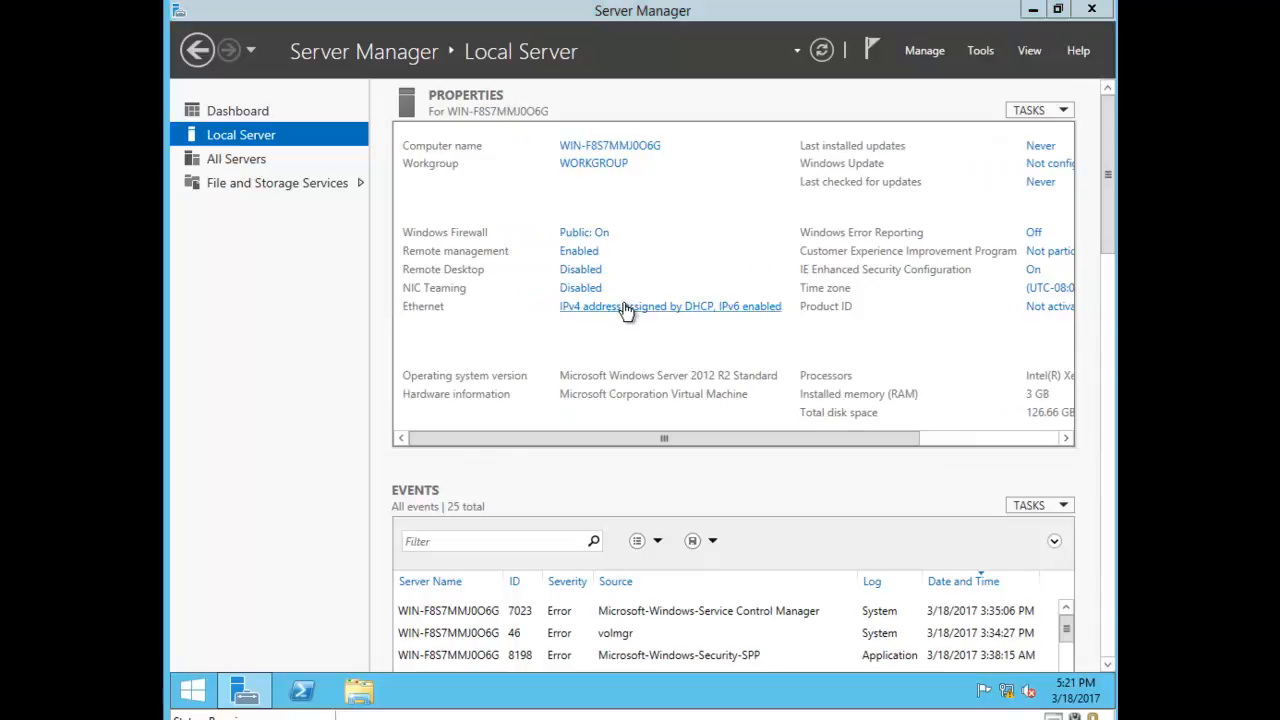
pyautogui.rightClick(361, 192)
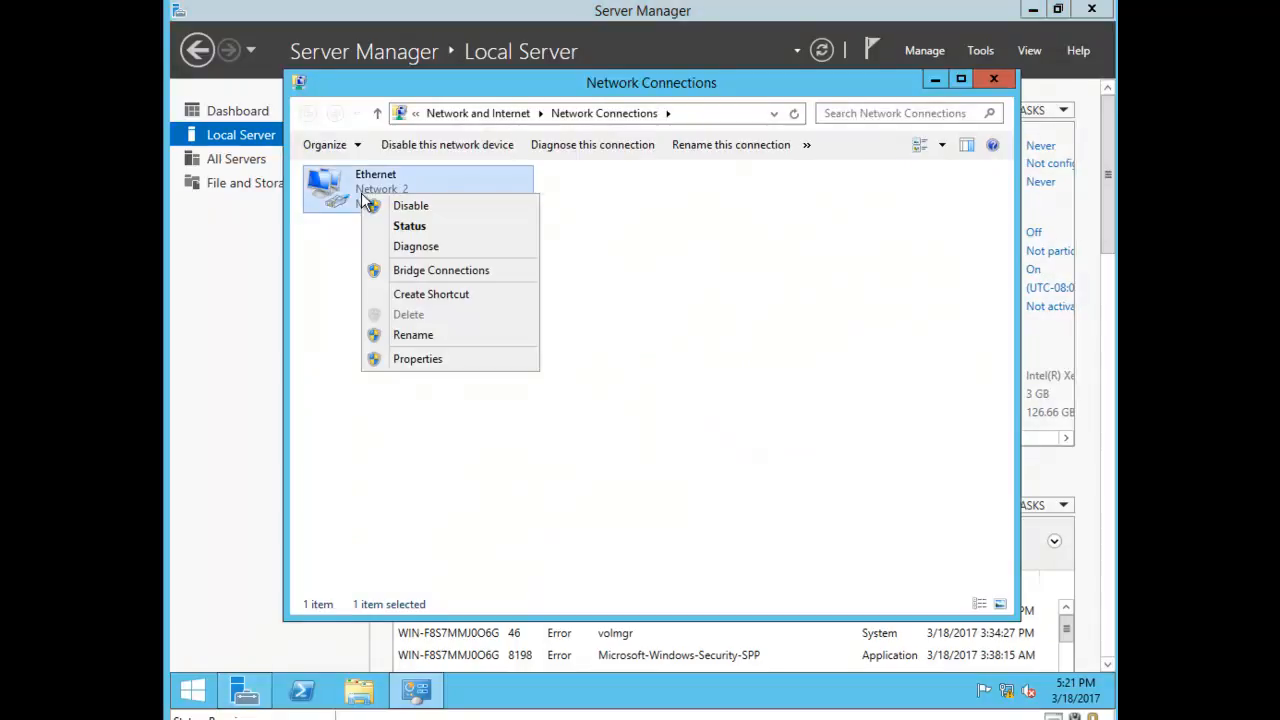
pyautogui.click(435, 358)
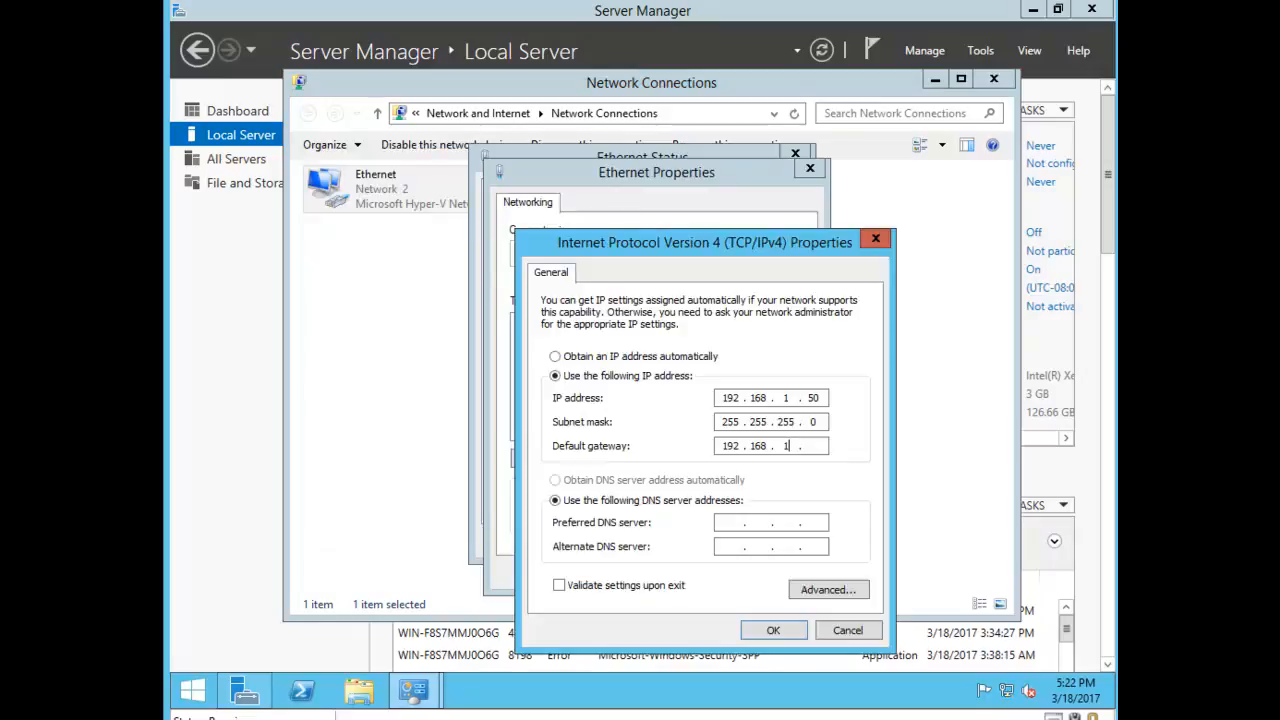
pyautogui.write('.1')
pyautogui.press('Tab')
pyautogui.press('Tab')
pyautogui.write('192 . ')
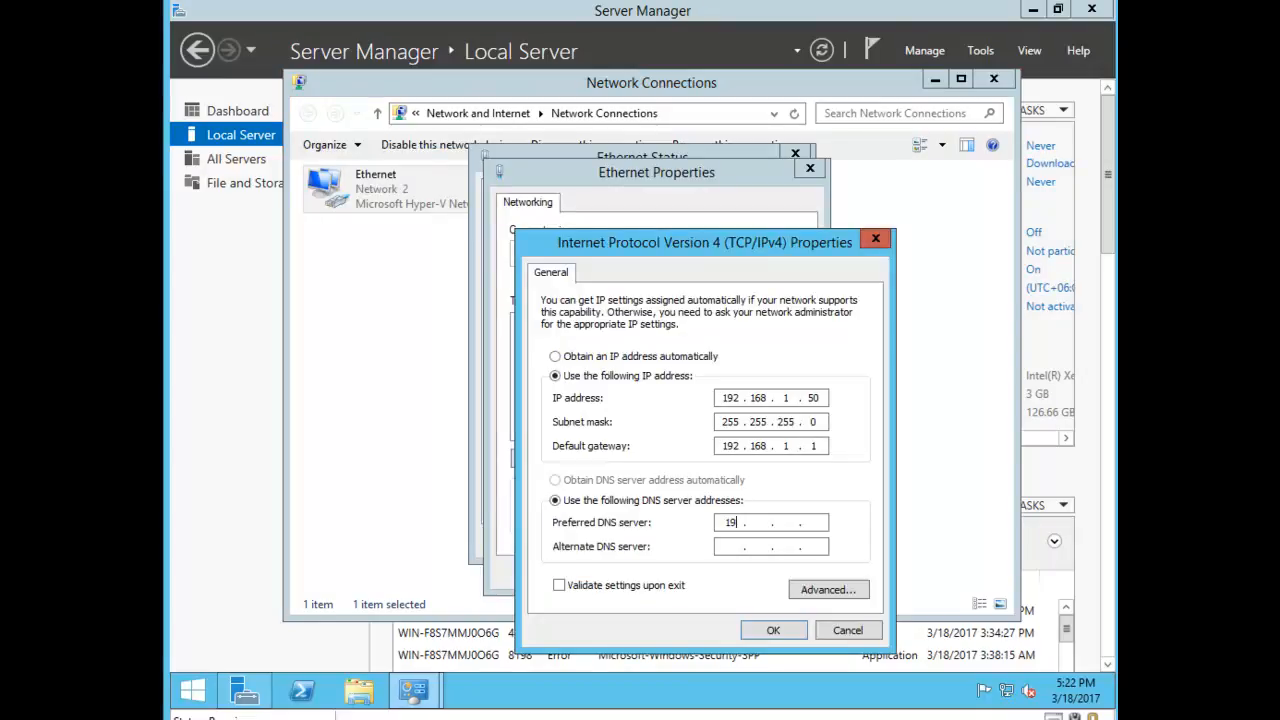
pyautogui.write('168')
pyautogui.click(784, 632)
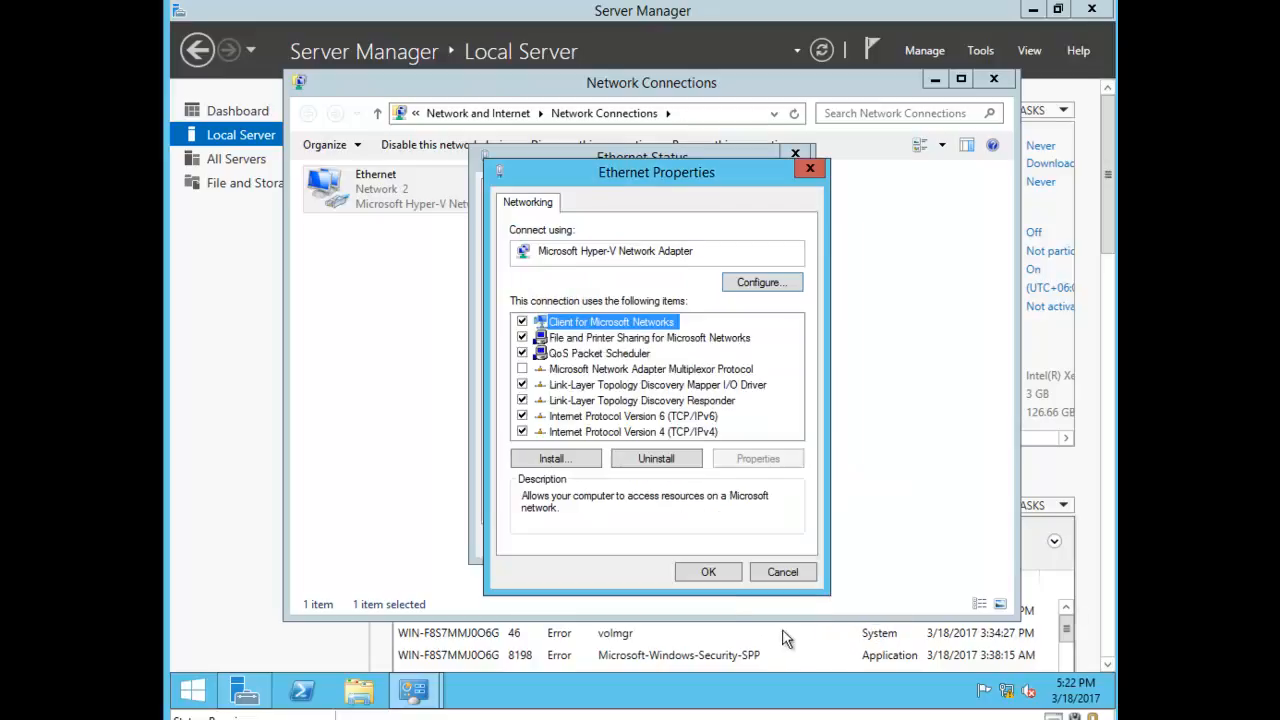
pyautogui.click(708, 578)
pyautogui.click(745, 540)
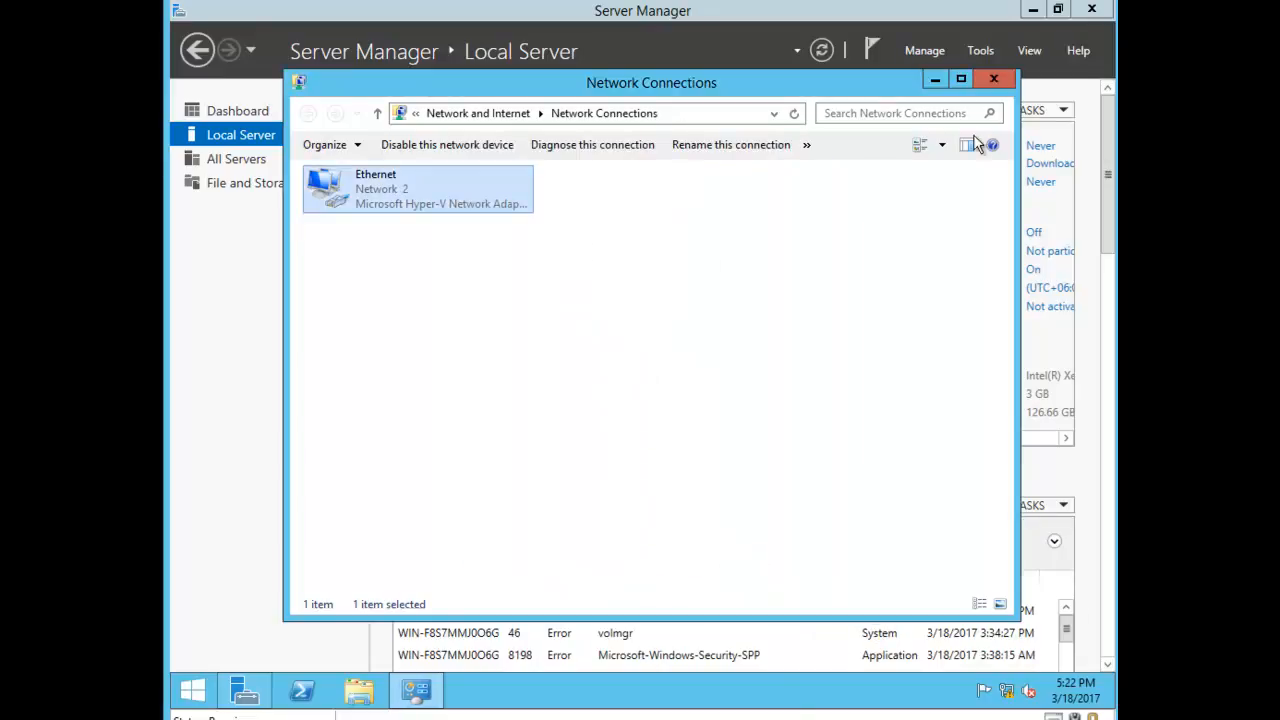
pyautogui.click(995, 79)
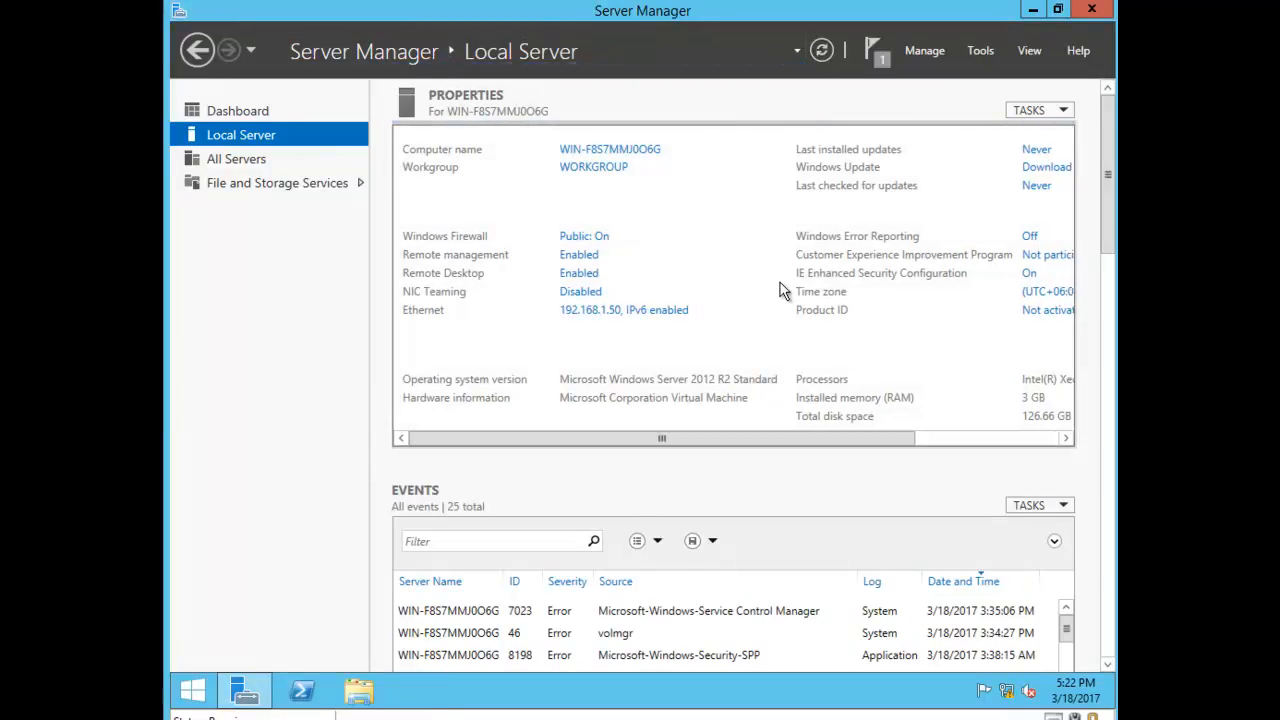
pyautogui.moveTo(846, 437); pyautogui.dragTo(710, 437)
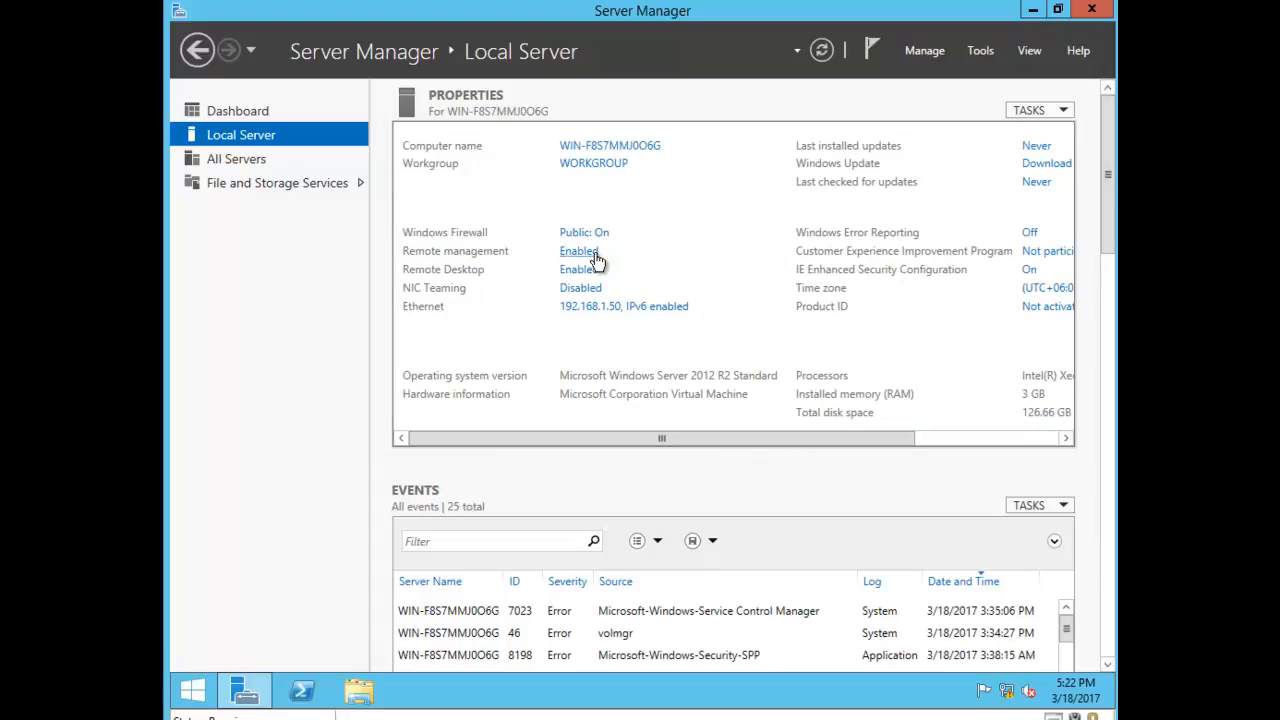
# - Assign Ethernet the static IPv6 address 2001:1234::2 with prefix length 64
pyautogui.click(668, 309)
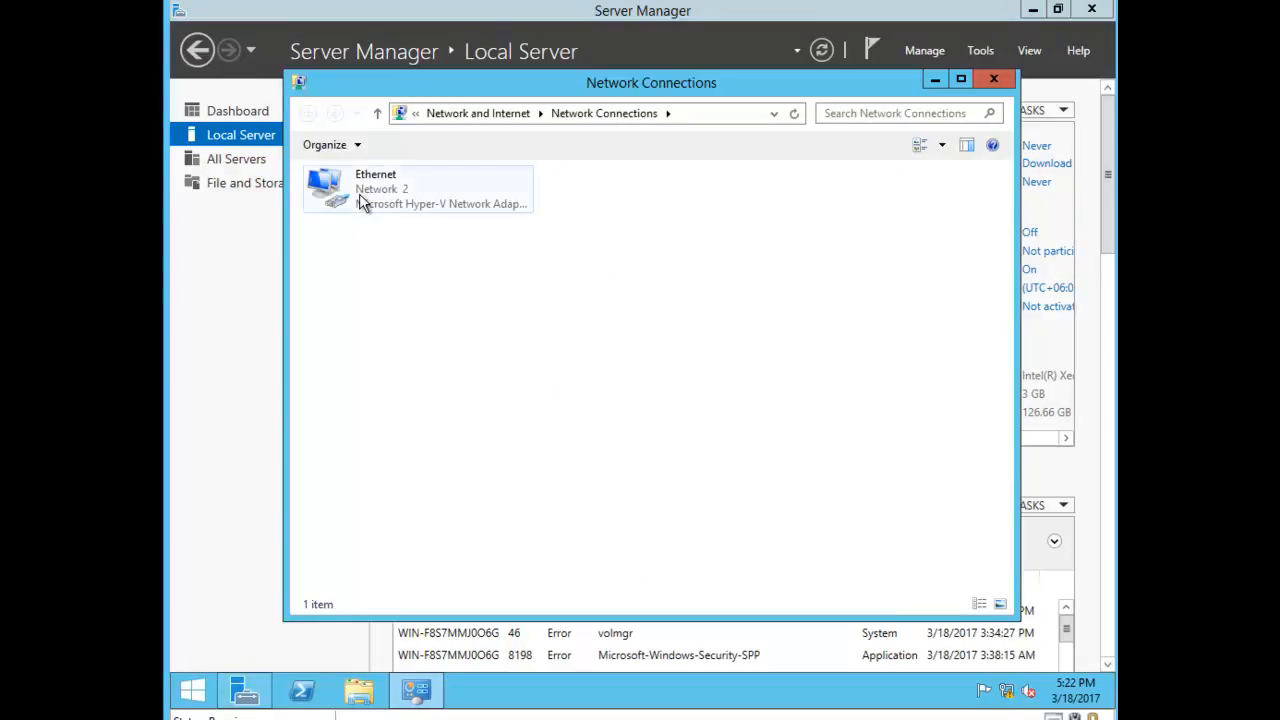
pyautogui.rightClick(359, 193)
pyautogui.click(448, 363)
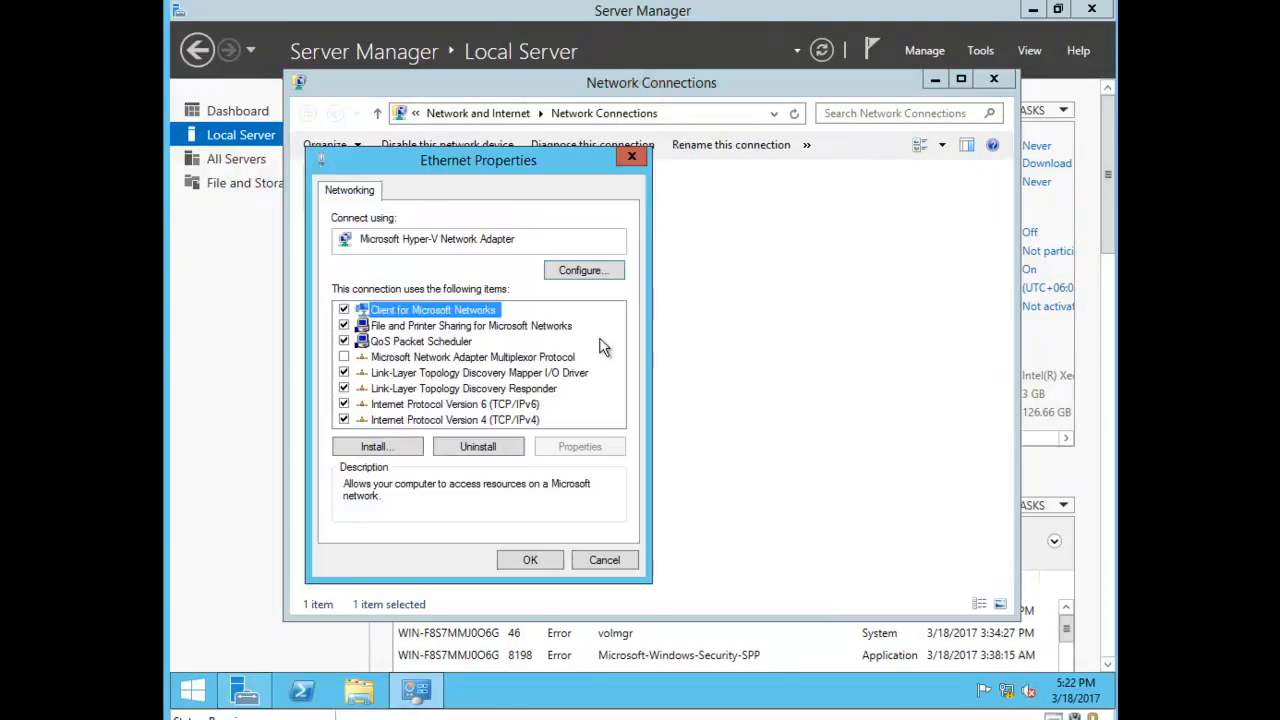
pyautogui.doubleClick(514, 405)
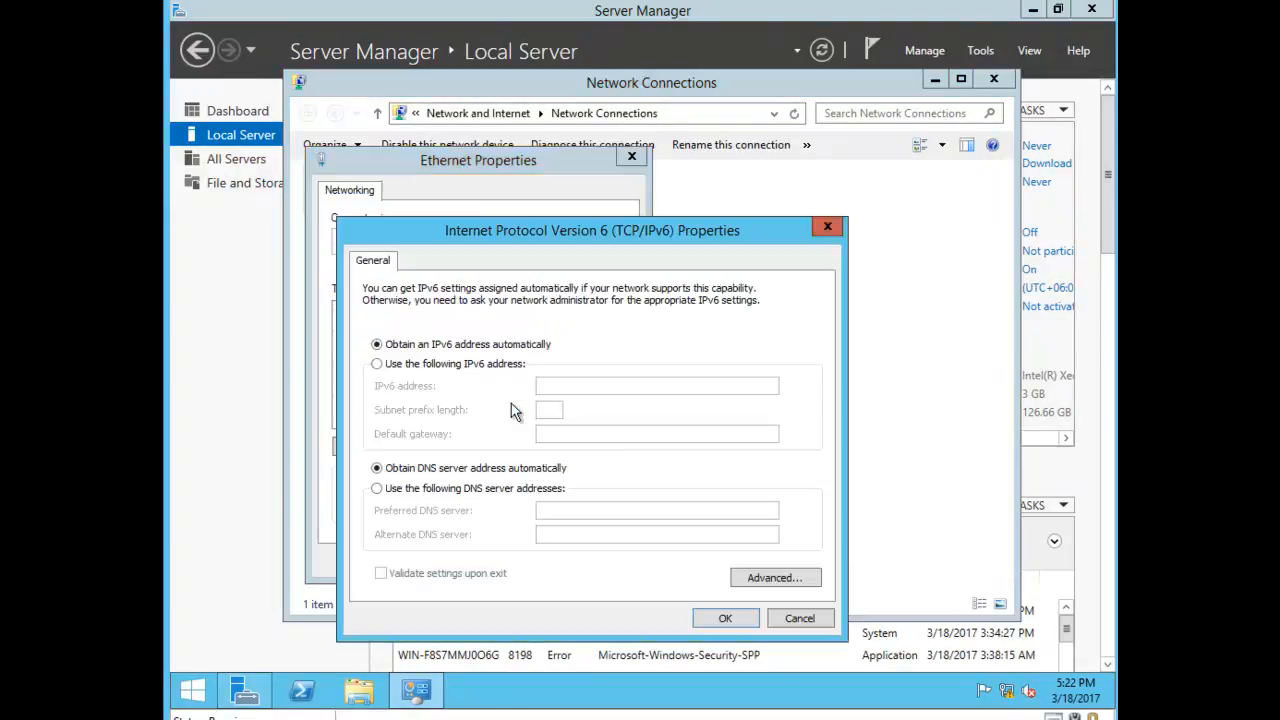
pyautogui.moveTo(570, 238); pyautogui.dragTo(700, 213)
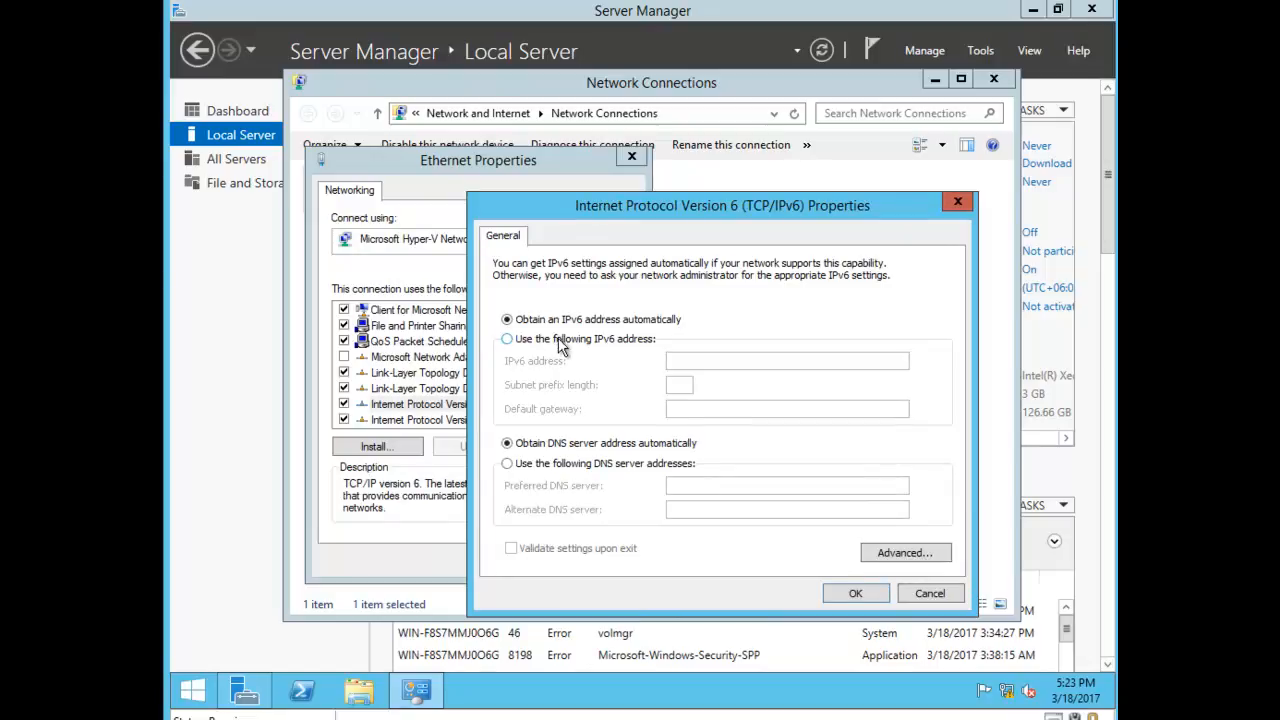
pyautogui.click(558, 340)
pyautogui.click(704, 362)
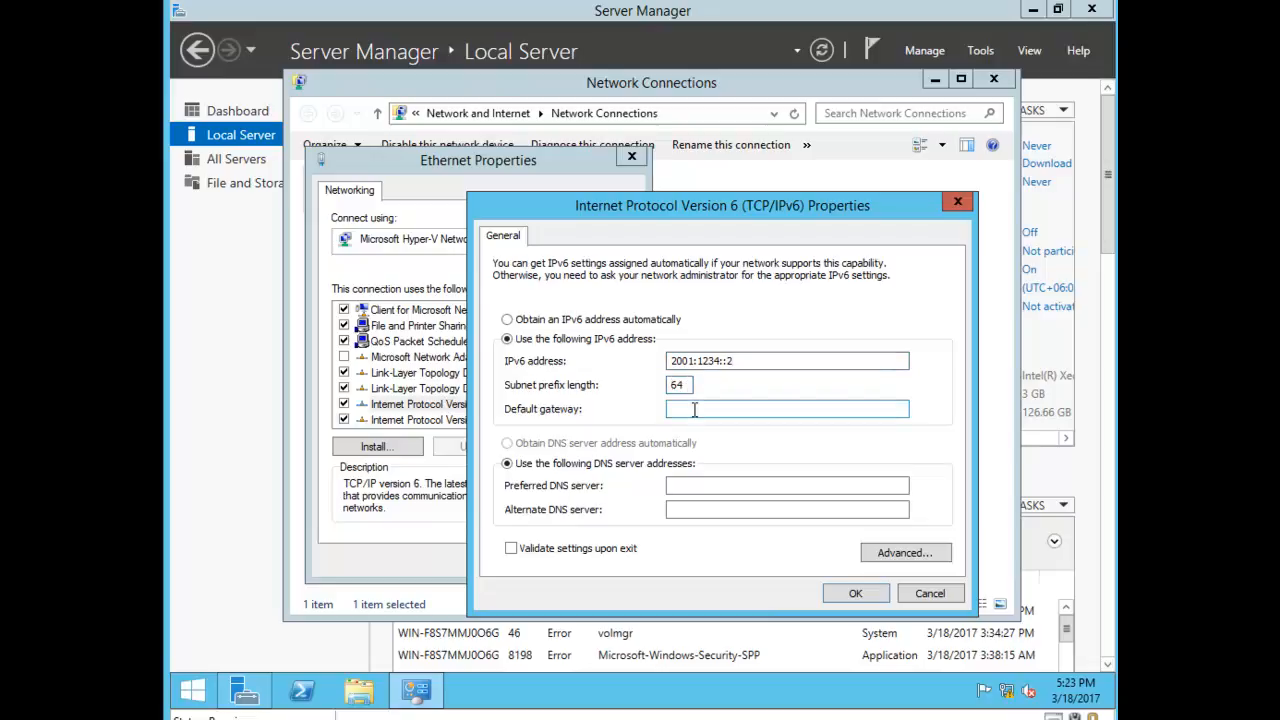
pyautogui.click(704, 485)
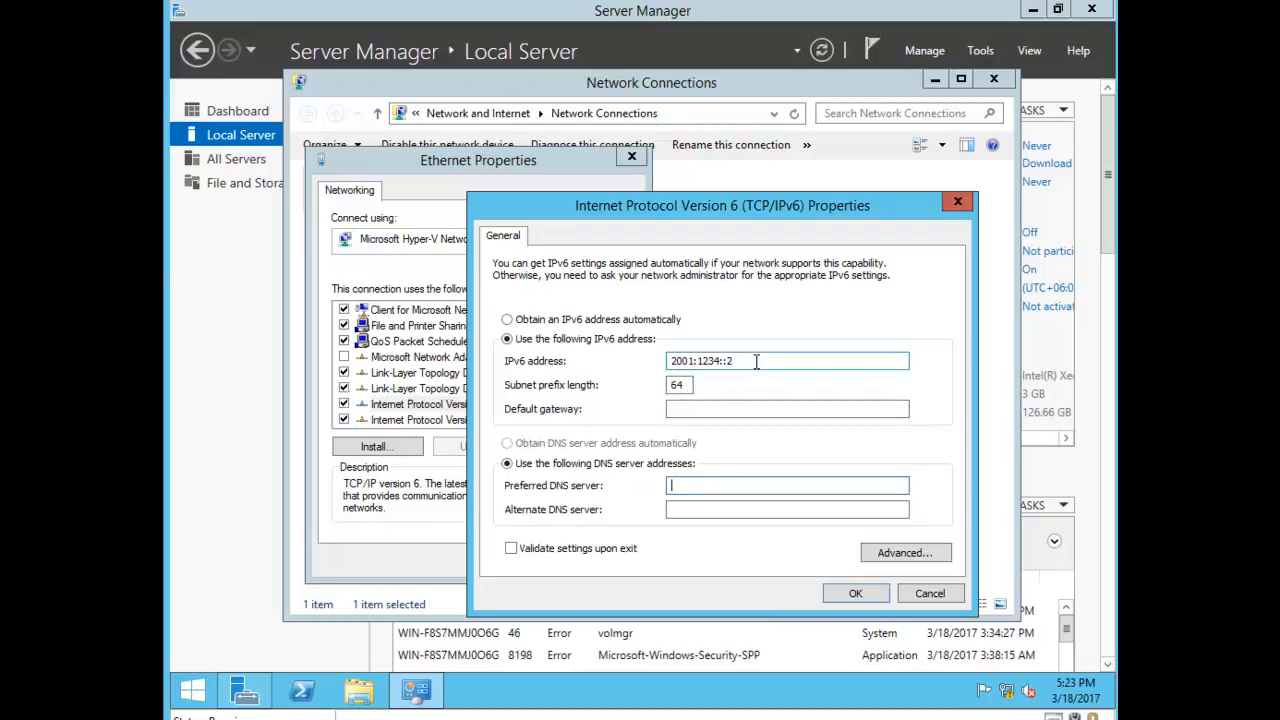
# - Use 2001:1234::2 as the preferred IPv6 DNS server and save the adapter settings
pyautogui.moveTo(757, 363); pyautogui.dragTo(652, 361)
pyautogui.hotkey('ctrl', 'c')
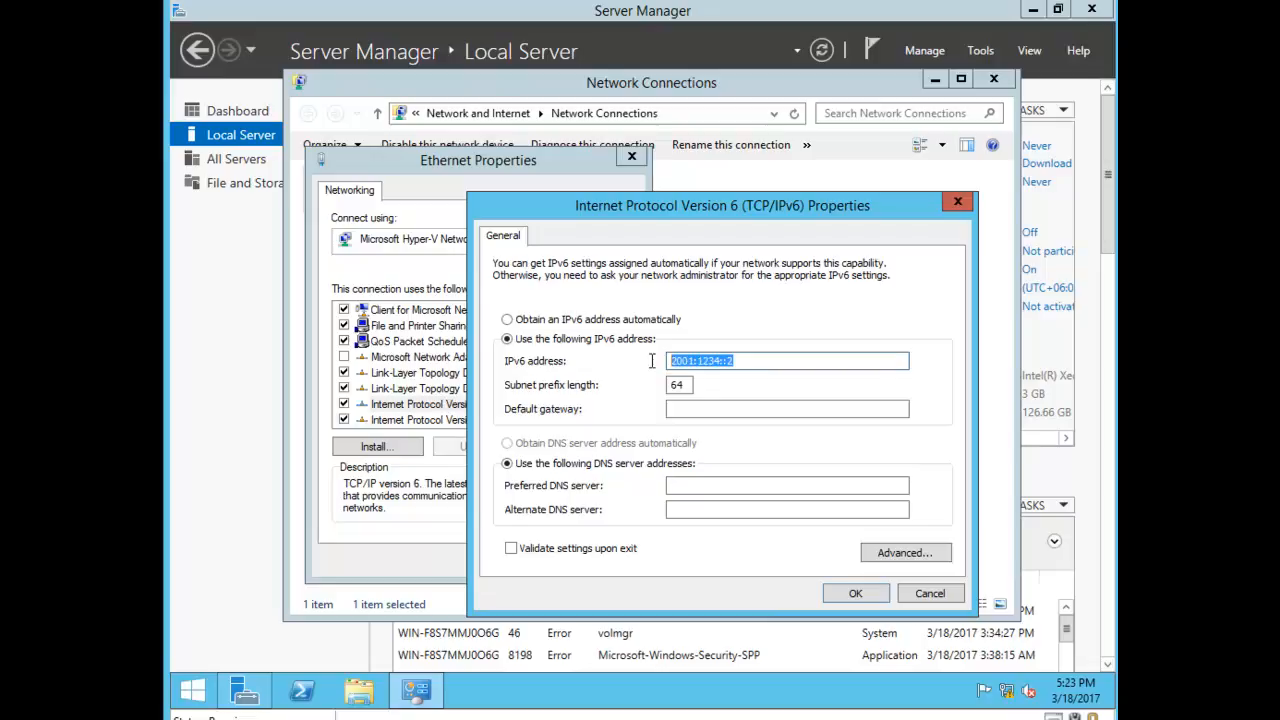
pyautogui.click(706, 480)
pyautogui.hotkey('ctrl', 'v')
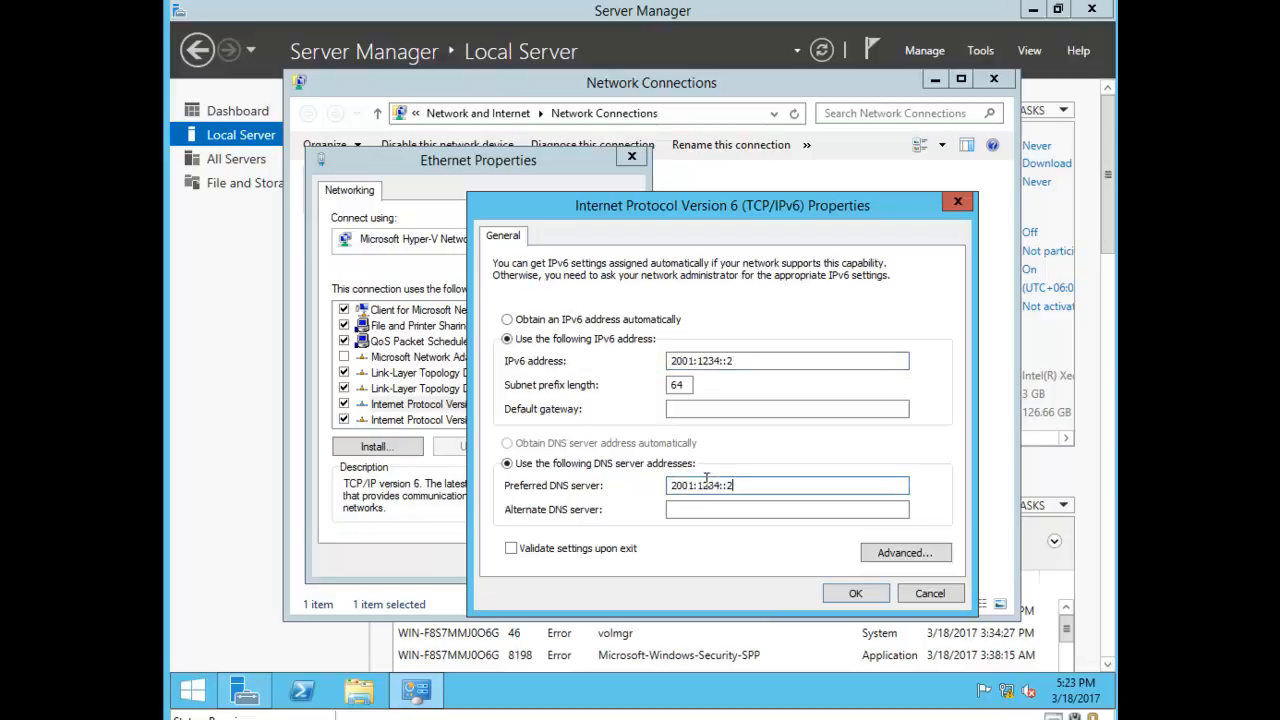
pyautogui.click(843, 594)
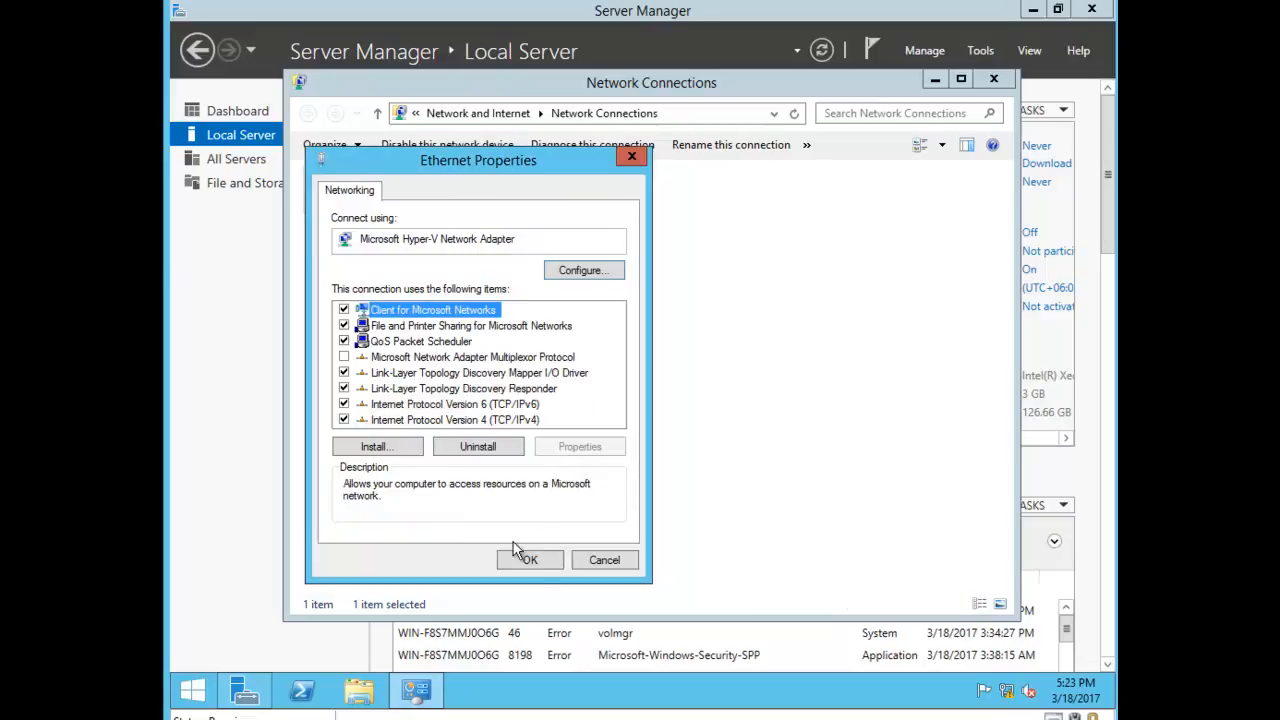
pyautogui.click(533, 561)
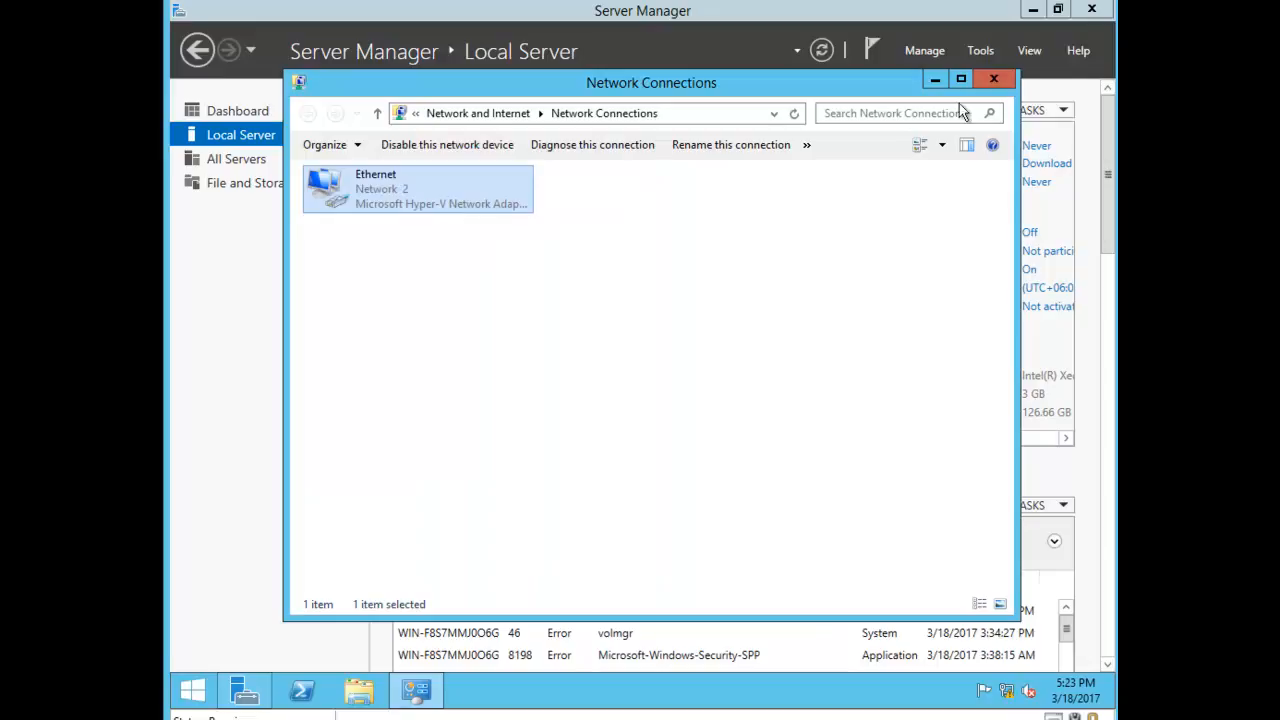
pyautogui.click(993, 79)
# - Restart the server with the reason Application: Installation (Planned)
pyautogui.click(821, 51)
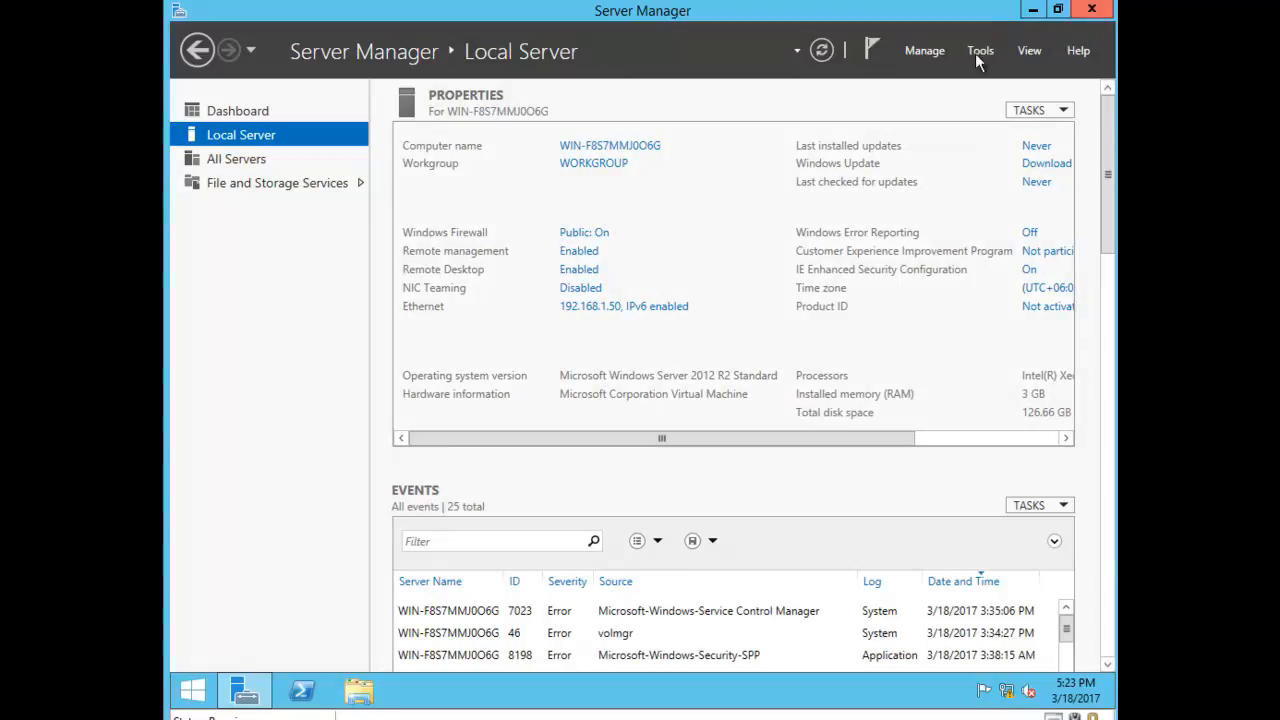
pyautogui.click(1083, 18)
pyautogui.rightClick(186, 690)
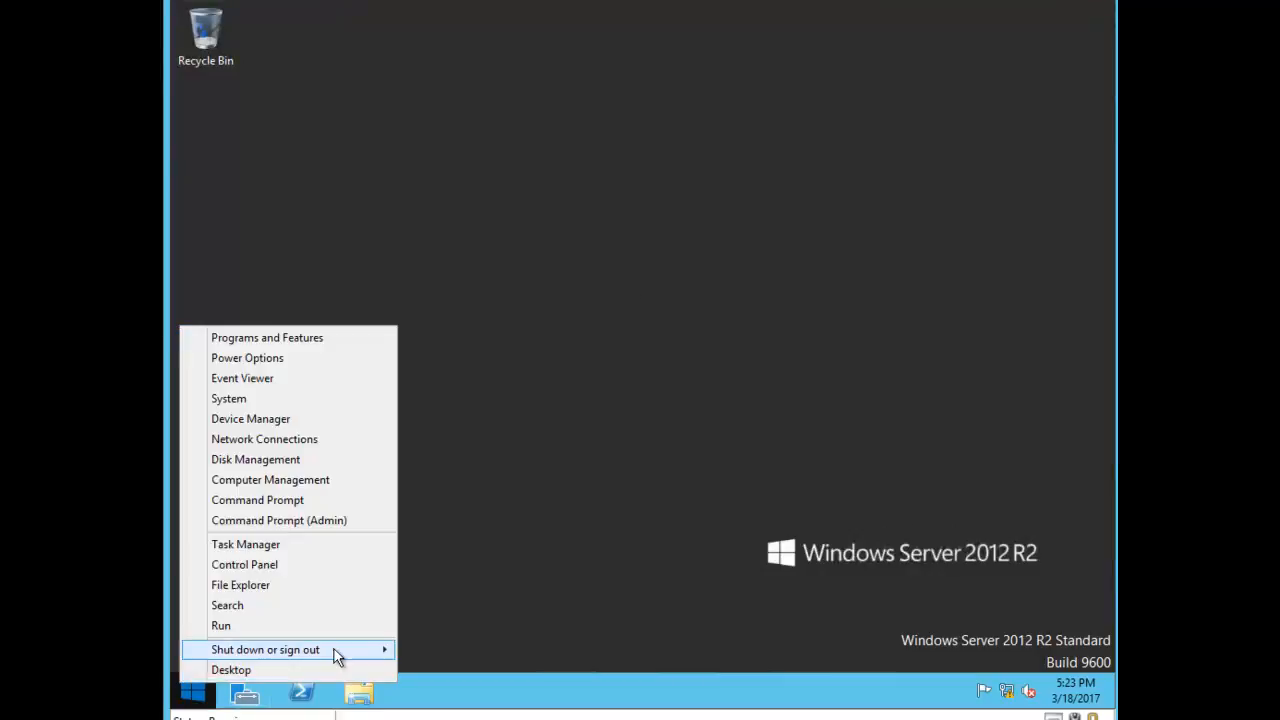
pyautogui.moveTo(390, 649)
pyautogui.click(450, 689)
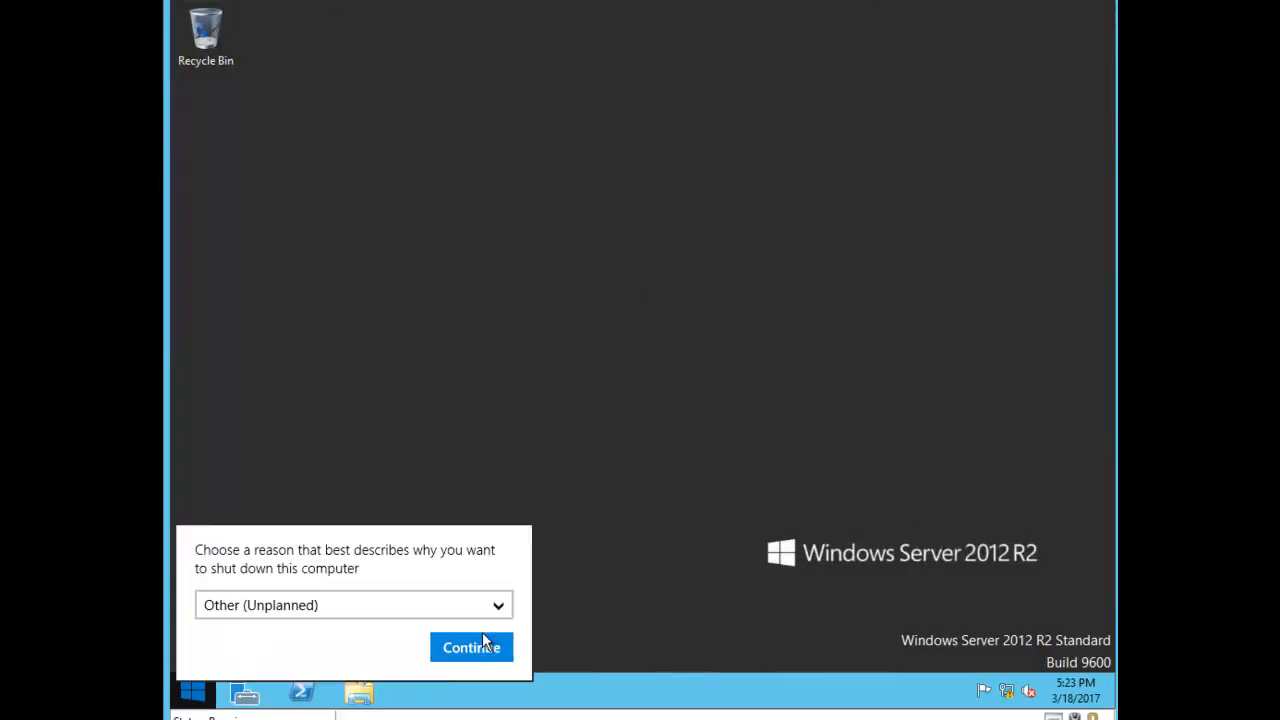
pyautogui.click(498, 605)
pyautogui.scroll(-2, 442, 540)
pyautogui.scroll(-1, 442, 538)
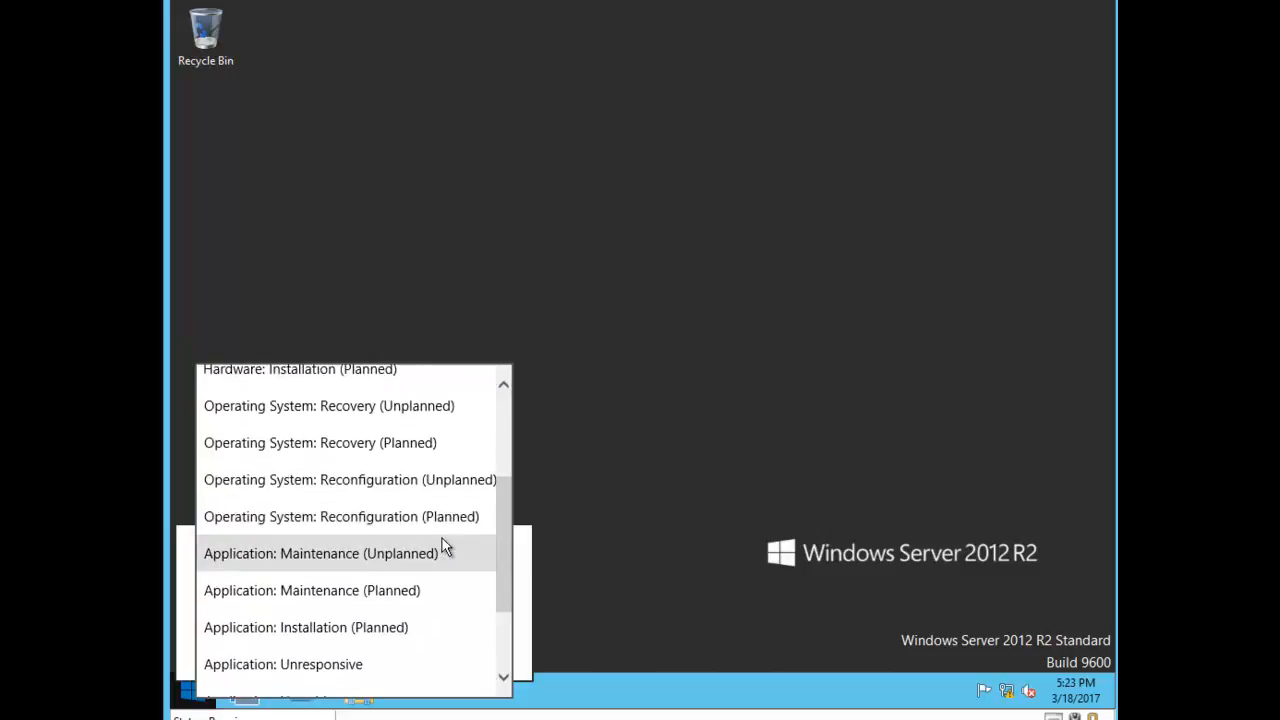
pyautogui.click(419, 627)
pyautogui.click(460, 646)
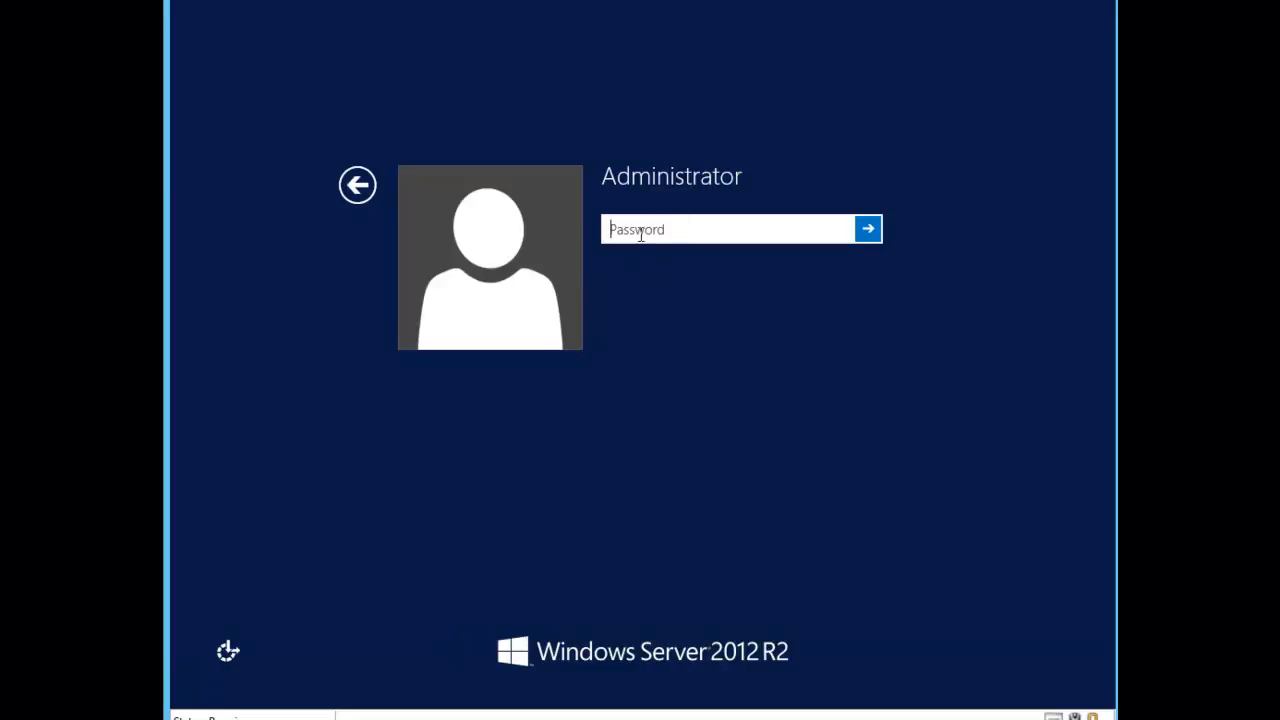
# - Sign back in as Administrator by entering the account password
pyautogui.write('•')
pyautogui.write('•••')
pyautogui.press('Return')
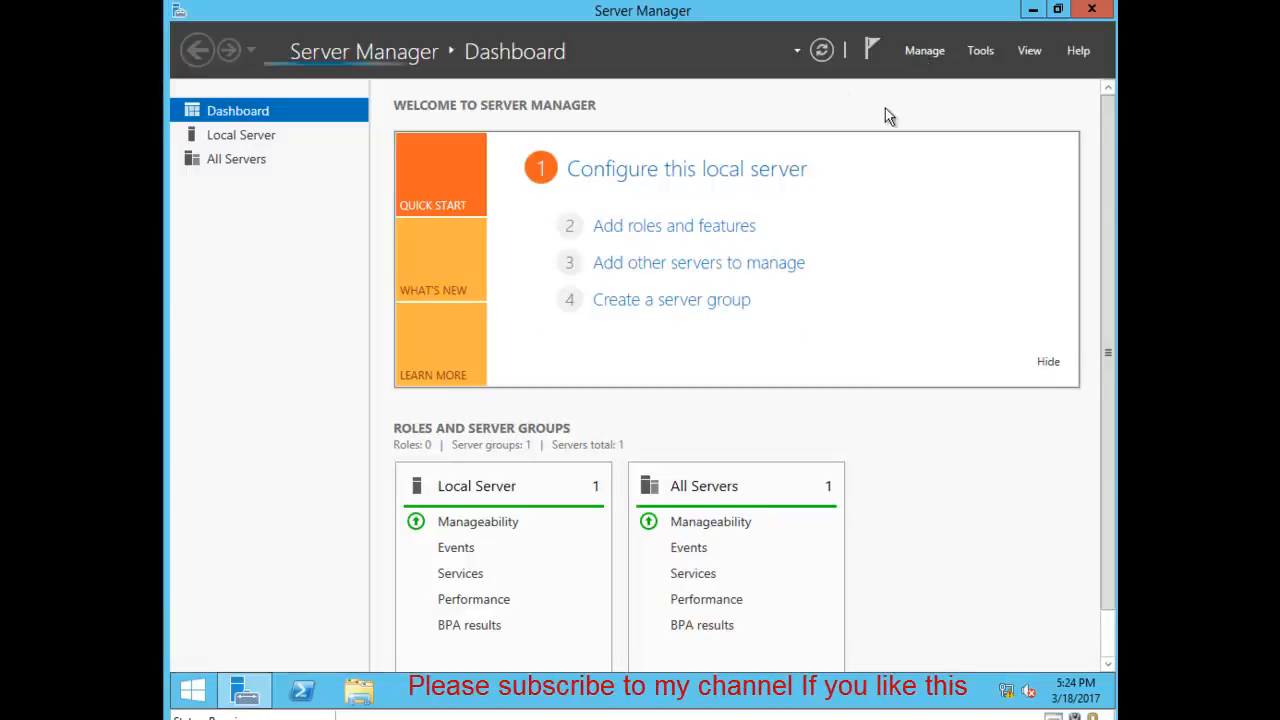
pyautogui.click(920, 52)
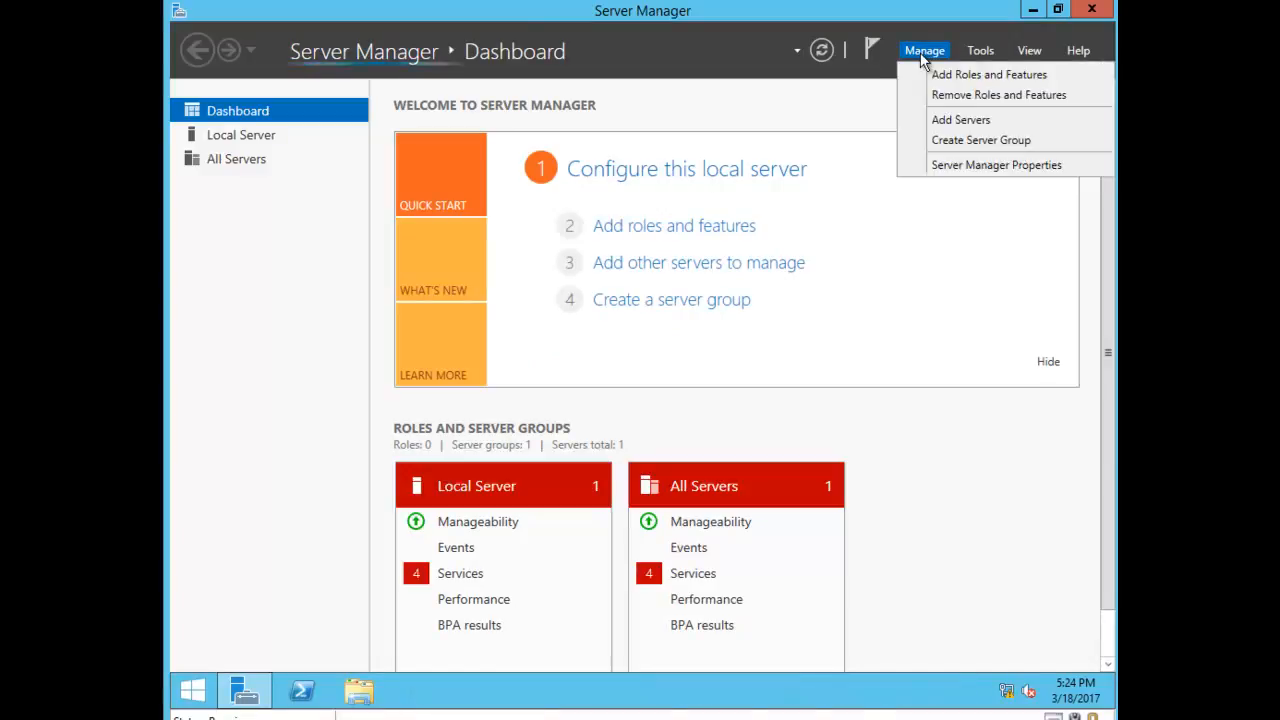
# - Start a role-based installation on dc01 and select Active Directory Domain Services with its required features
pyautogui.click(948, 79)
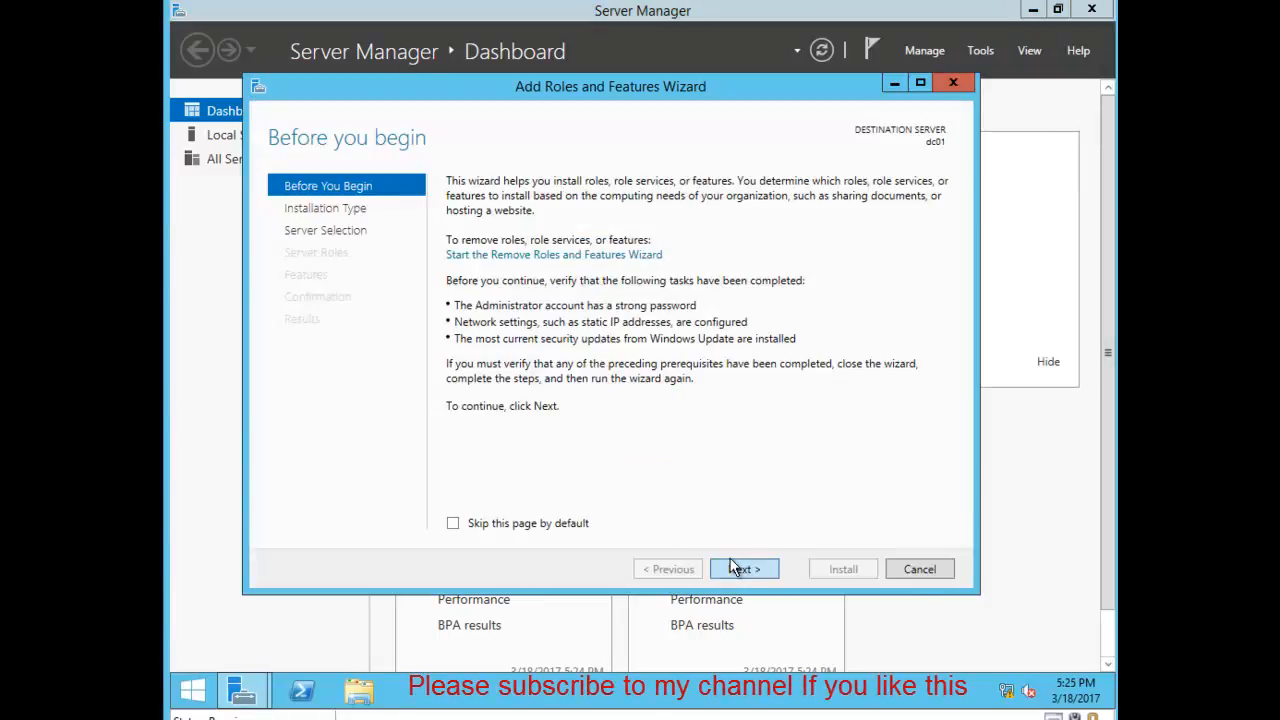
pyautogui.click(736, 568)
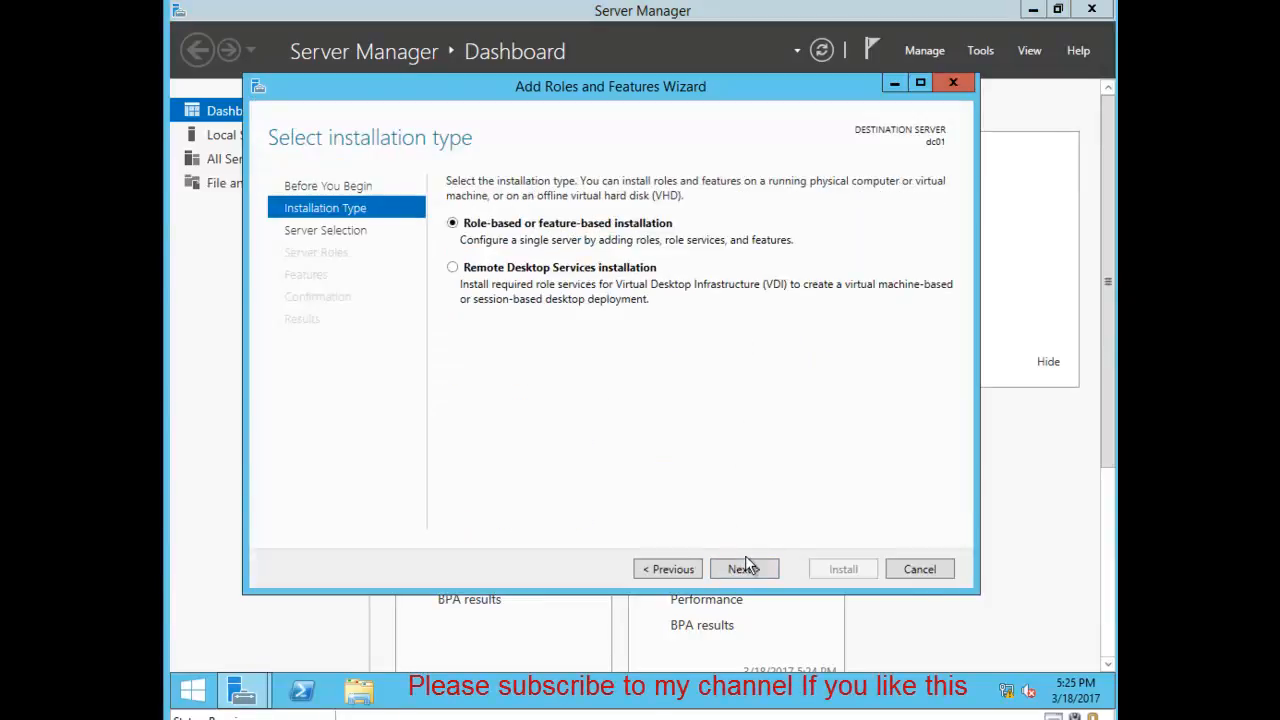
pyautogui.click(741, 568)
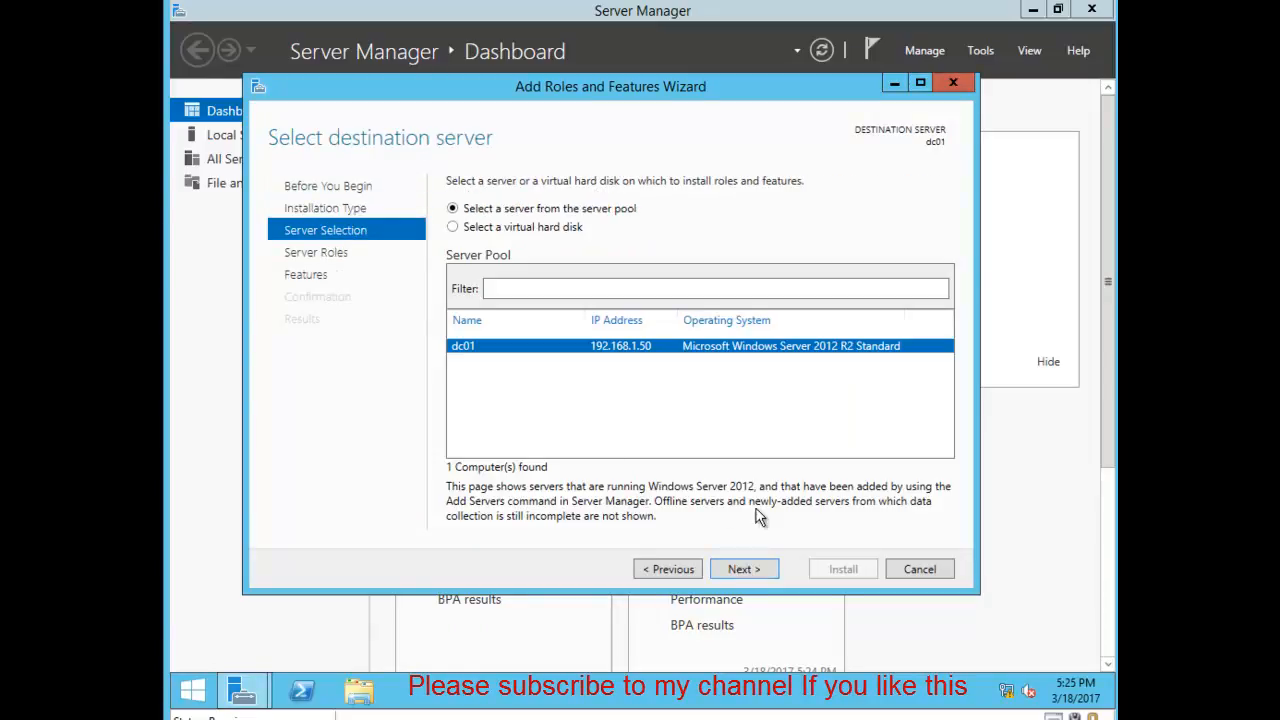
pyautogui.click(755, 569)
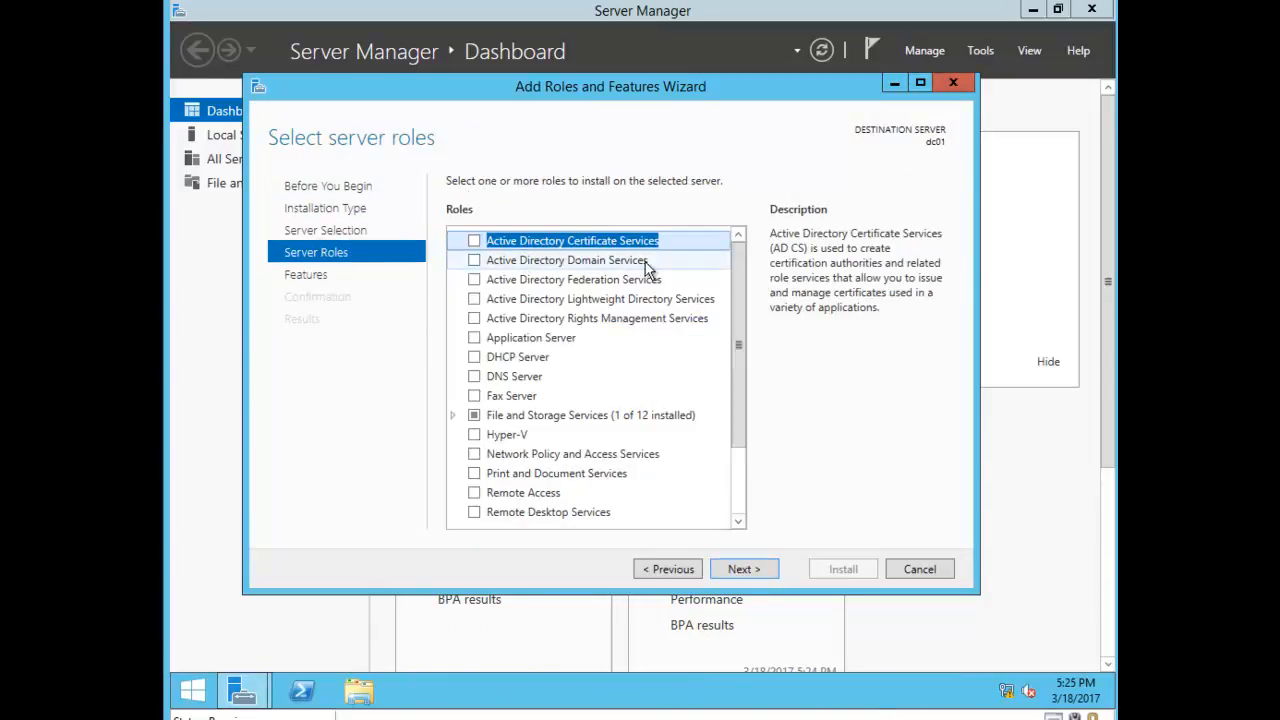
pyautogui.click(476, 261)
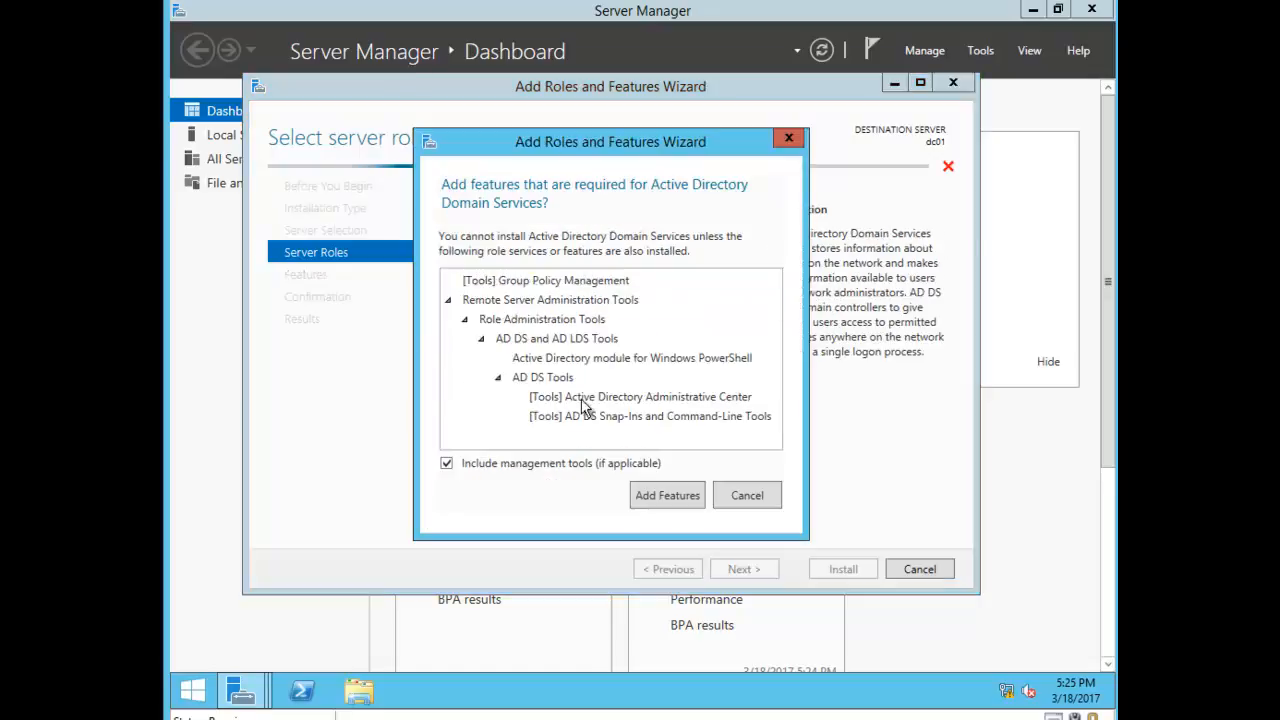
pyautogui.click(666, 494)
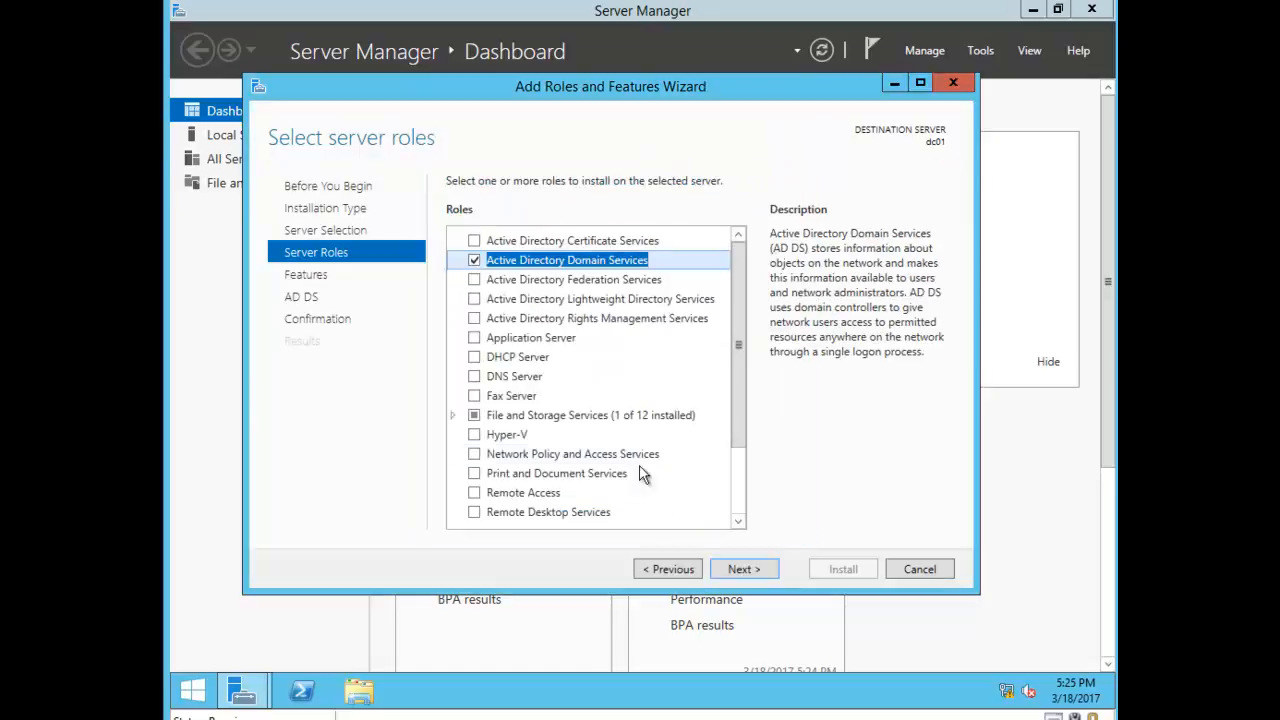
# - Add .NET Framework 3.5 Features and advance to the installation confirmation page
pyautogui.click(760, 570)
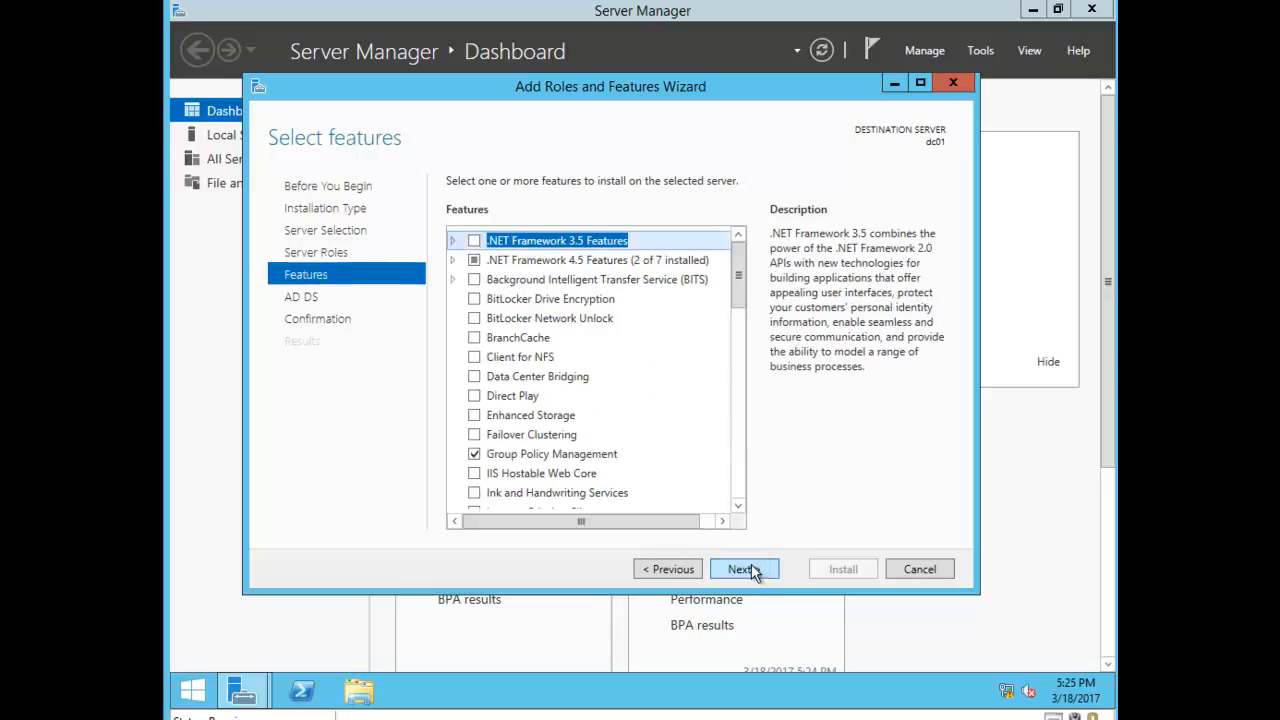
pyautogui.click(474, 240)
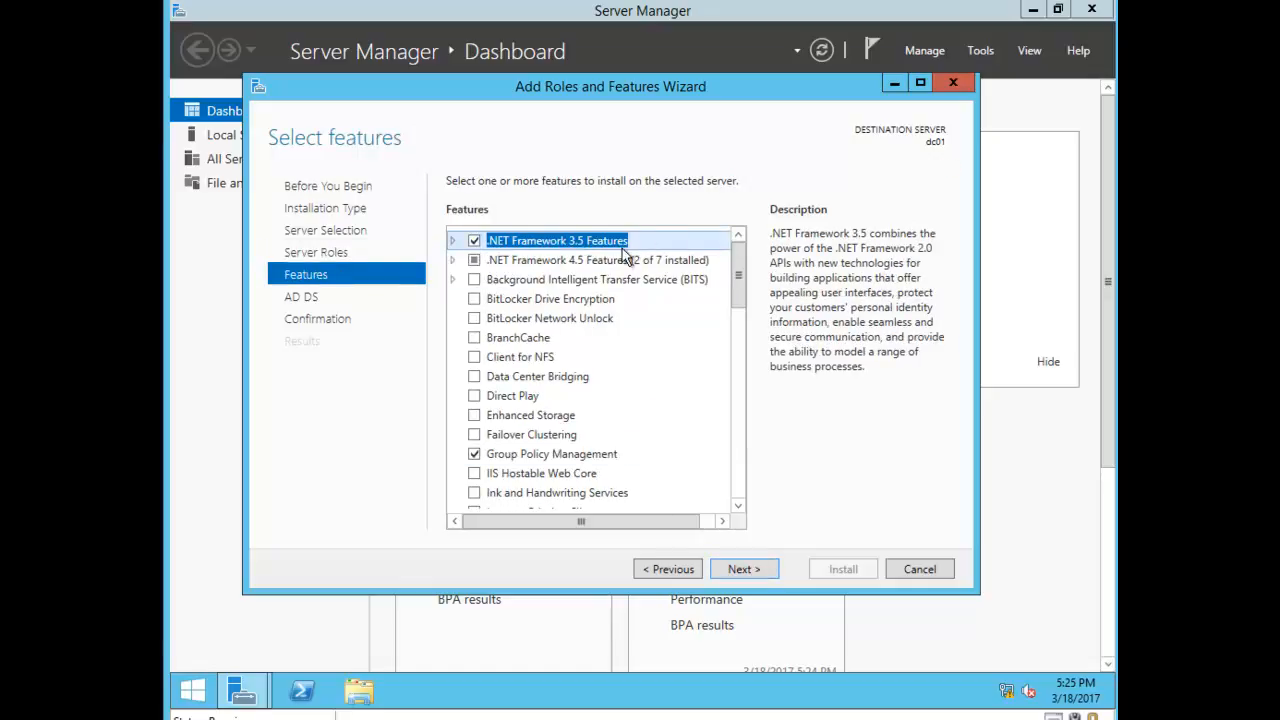
pyautogui.click(743, 569)
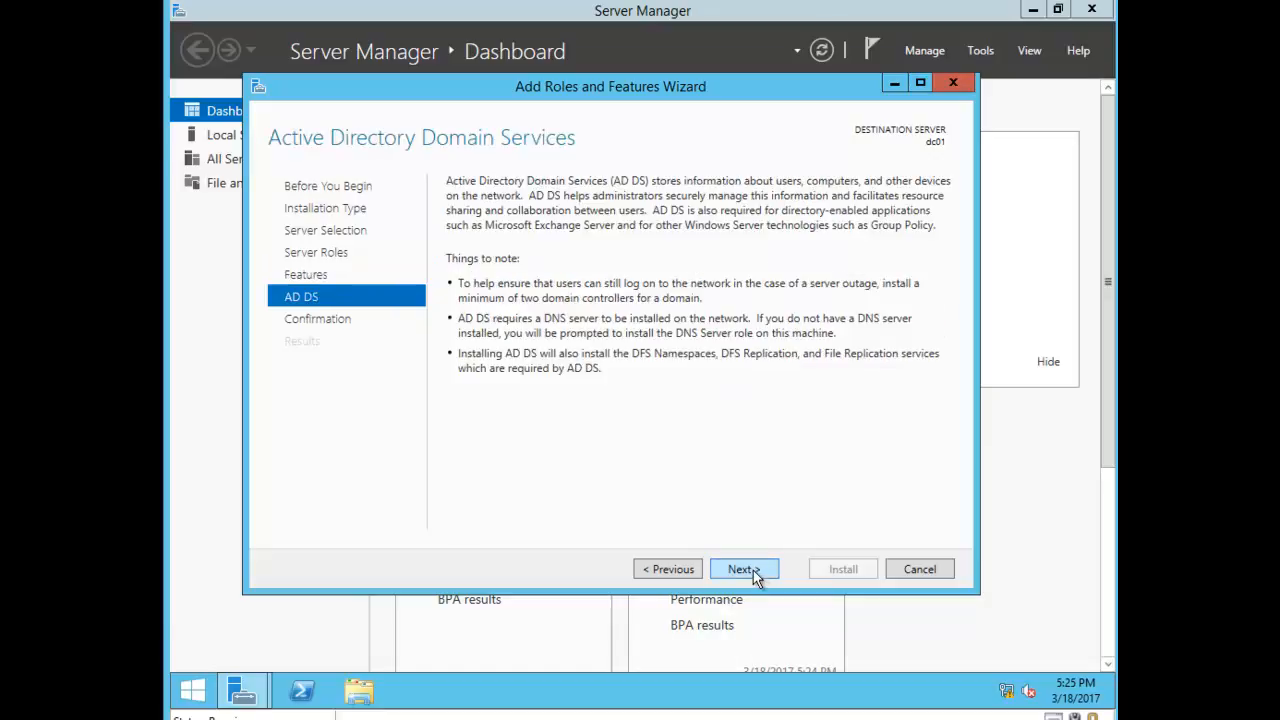
pyautogui.click(668, 569)
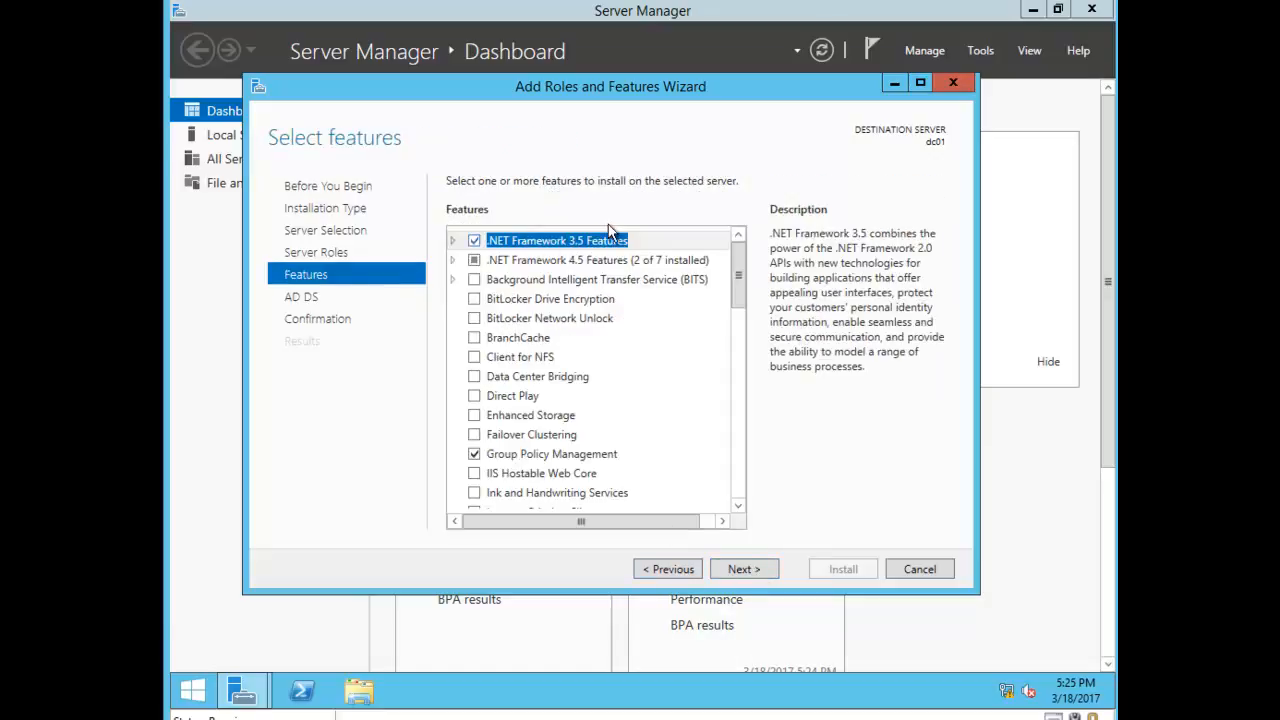
pyautogui.click(758, 572)
pyautogui.click(757, 572)
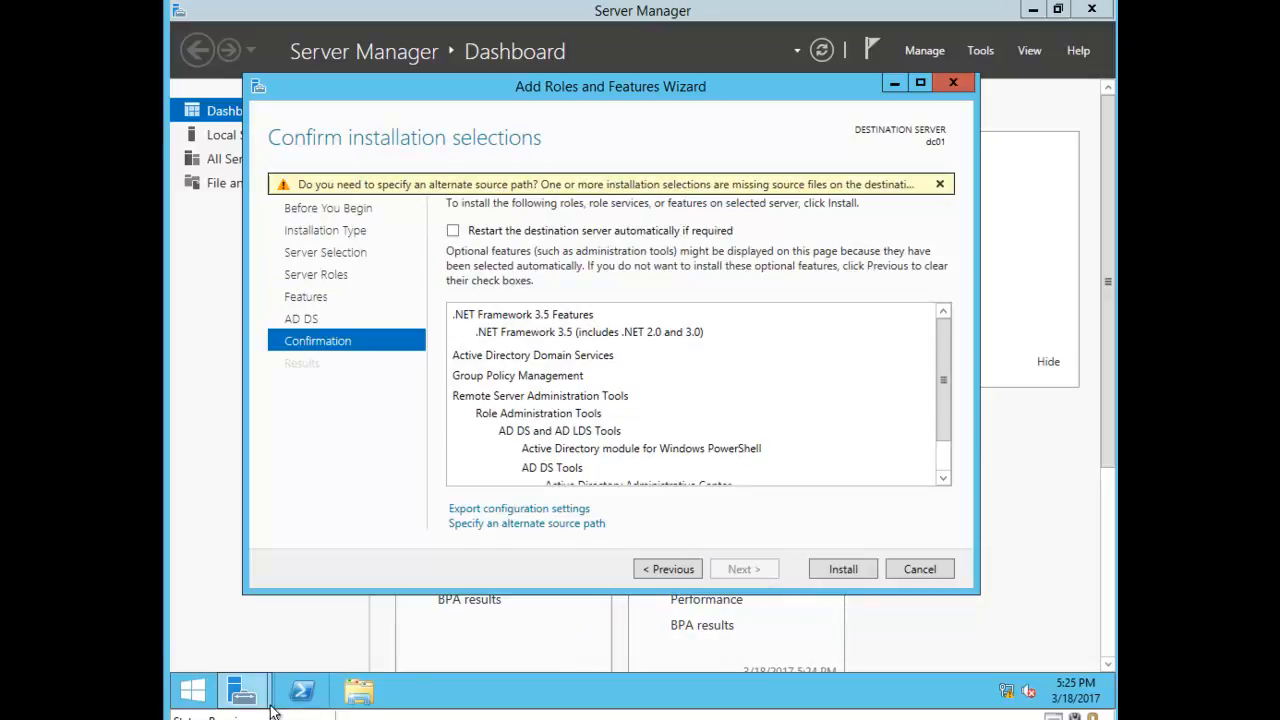
pyautogui.click(358, 697)
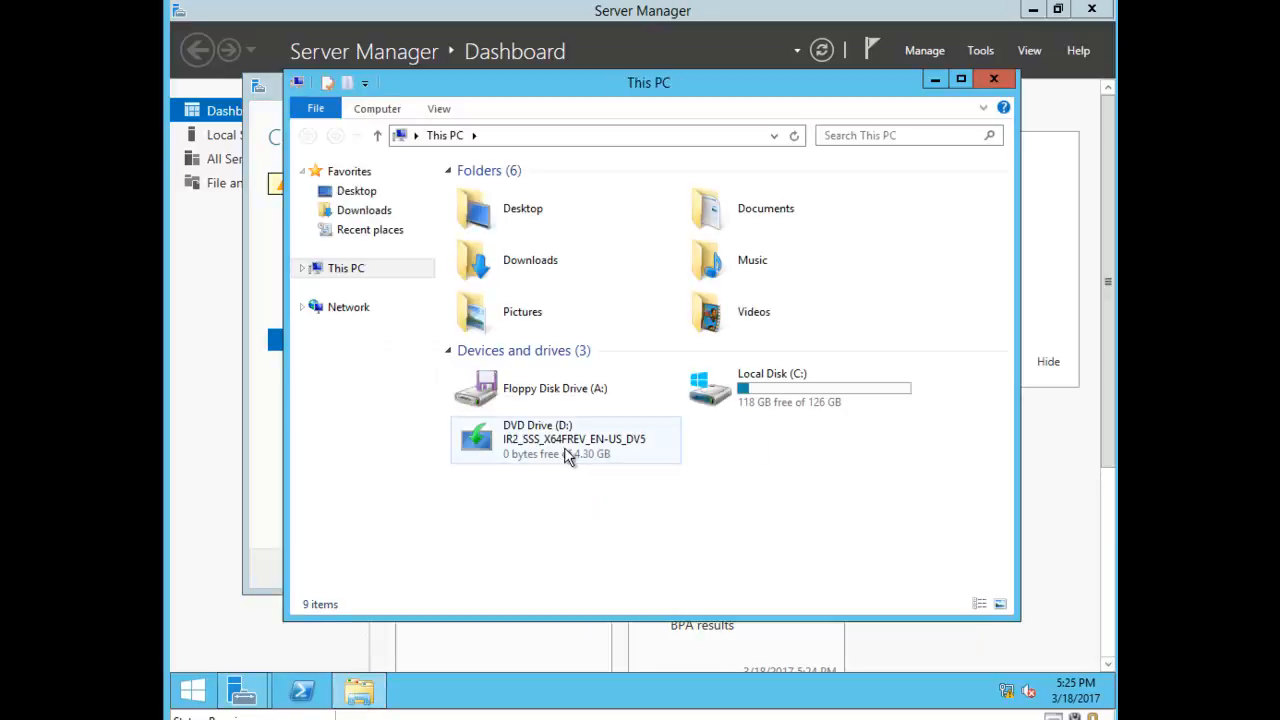
pyautogui.click(304, 268)
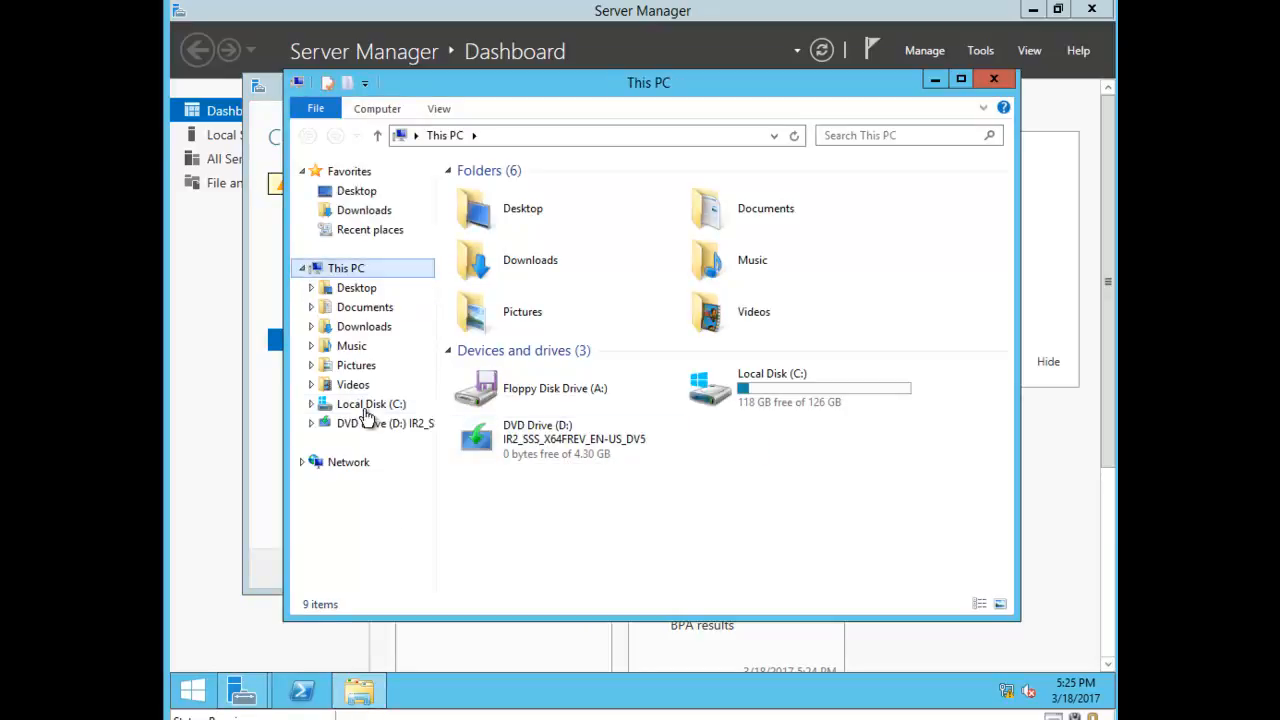
pyautogui.click(380, 406)
pyautogui.click(380, 424)
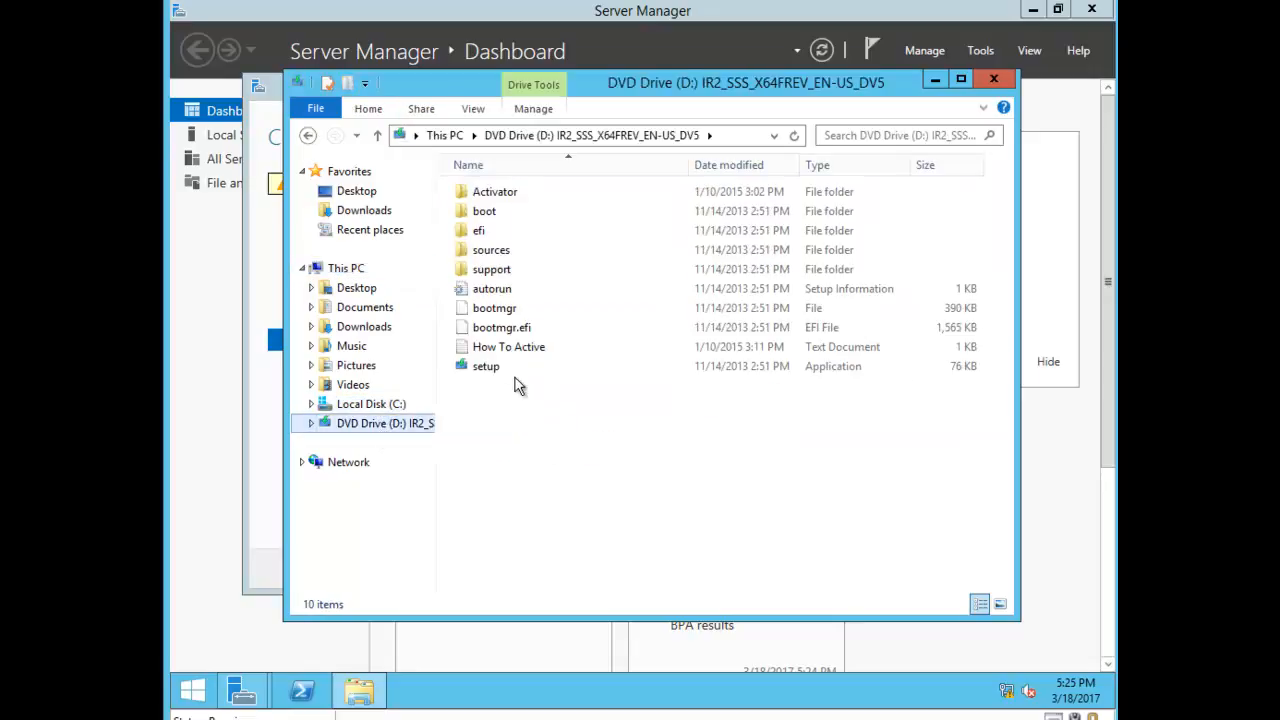
pyautogui.doubleClick(495, 251)
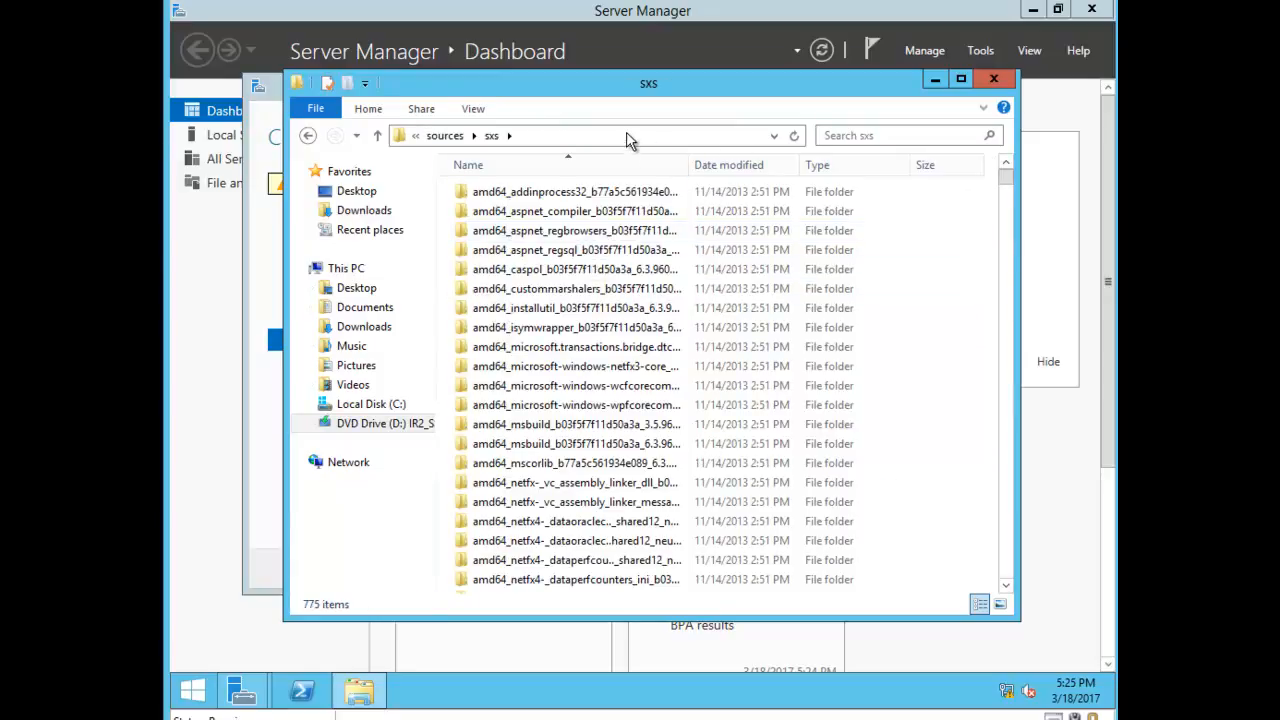
pyautogui.click(628, 134)
pyautogui.hotkey('ctrl', 'c')
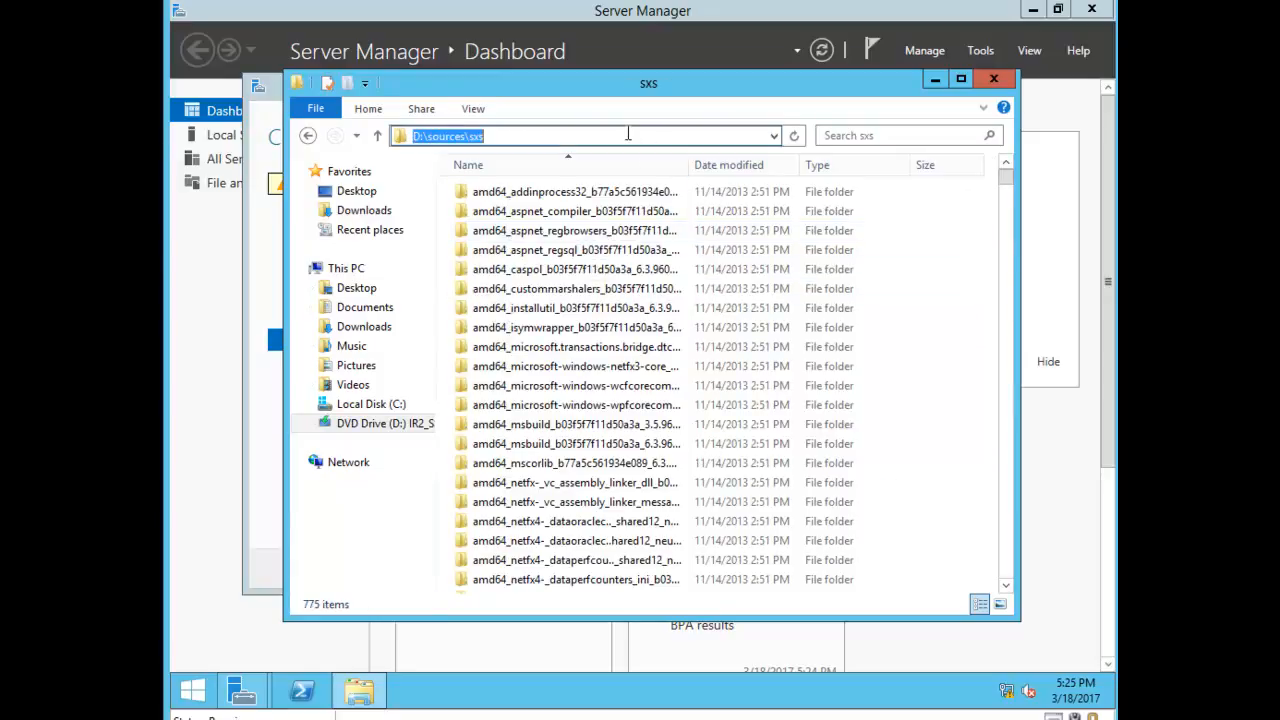
pyautogui.click(1012, 77)
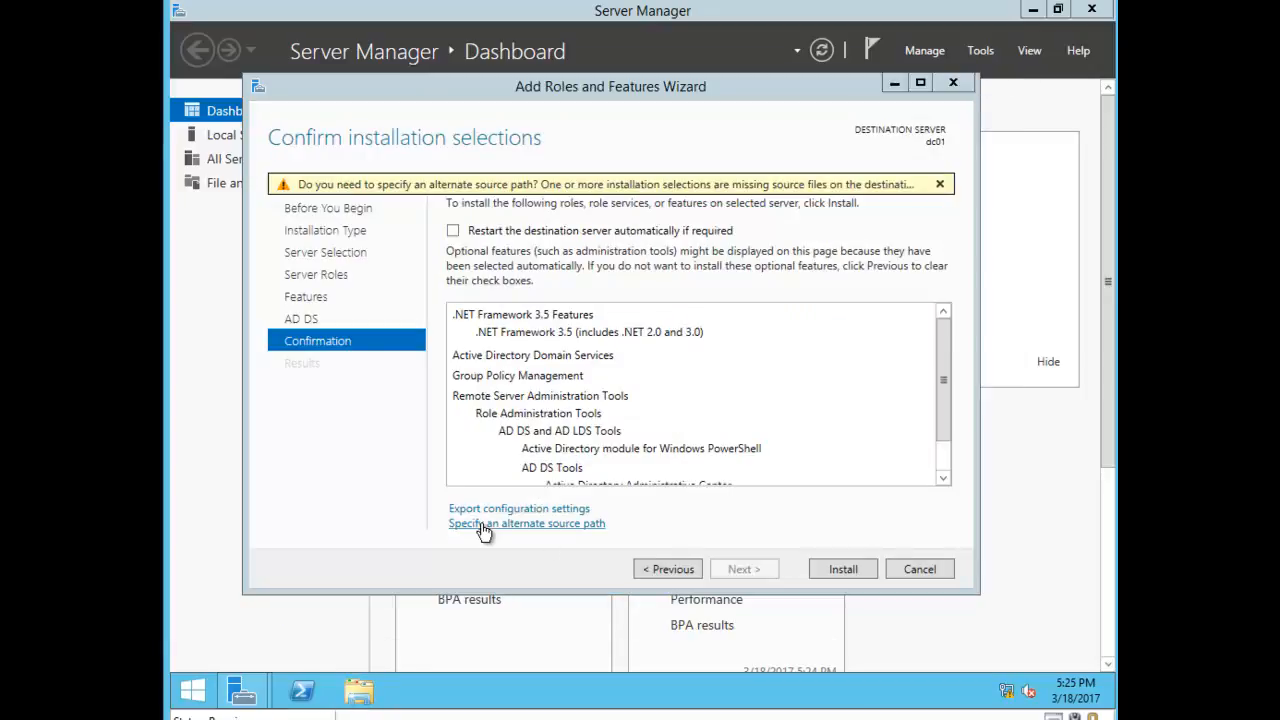
# - Set the alternate source path to D:\sources\sxs and install AD DS and .NET Framework 3.5
pyautogui.click(568, 525)
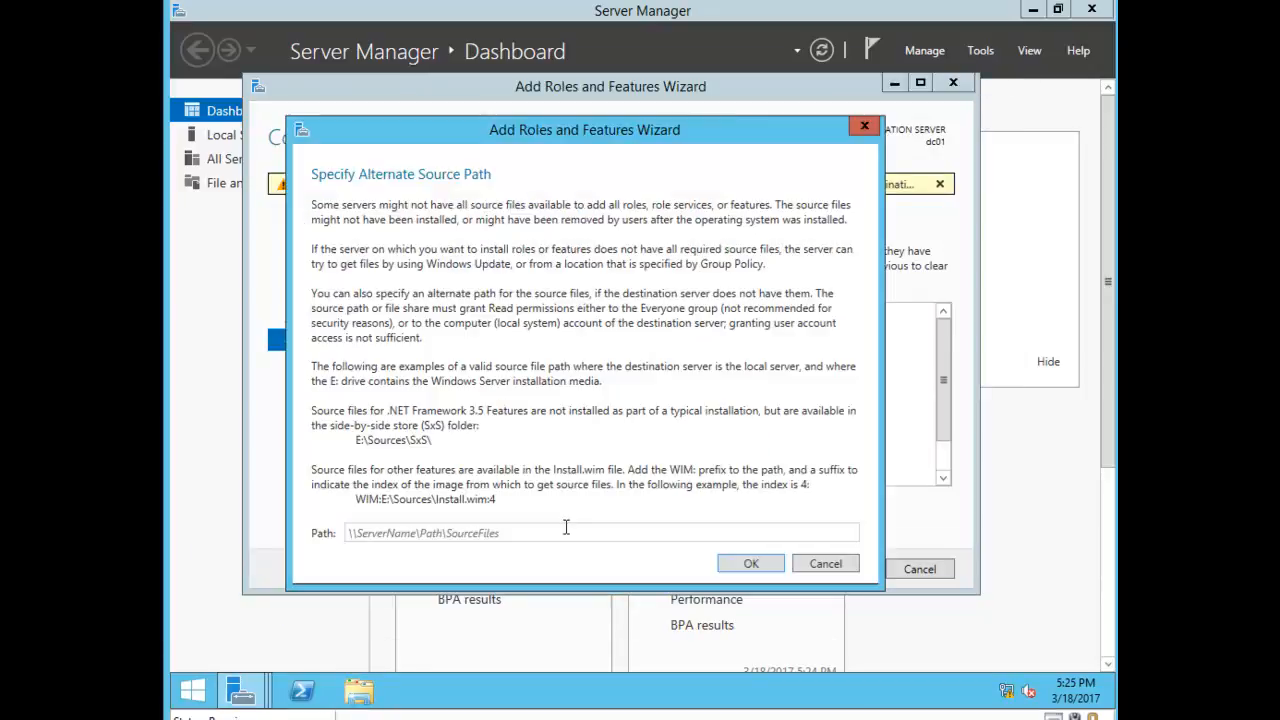
pyautogui.click(451, 533)
pyautogui.hotkey('ctrl', 'v')
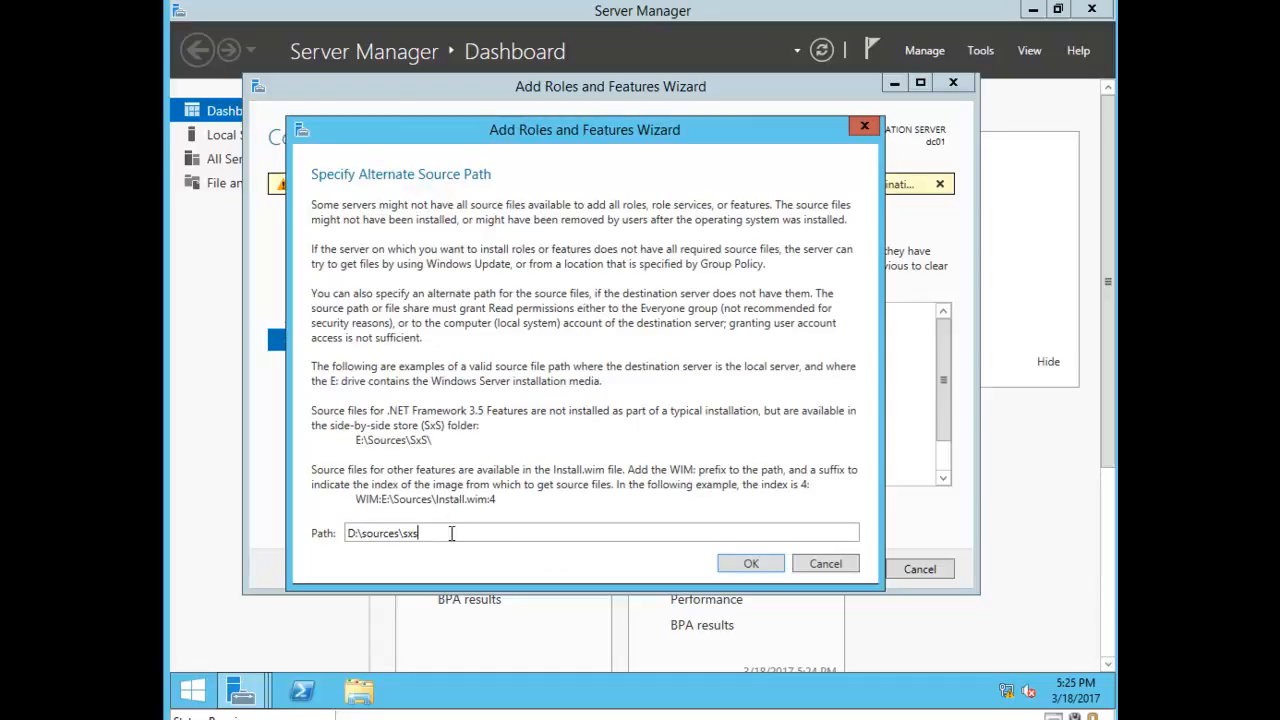
pyautogui.click(757, 566)
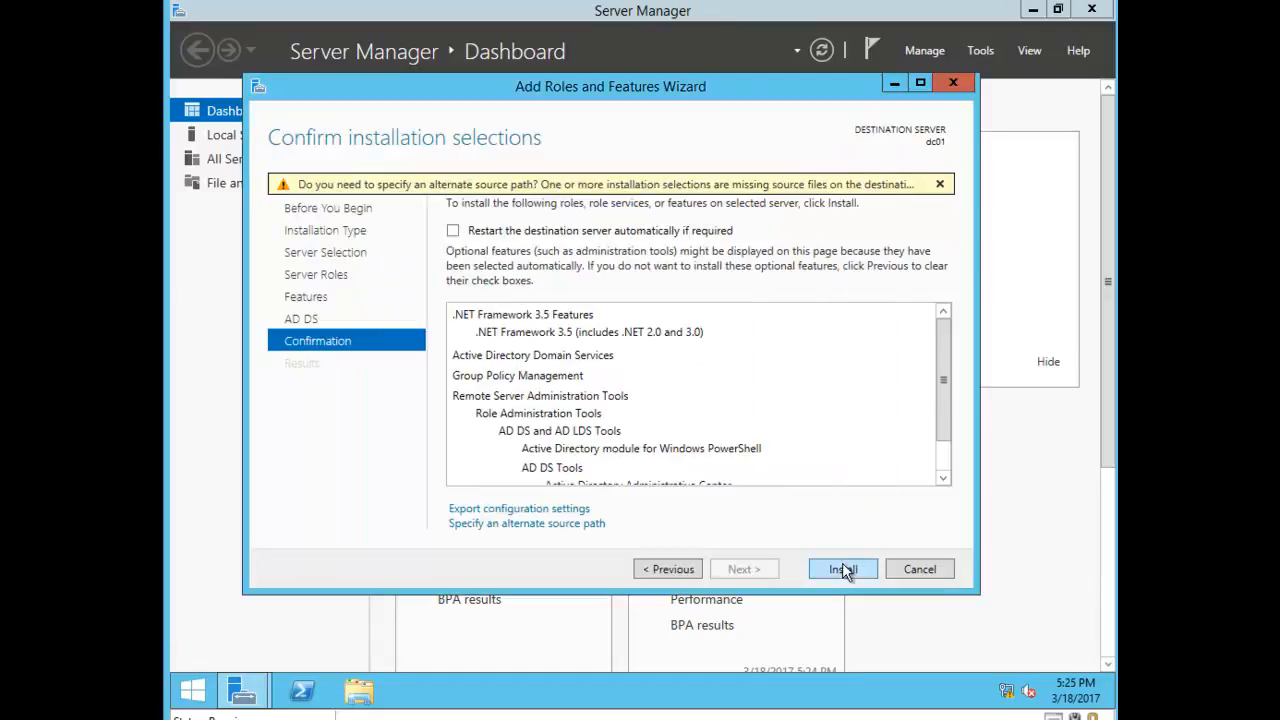
pyautogui.click(843, 567)
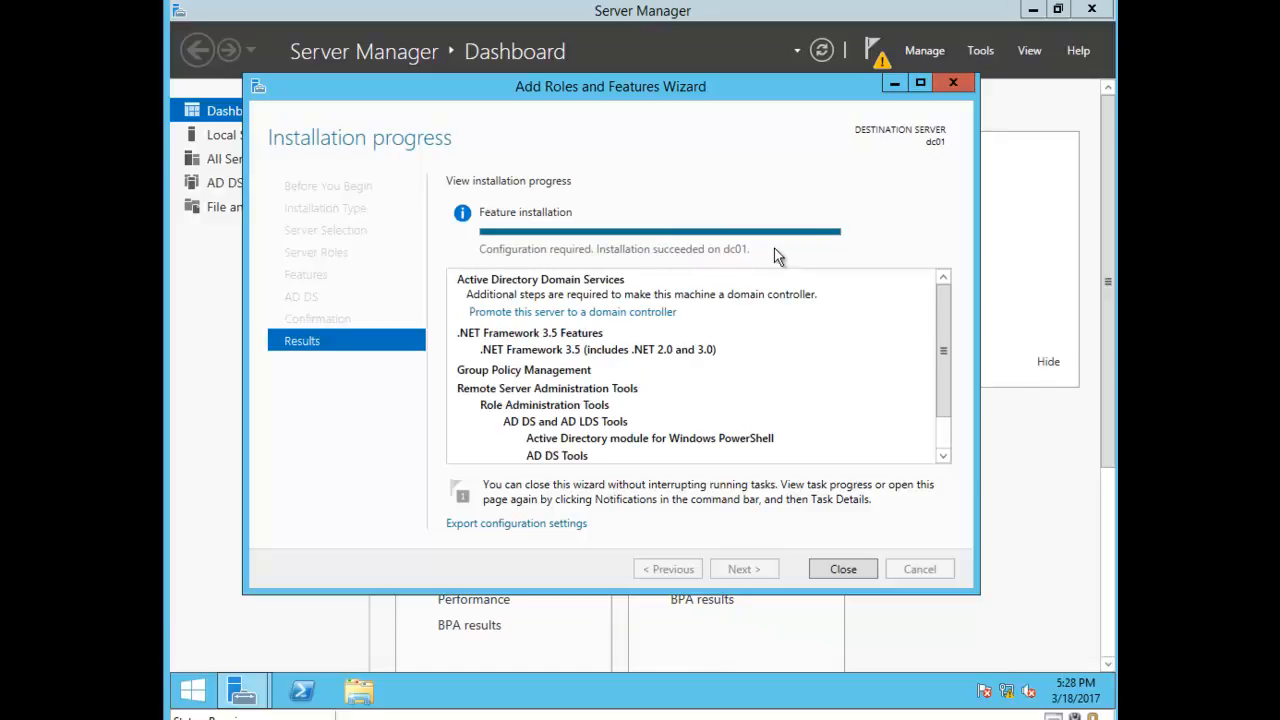
# - Close the finished wizard and choose 'Promote this server to a domain controller' from notifications
pyautogui.click(843, 570)
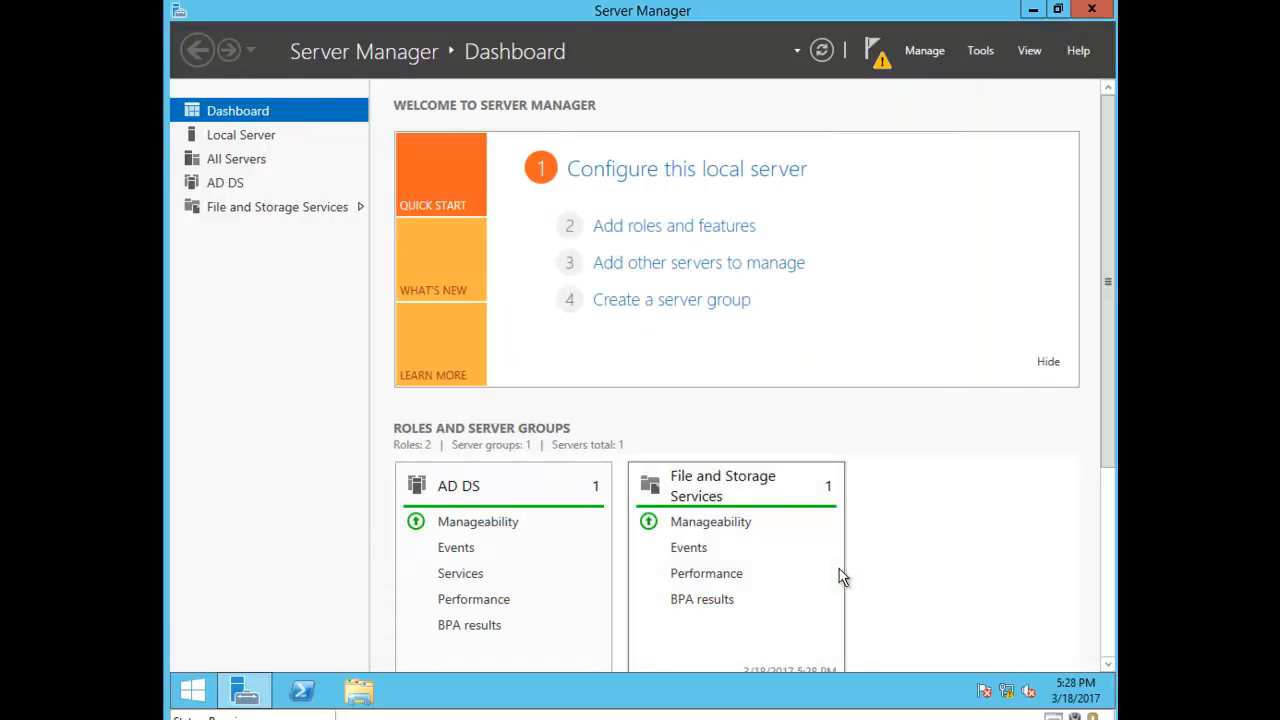
pyautogui.click(881, 59)
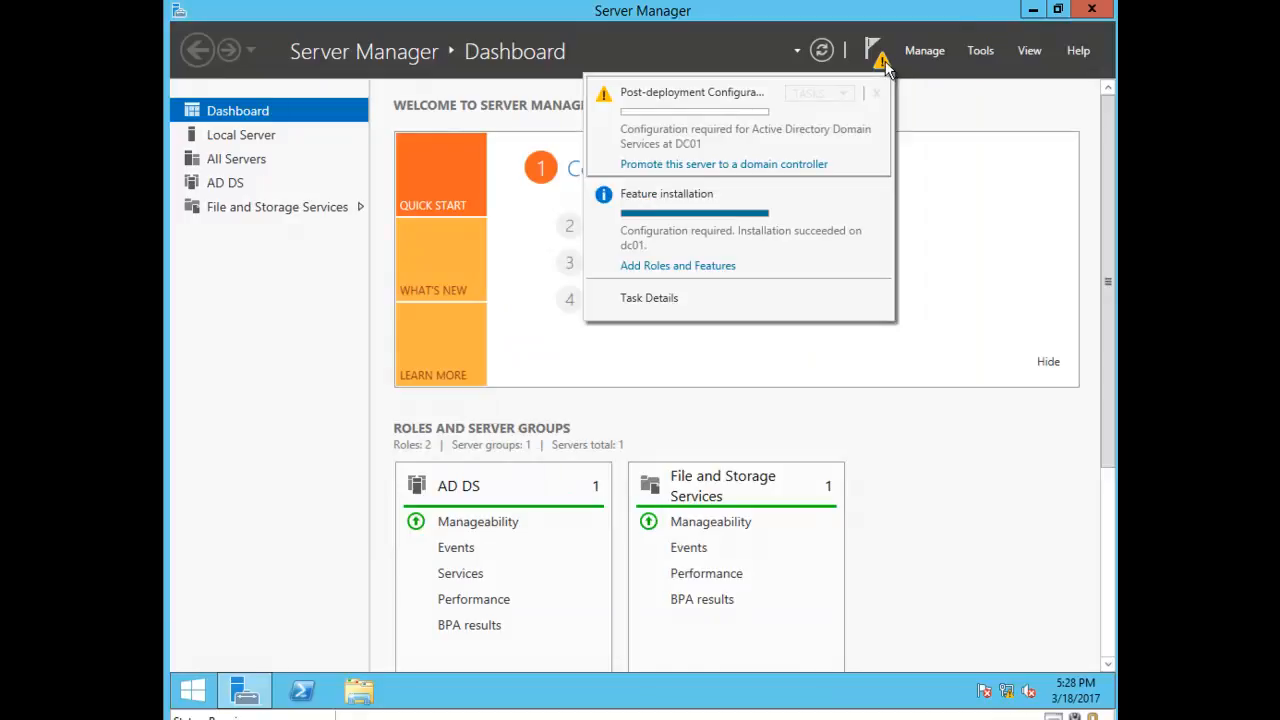
pyautogui.click(741, 172)
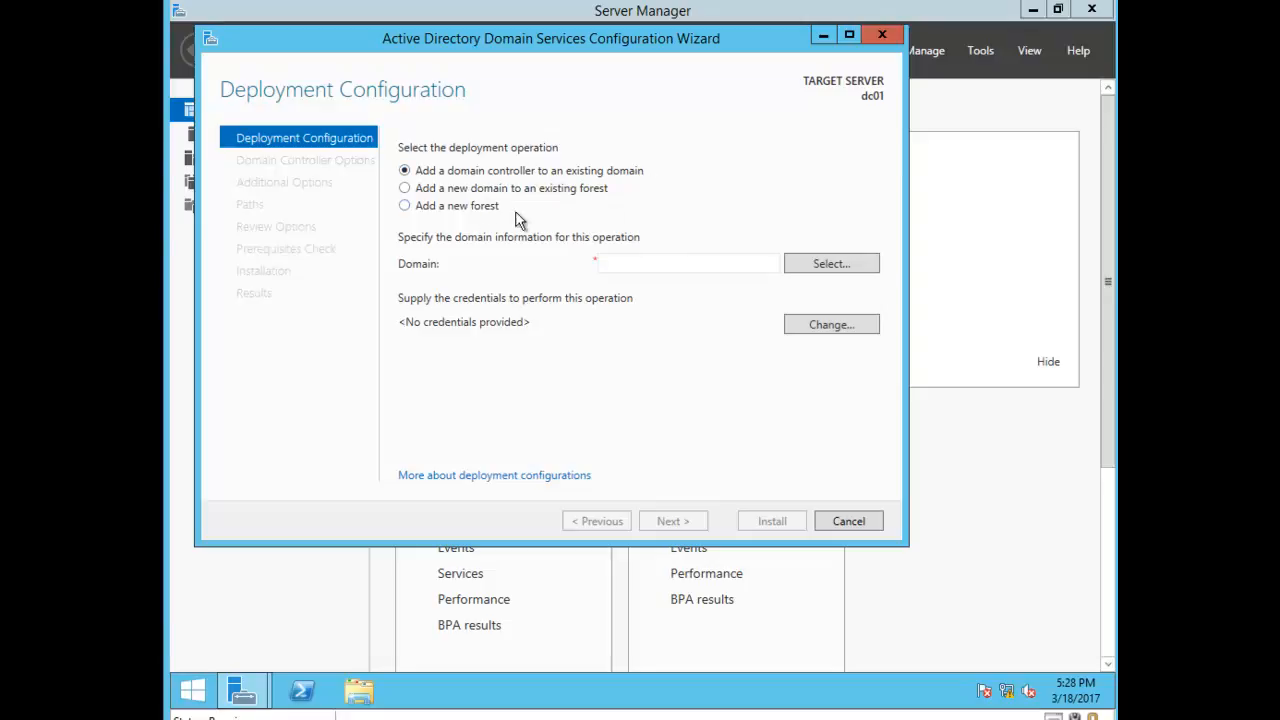
# - Choose Add a new forest with root domain zdomainbd.com and continue to Domain Controller Options
pyautogui.click(610, 261)
pyautogui.click(587, 189)
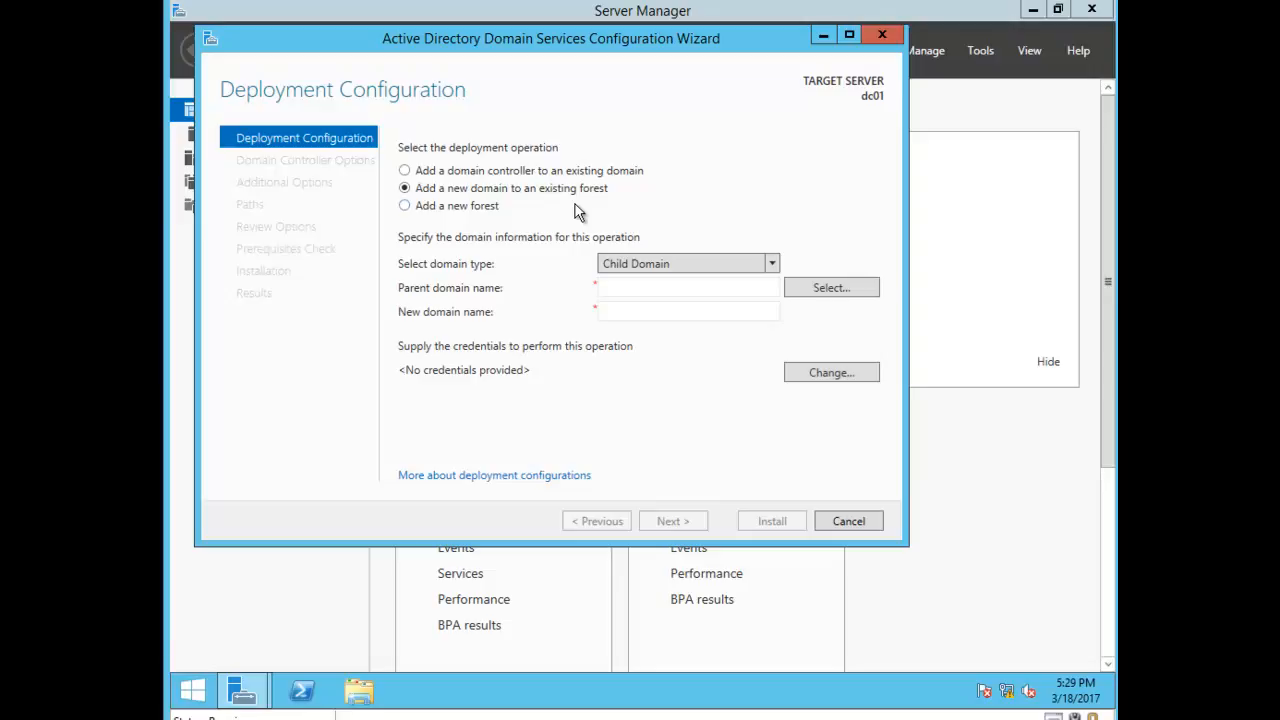
pyautogui.click(773, 264)
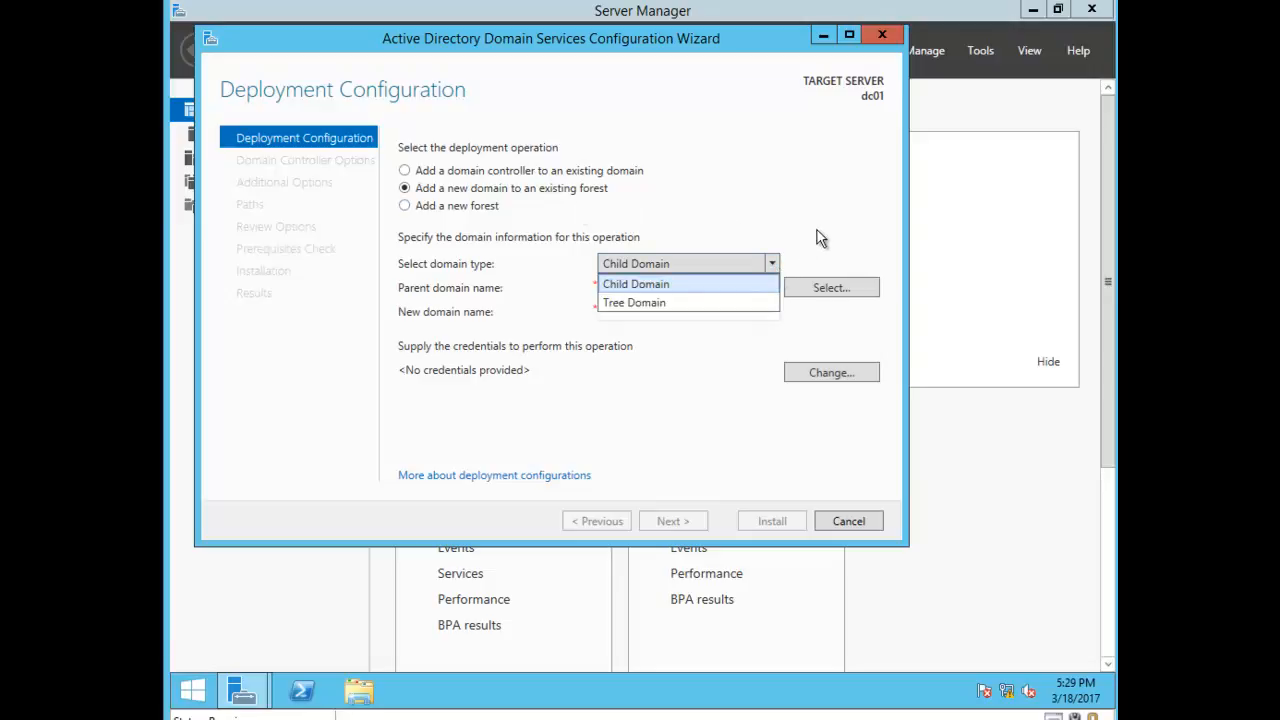
pyautogui.click(827, 218)
pyautogui.click(771, 263)
pyautogui.click(762, 224)
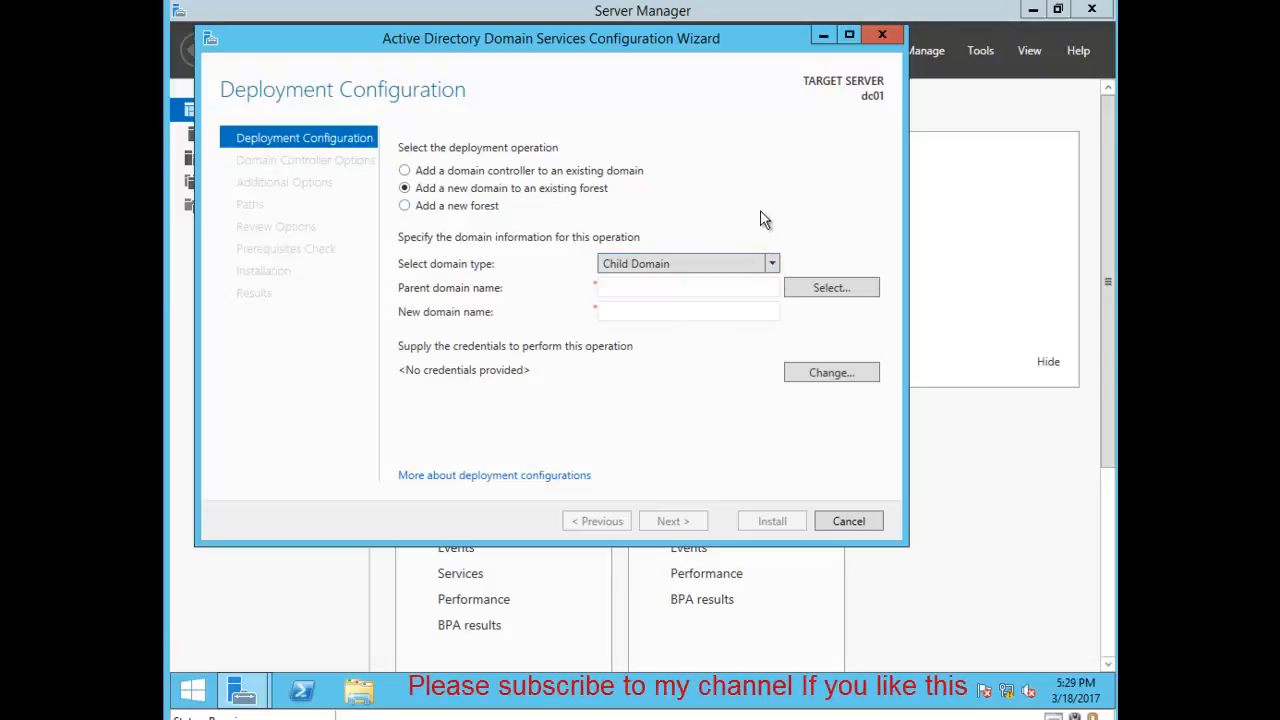
pyautogui.click(404, 208)
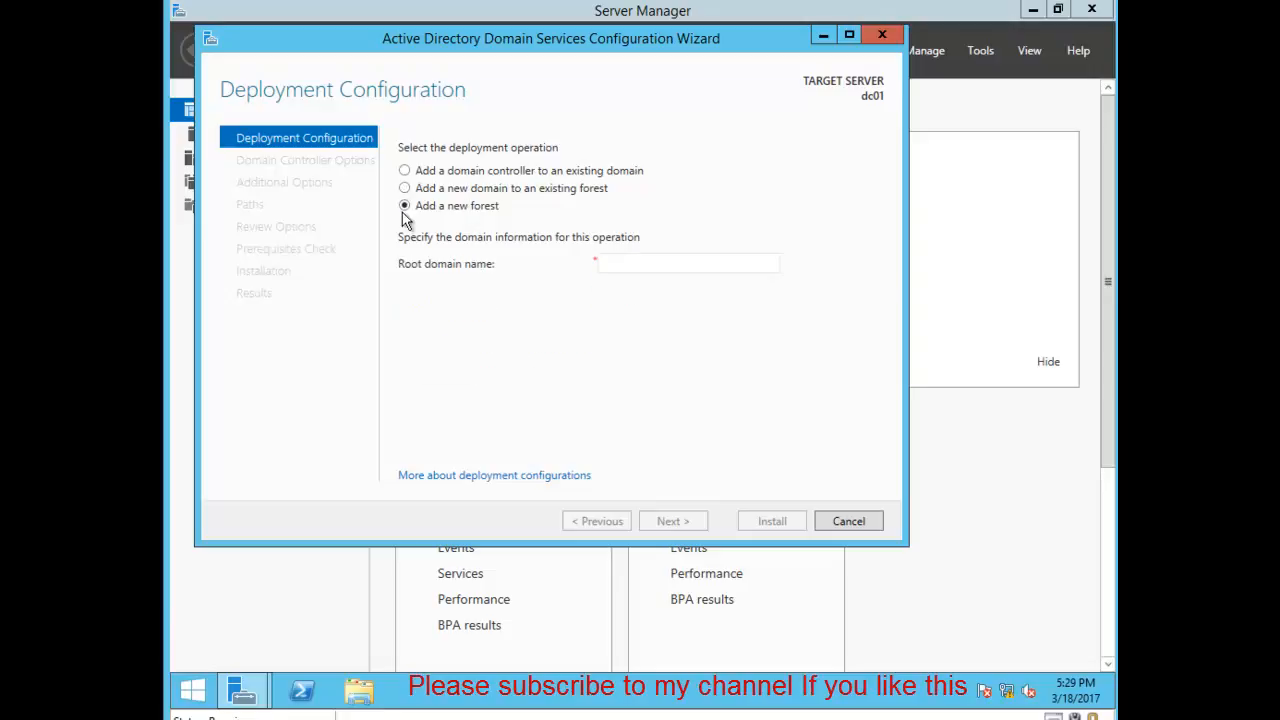
pyautogui.click(626, 262)
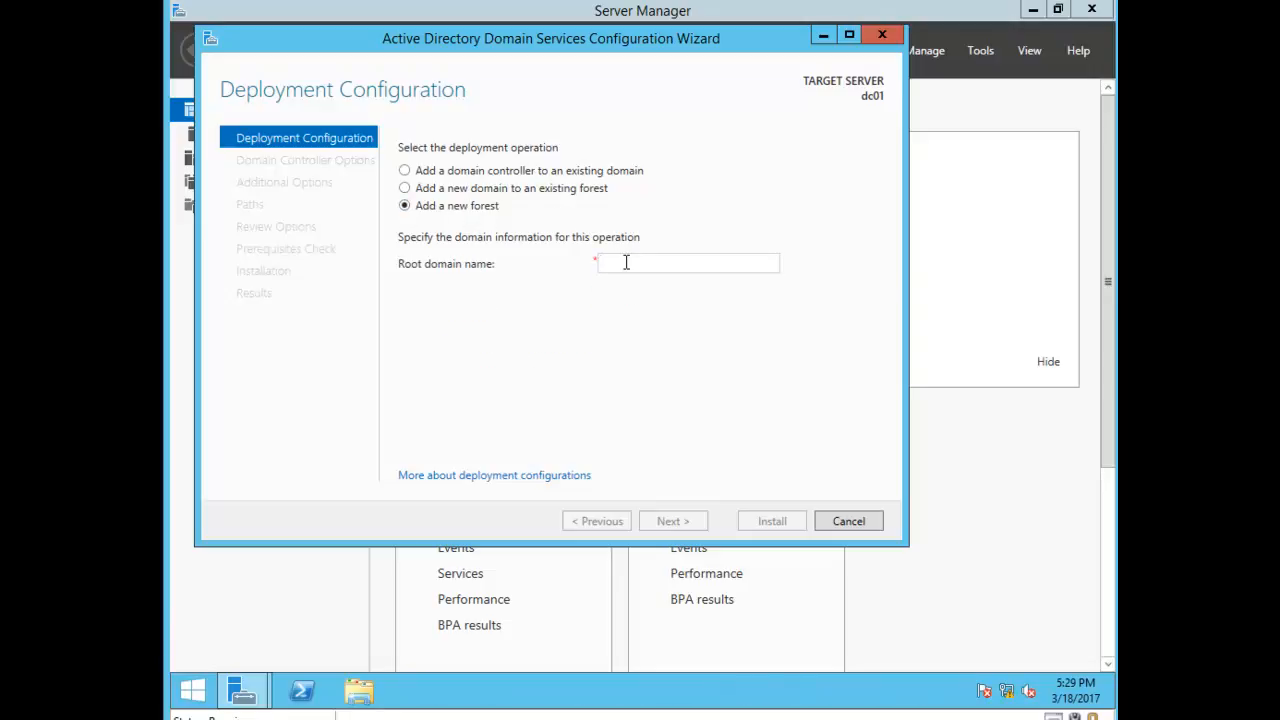
pyautogui.write('zdomain')
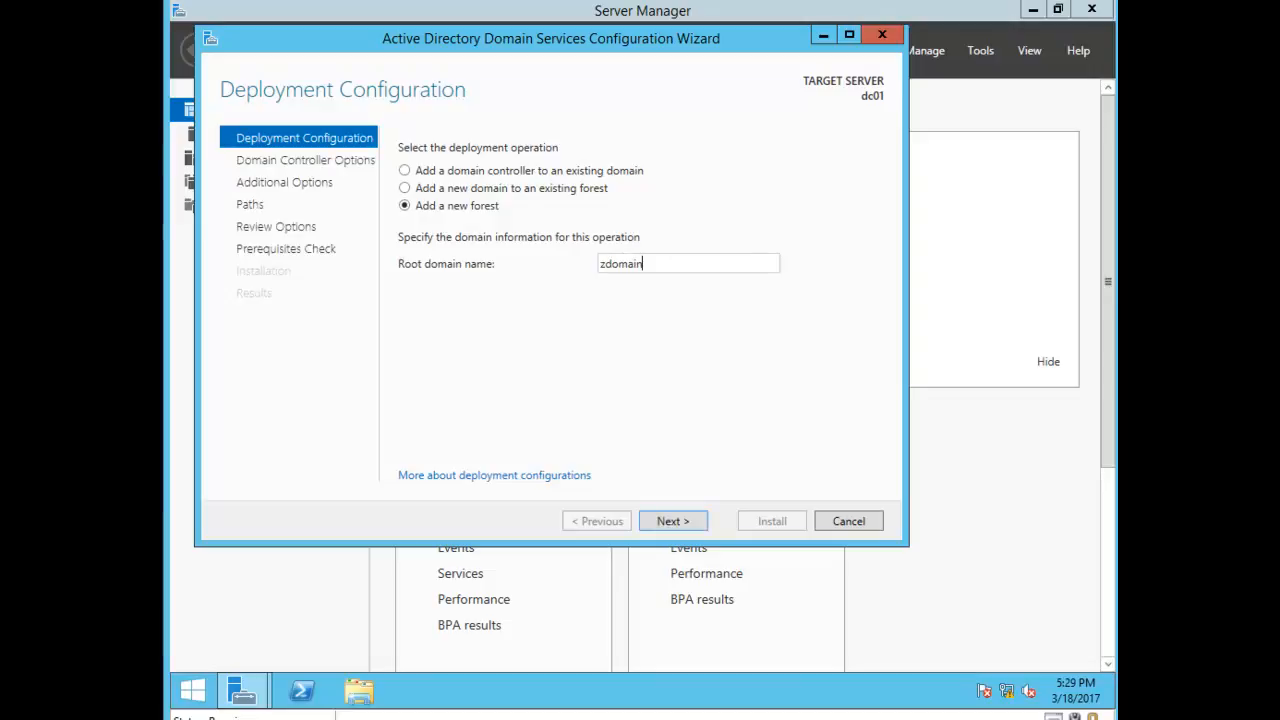
pyautogui.write('bd.com')
pyautogui.click(681, 521)
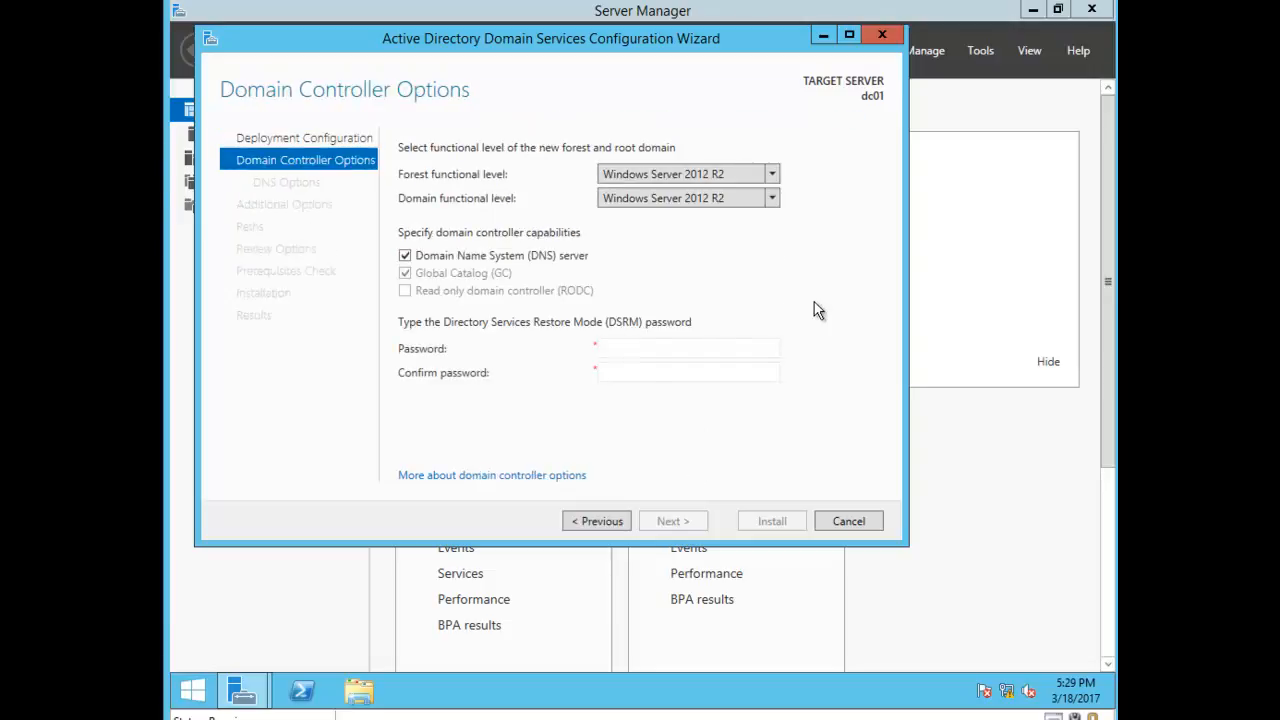
# - Enter and confirm the DSRM password, then advance past Domain Controller Options and DNS Options
pyautogui.click(644, 347)
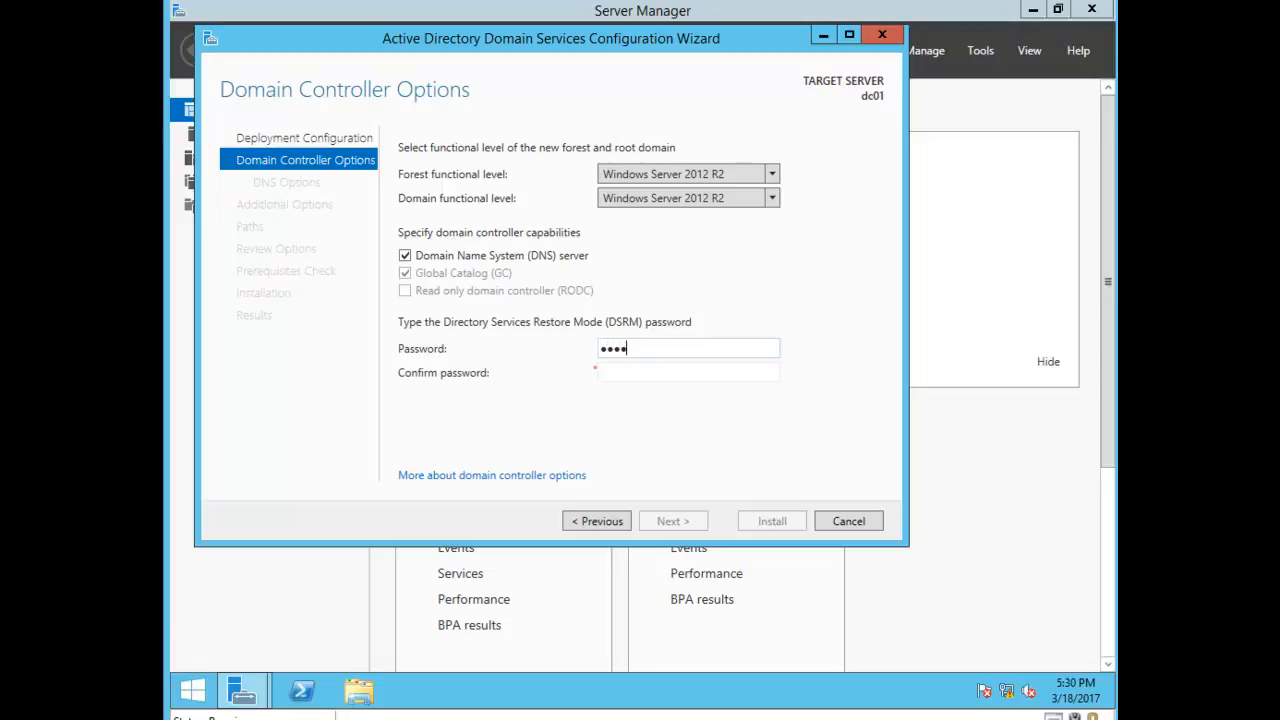
pyautogui.write('••')
pyautogui.press('Tab')
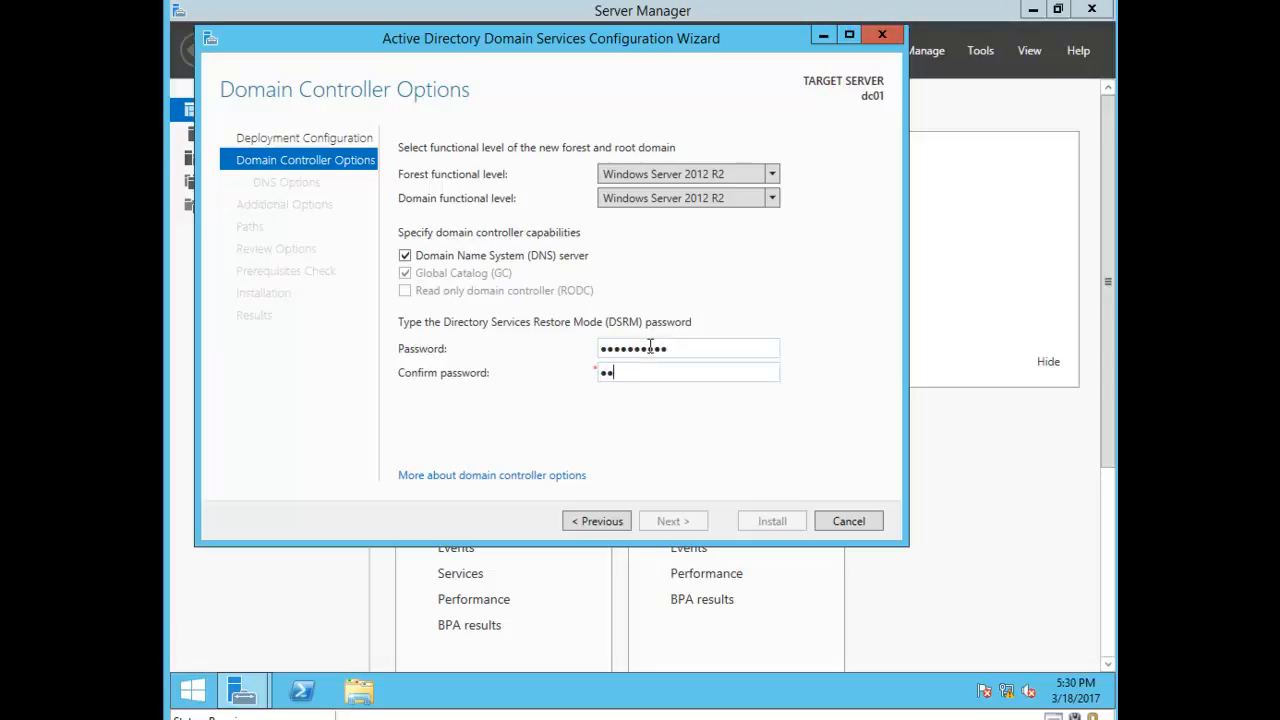
pyautogui.write('••••••••••')
pyautogui.click(685, 523)
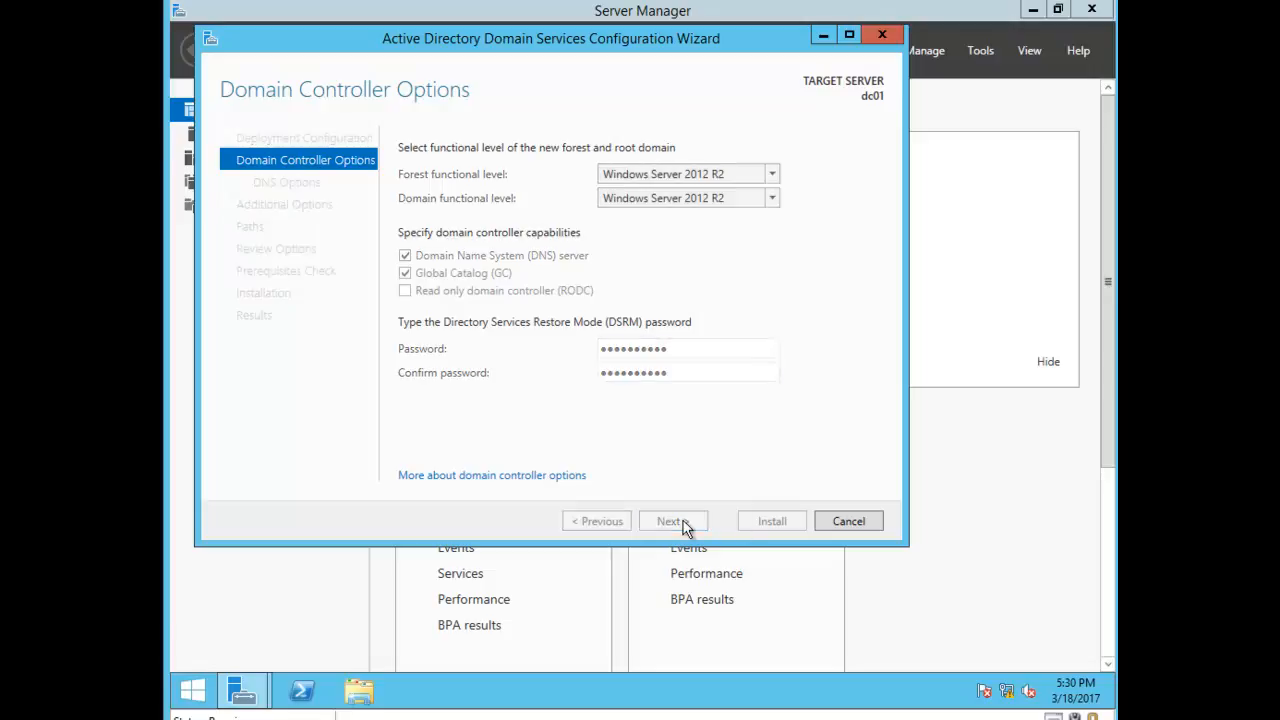
pyautogui.click(679, 521)
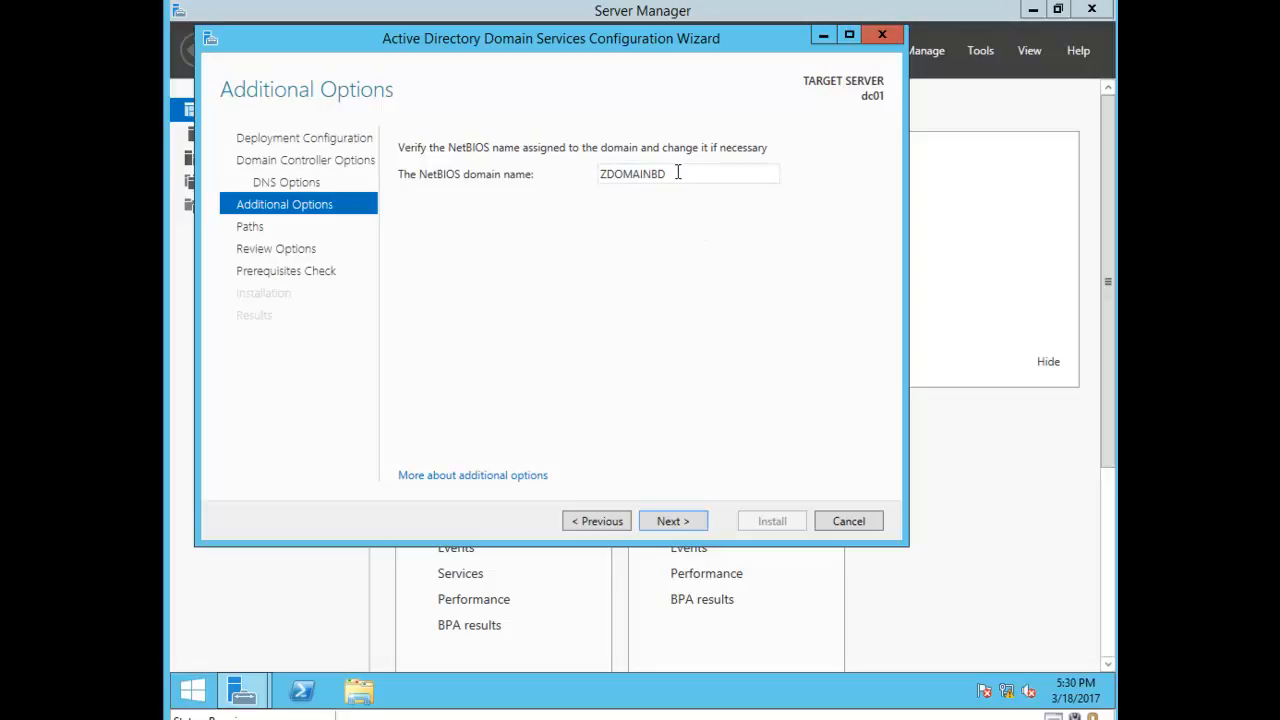
# - Keep the NetBIOS domain name ZDOMAINBD and continue to the Paths page
pyautogui.doubleClick(646, 172)
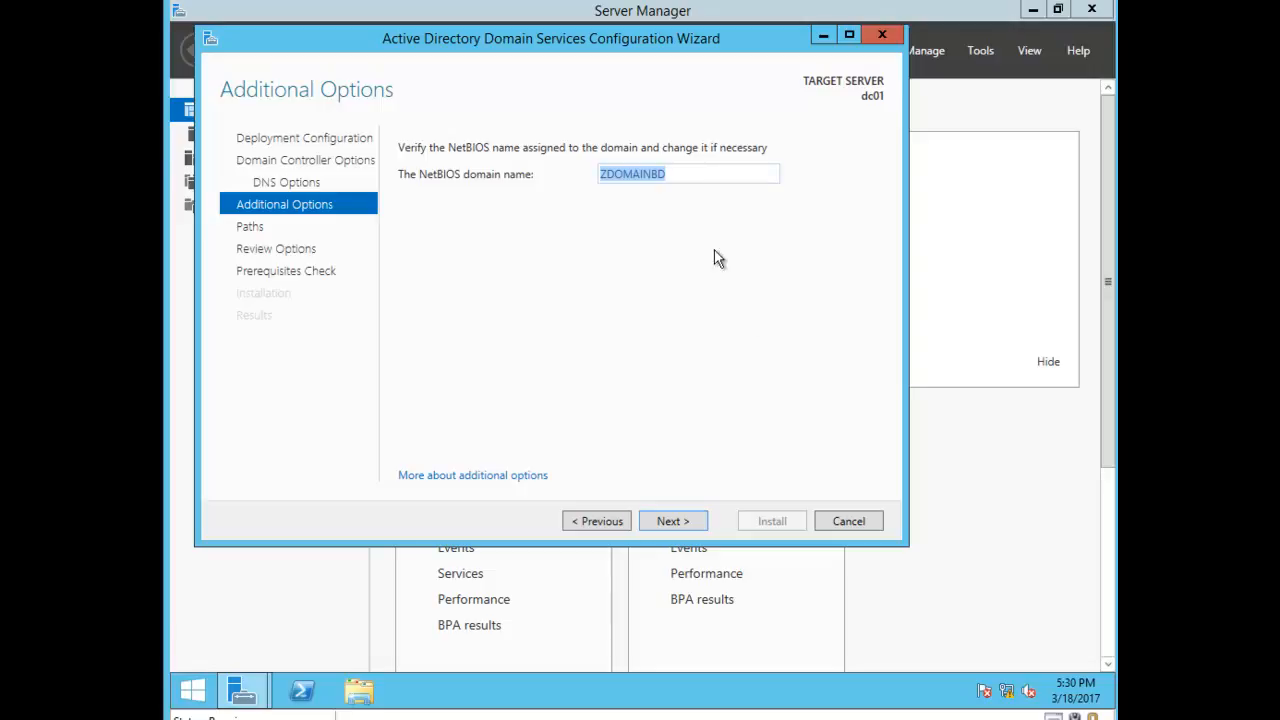
pyautogui.click(684, 174)
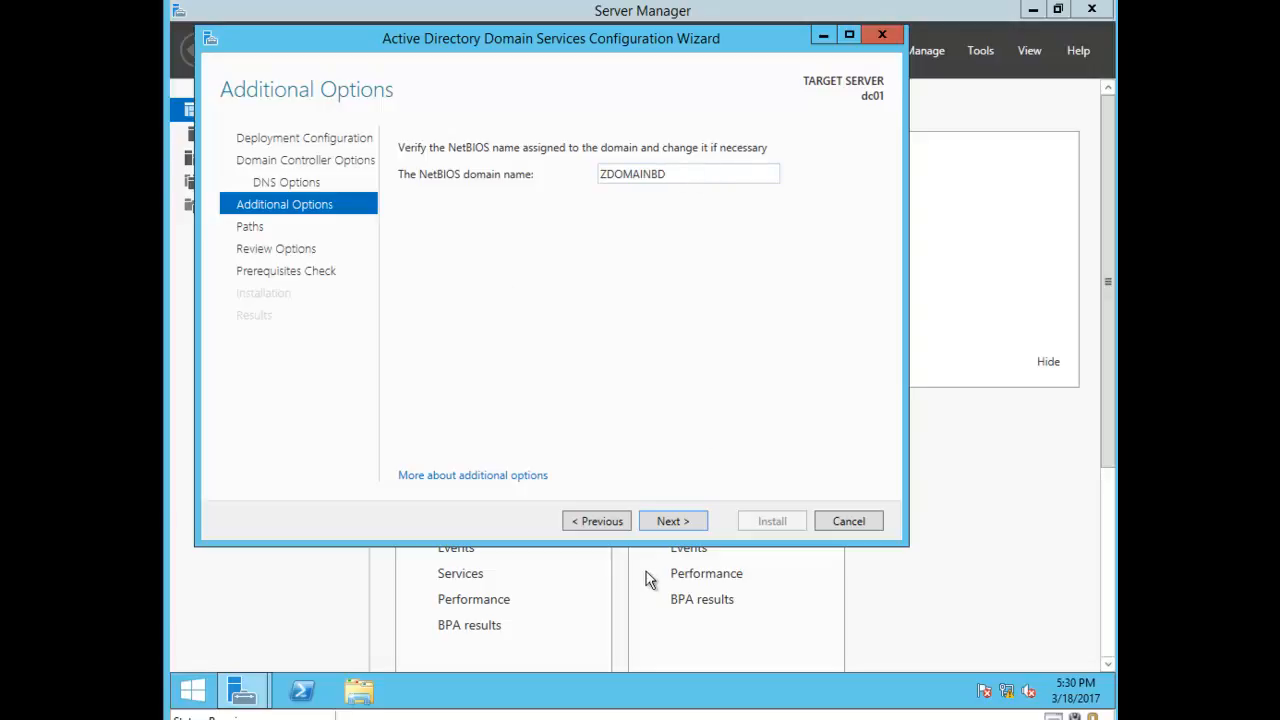
pyautogui.click(687, 523)
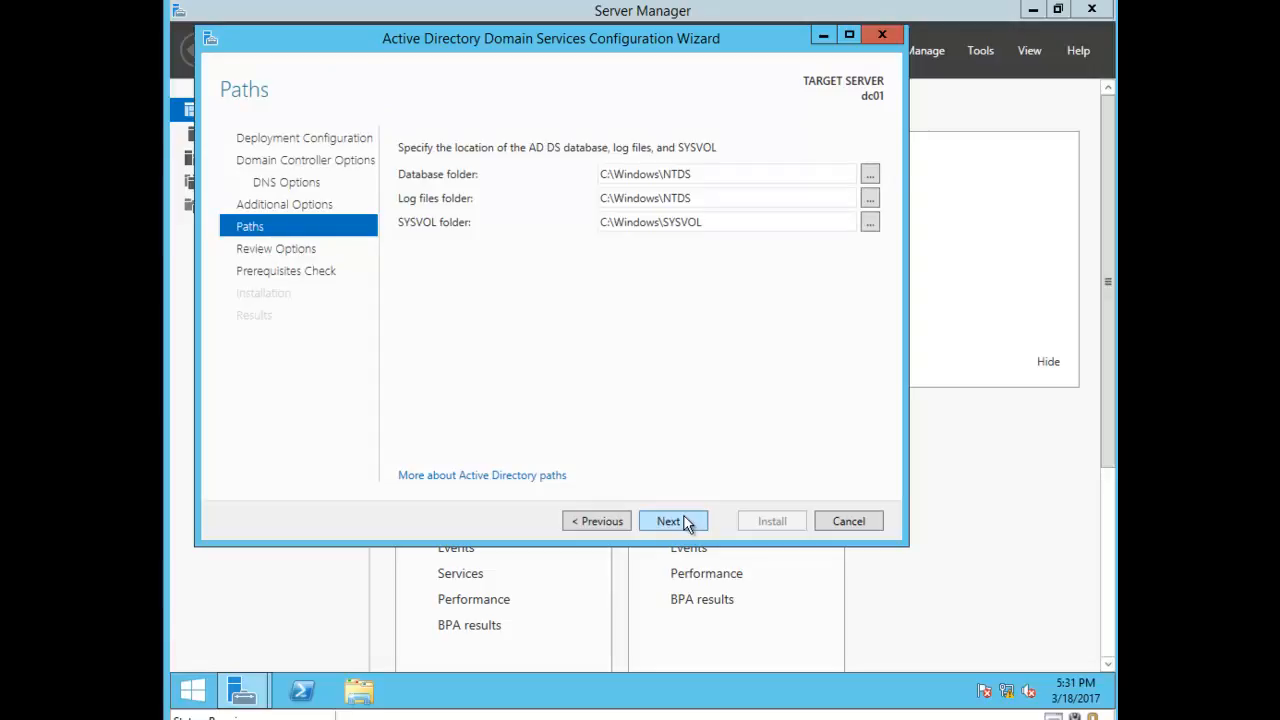
# - Keep the default NTDS and SYSVOL paths, pass review and prerequisites, and install AD DS
pyautogui.click(604, 176)
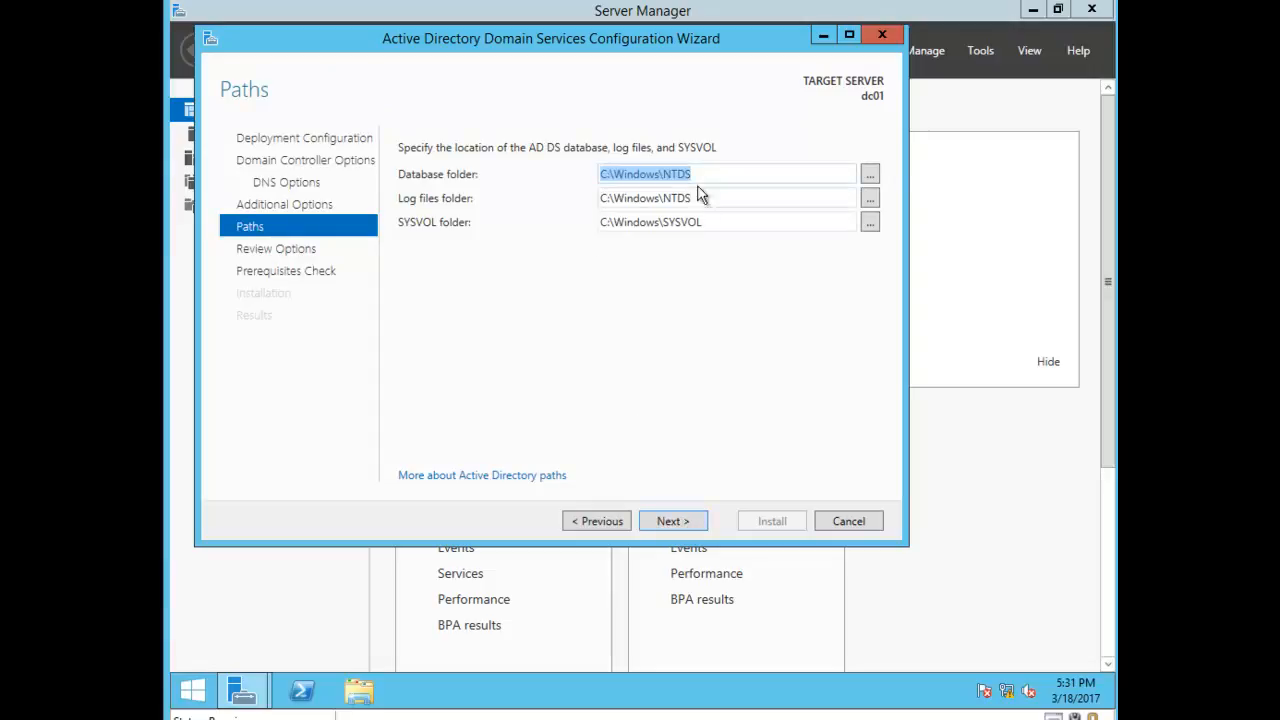
pyautogui.click(725, 221)
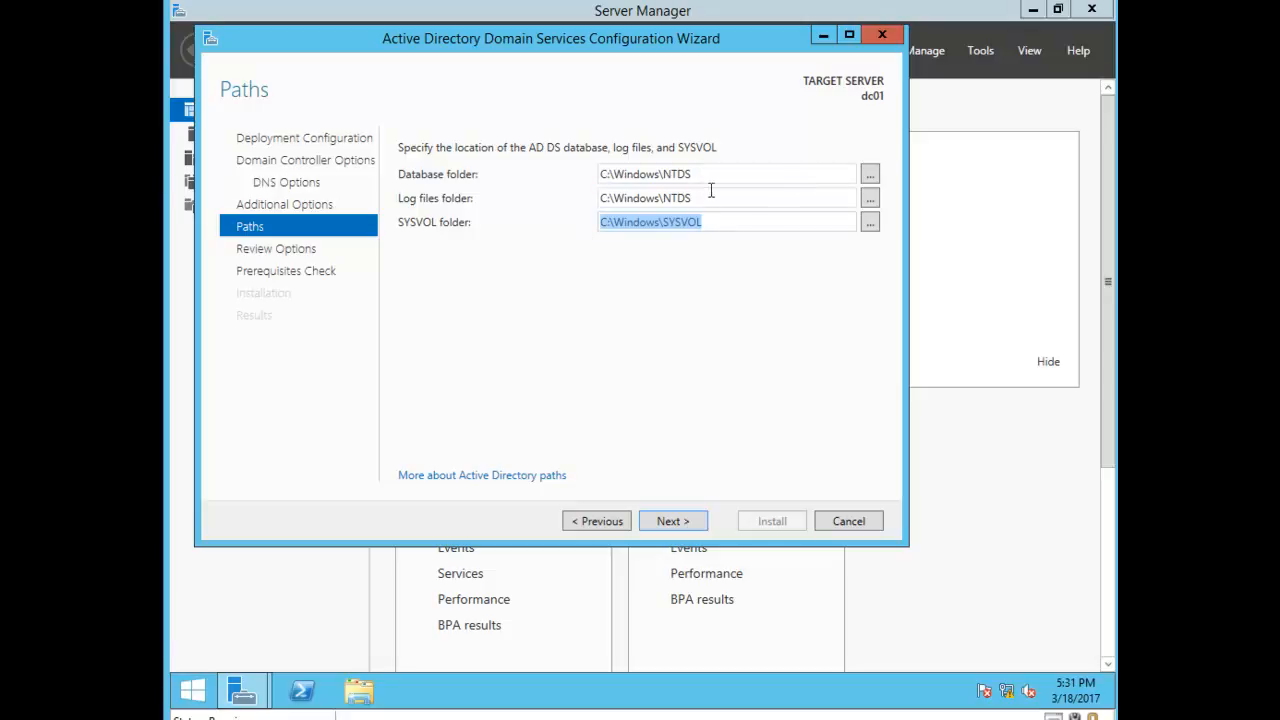
pyautogui.click(688, 522)
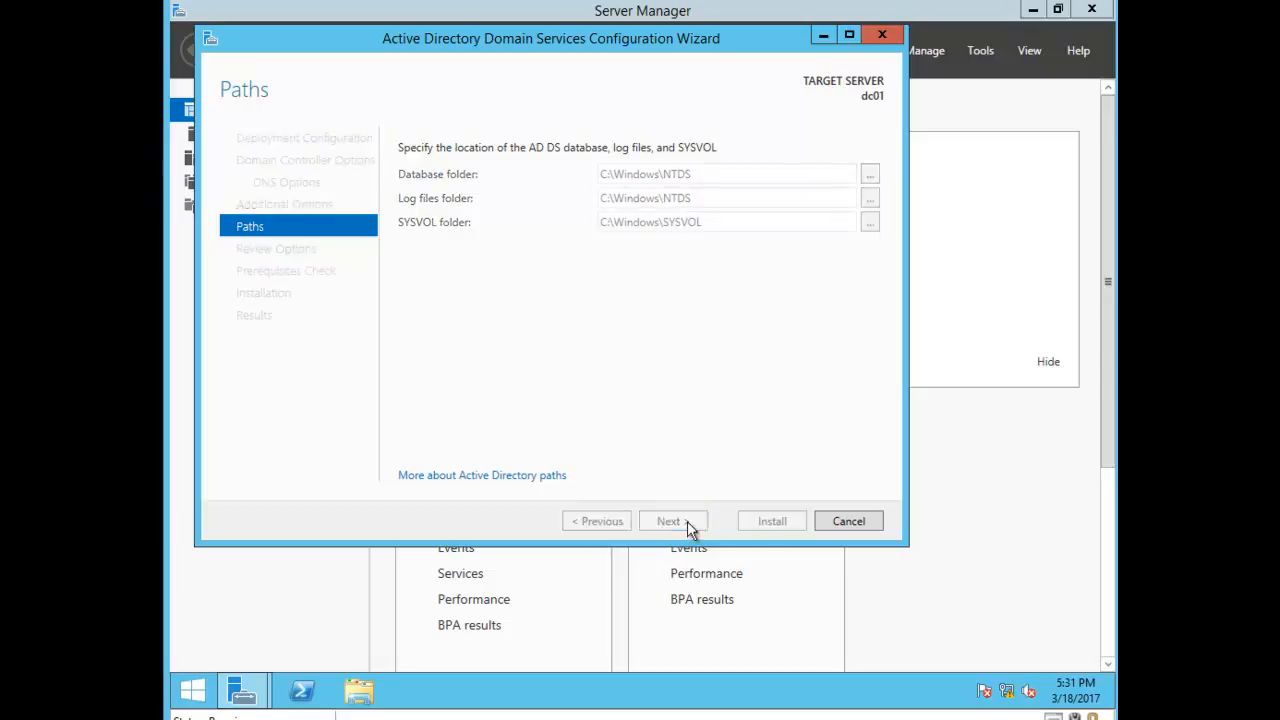
pyautogui.click(677, 523)
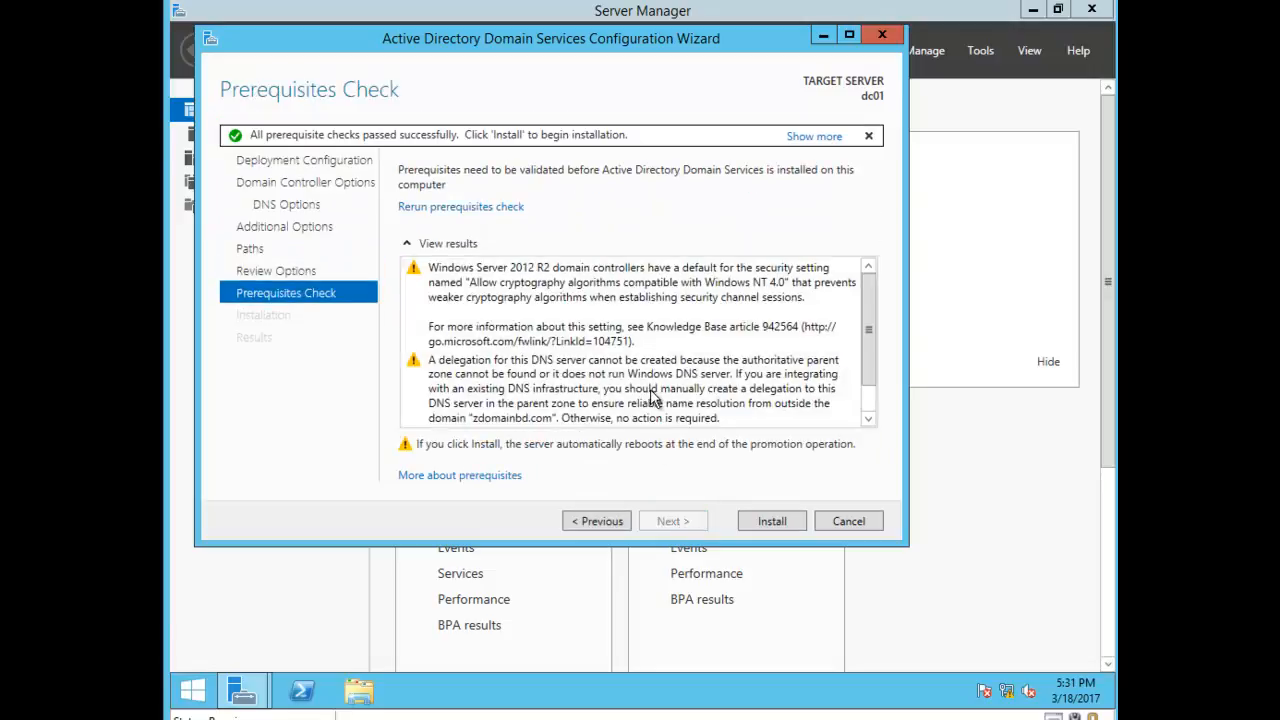
pyautogui.click(770, 521)
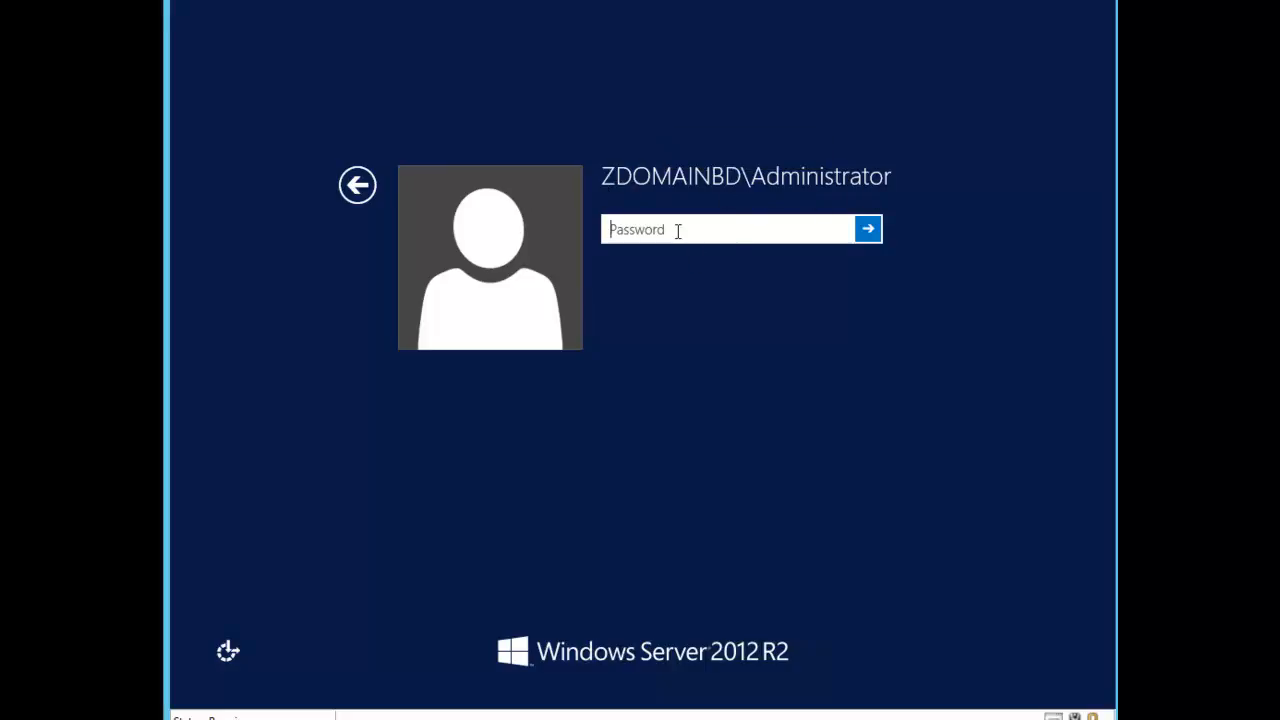
# - Sign in as the domain Administrator with the account password
pyautogui.write('P')
pyautogui.press('Return')
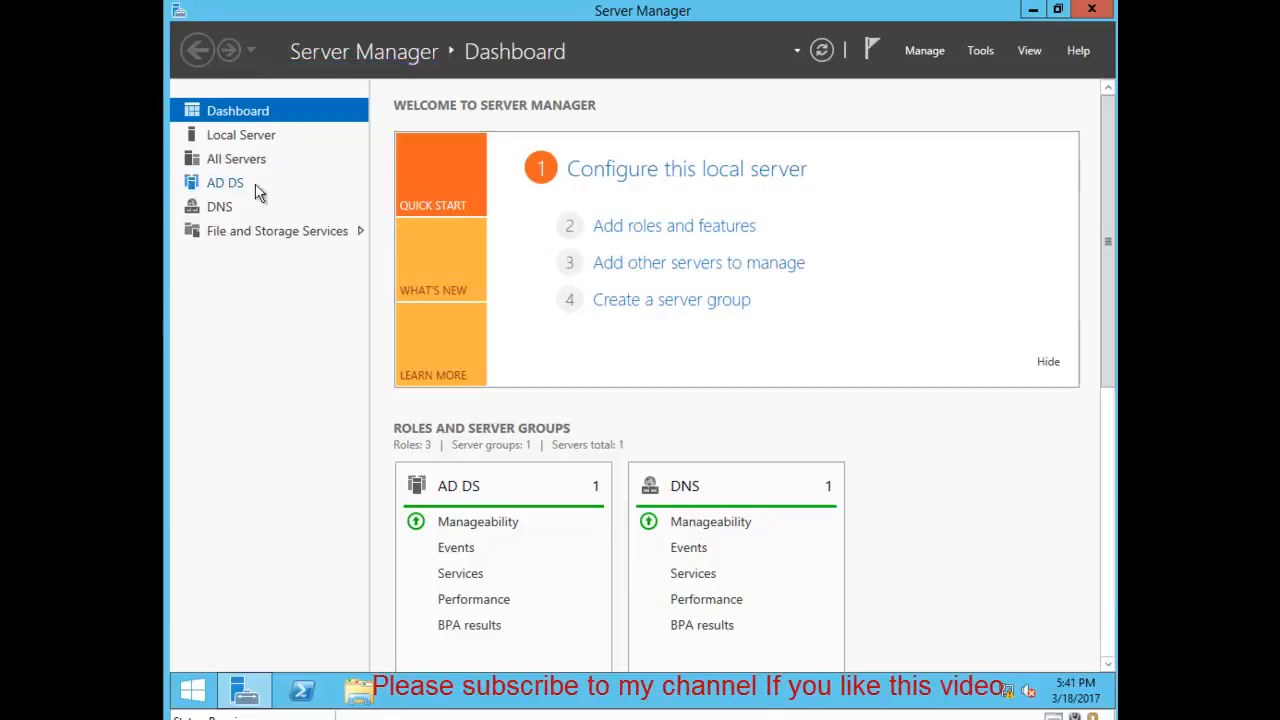
# - Launch DNS Manager and Active Directory Users and Computers from the Tools menu
pyautogui.click(981, 50)
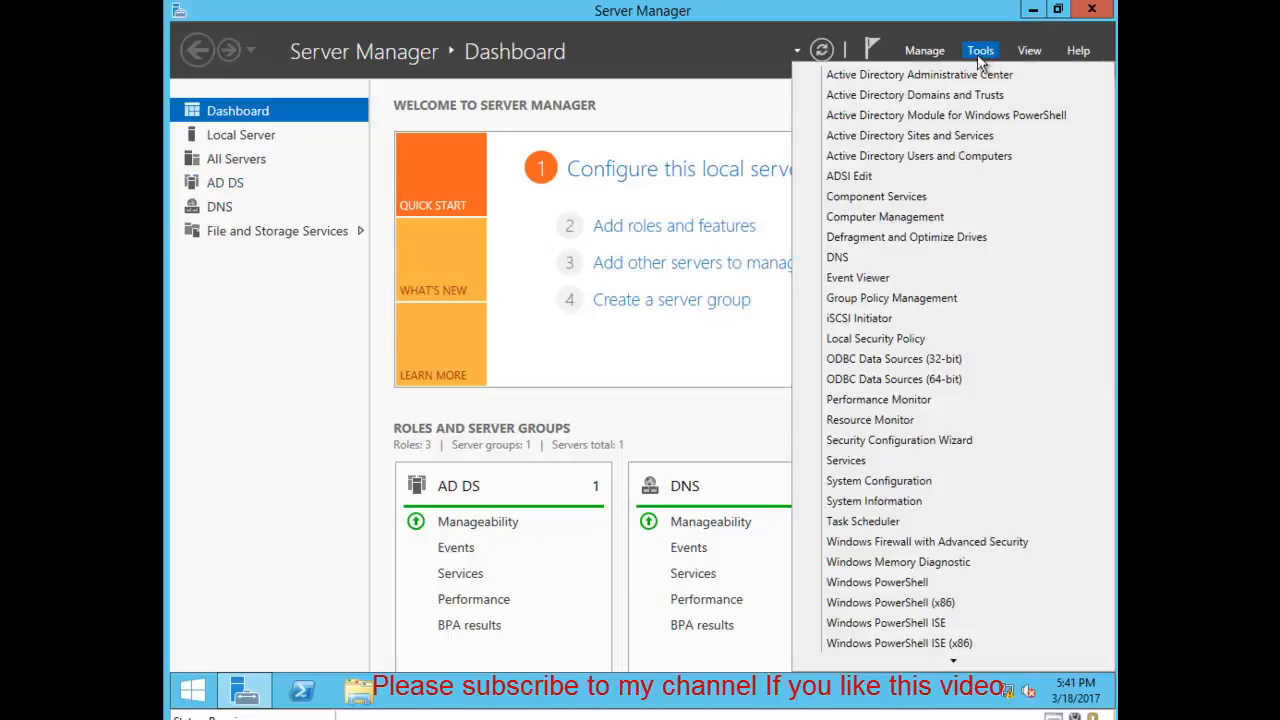
pyautogui.click(865, 256)
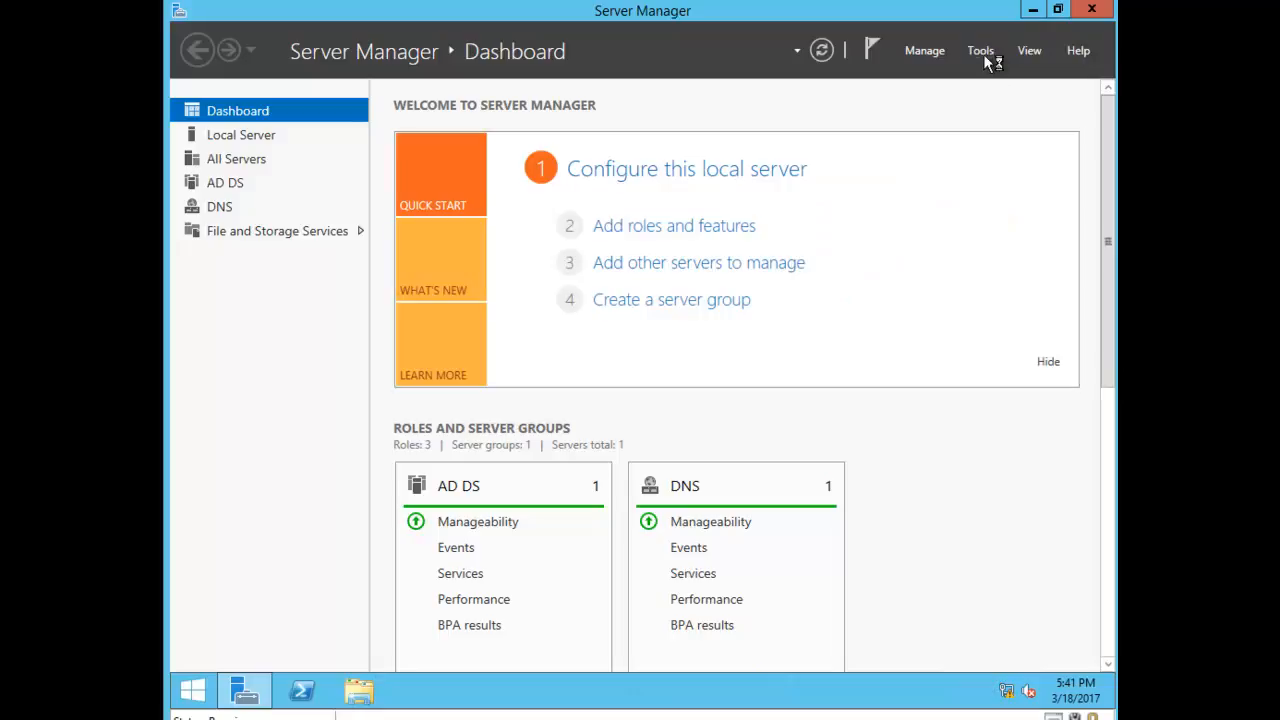
pyautogui.click(981, 50)
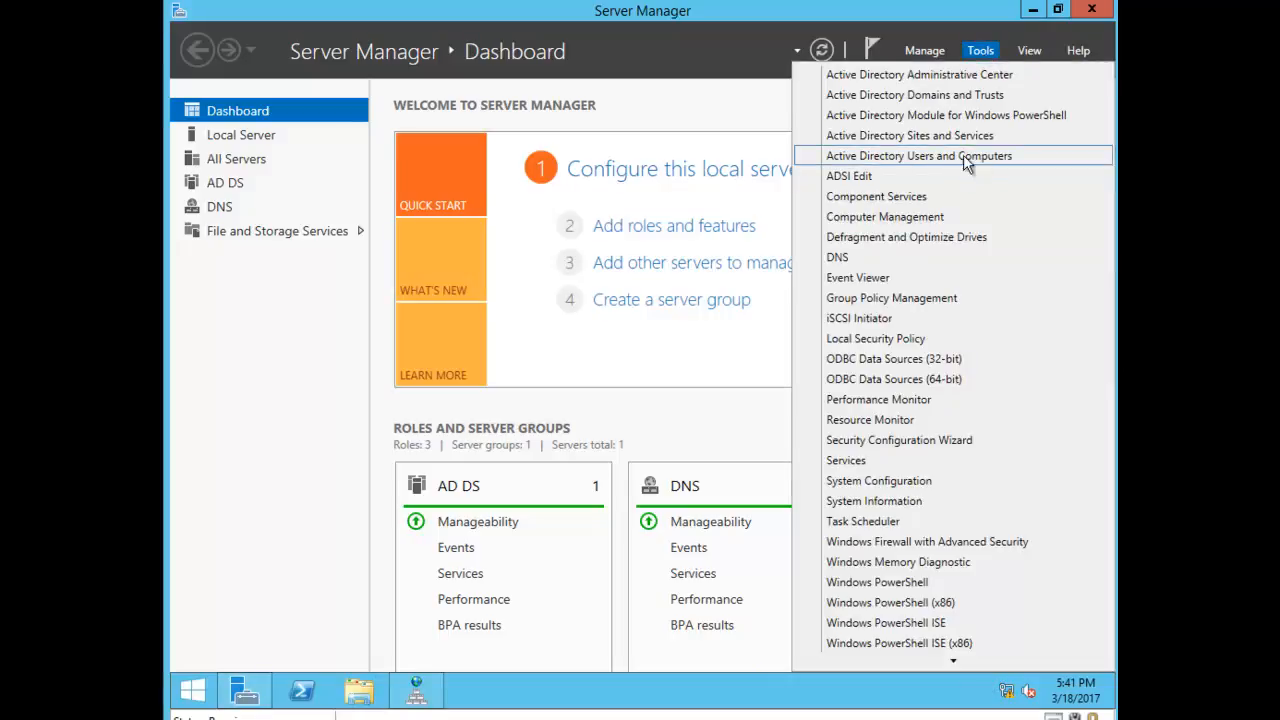
pyautogui.click(1003, 160)
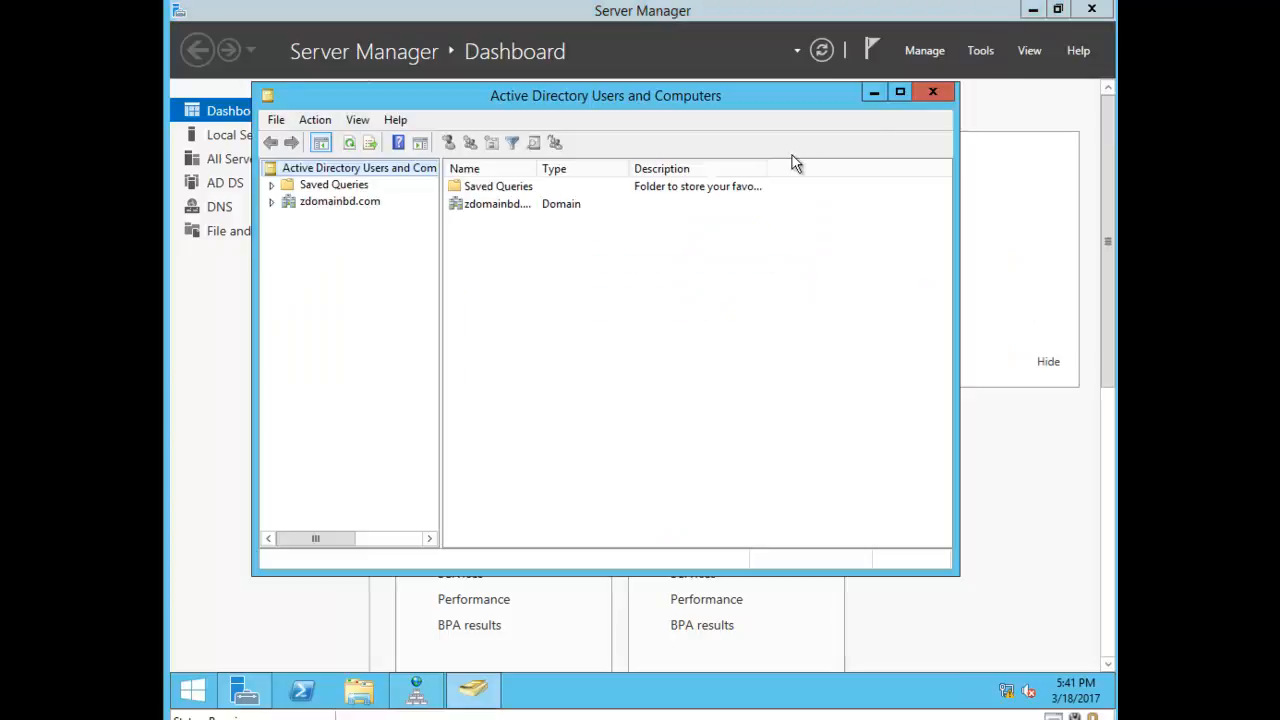
# - Maximize Active Directory Users and Computers and pin it and DNS Manager to the taskbar
pyautogui.click(901, 92)
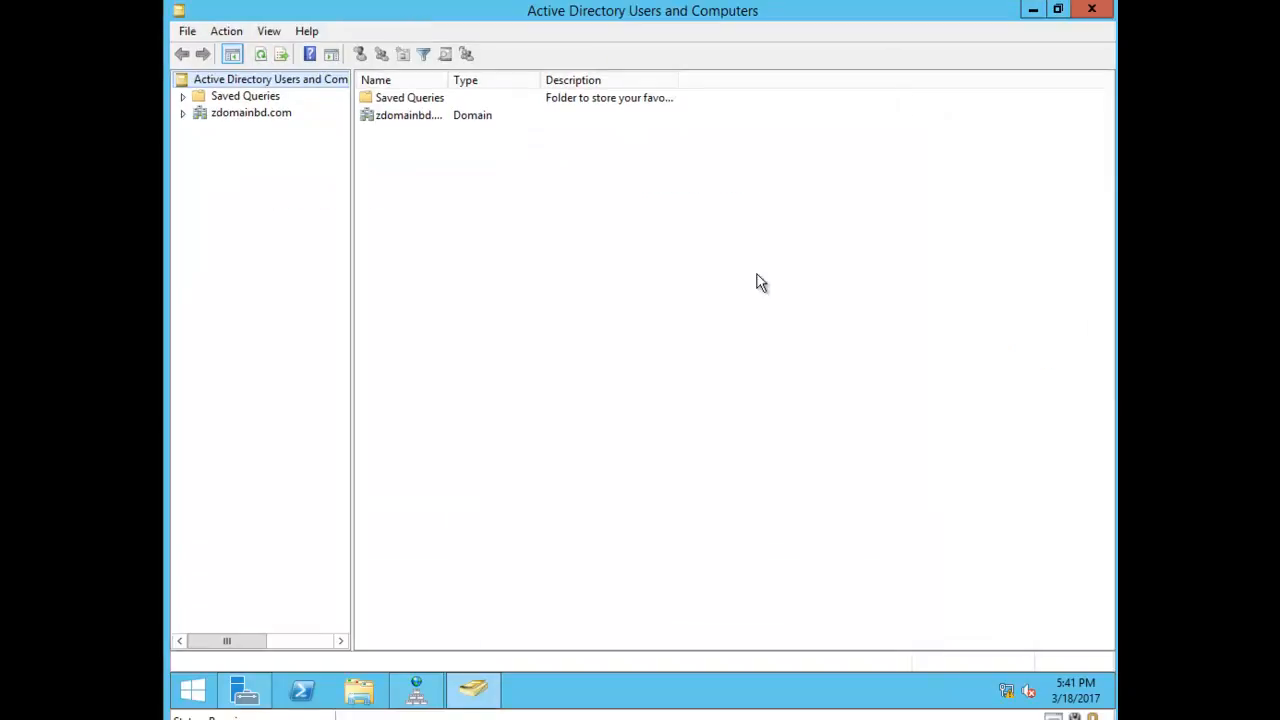
pyautogui.rightClick(474, 697)
pyautogui.click(483, 620)
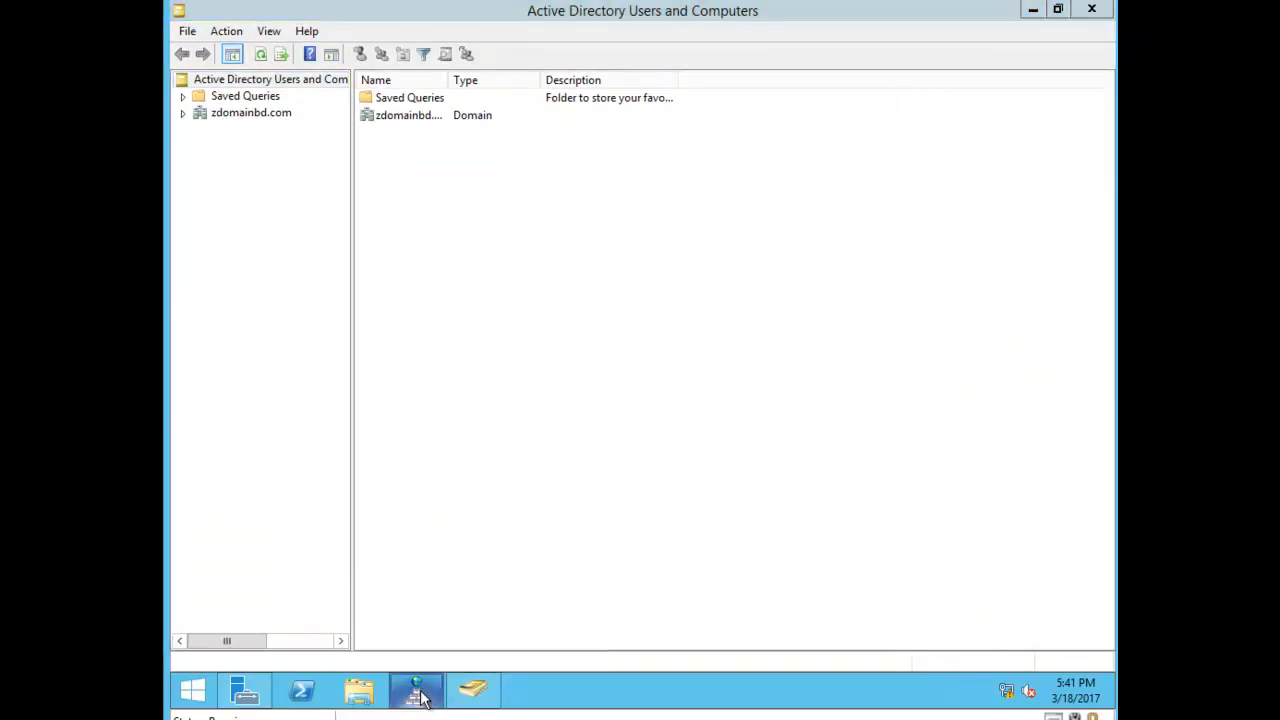
pyautogui.rightClick(418, 700)
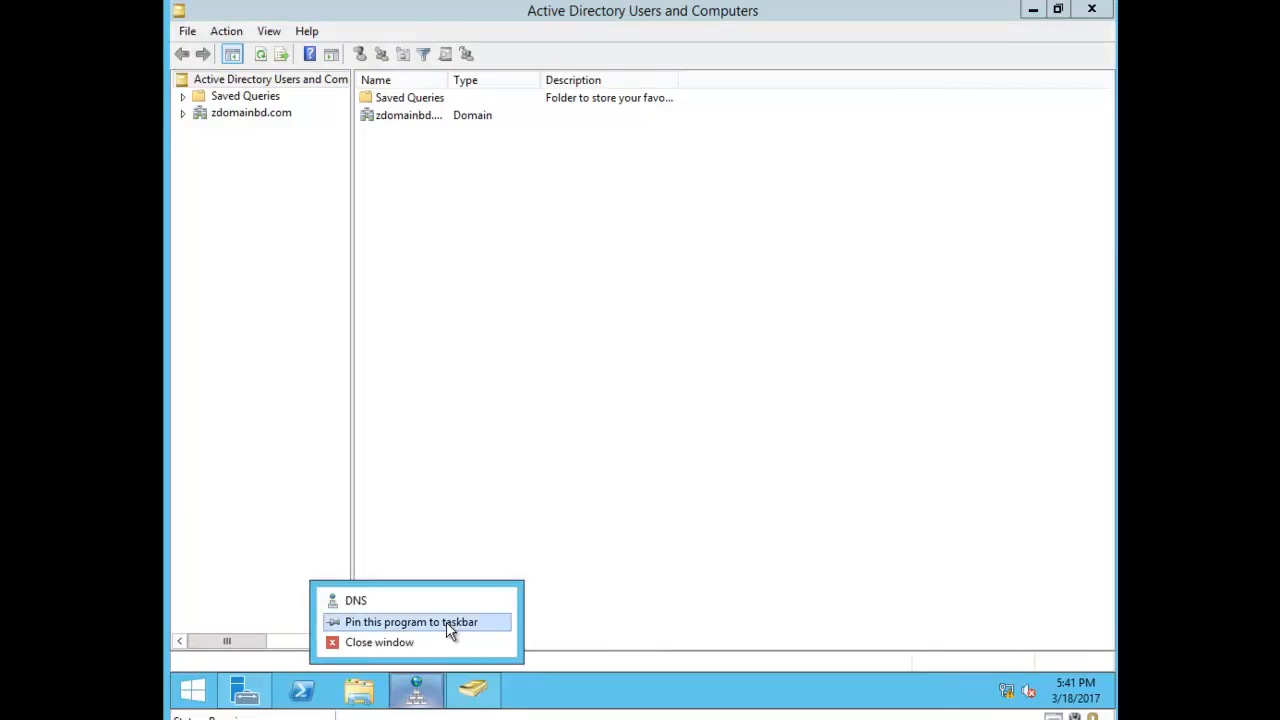
pyautogui.click(450, 632)
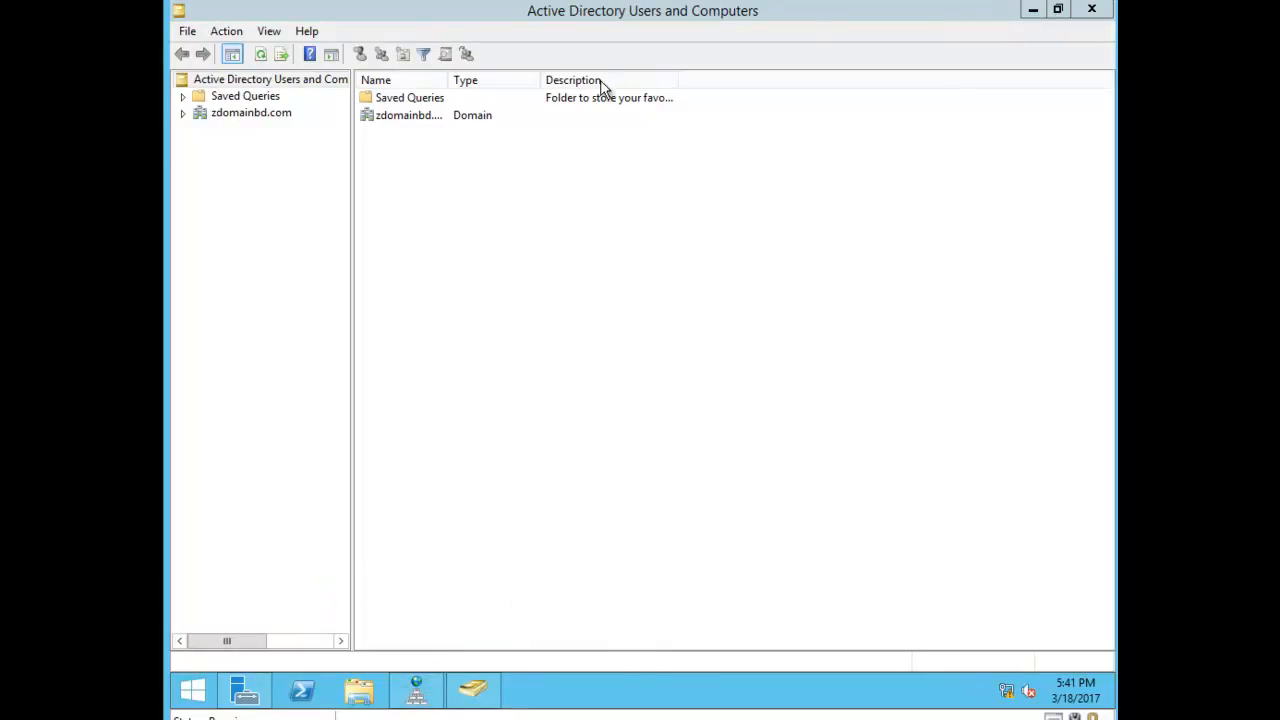
# - Set the Ethernet adapter's IPv4 preferred DNS server to 192.169.1.50
pyautogui.rightClick(1006, 690)
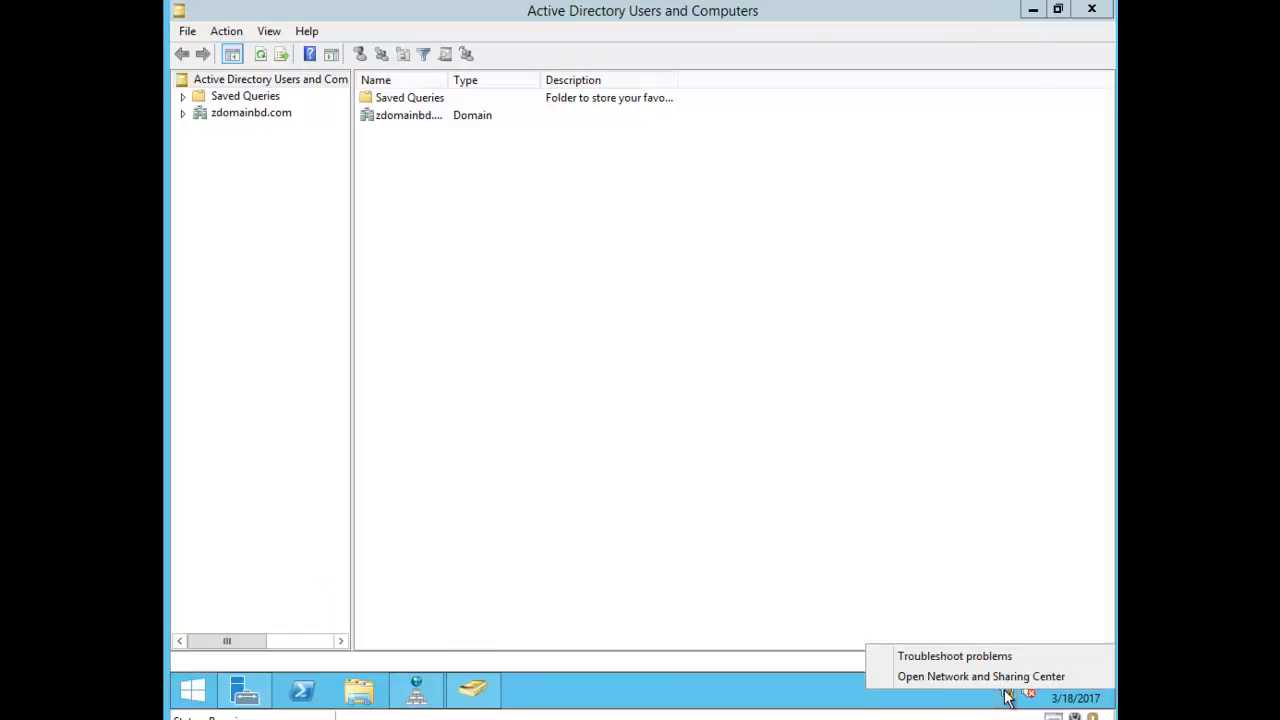
pyautogui.click(970, 677)
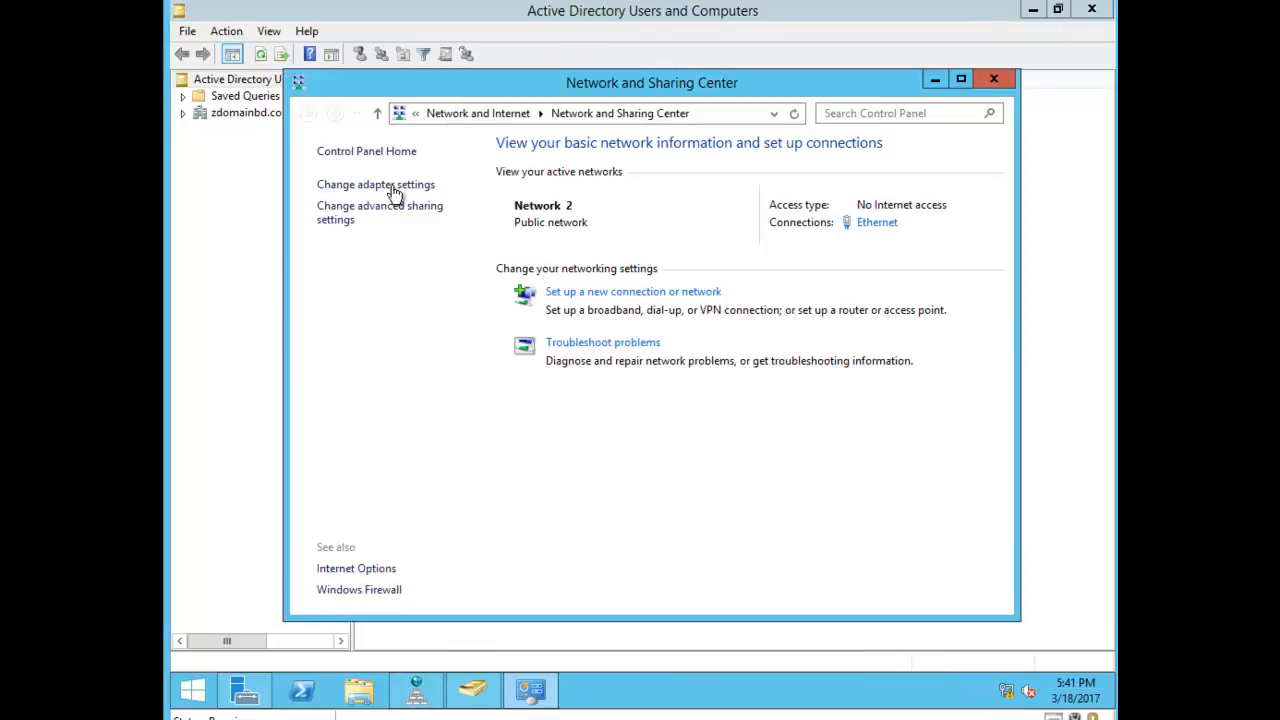
pyautogui.click(889, 225)
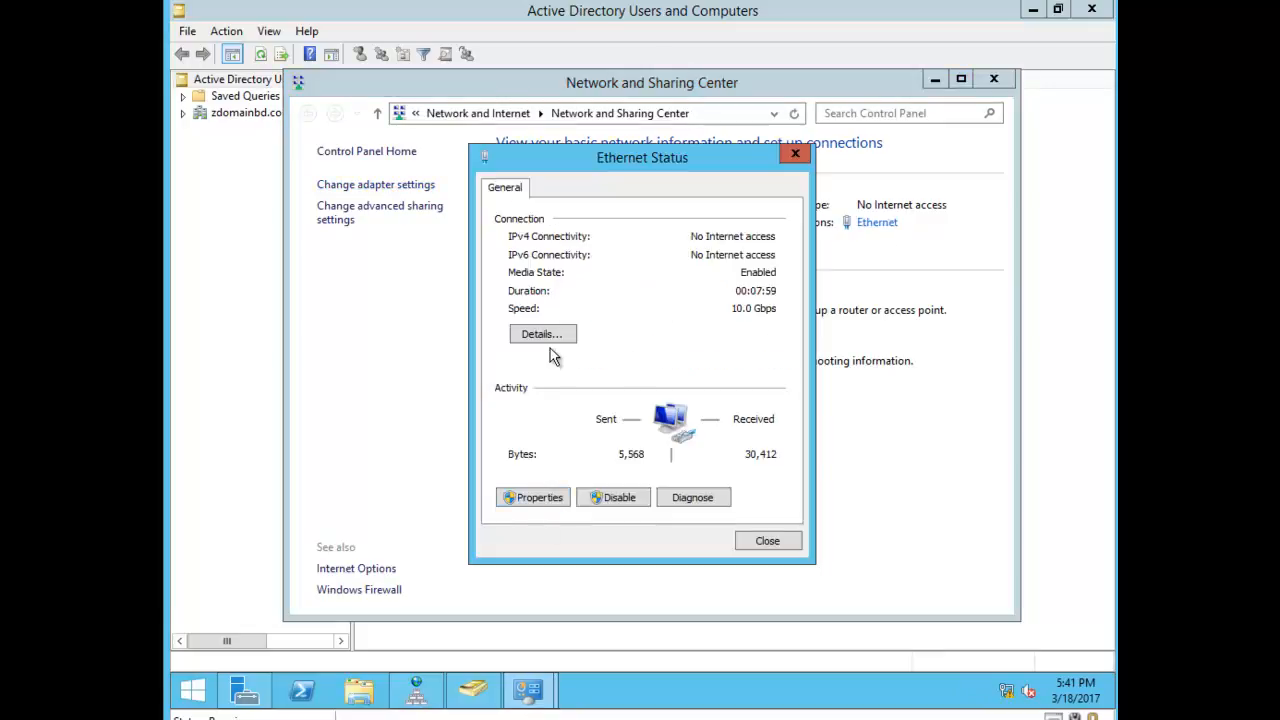
pyautogui.click(545, 497)
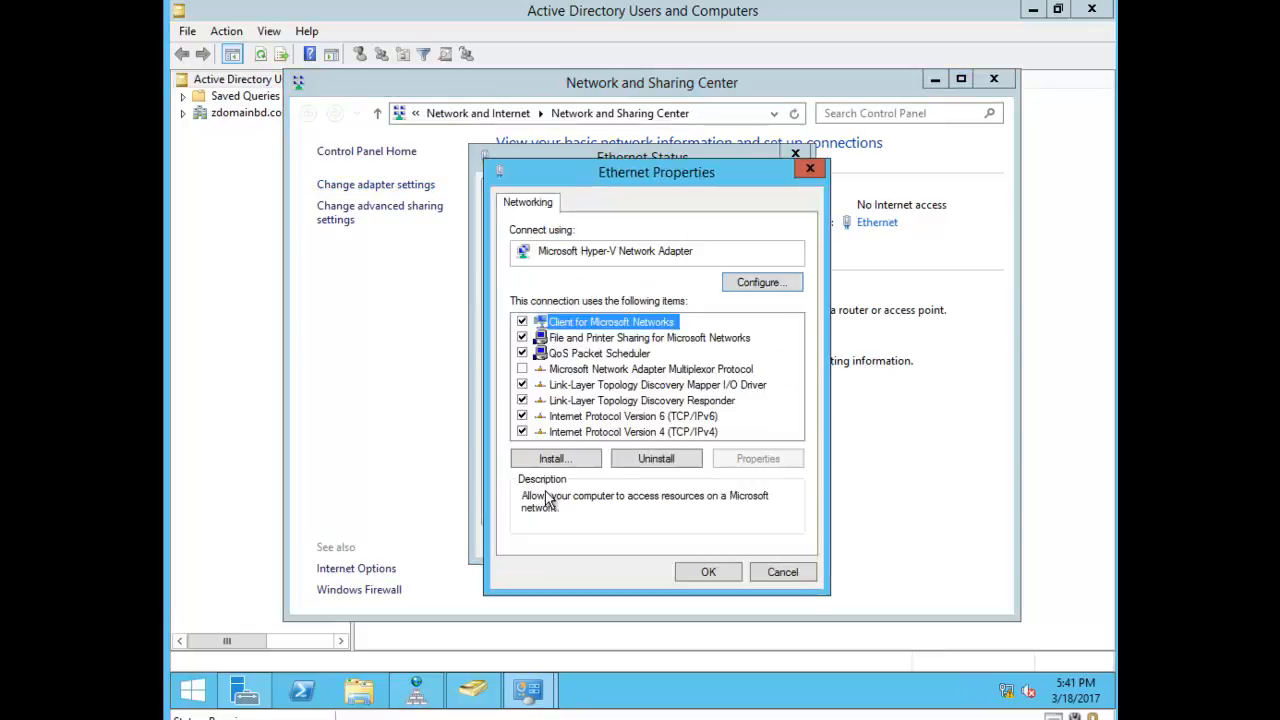
pyautogui.doubleClick(703, 432)
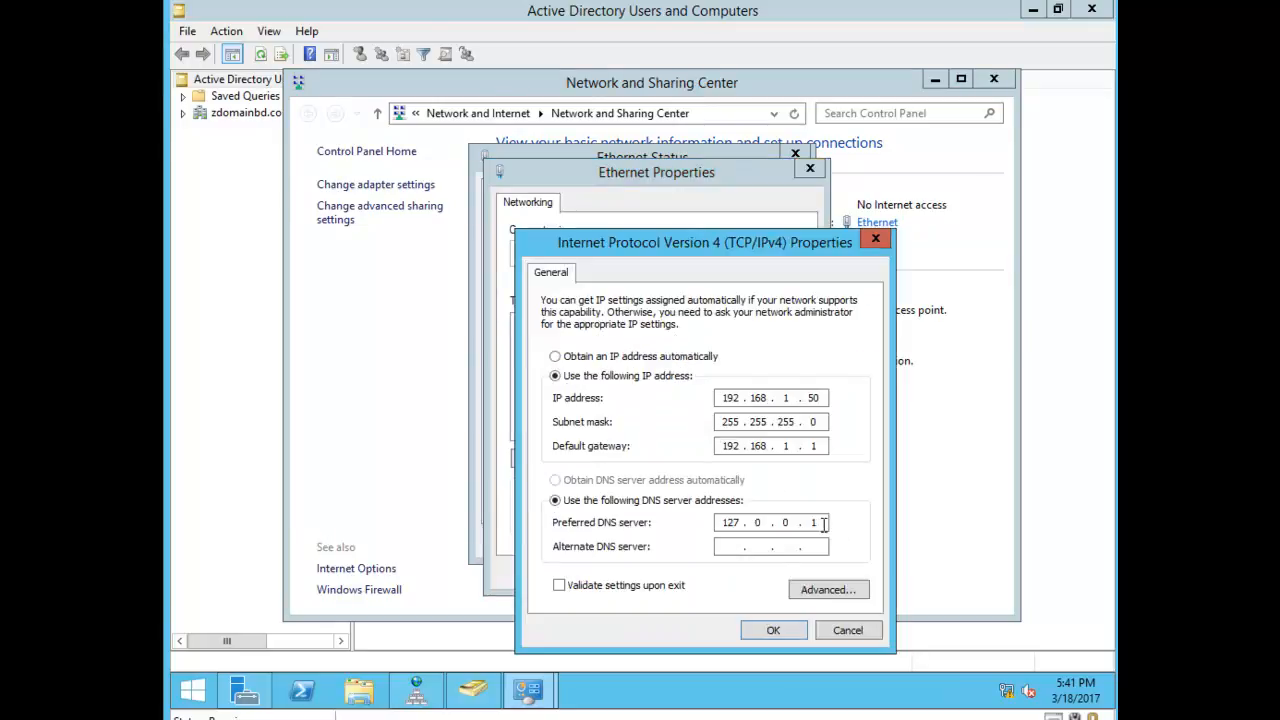
pyautogui.press('BackSpace')
pyautogui.press('BackSpace')
pyautogui.press('BackSpace')
pyautogui.press('BackSpace')
pyautogui.press('BackSpace')
pyautogui.write('192 . 169 . 1 . 50')
pyautogui.click(770, 632)
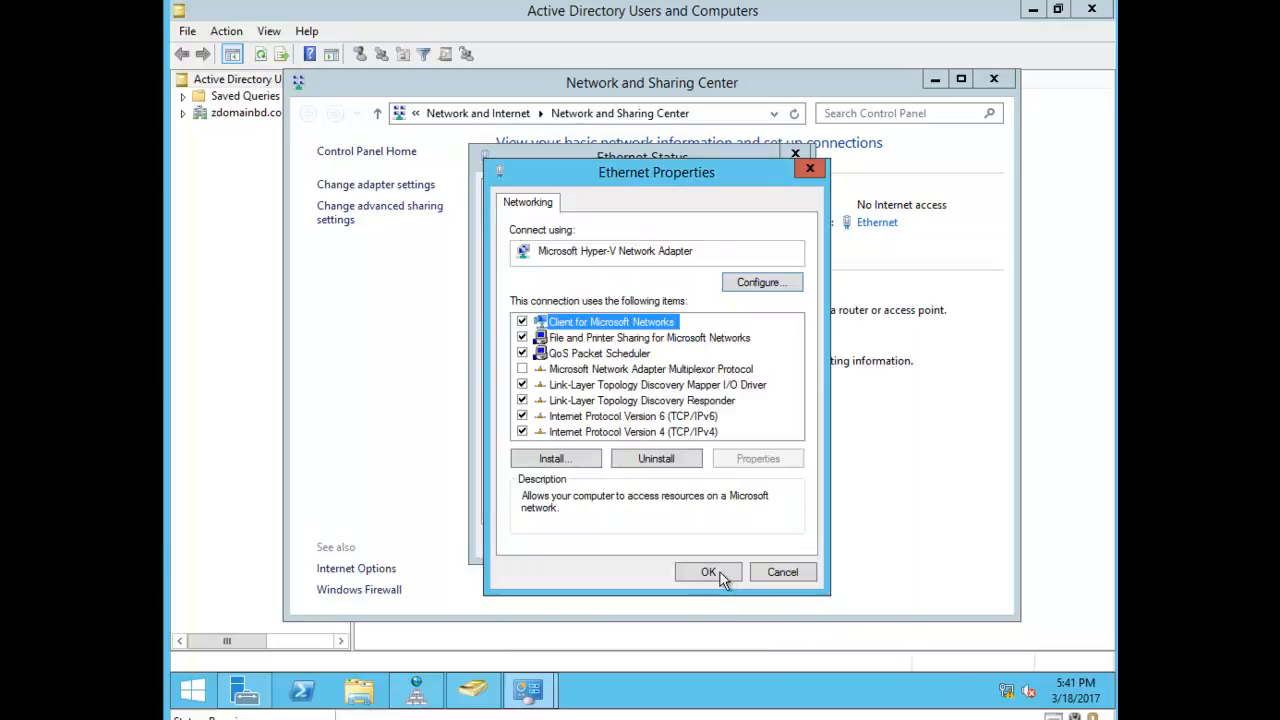
# - Replace the IPv6 preferred DNS server ::1 with 2001:1234::2
pyautogui.doubleClick(703, 418)
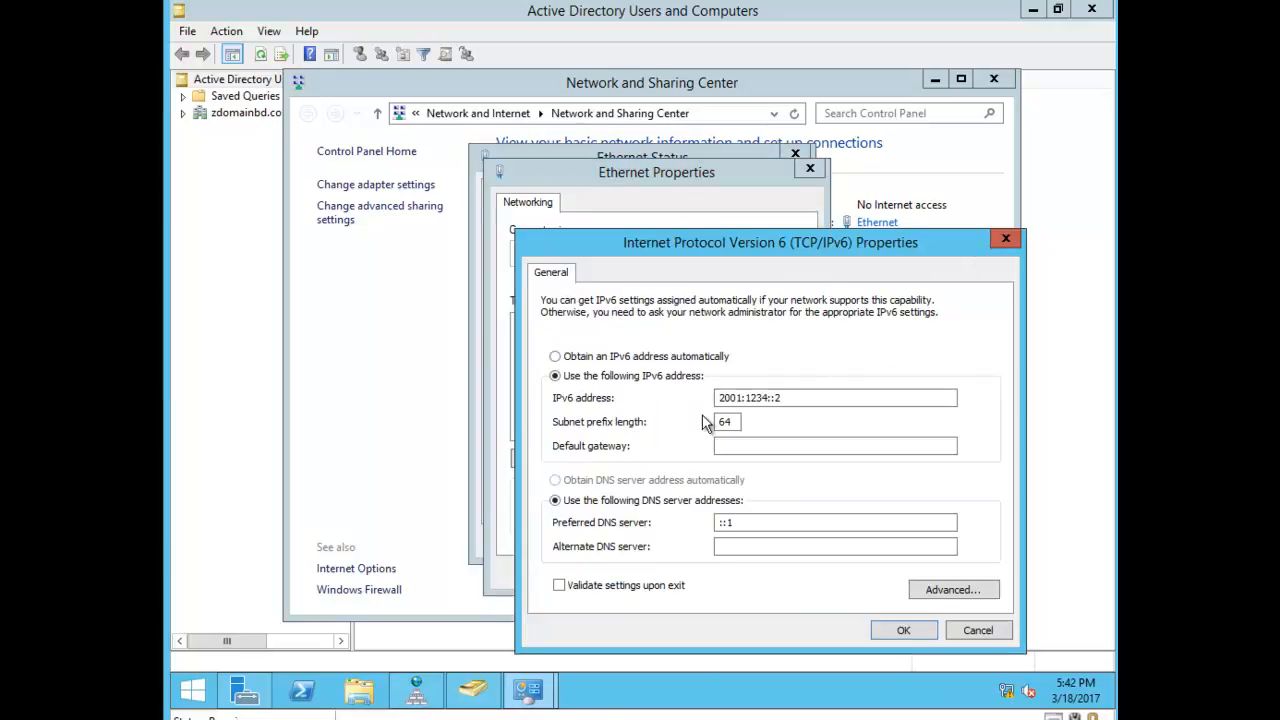
pyautogui.doubleClick(754, 526)
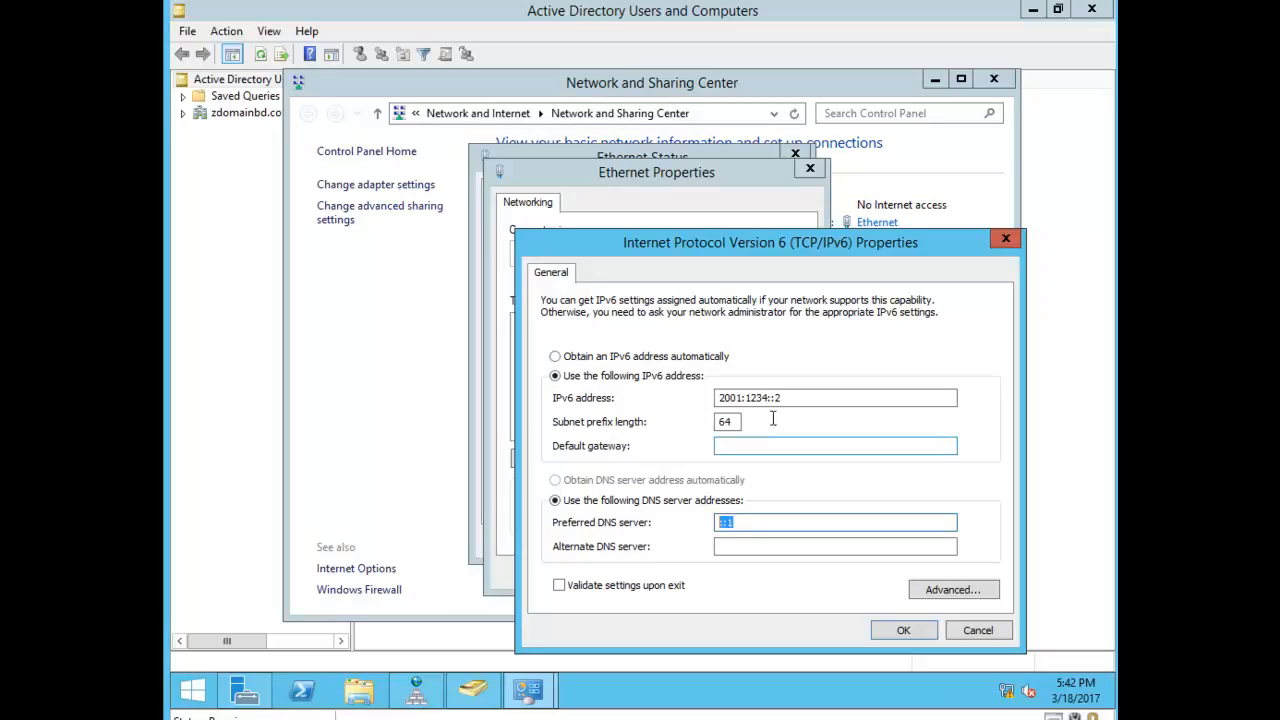
pyautogui.click(804, 398)
pyautogui.moveTo(804, 398); pyautogui.dragTo(689, 404)
pyautogui.hotkey('ctrl', 'c')
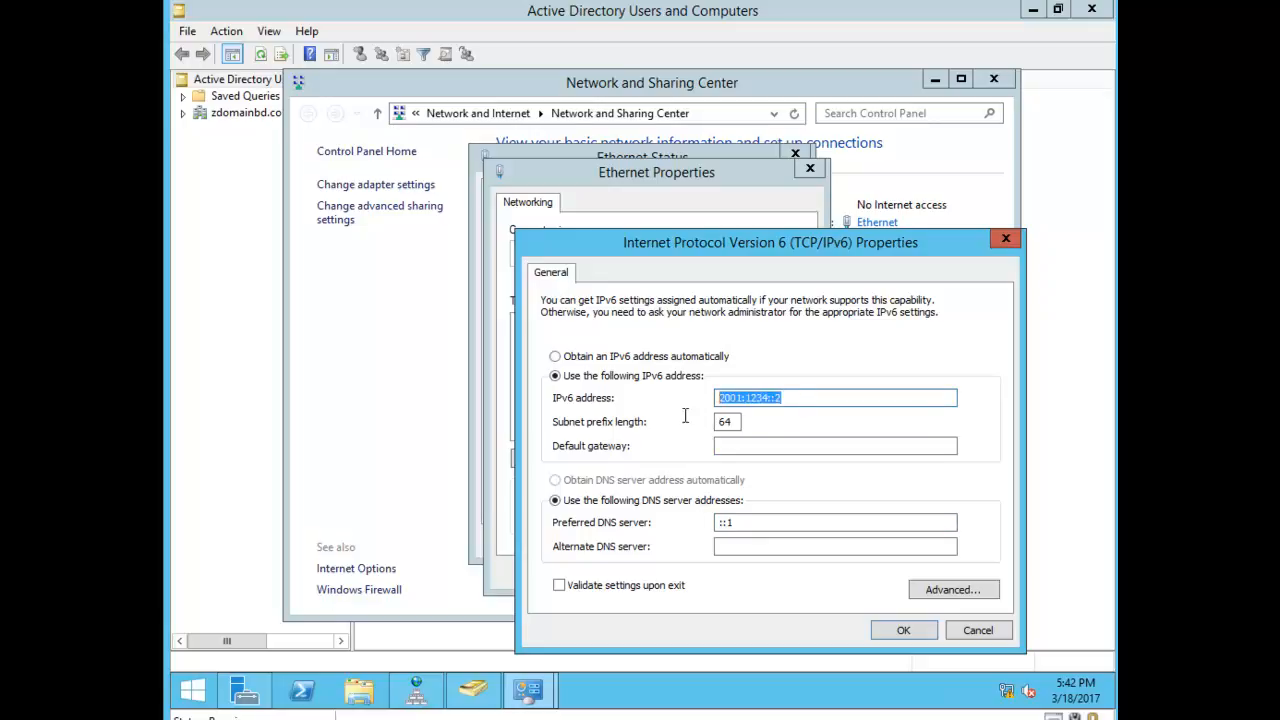
pyautogui.click(757, 524)
pyautogui.hotkey('ctrl', 'v')
pyautogui.click(905, 630)
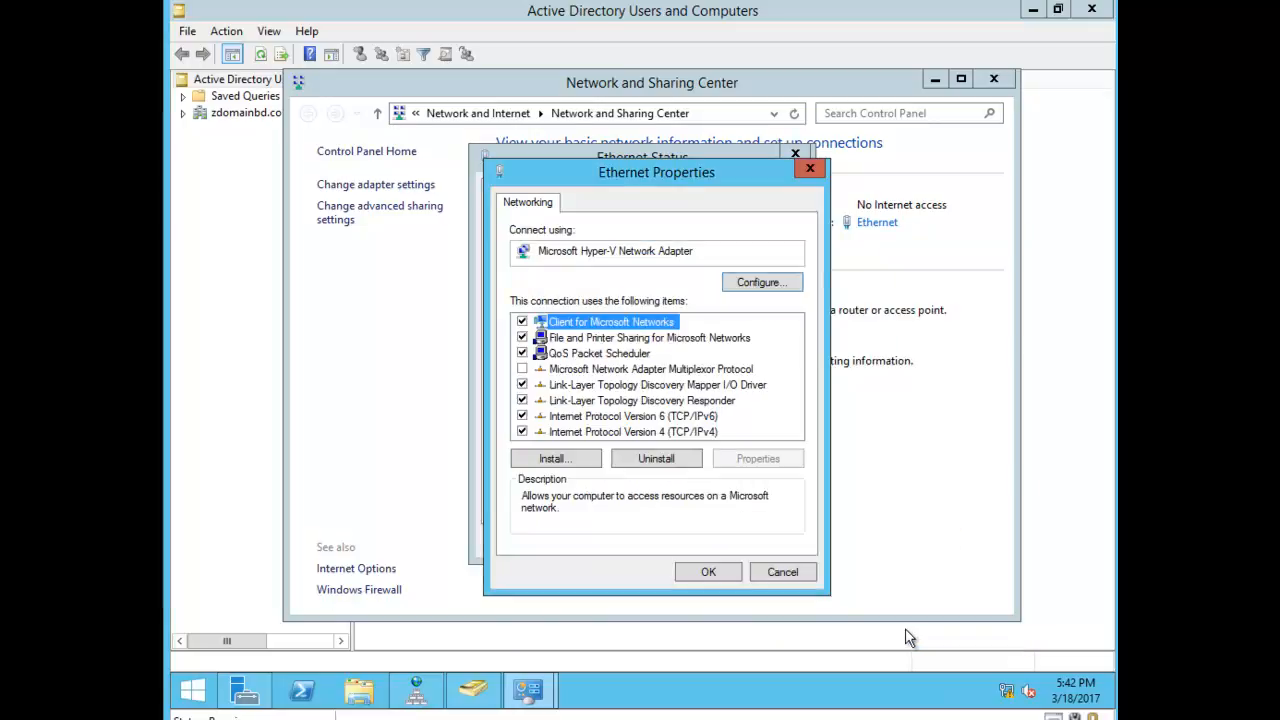
# - Save the adapter properties and close the status, Network and Sharing Center and ADUC windows
pyautogui.click(709, 574)
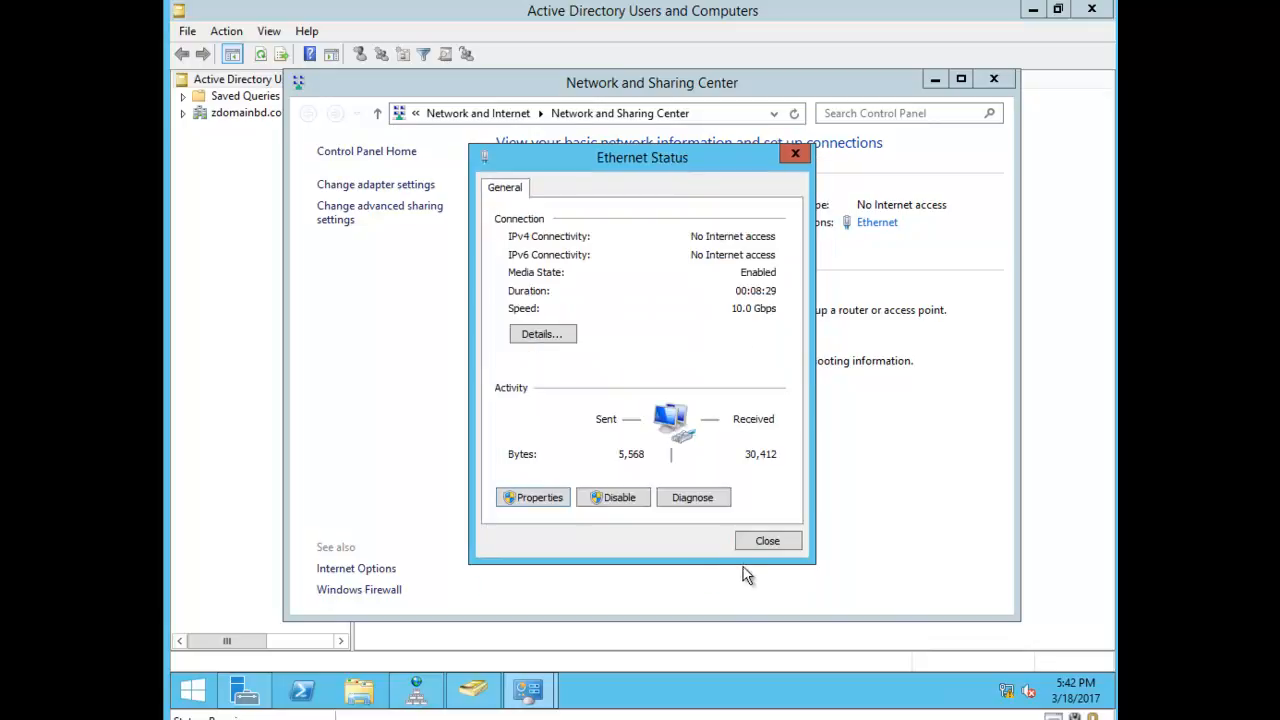
pyautogui.click(760, 545)
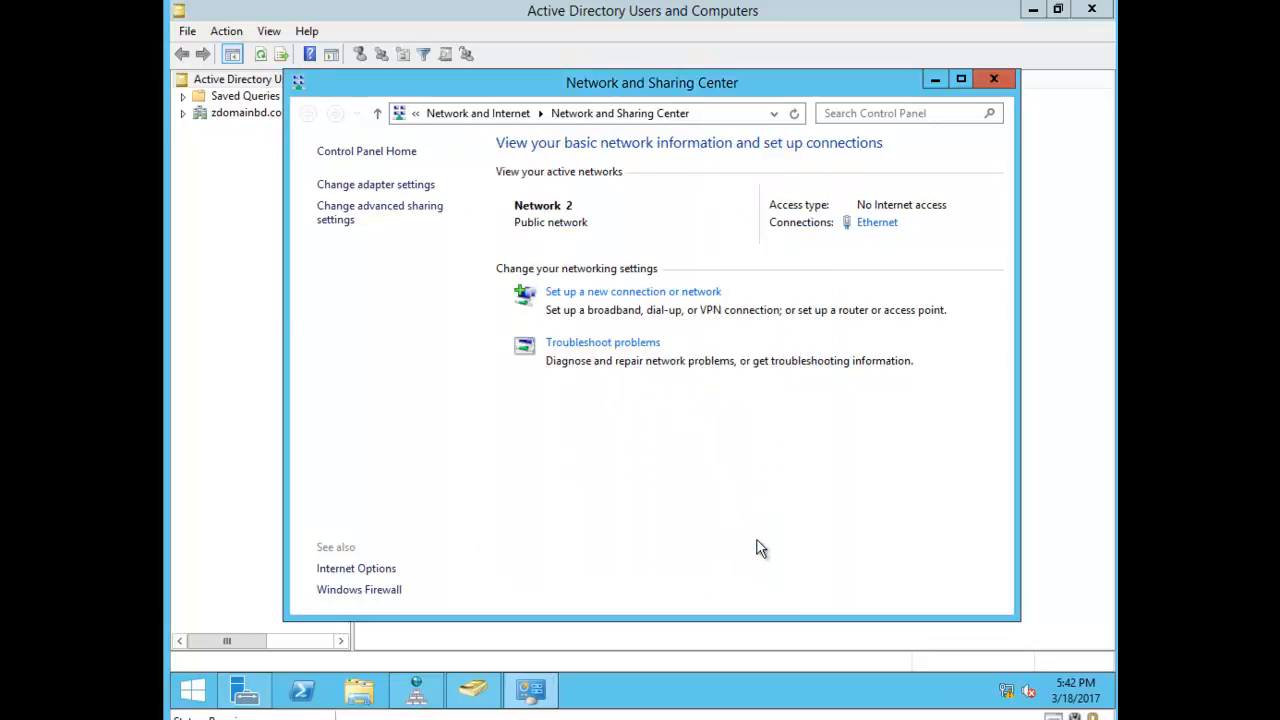
pyautogui.click(996, 80)
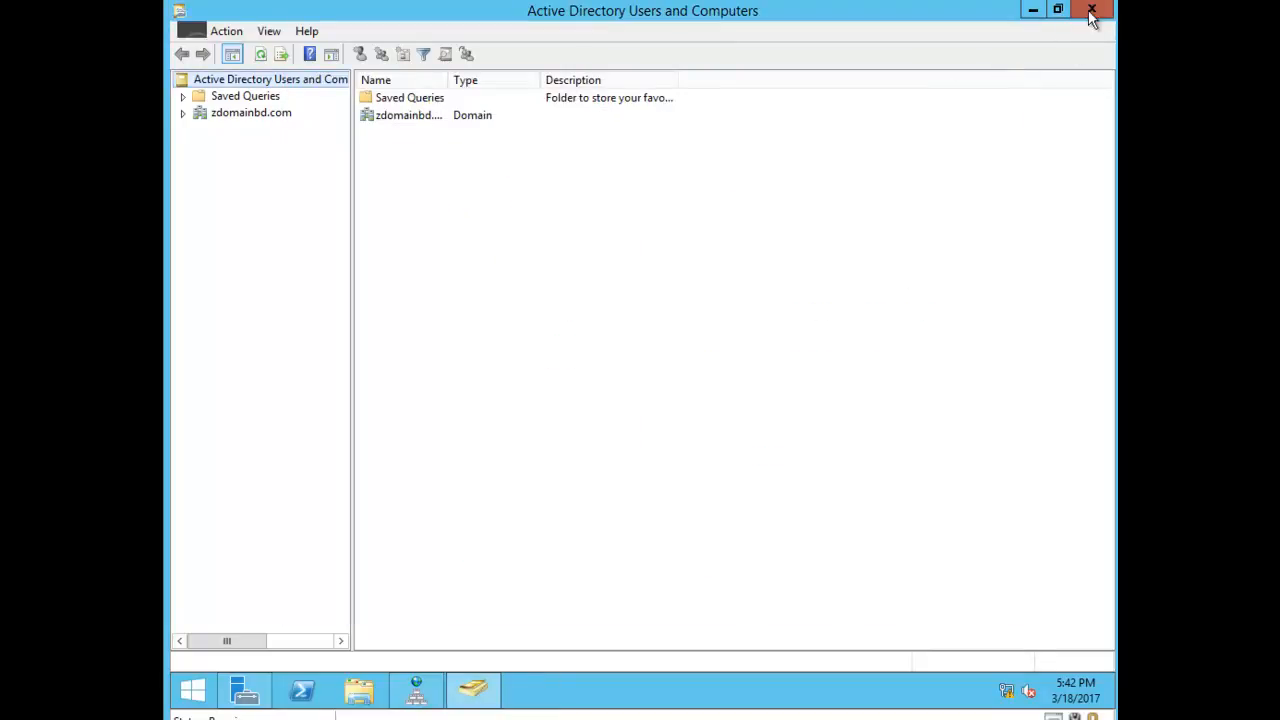
pyautogui.click(1092, 9)
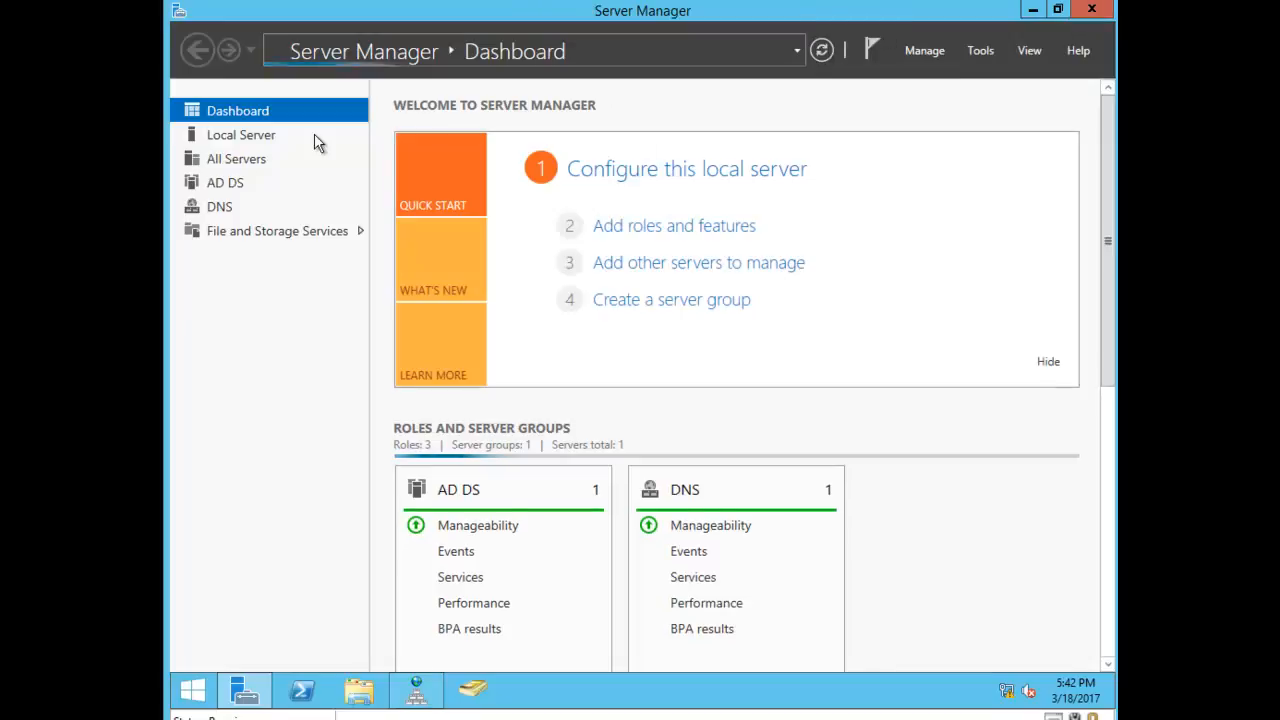
# - Open DNS Manager full-screen and expand DC01, Forward Lookup Zones and Reverse Lookup Zones
pyautogui.click(248, 135)
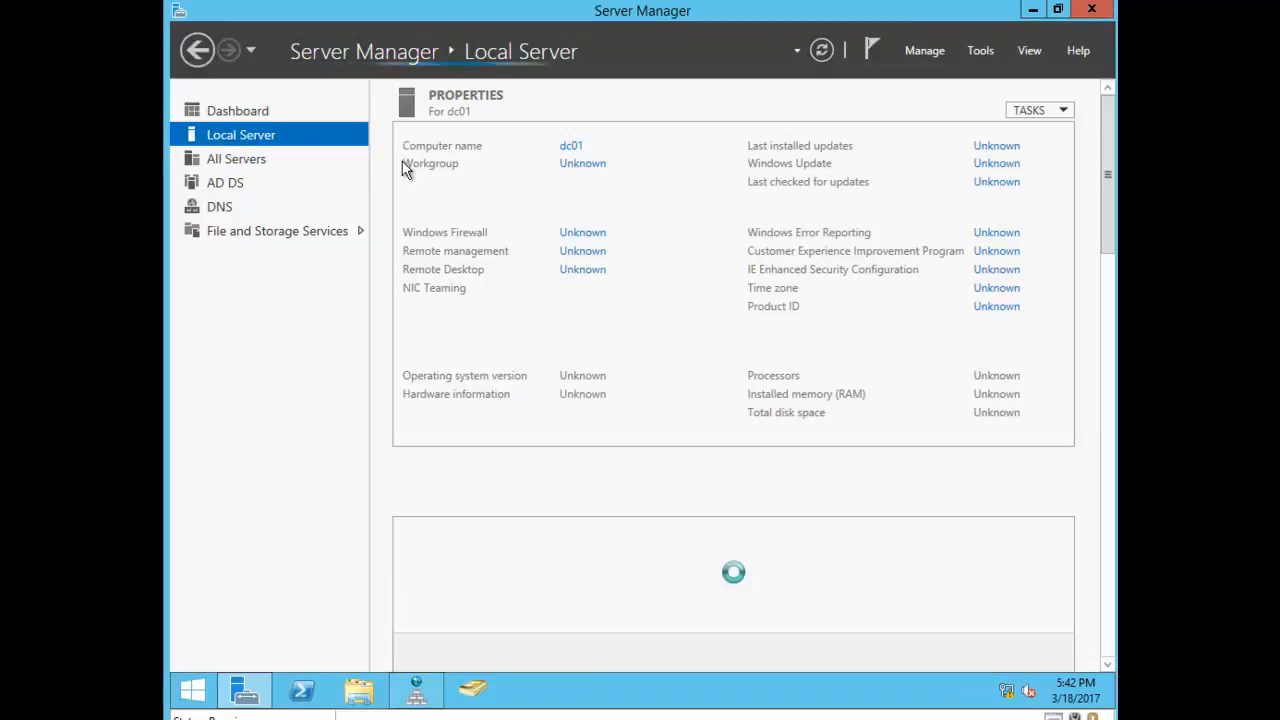
pyautogui.click(416, 693)
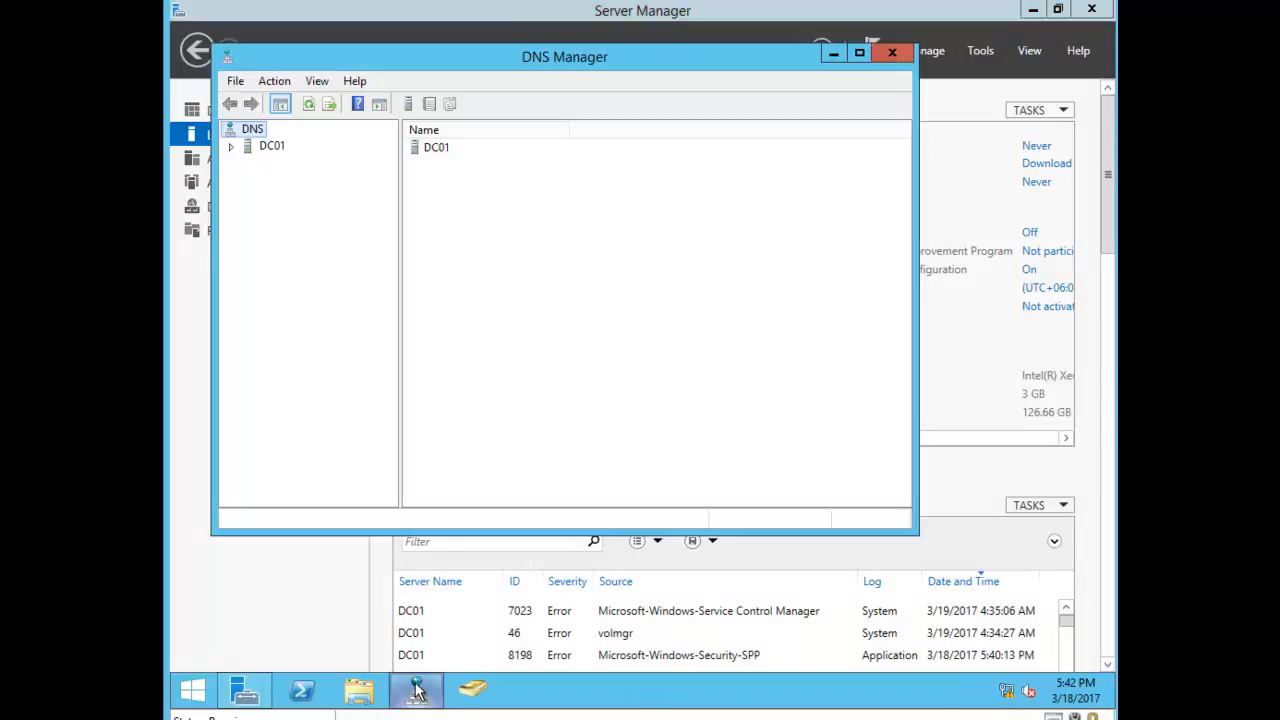
pyautogui.click(859, 53)
pyautogui.doubleClick(190, 99)
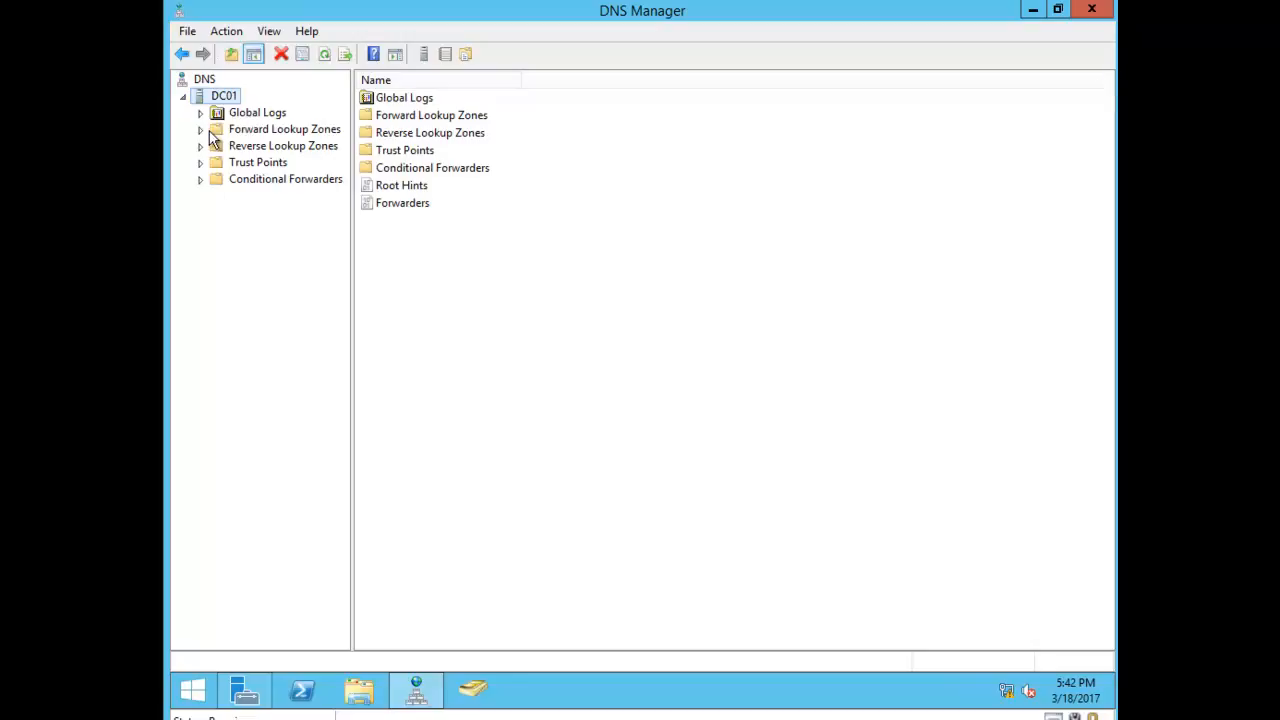
pyautogui.click(200, 131)
pyautogui.click(204, 181)
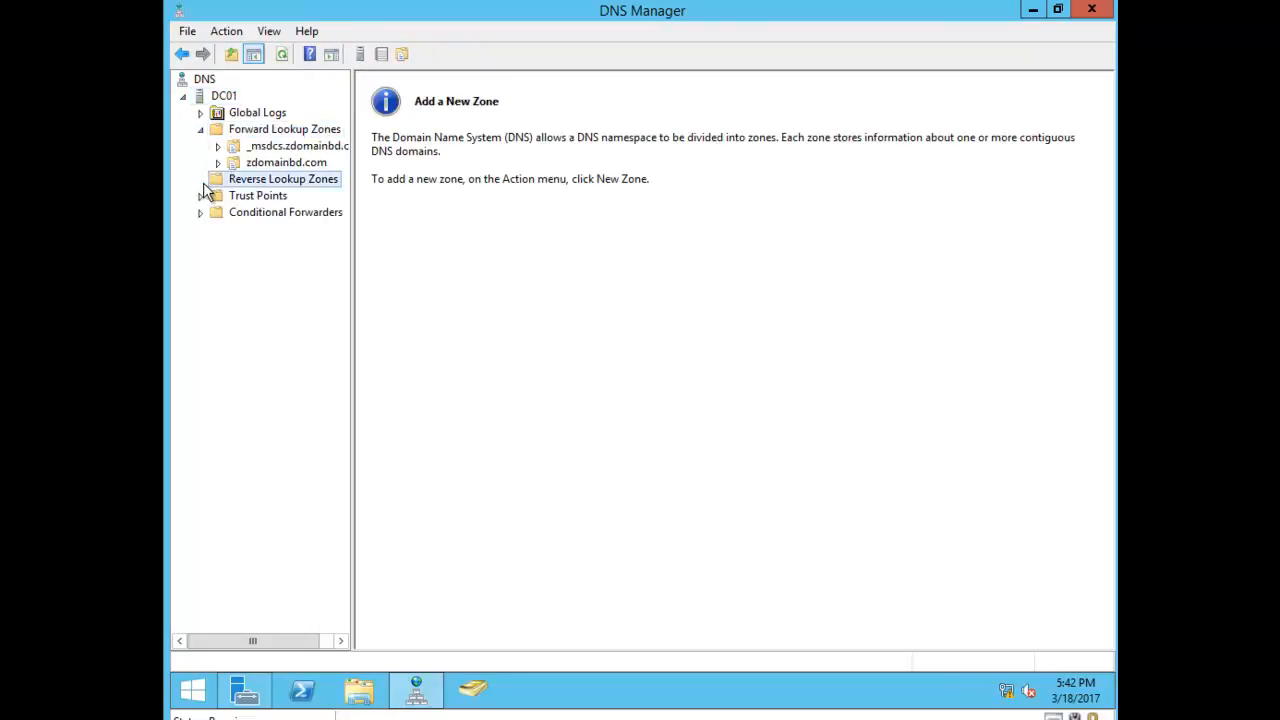
pyautogui.click(264, 163)
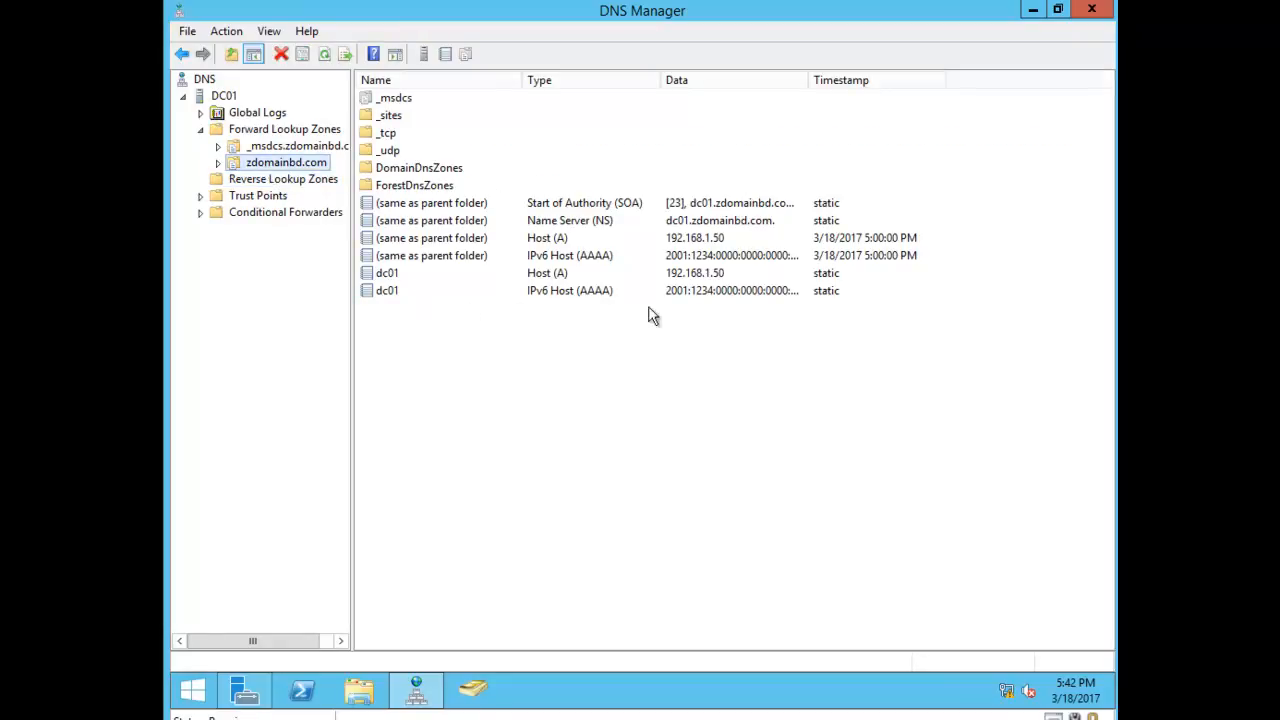
pyautogui.click(258, 183)
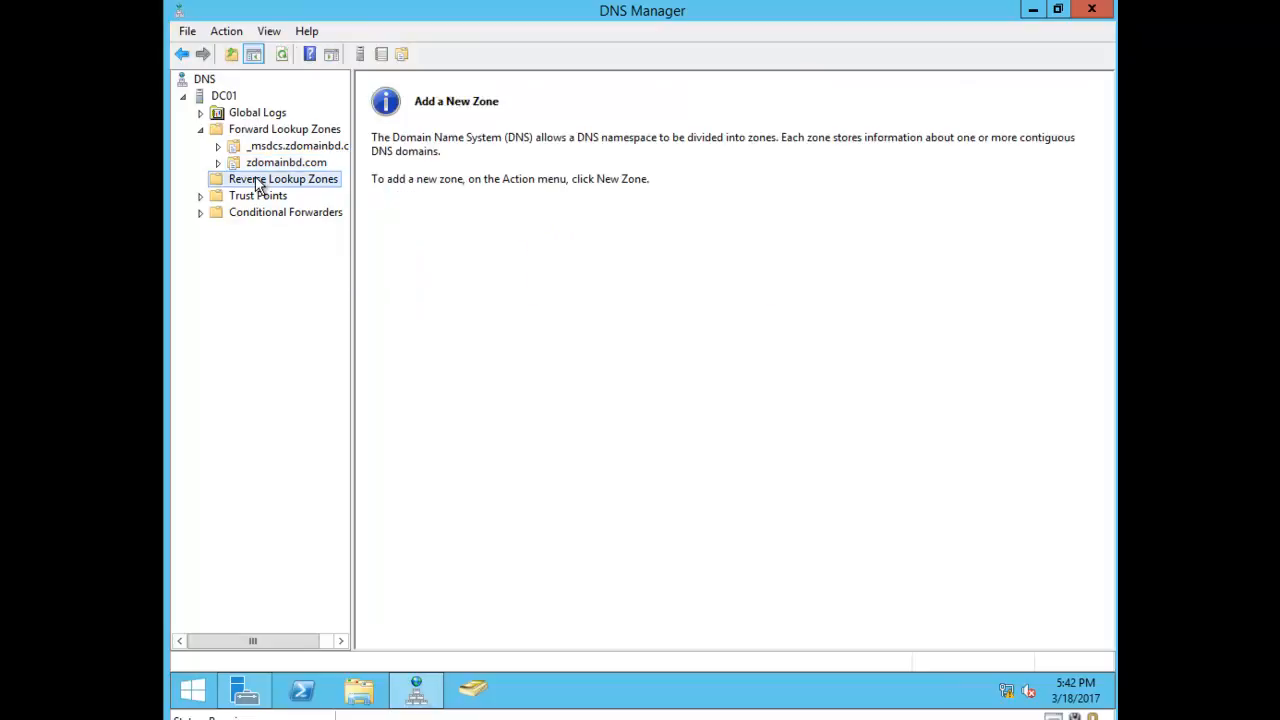
pyautogui.rightClick(258, 183)
# - Start a new AD-integrated primary IPv4 reverse zone replicated to all forest DNS servers
pyautogui.click(335, 188)
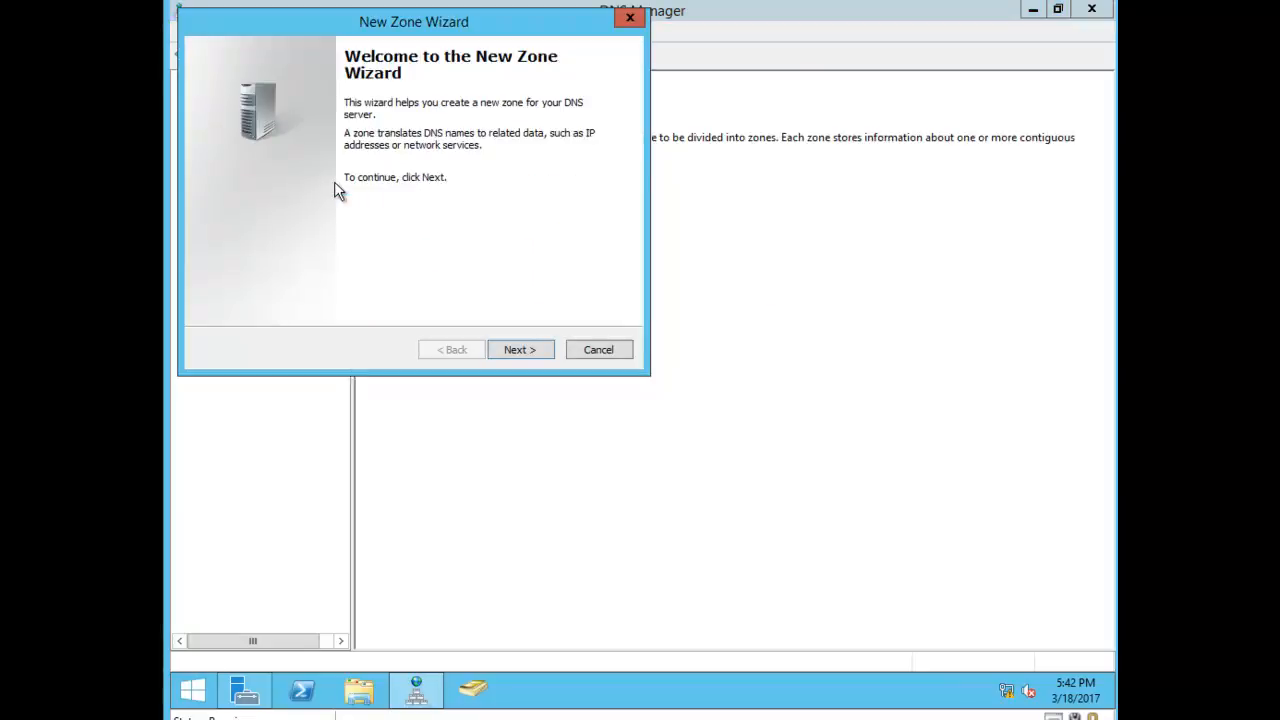
pyautogui.click(521, 352)
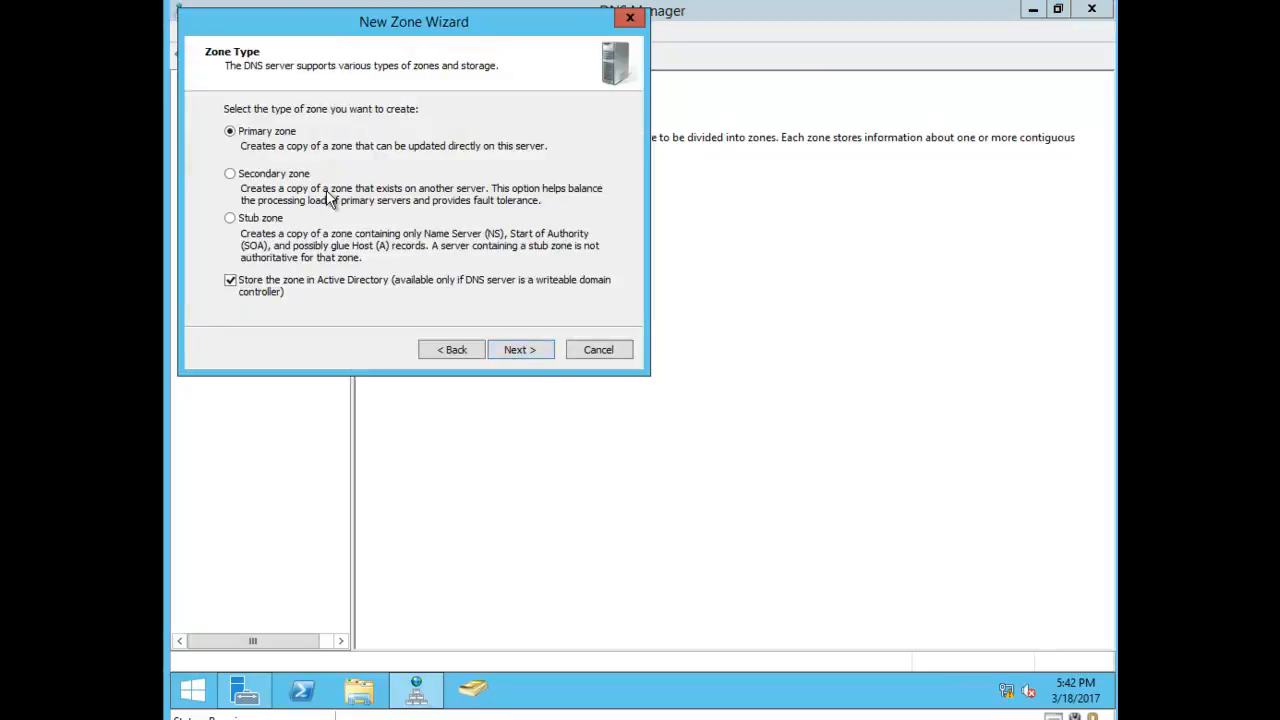
pyautogui.click(520, 349)
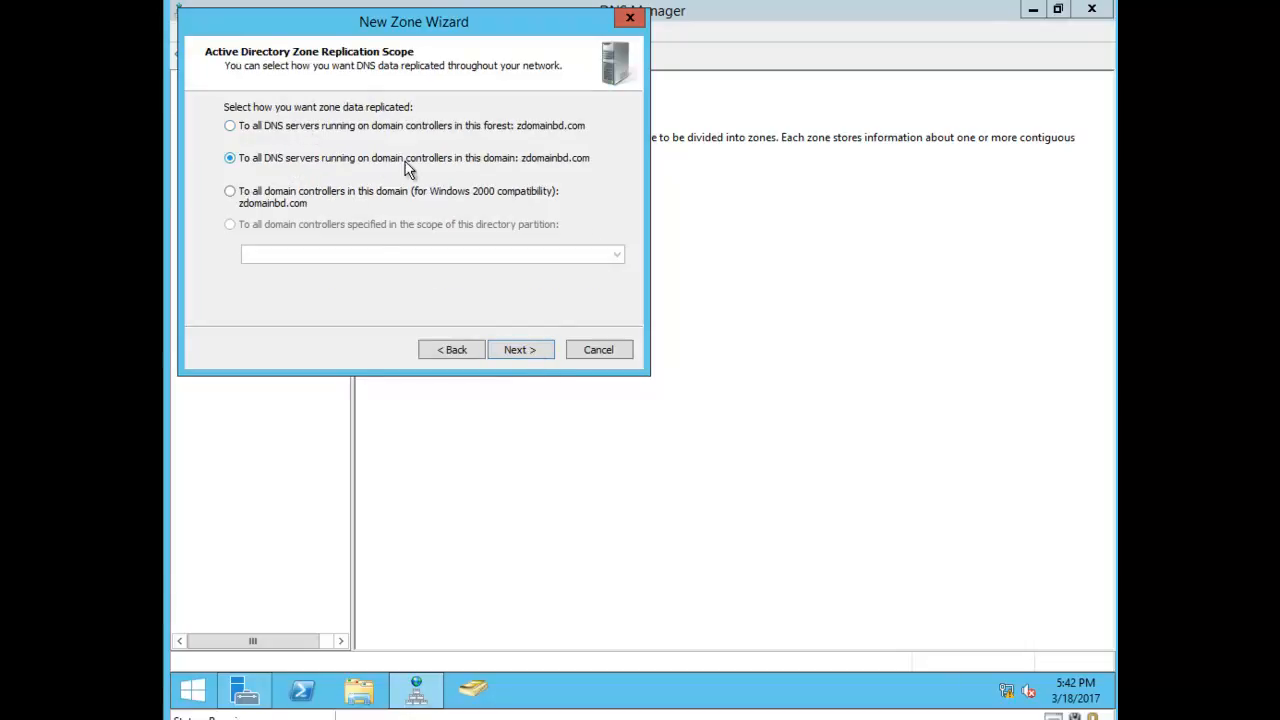
pyautogui.click(303, 130)
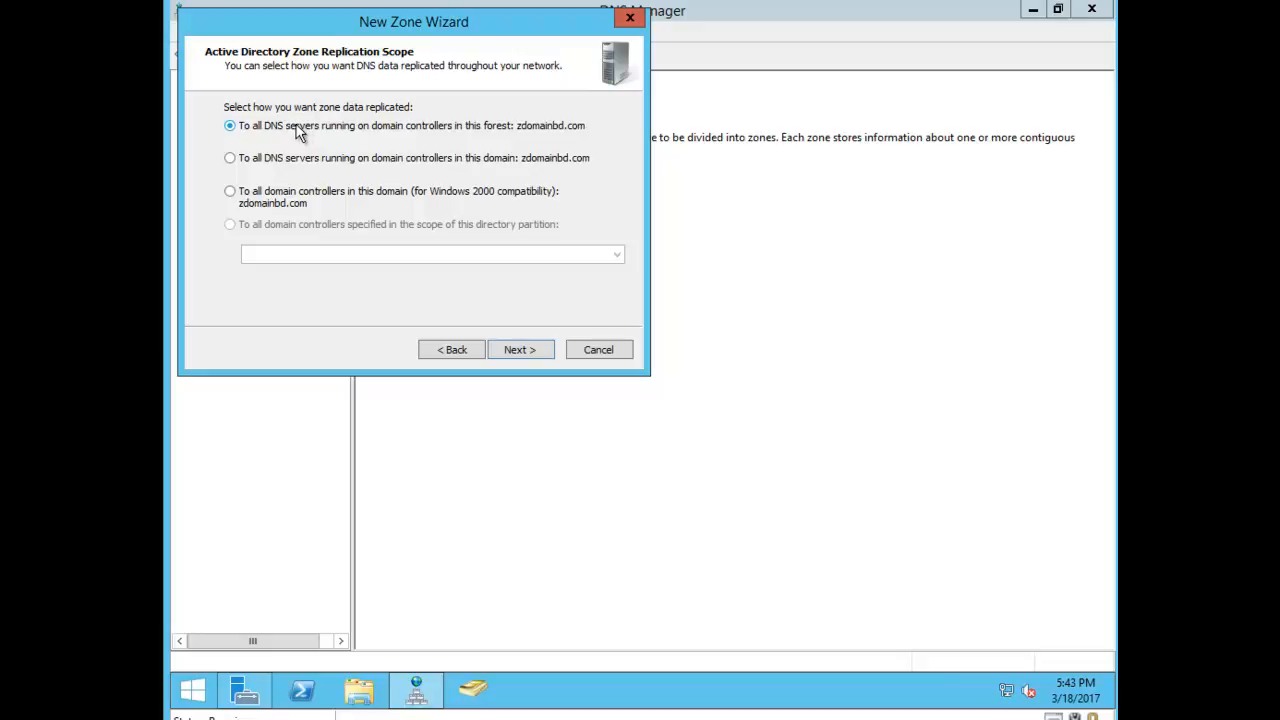
pyautogui.click(520, 351)
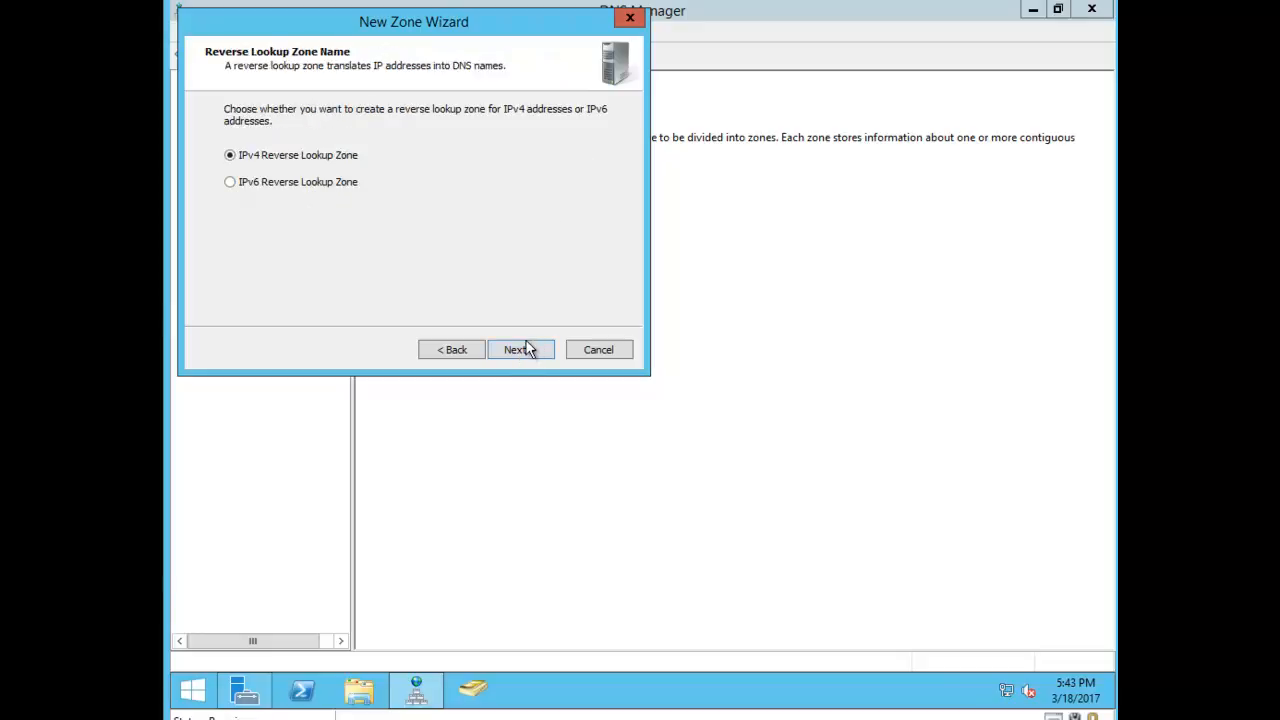
pyautogui.click(529, 349)
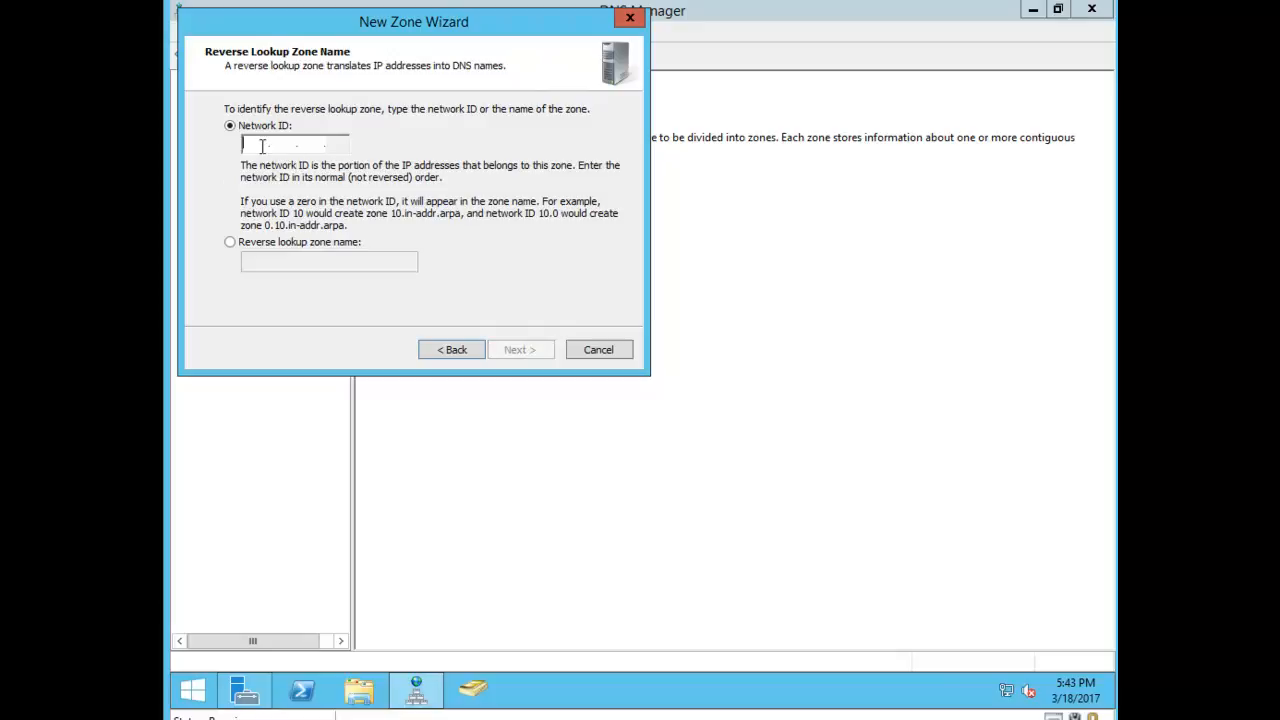
# - Enter network ID 192.168.1 with secure dynamic updates, finish, and view 1.168.192.in-addr.arpa
pyautogui.write('19')
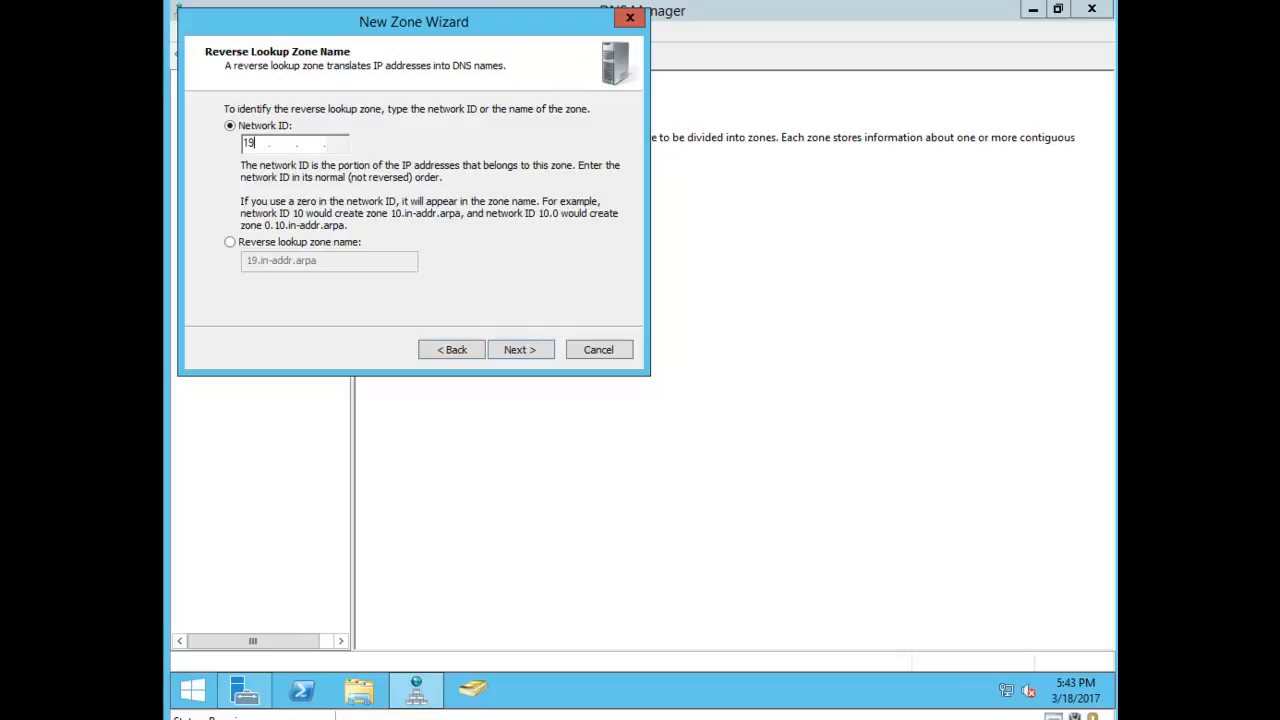
pyautogui.write('2.168.1')
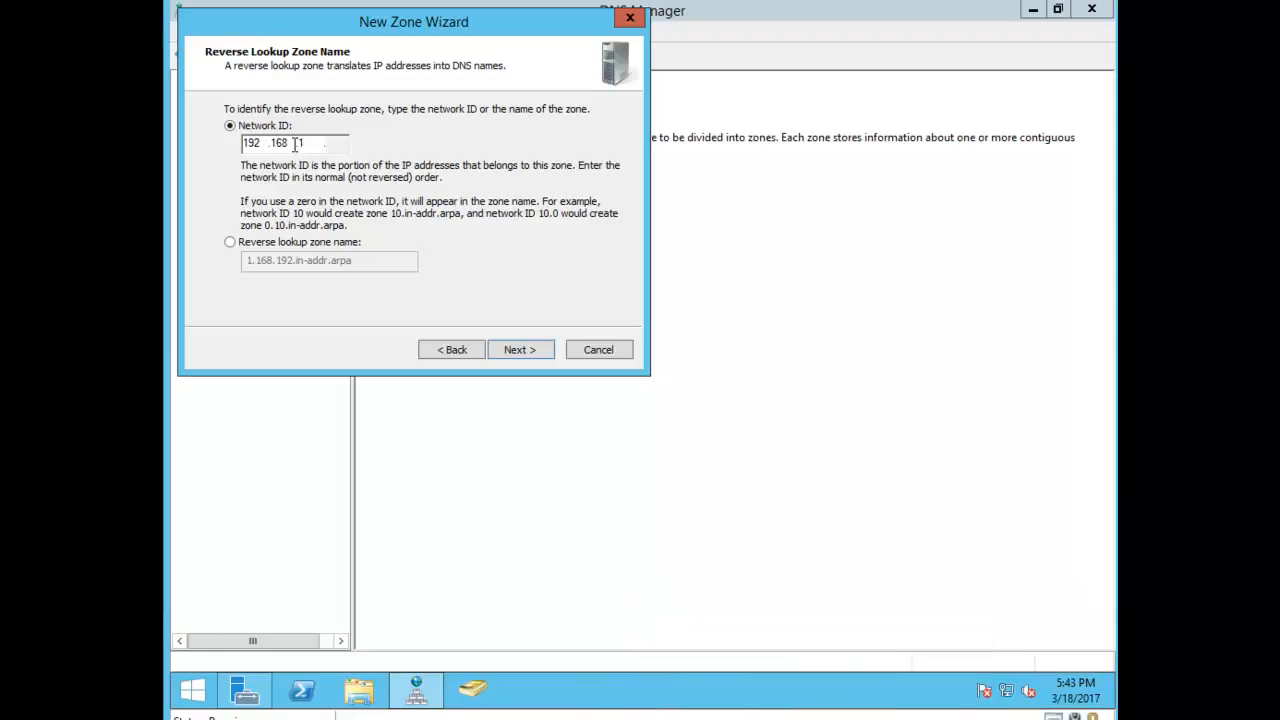
pyautogui.moveTo(308, 145); pyautogui.dragTo(248, 147)
pyautogui.click(516, 351)
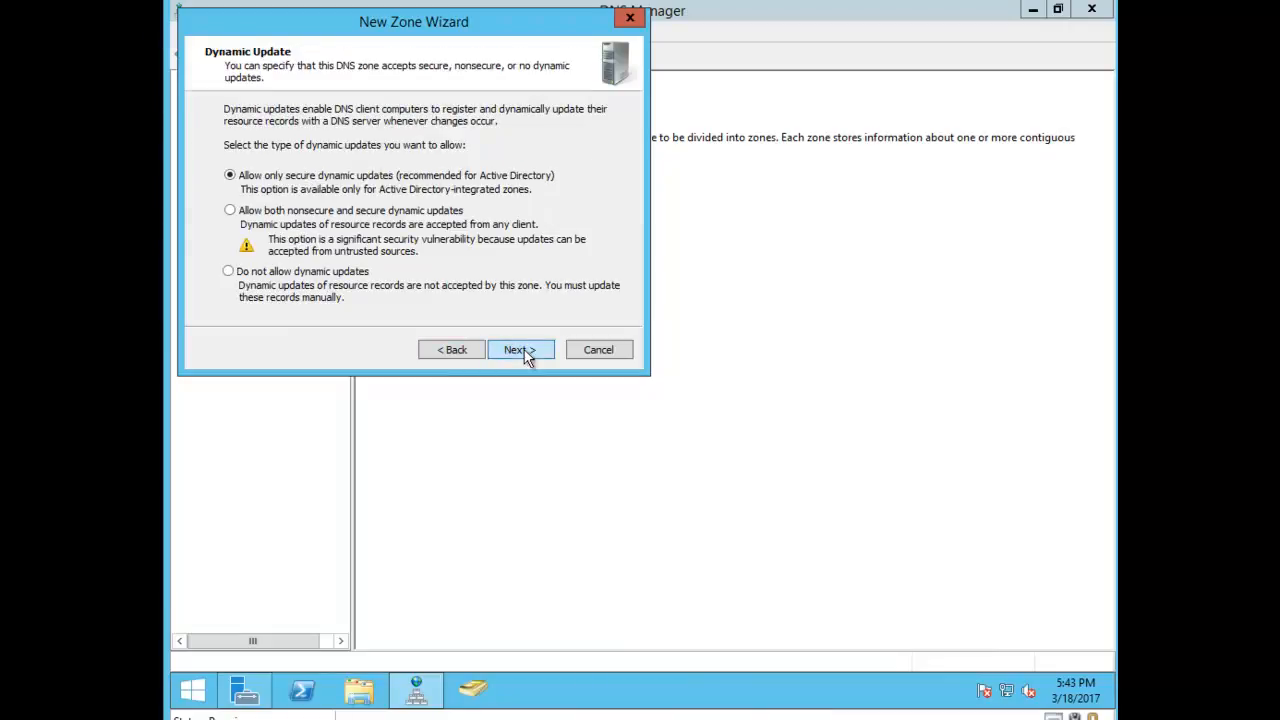
pyautogui.click(517, 351)
pyautogui.click(529, 353)
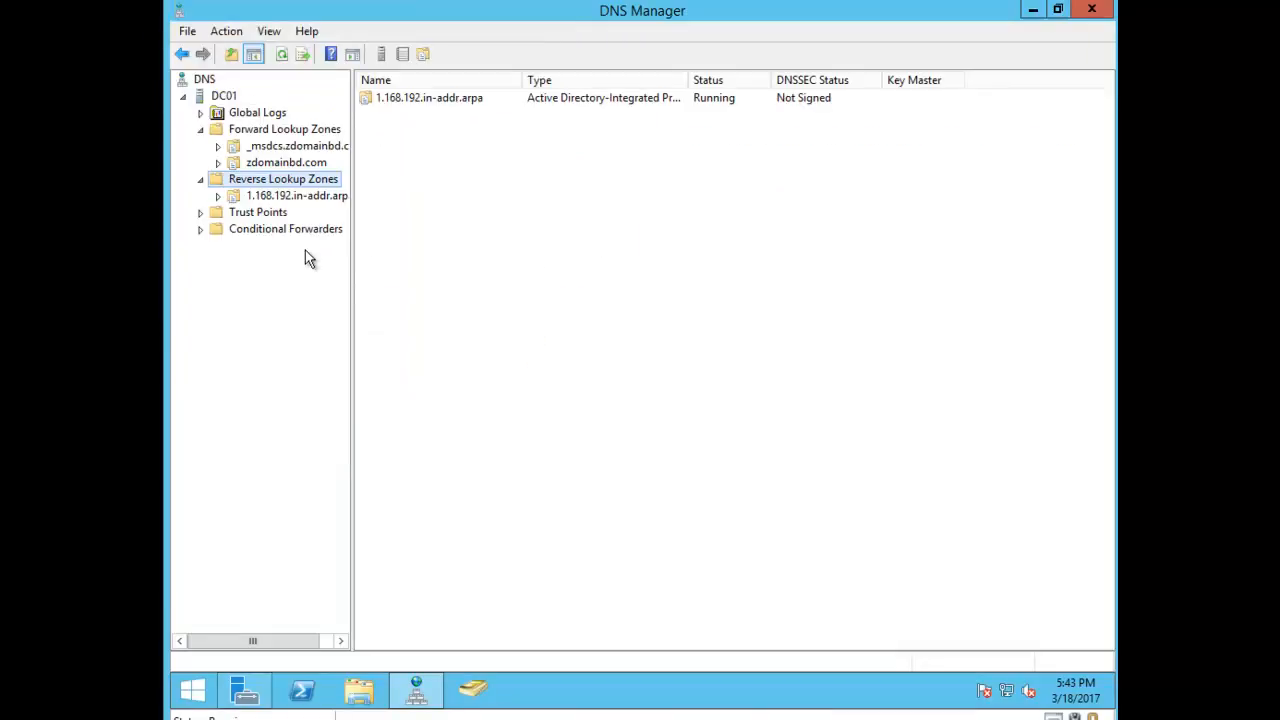
pyautogui.click(232, 198)
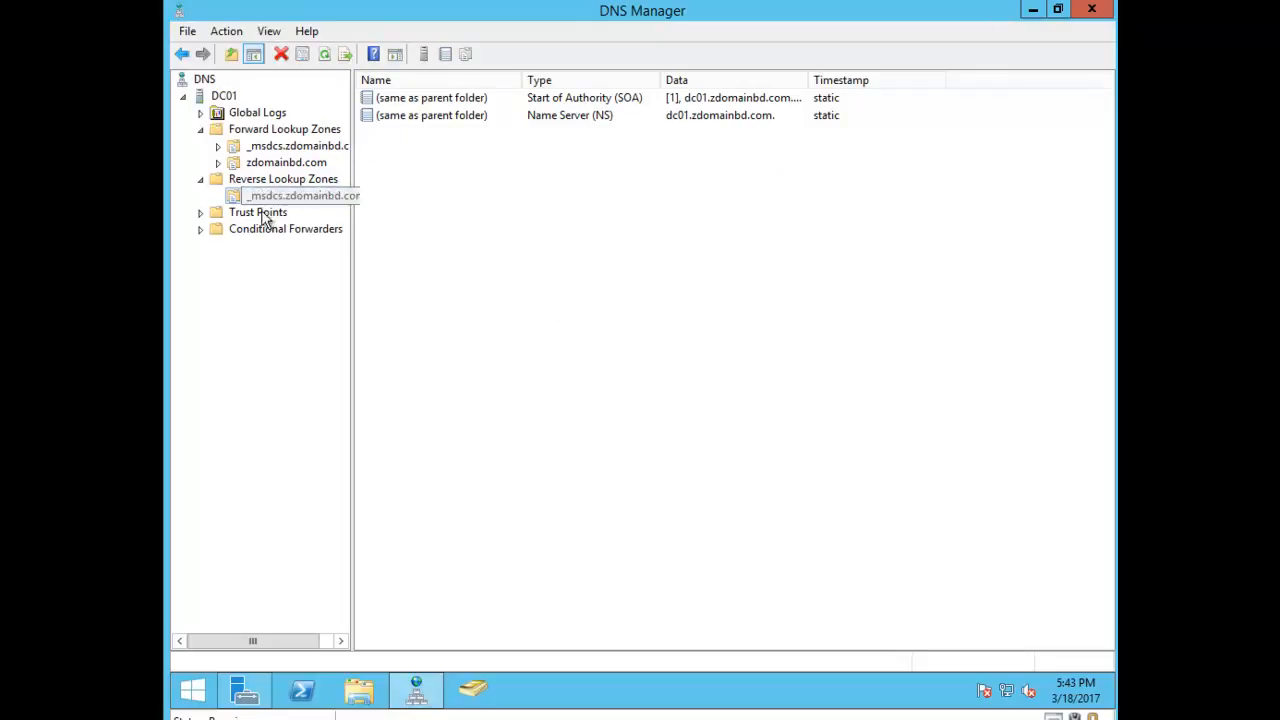
pyautogui.click(262, 182)
# - Start another AD-integrated primary reverse zone with forest-wide replication, choosing IPv6
pyautogui.rightClick(265, 186)
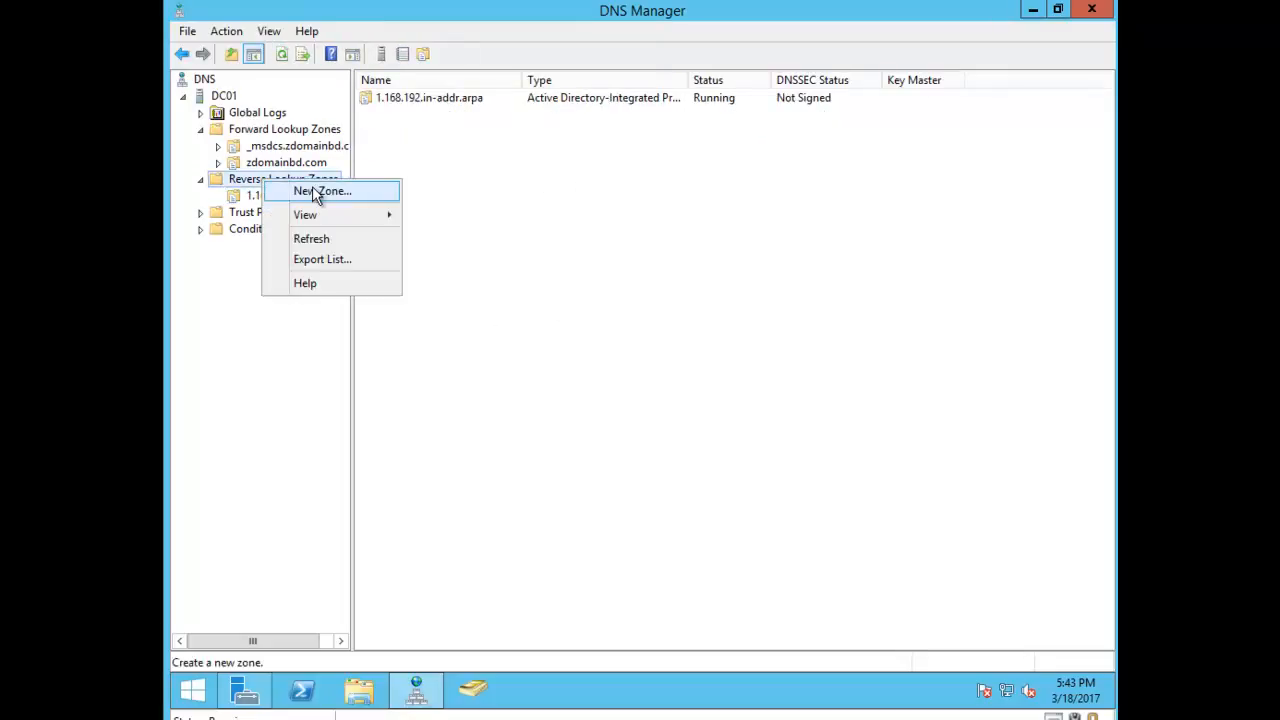
pyautogui.click(312, 187)
pyautogui.click(519, 350)
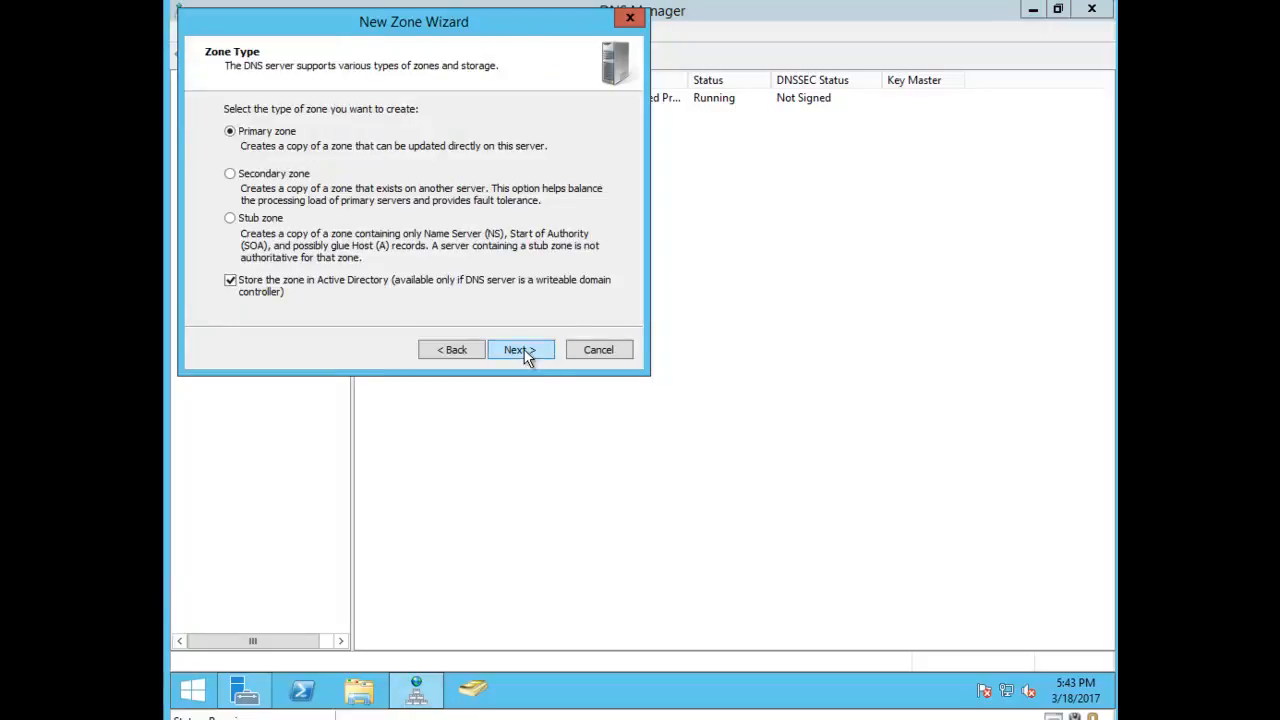
pyautogui.click(522, 350)
pyautogui.click(296, 130)
pyautogui.click(520, 345)
pyautogui.click(298, 184)
pyautogui.click(520, 350)
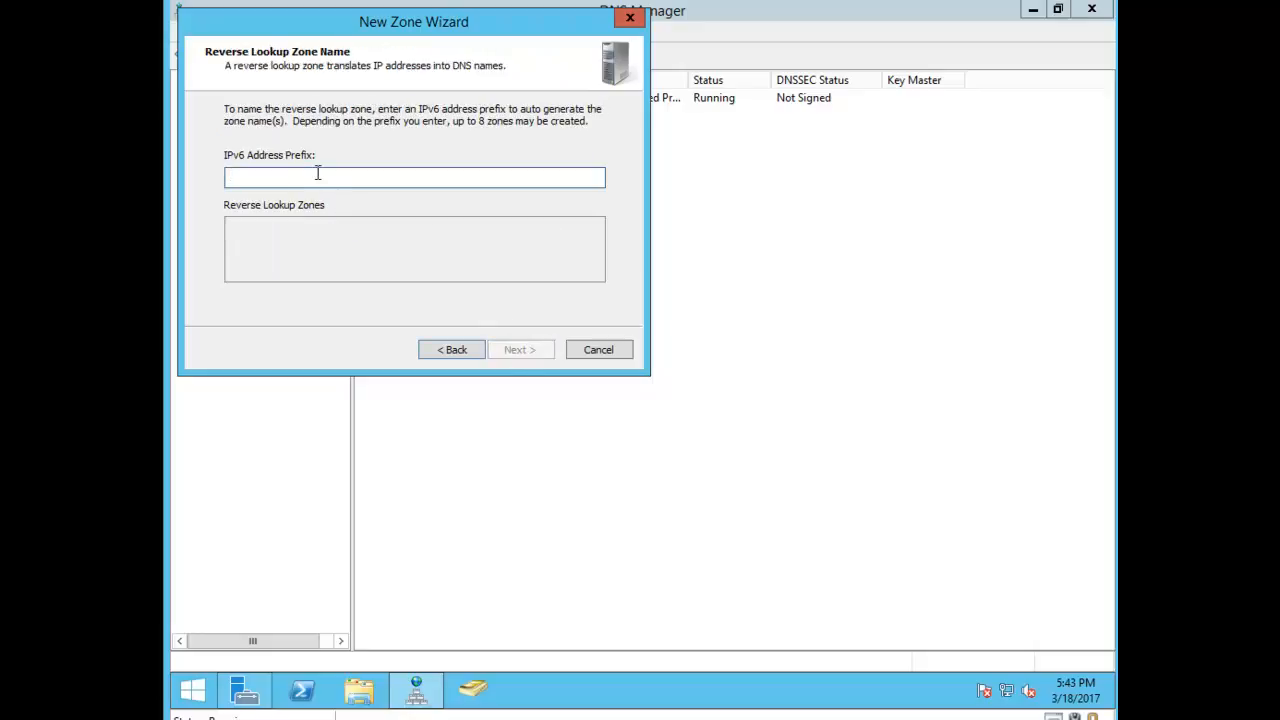
# - Enter prefix 2001:1234::/64, keep secure dynamic updates, and finish the ip6.arpa zone
pyautogui.write('2001:1234::')
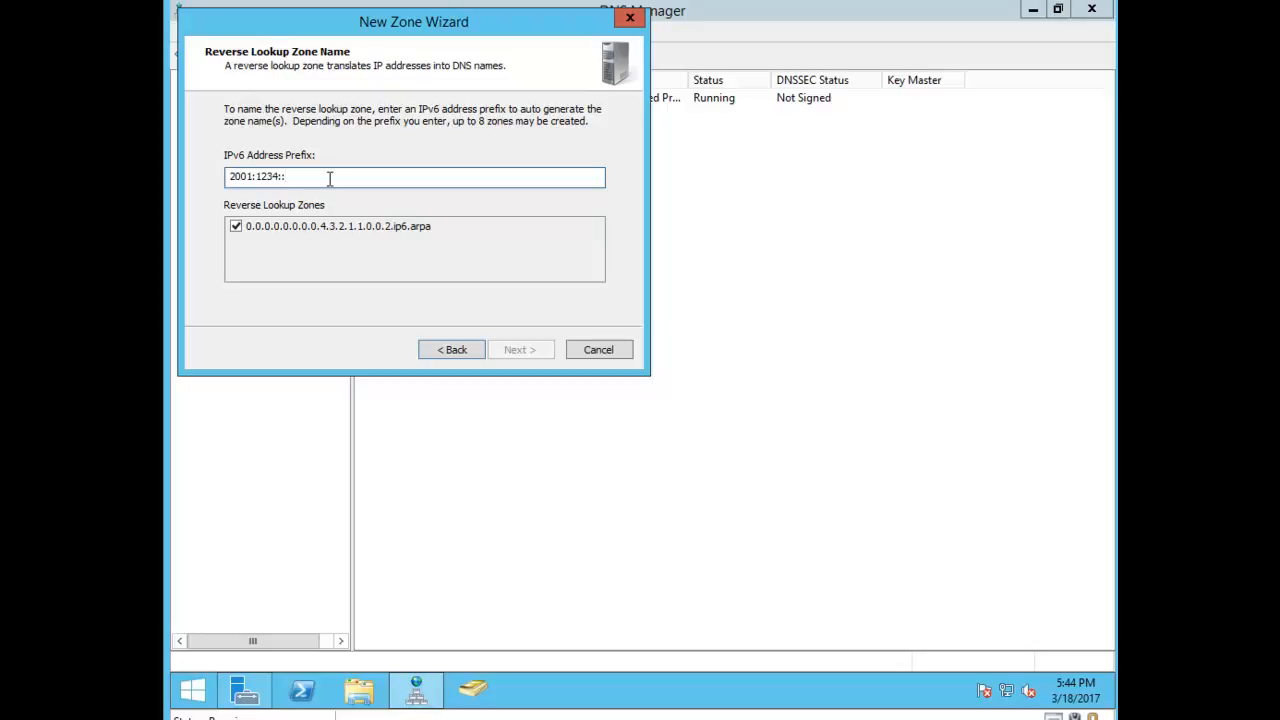
pyautogui.write('/64')
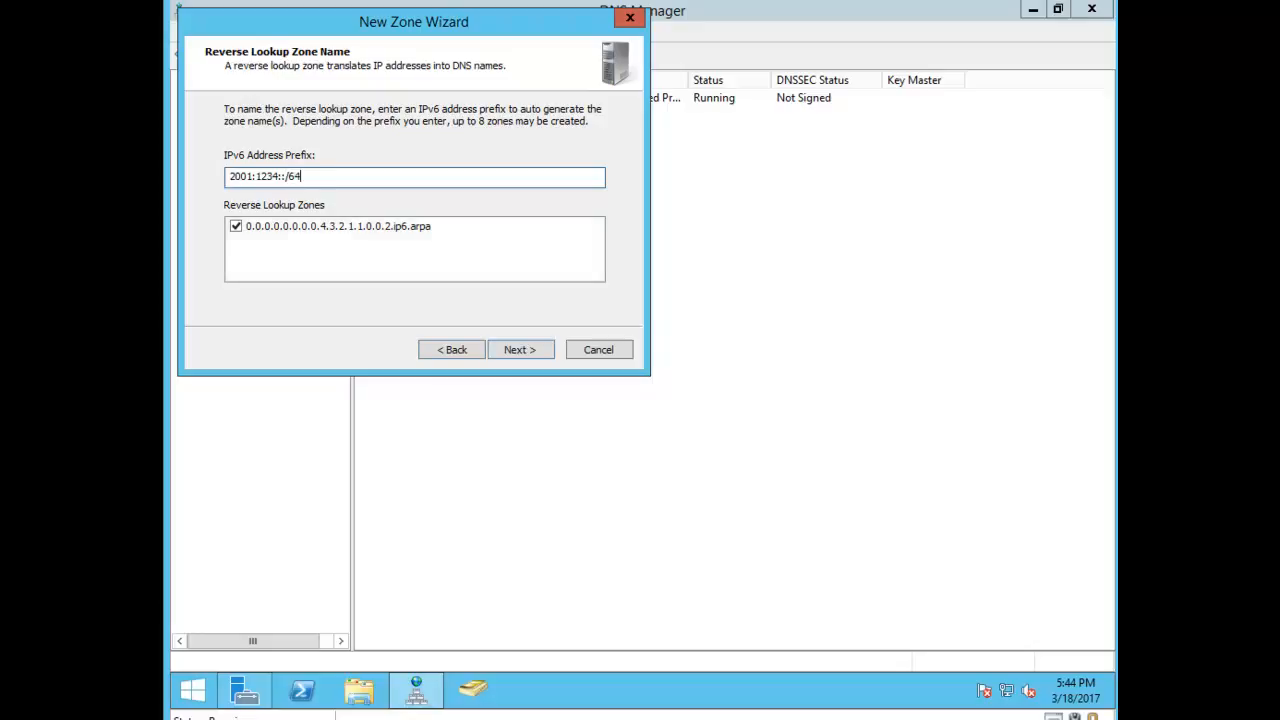
pyautogui.moveTo(339, 176); pyautogui.dragTo(214, 177)
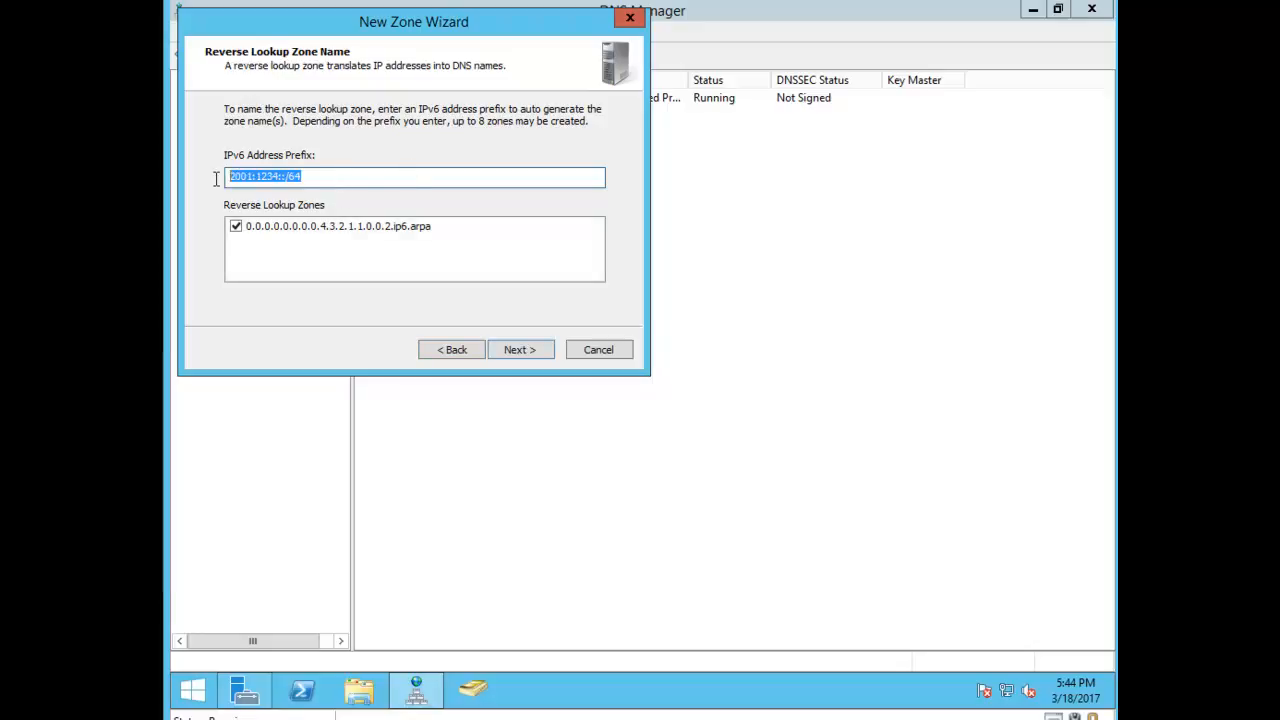
pyautogui.click(539, 352)
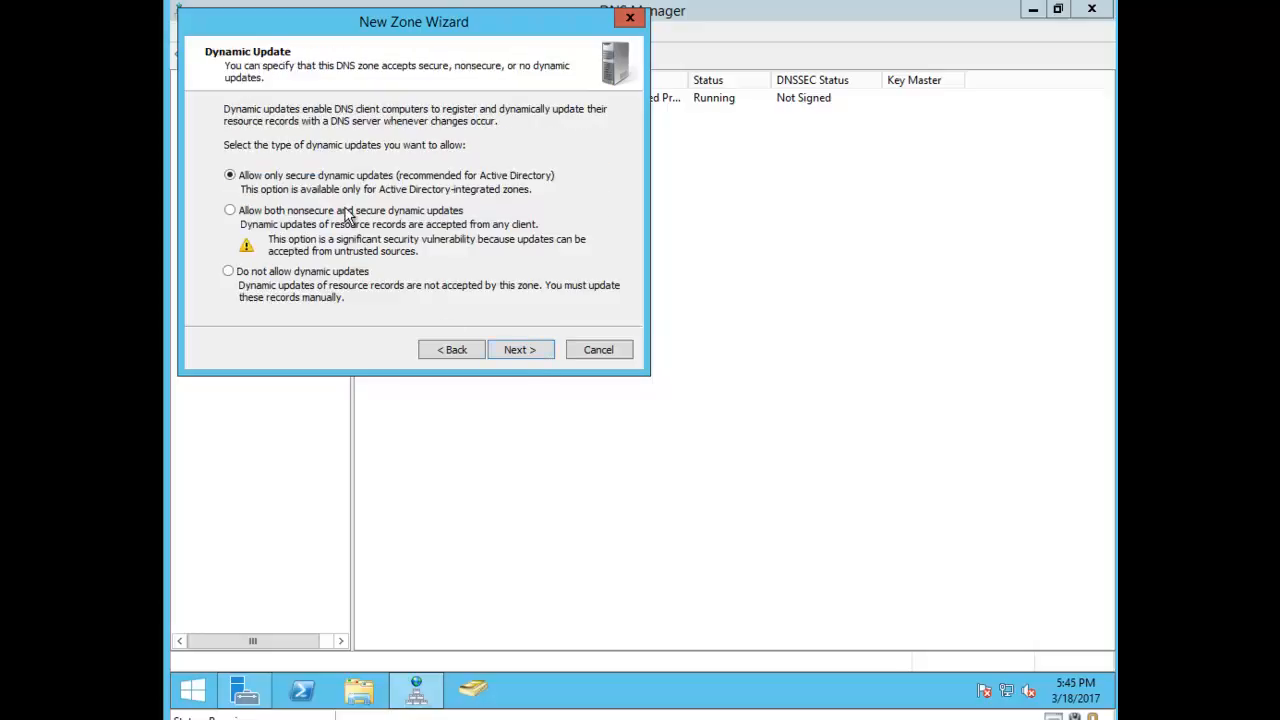
pyautogui.click(518, 353)
pyautogui.click(520, 349)
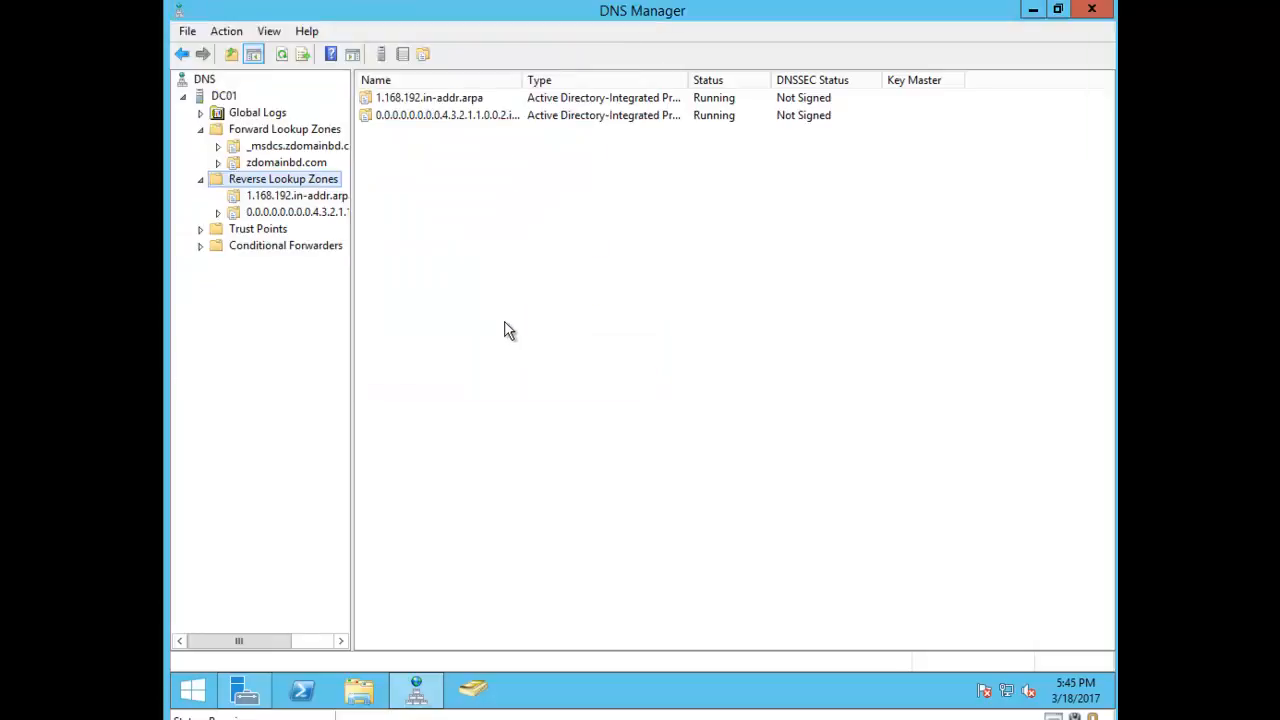
# - Enable Update associated pointer (PTR) record on the dc01 Host (A) record in zdomainbd.com
pyautogui.click(262, 211)
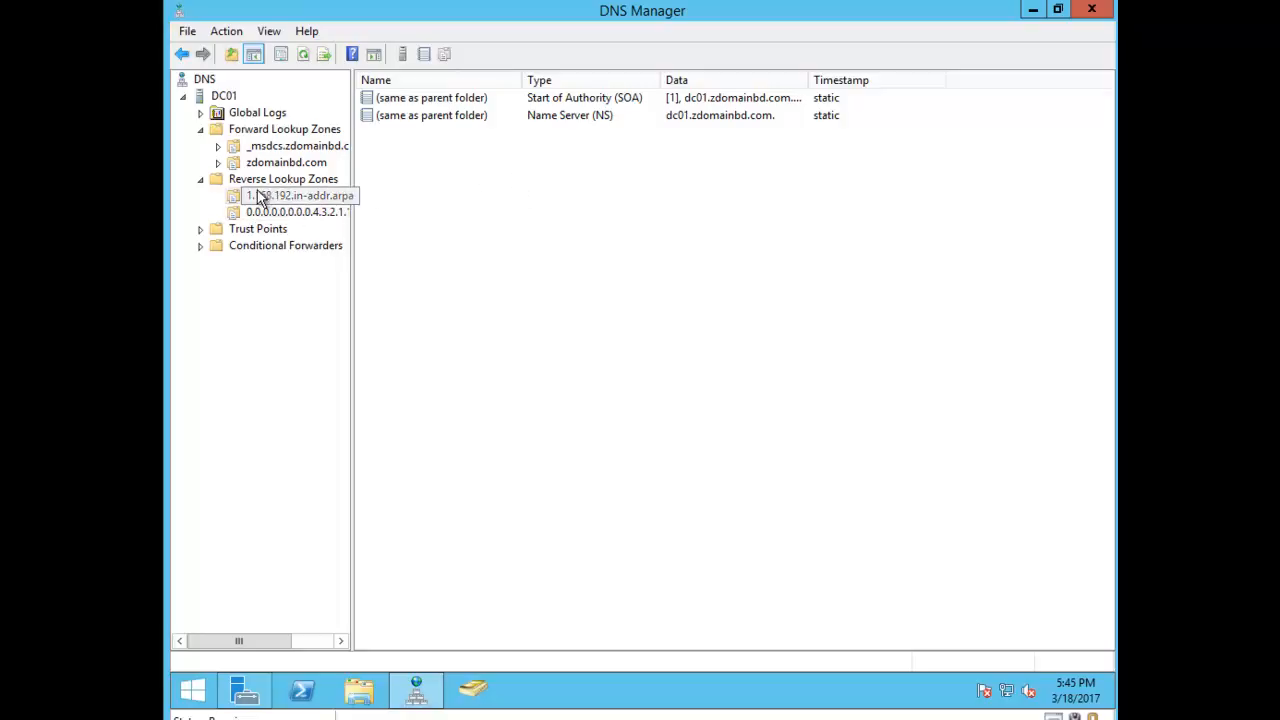
pyautogui.click(273, 164)
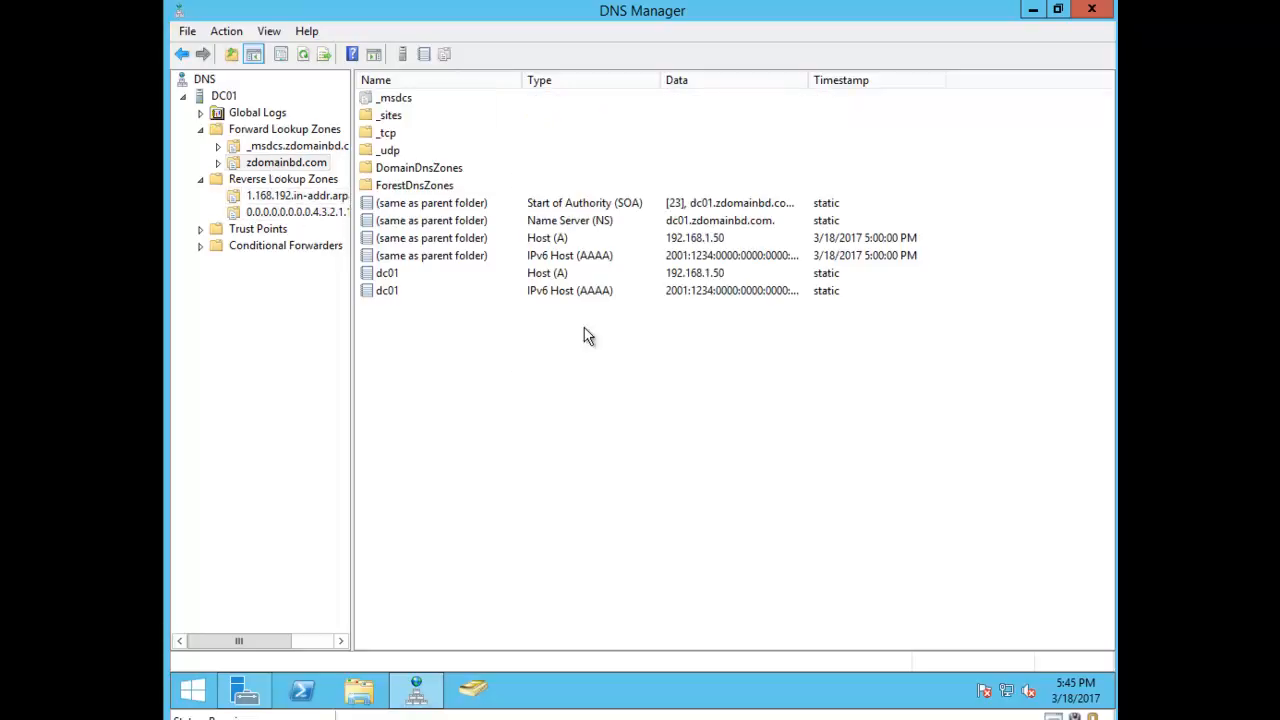
pyautogui.click(560, 276)
pyautogui.doubleClick(556, 274)
pyautogui.click(526, 336)
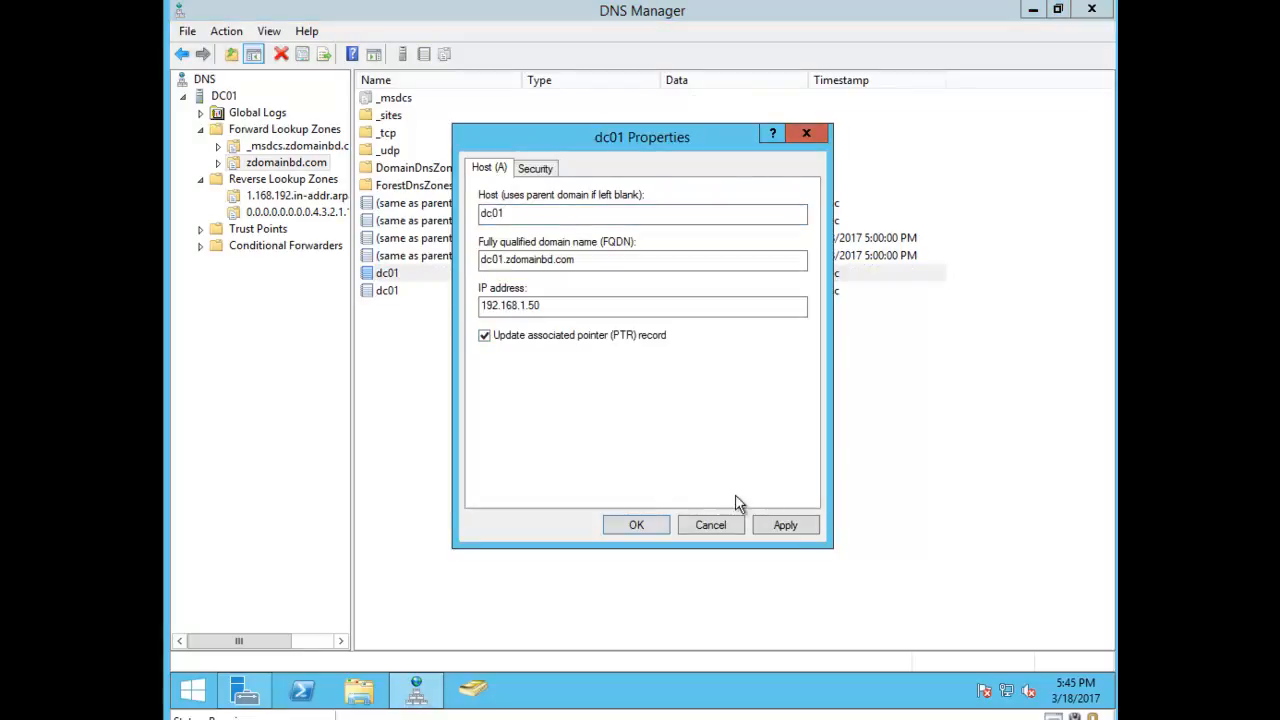
pyautogui.click(780, 520)
pyautogui.click(638, 525)
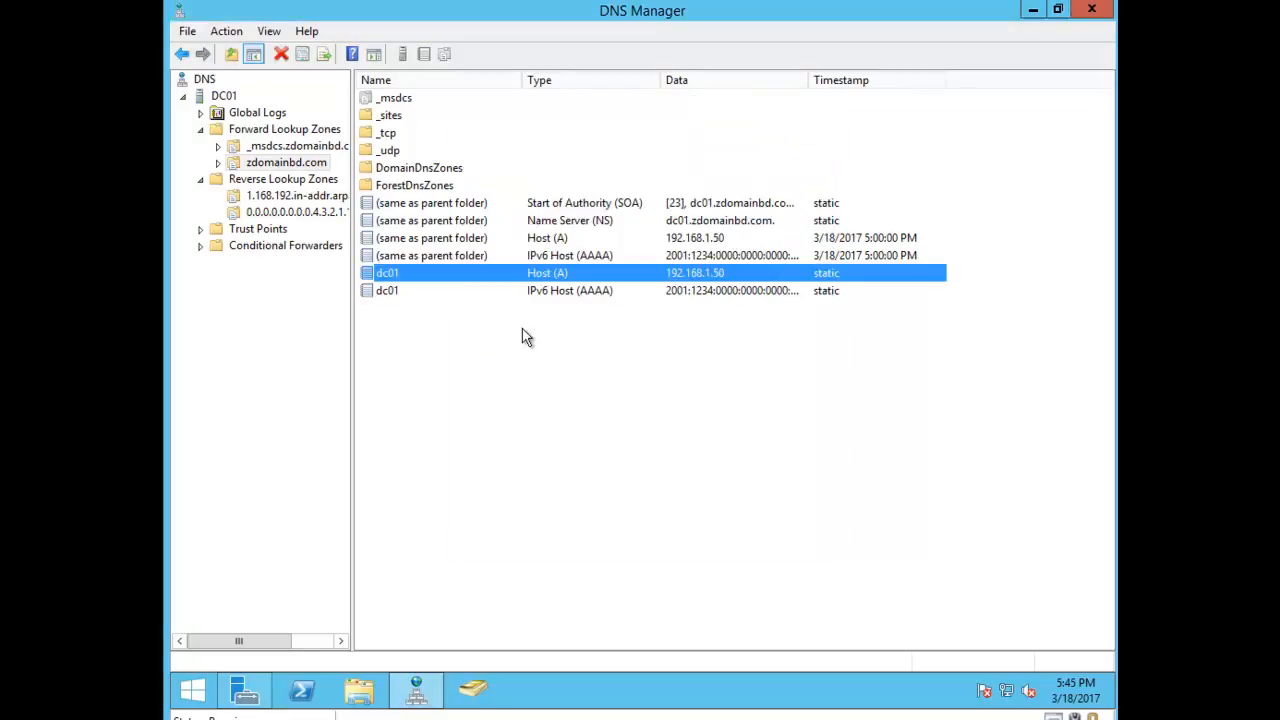
# - Review the dc01 AAAA record's properties without changes, then select the DC01 server
pyautogui.click(567, 290)
pyautogui.rightClick(567, 290)
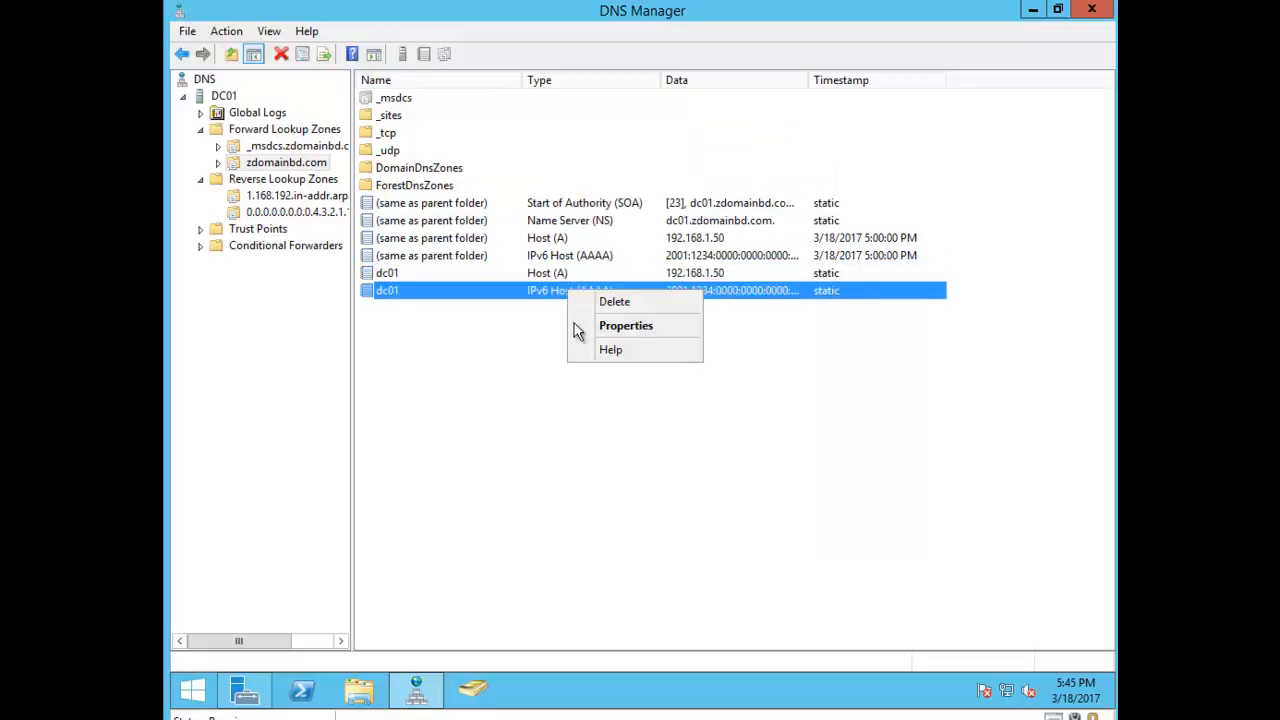
pyautogui.click(642, 327)
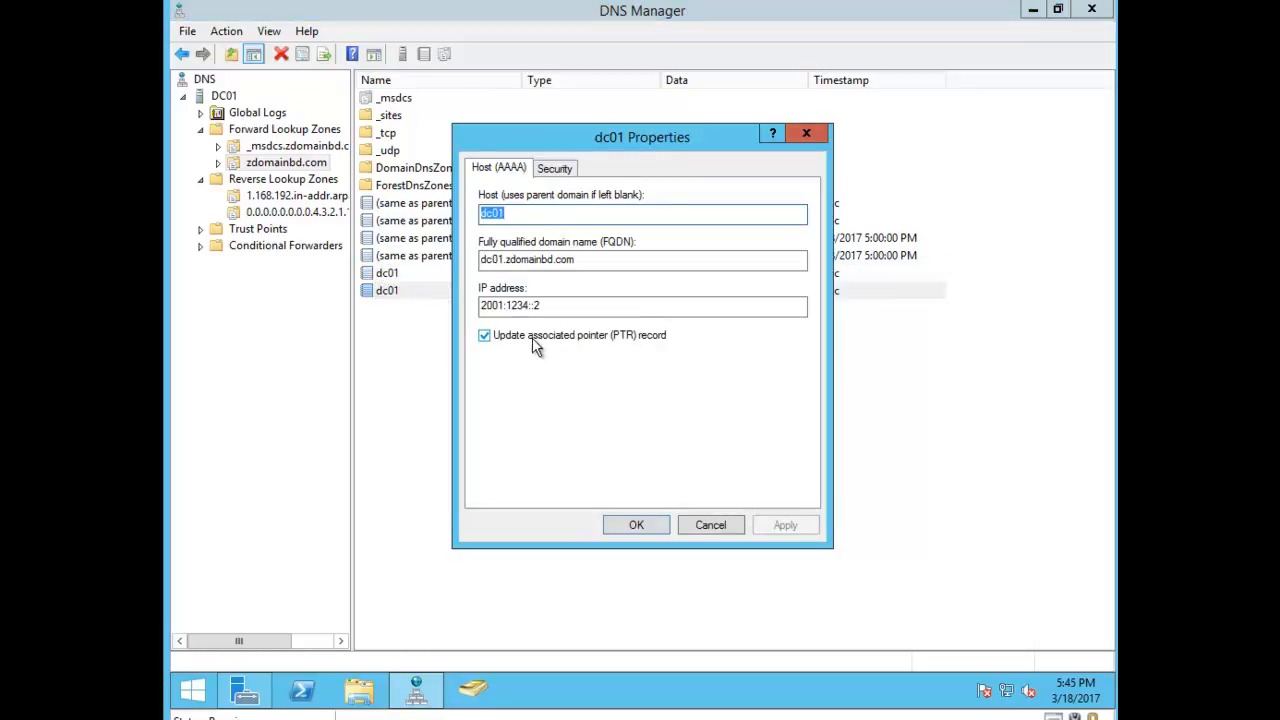
pyautogui.click(694, 526)
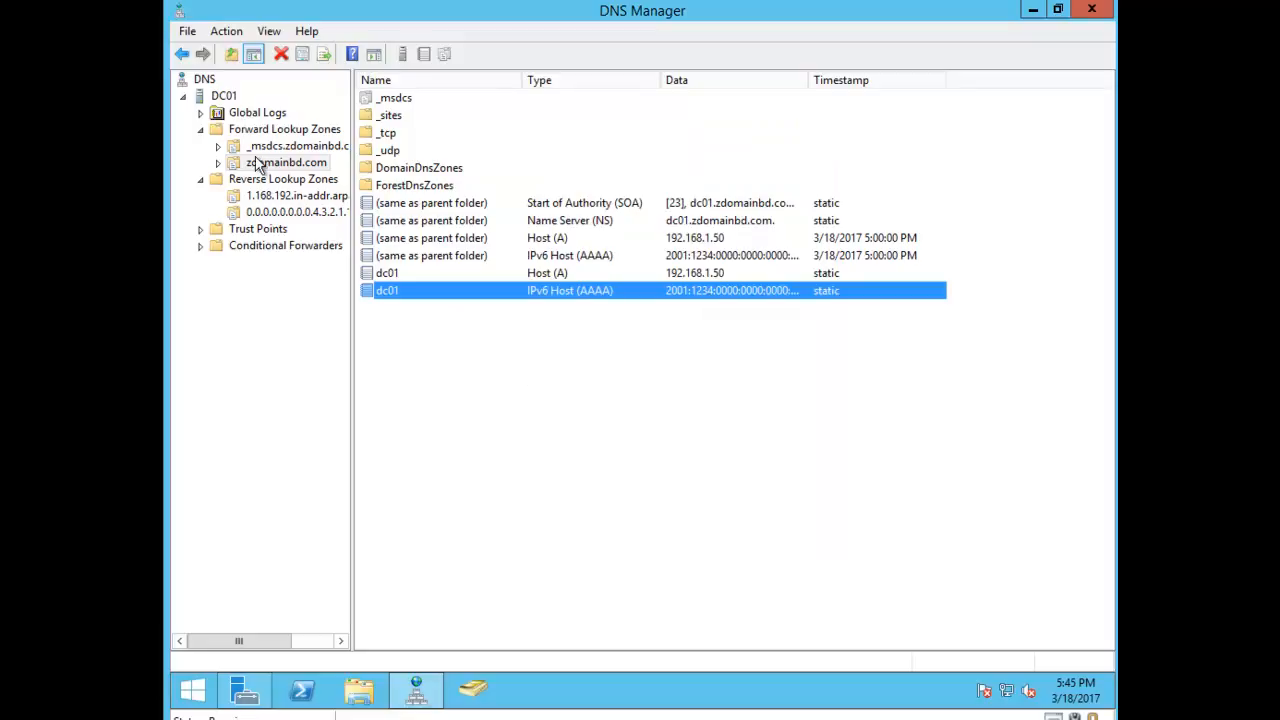
pyautogui.click(222, 97)
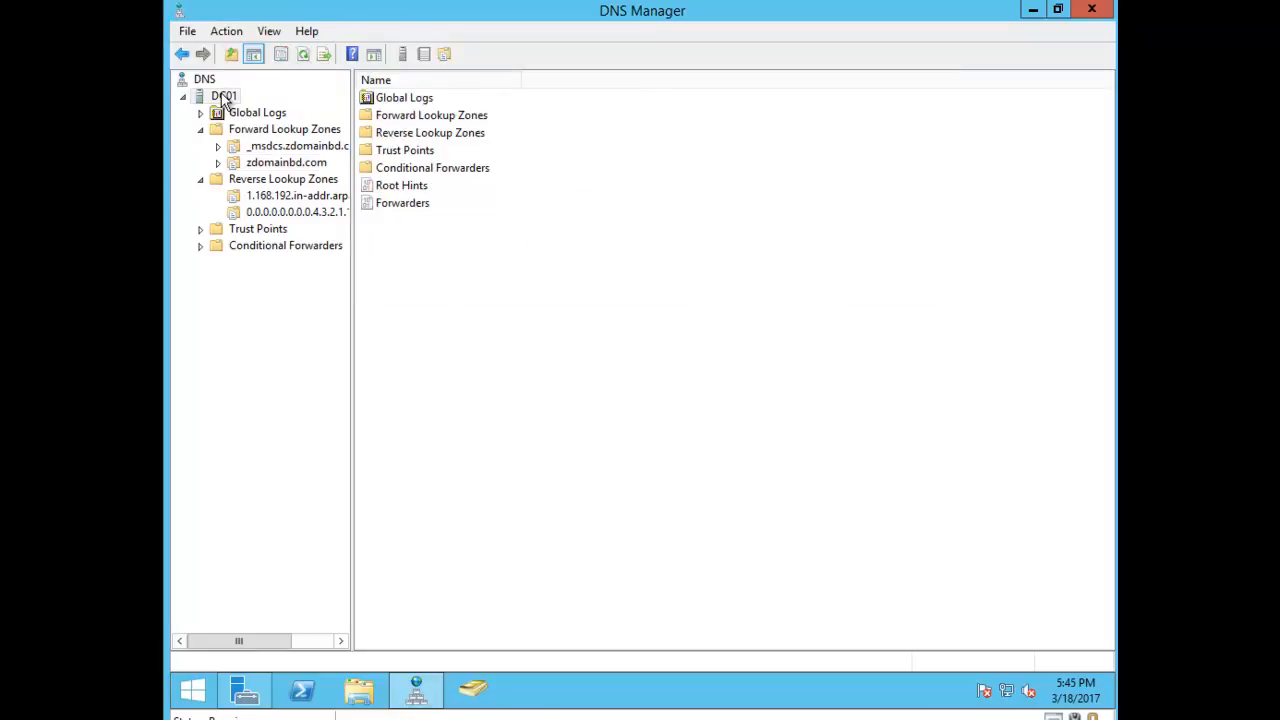
# - In DC01's server properties, restrict DNS listening to only its three listed IP addresses
pyautogui.rightClick(222, 98)
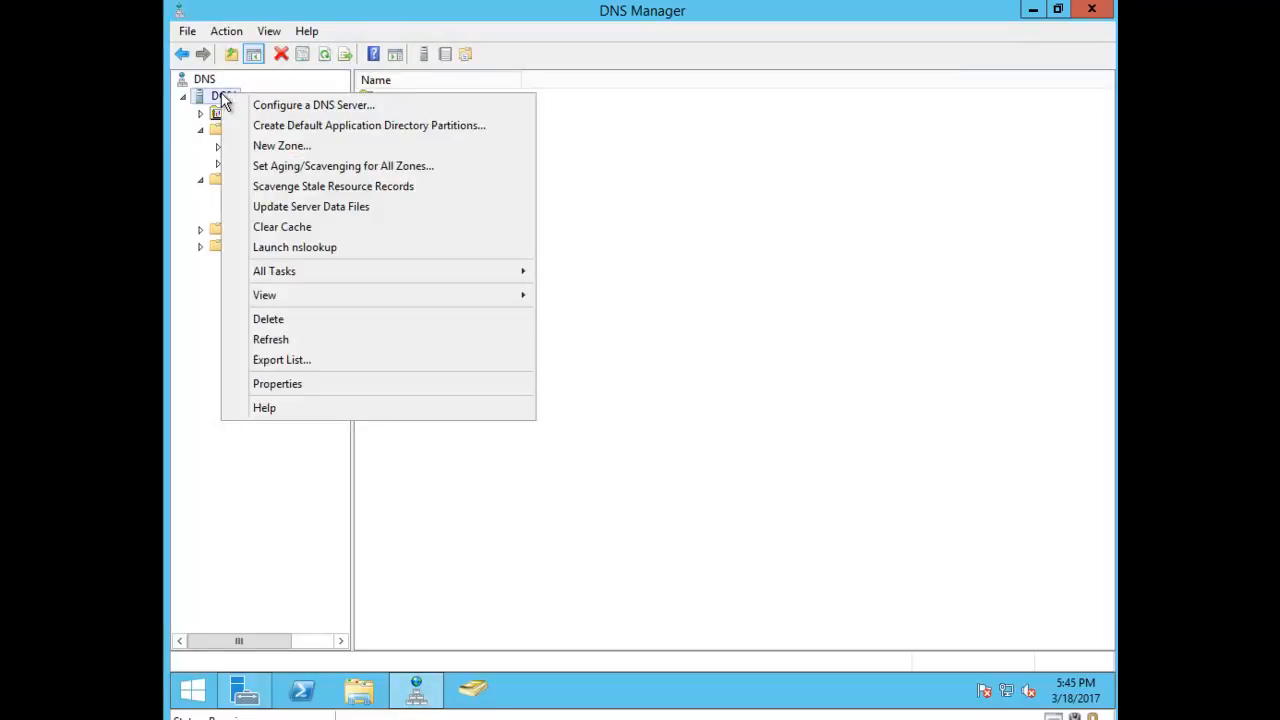
pyautogui.click(308, 387)
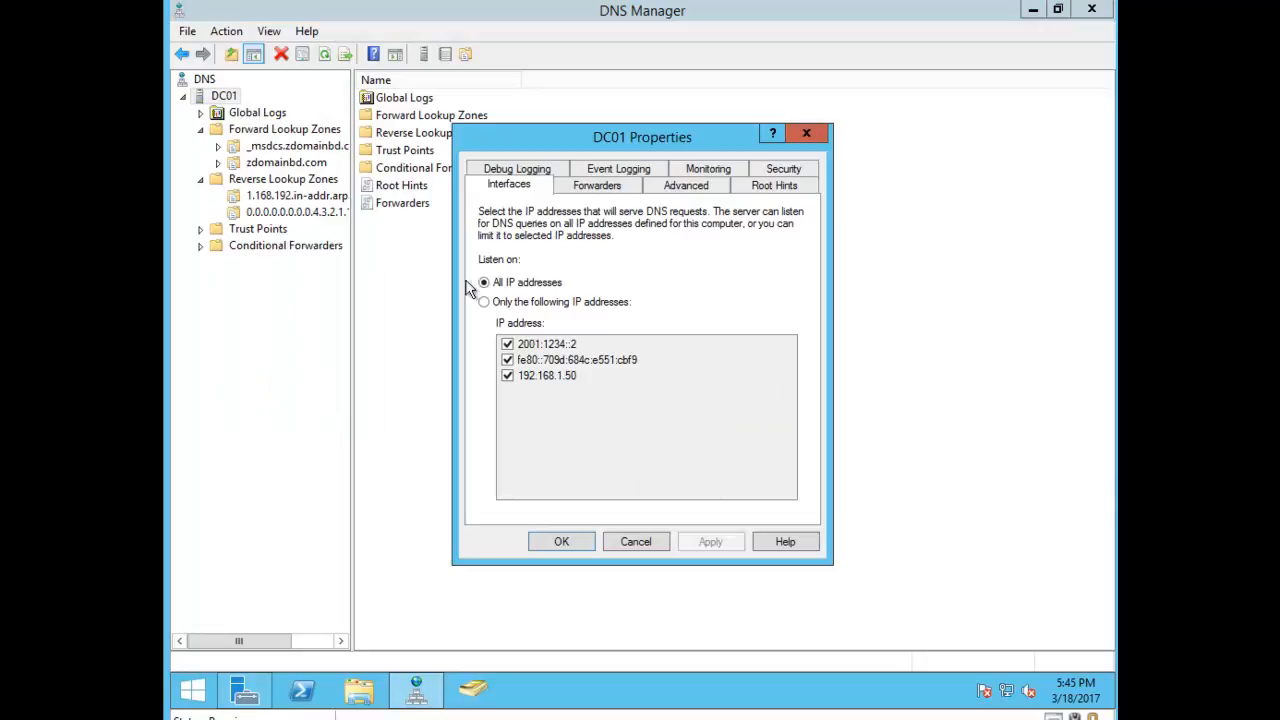
pyautogui.click(536, 303)
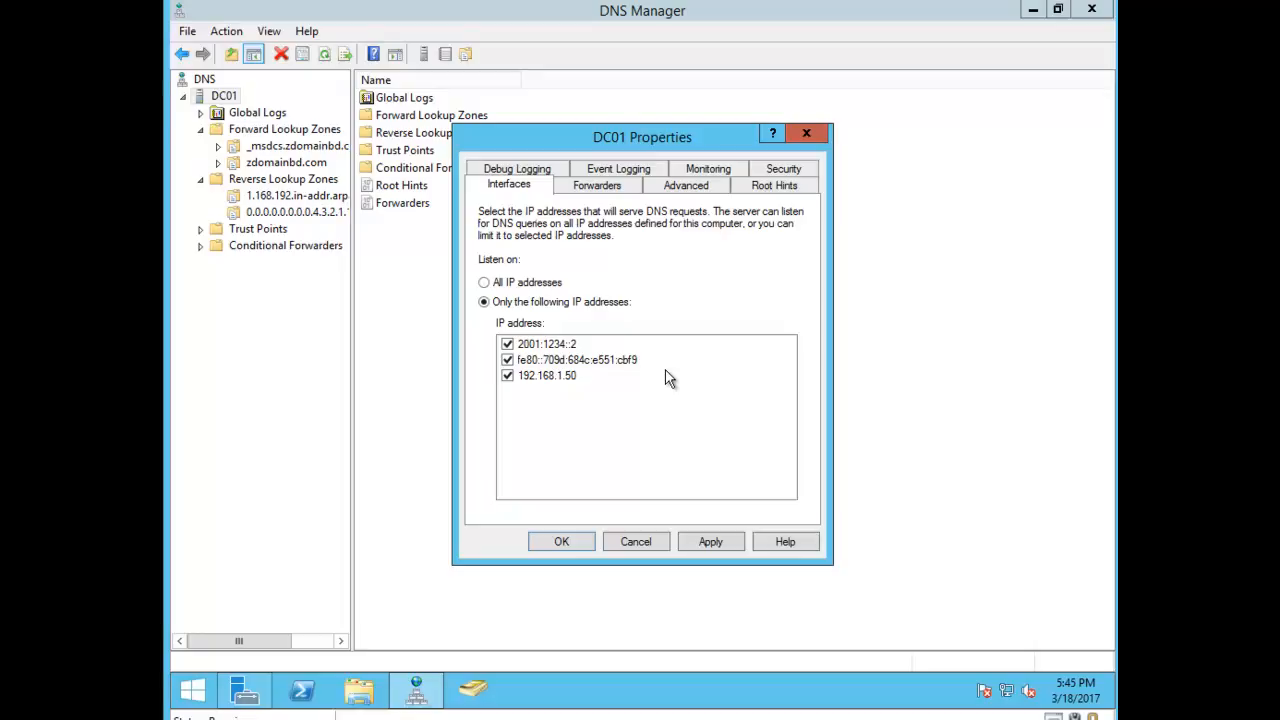
pyautogui.click(612, 190)
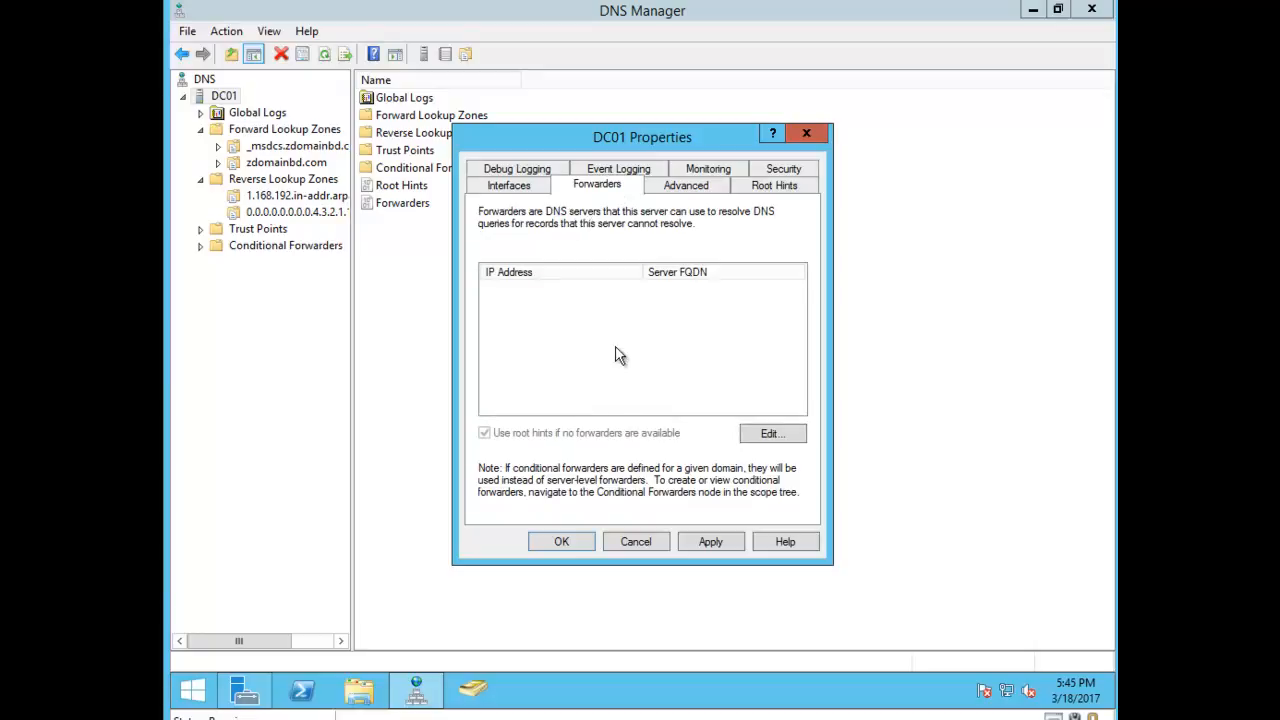
# - Add 8.8.8.8 (google-public-dns-a.google.com) as DC01's forwarder and apply it
pyautogui.click(786, 435)
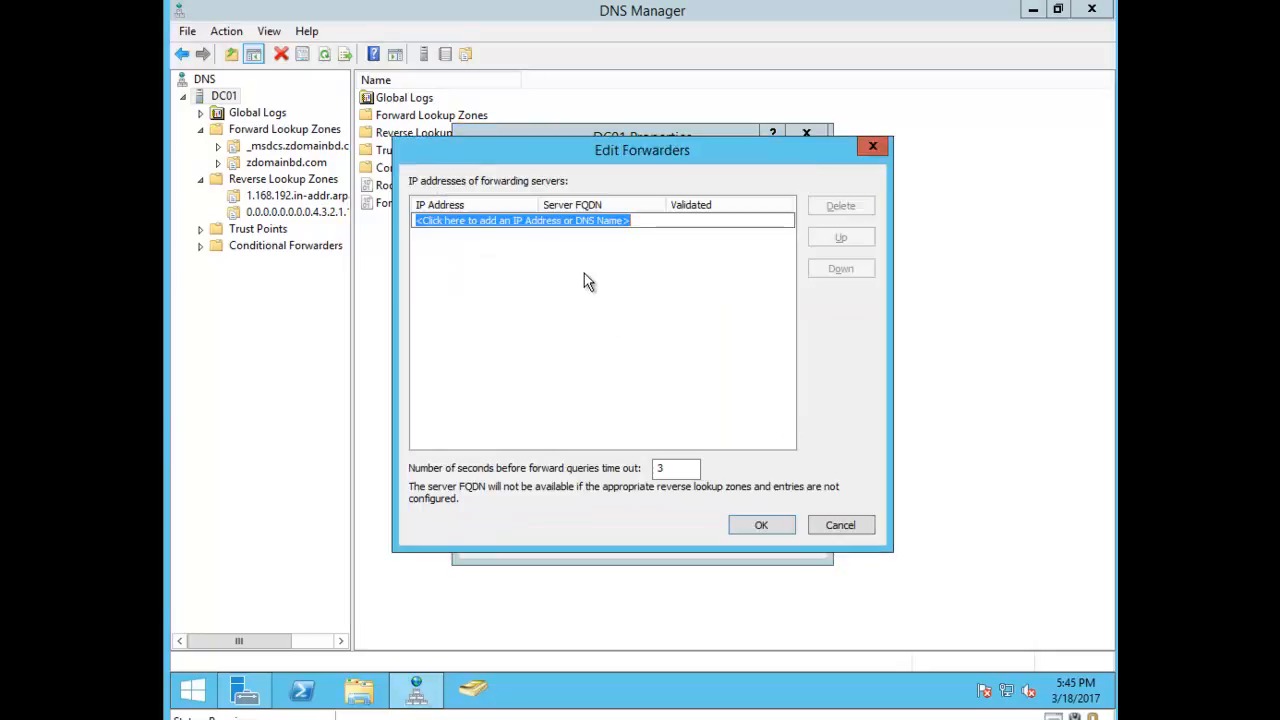
pyautogui.write('8.8.8.8')
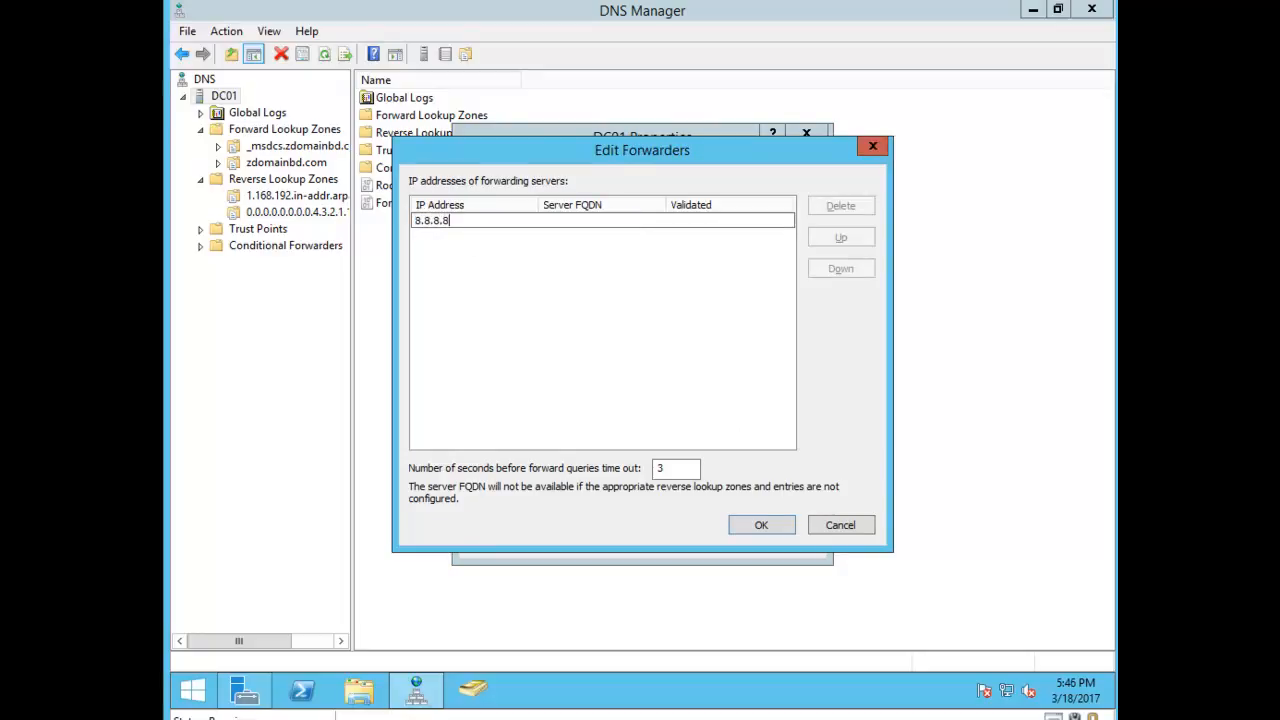
pyautogui.click(763, 530)
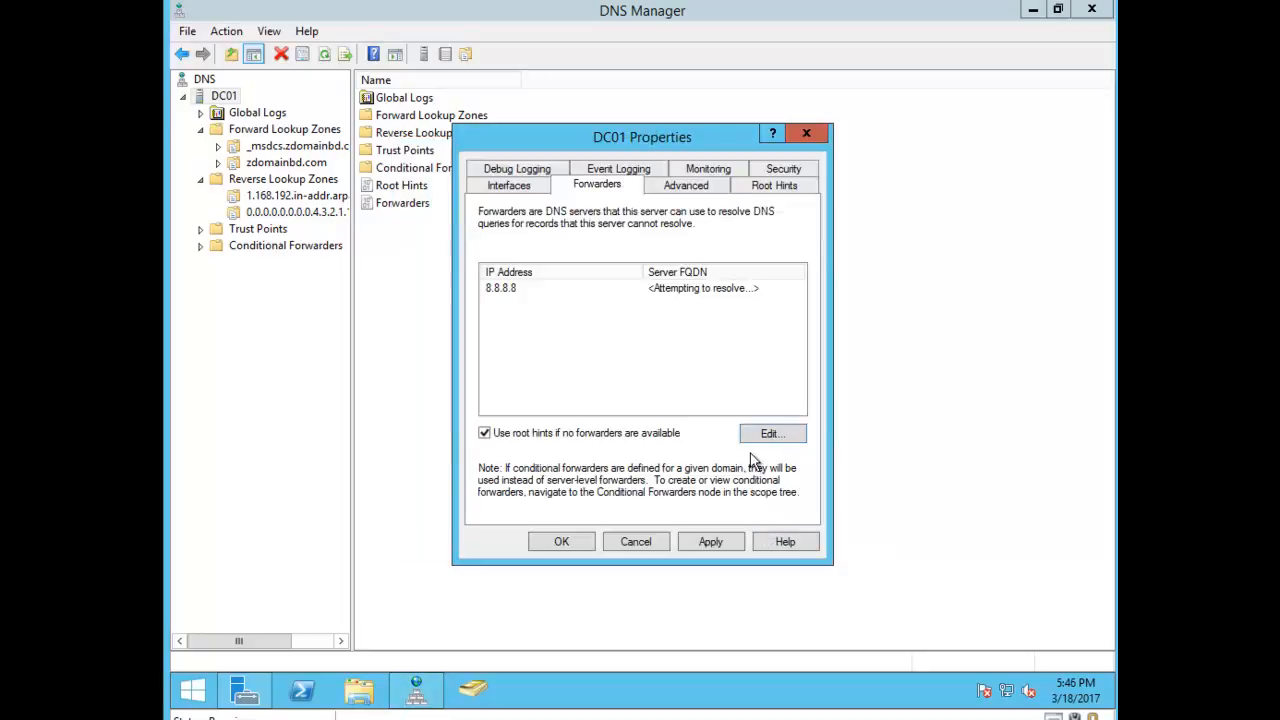
pyautogui.click(710, 541)
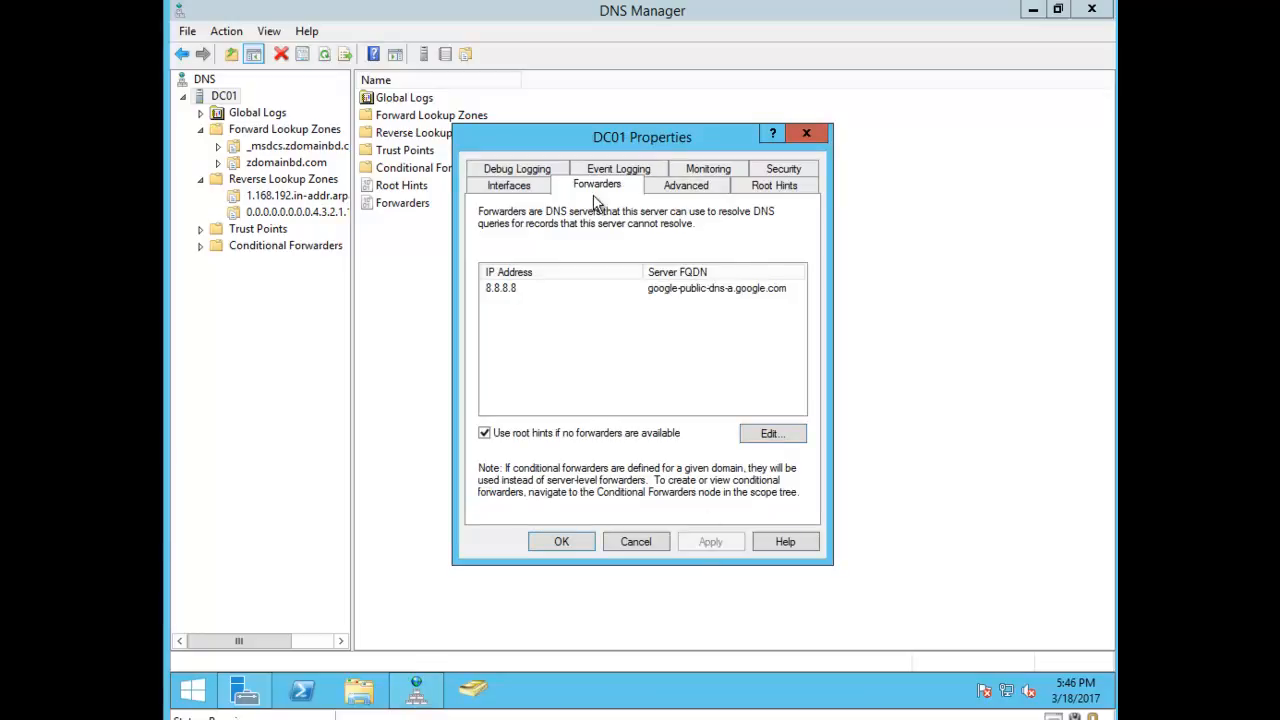
pyautogui.click(688, 190)
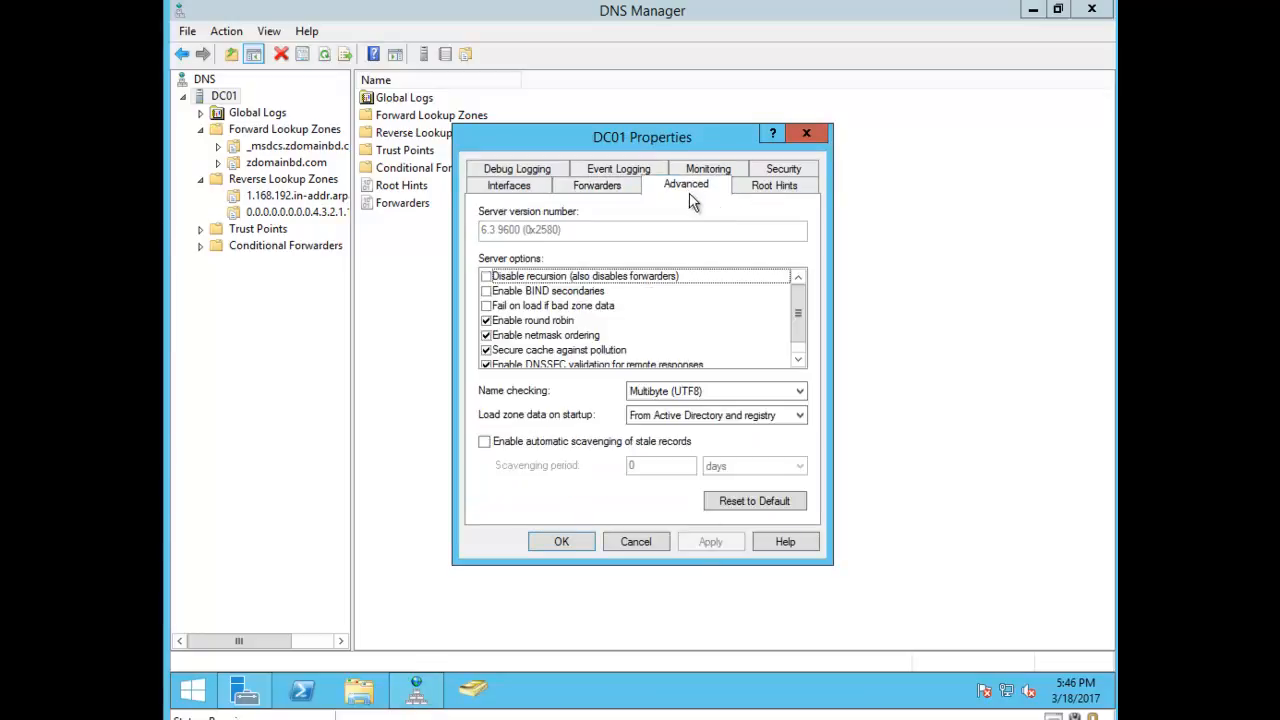
# - Enable automatic scavenging of stale records on DC01 with a 7-day scavenging period
pyautogui.click(549, 442)
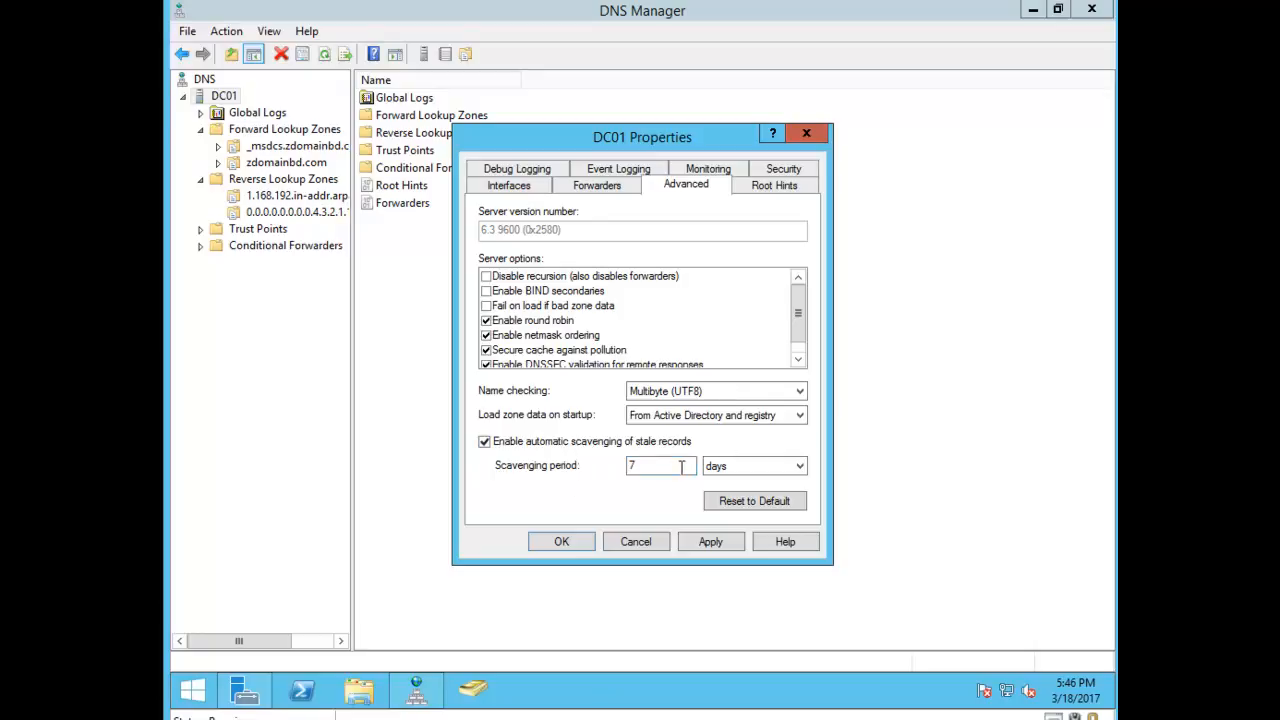
pyautogui.moveTo(669, 467); pyautogui.dragTo(616, 470)
# - Turn on automatic simple-query monitoring tests for DC01 and run one, confirming it passes
pyautogui.click(713, 172)
pyautogui.click(537, 268)
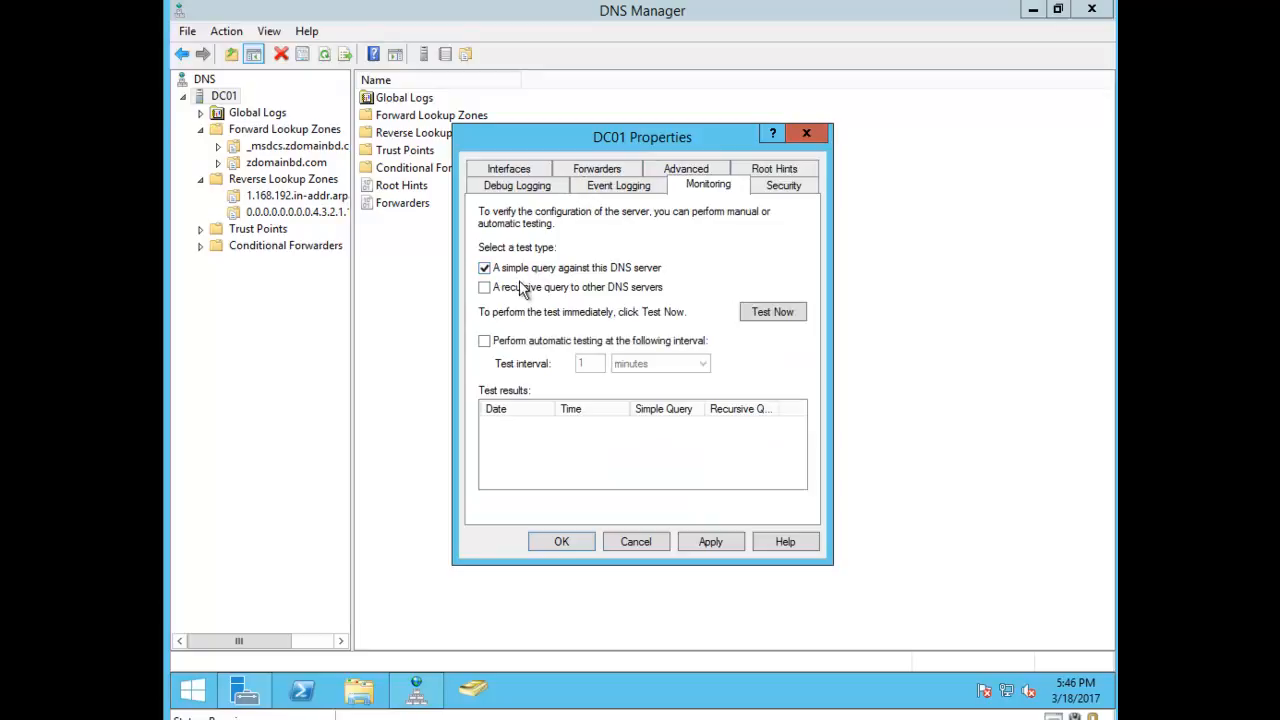
pyautogui.click(520, 341)
pyautogui.click(769, 311)
pyautogui.click(731, 425)
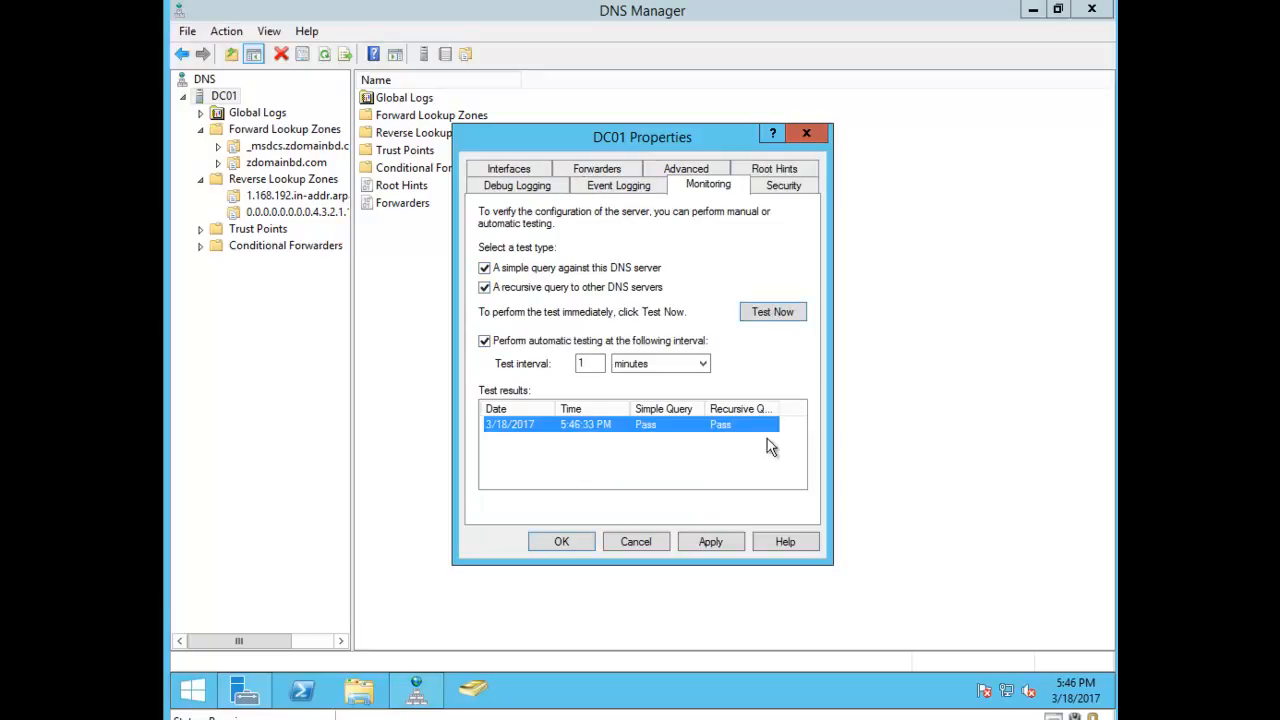
# - Apply DC01's settings, review Interfaces, Forwarders and Advanced, then close the properties
pyautogui.click(711, 542)
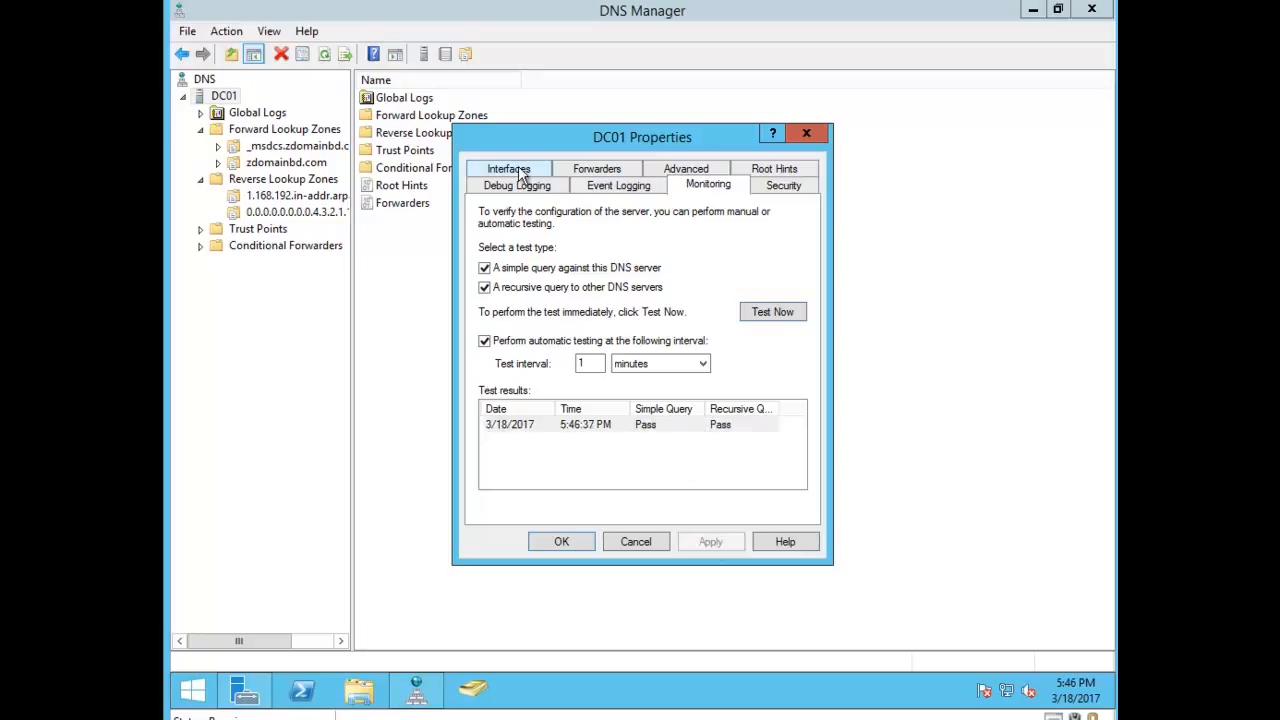
pyautogui.click(510, 170)
pyautogui.click(600, 183)
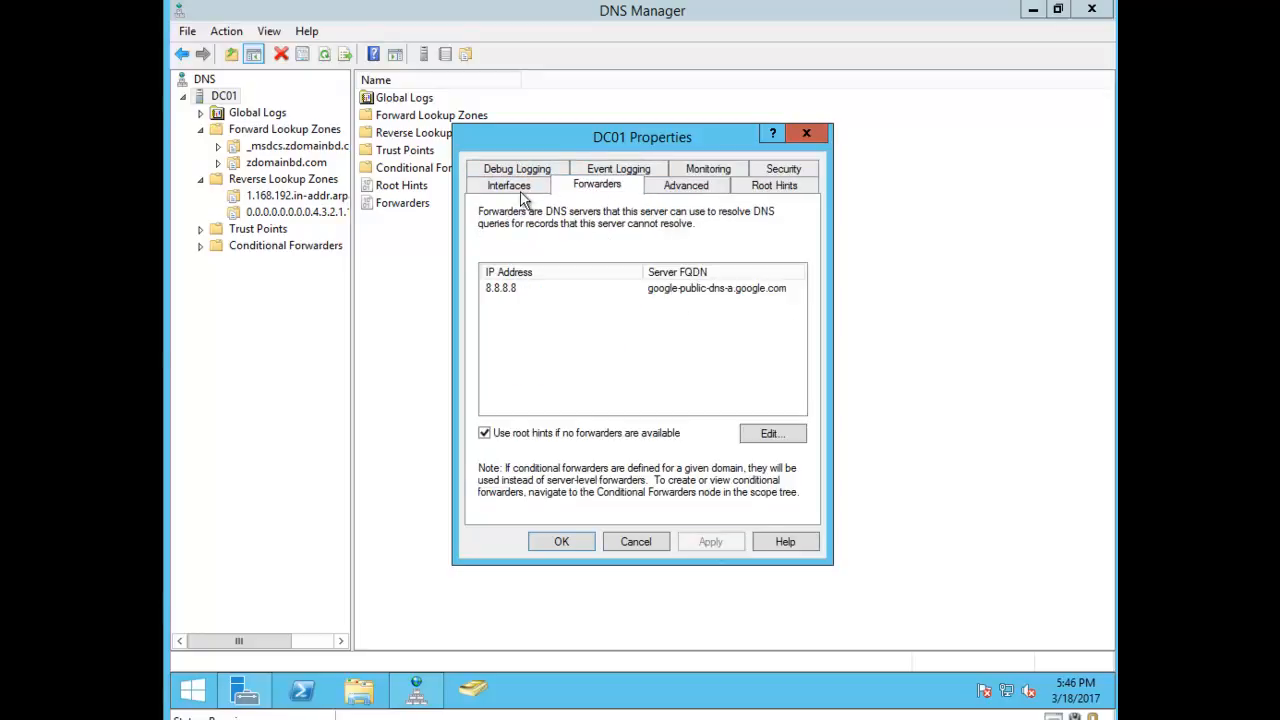
pyautogui.click(700, 188)
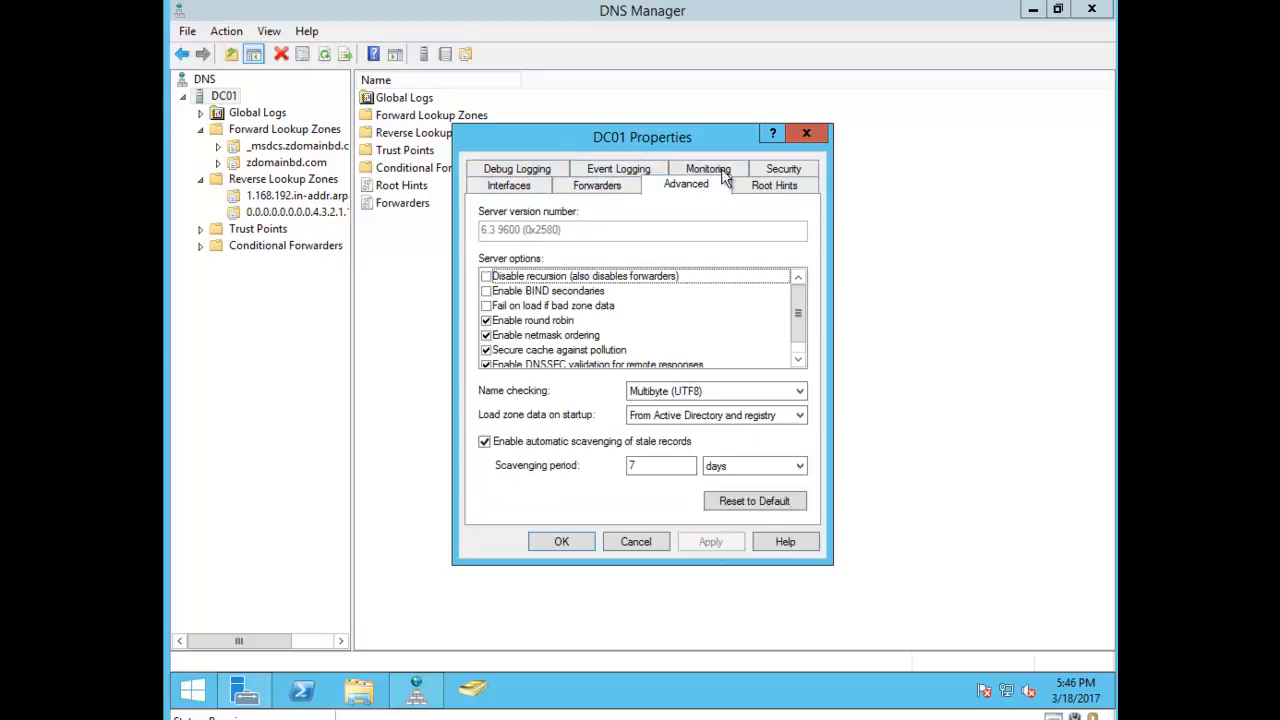
pyautogui.click(562, 544)
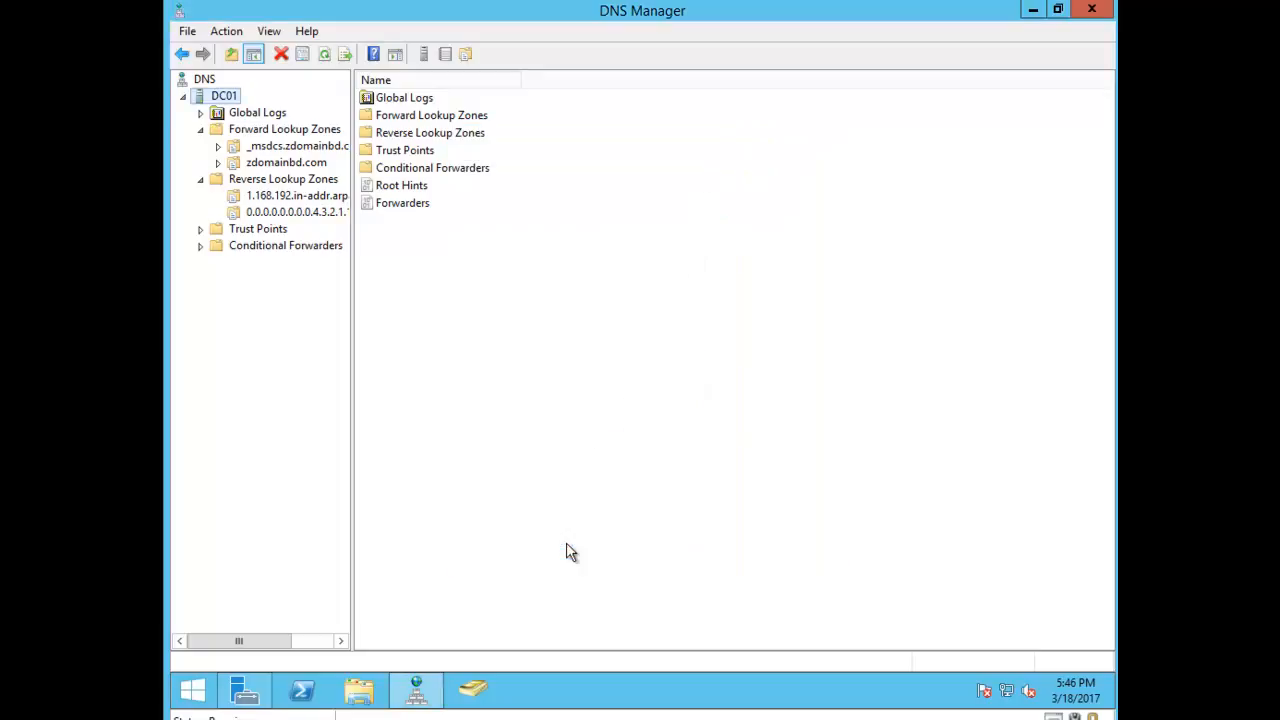
# - Enable stale-record scavenging on the _msdcs.zdomainbd.com zone, keeping forest-wide replication
pyautogui.click(268, 148)
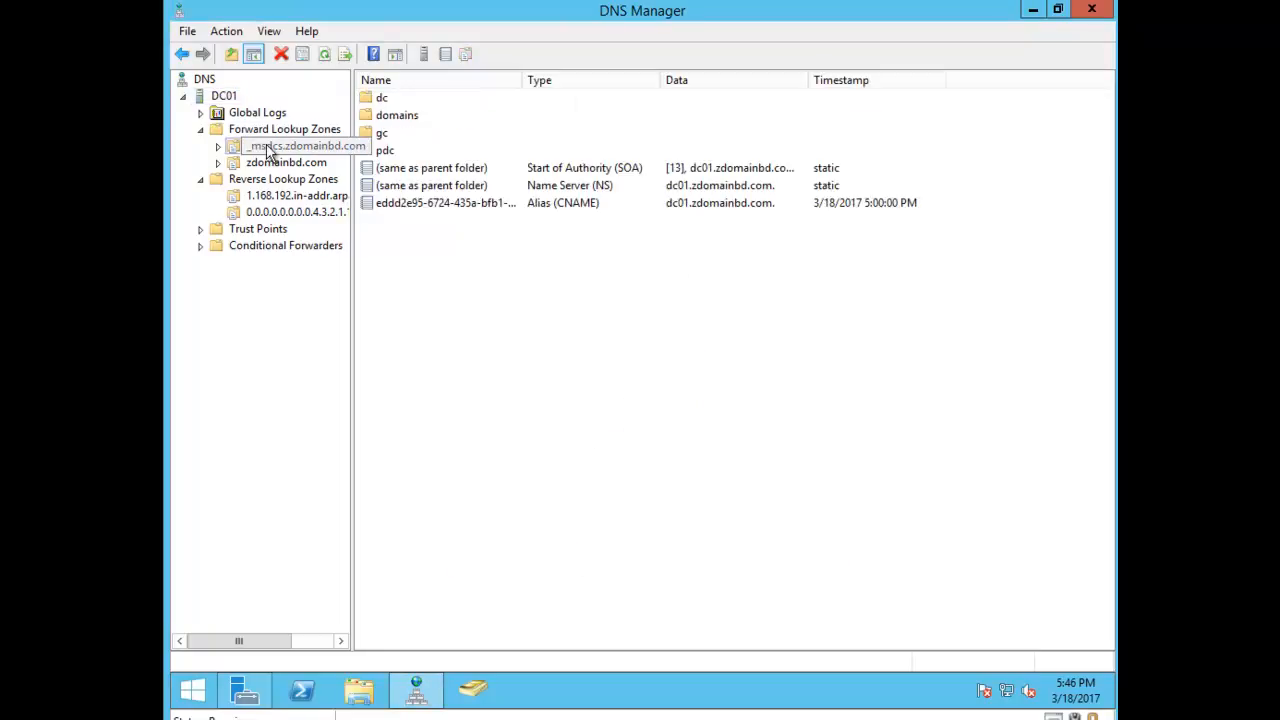
pyautogui.rightClick(268, 148)
pyautogui.click(363, 455)
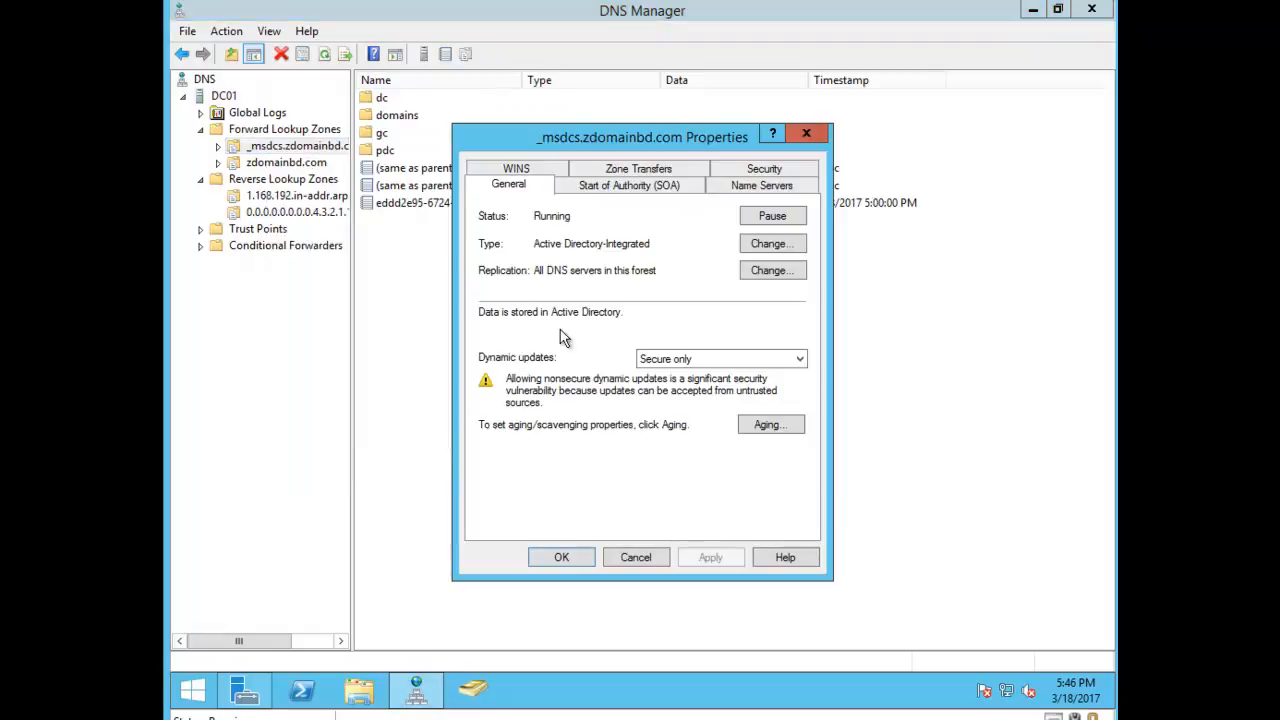
pyautogui.click(765, 427)
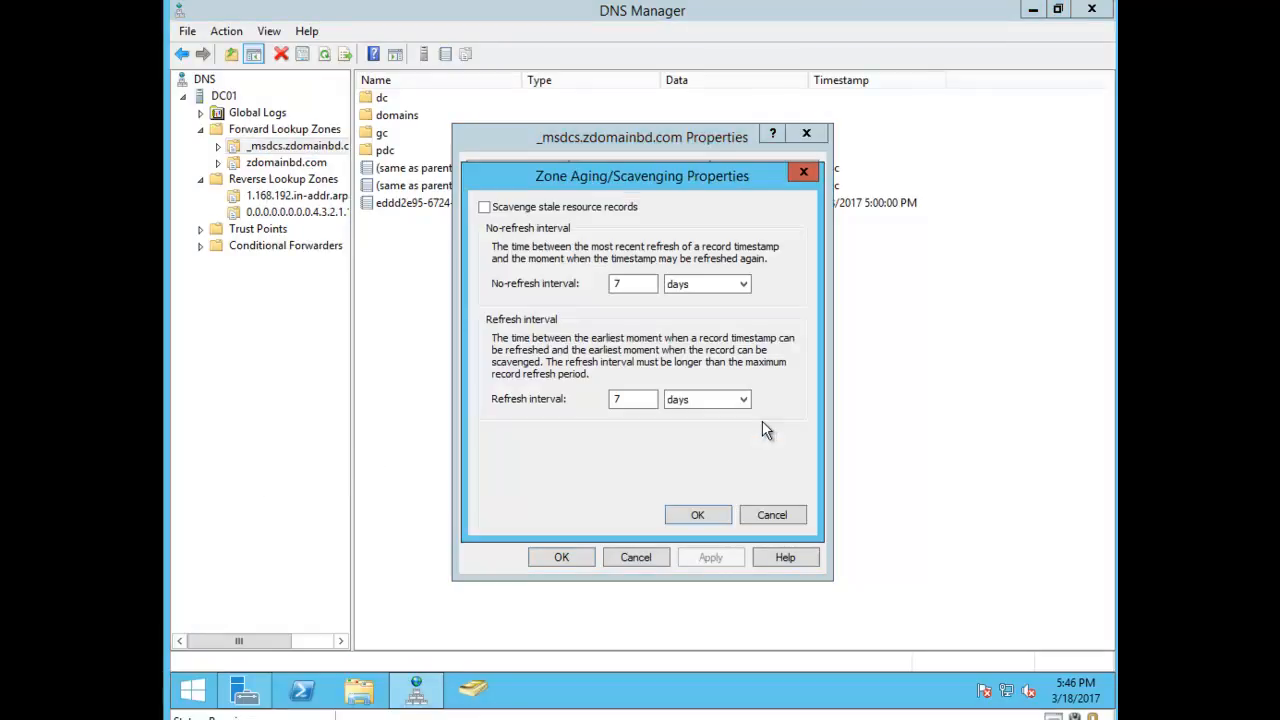
pyautogui.click(692, 511)
pyautogui.click(770, 270)
pyautogui.click(716, 472)
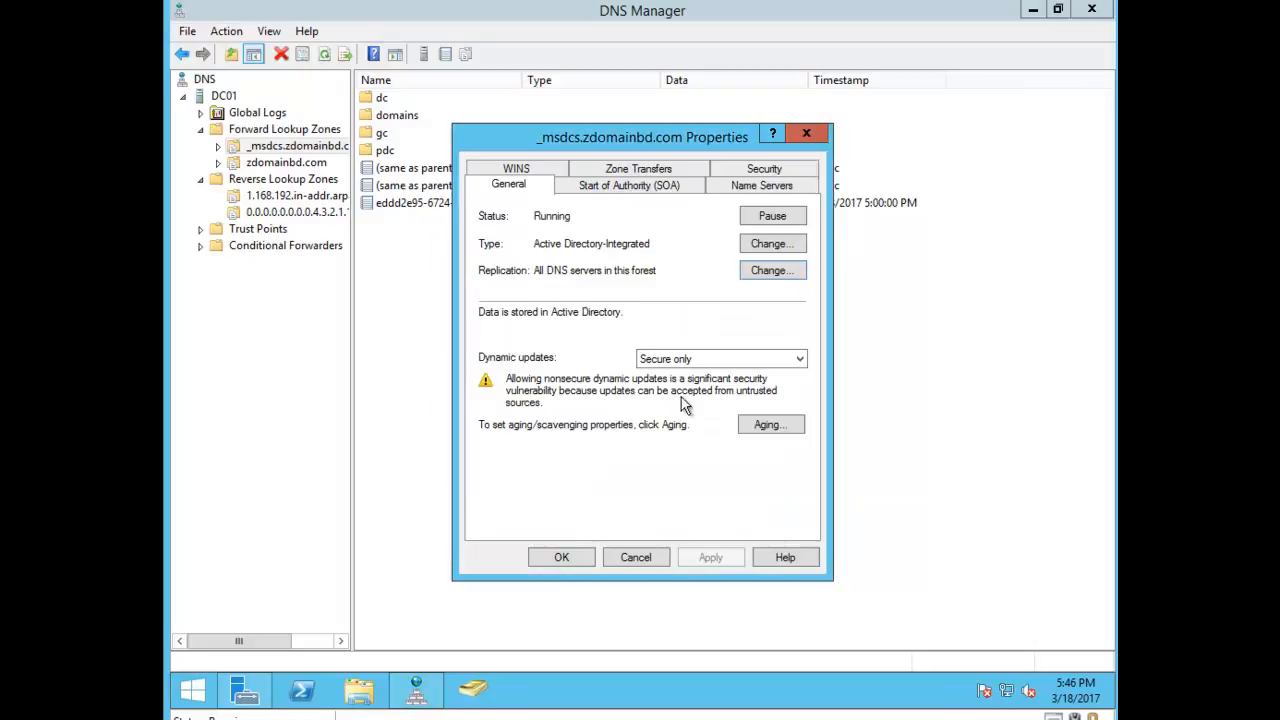
# - Edit the dc01 name server record so 192.168.1.50 is listed ahead of 2001:1234::2
pyautogui.click(760, 184)
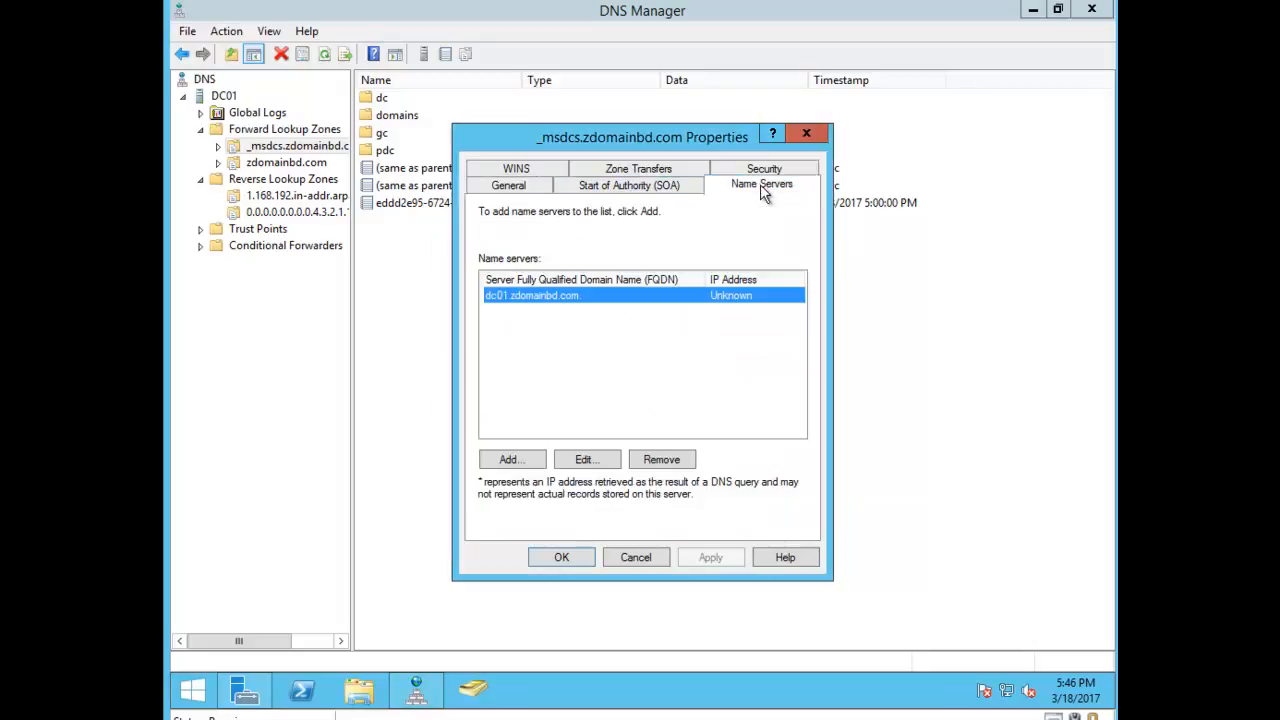
pyautogui.click(610, 460)
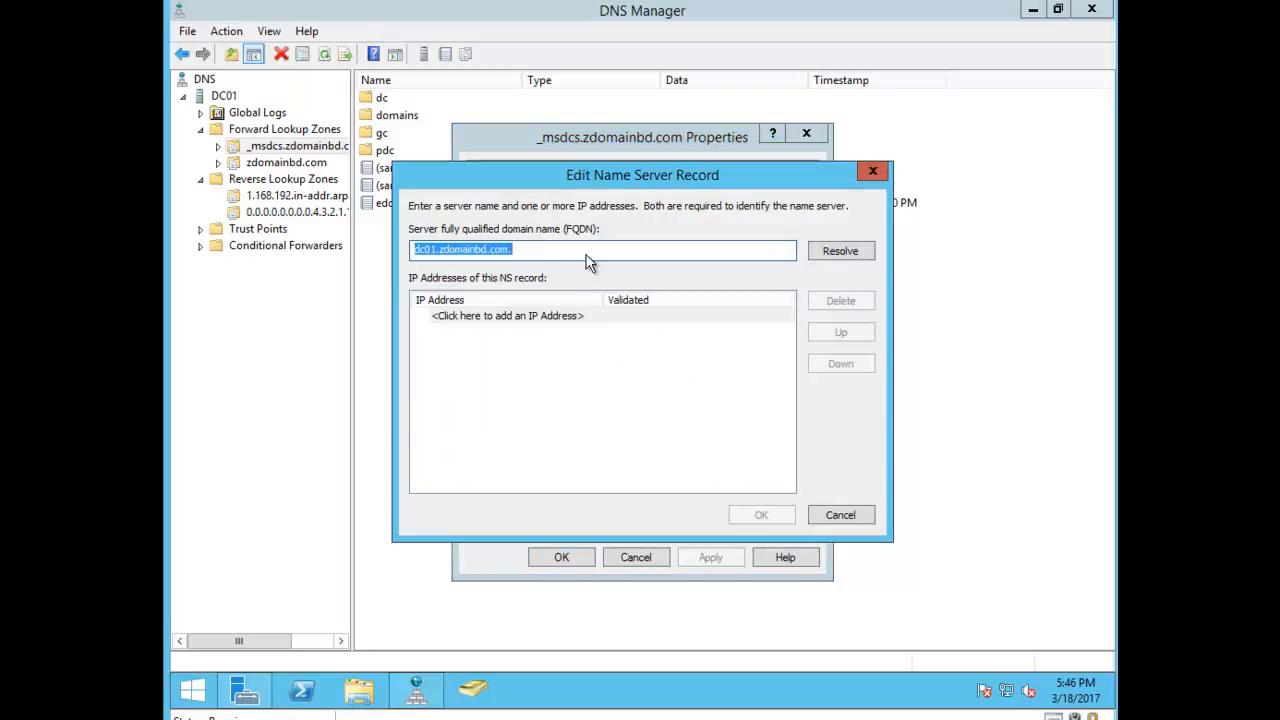
pyautogui.click(841, 252)
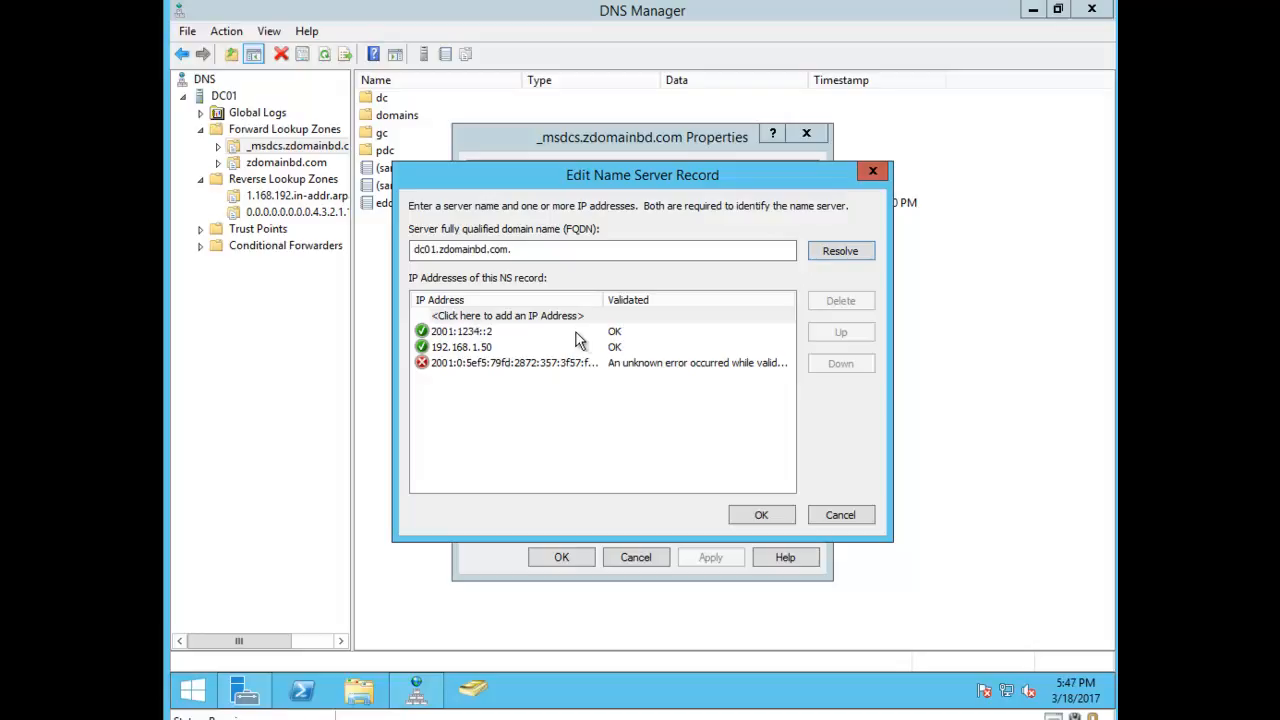
pyautogui.click(452, 348)
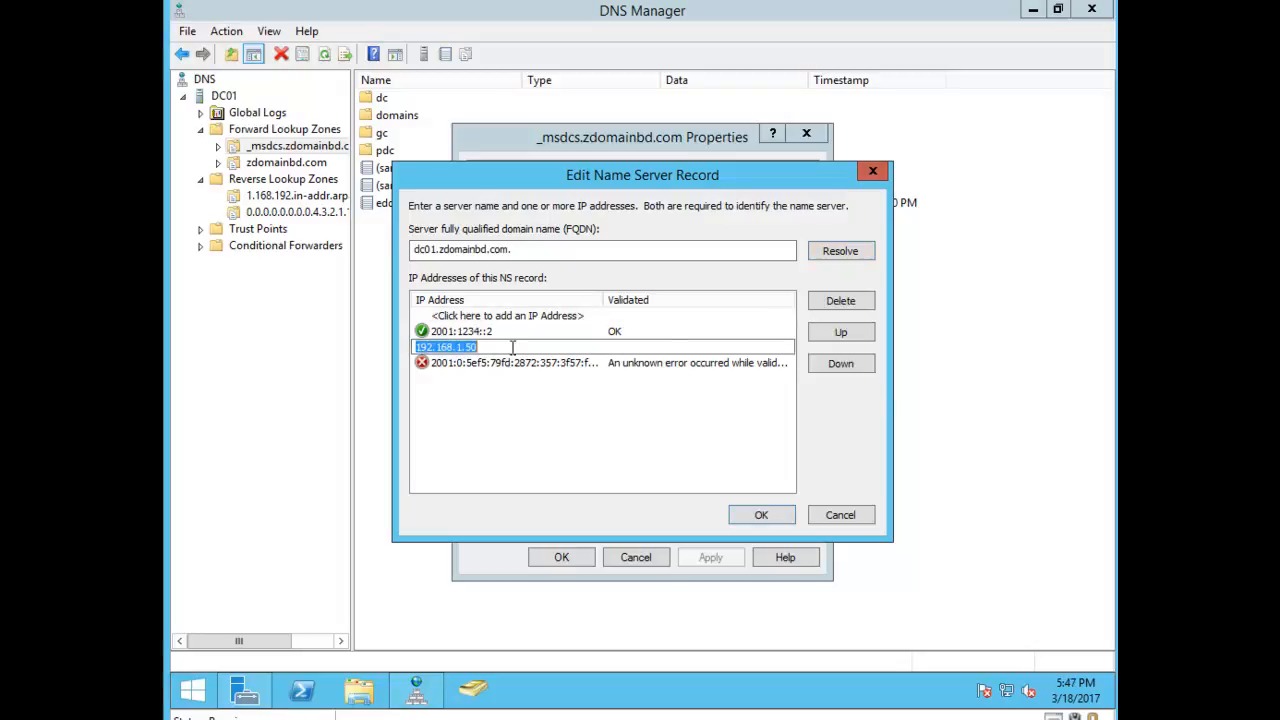
pyautogui.click(841, 331)
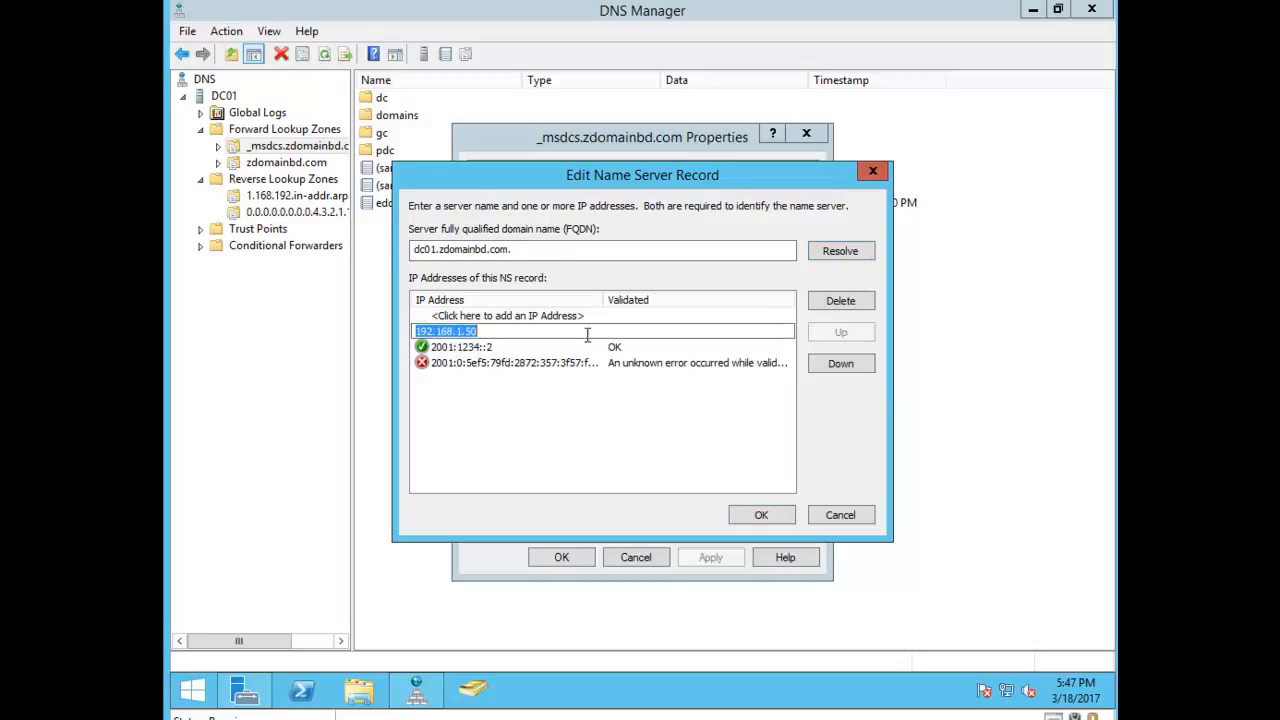
pyautogui.click(765, 516)
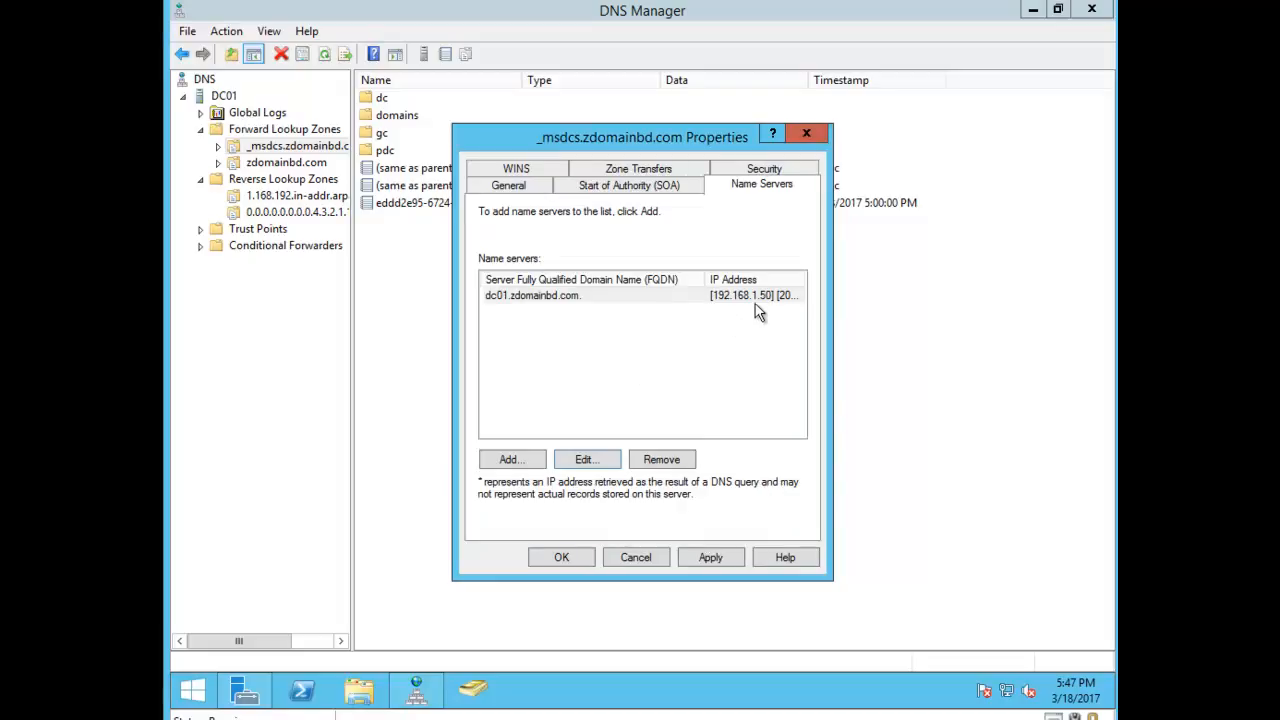
# - Apply the _msdcs zone's name server changes and close its properties
pyautogui.click(719, 561)
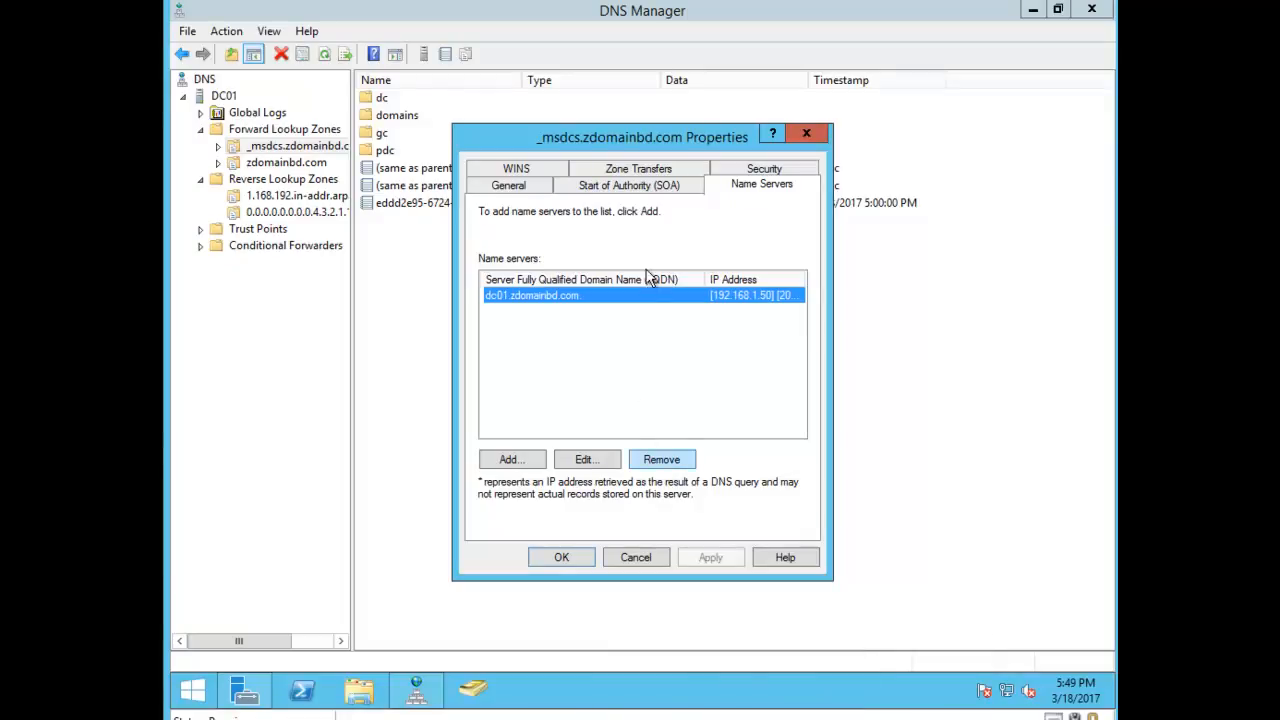
pyautogui.click(510, 187)
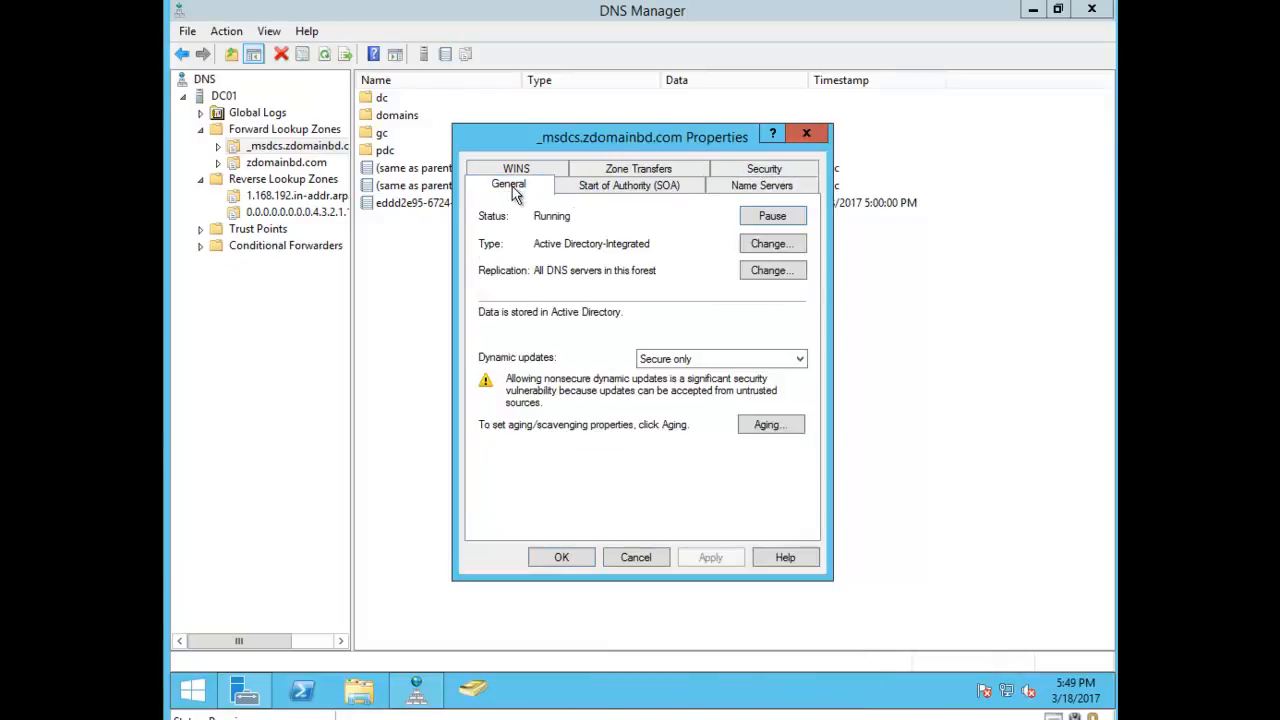
pyautogui.click(562, 557)
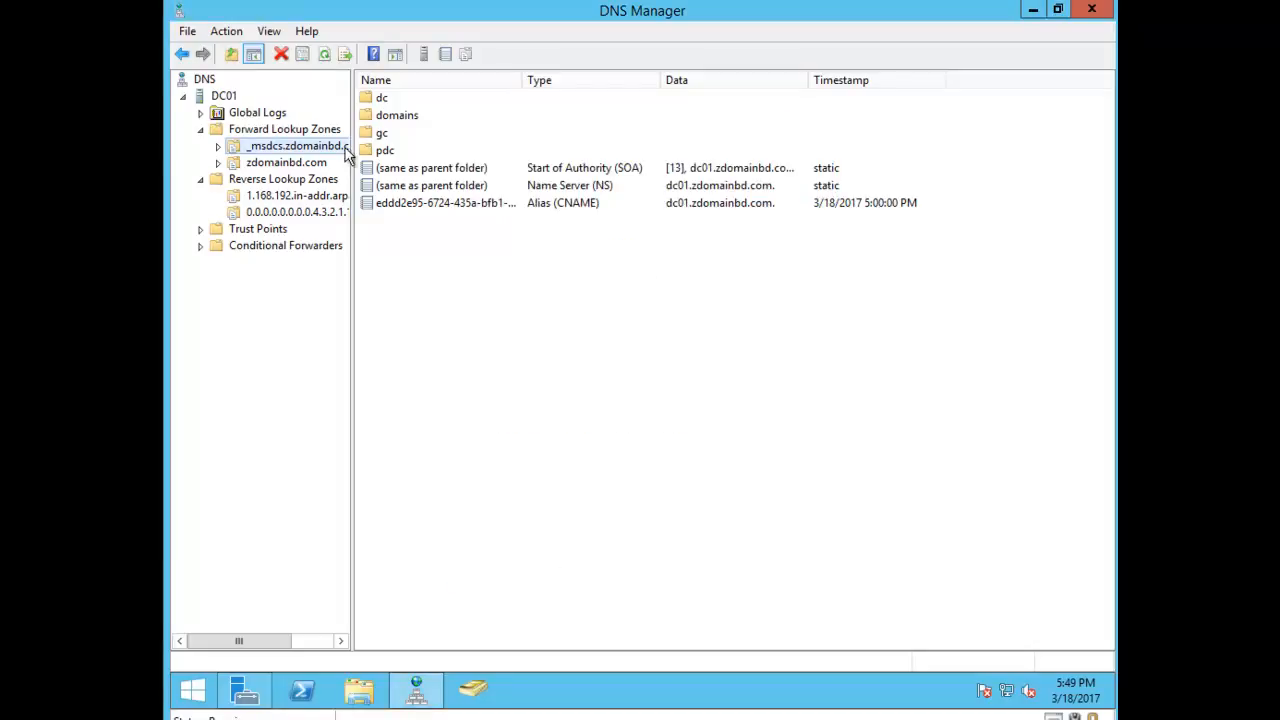
pyautogui.click(290, 164)
# - Enable scavenging of stale records on the zdomainbd.com zone
pyautogui.rightClick(292, 170)
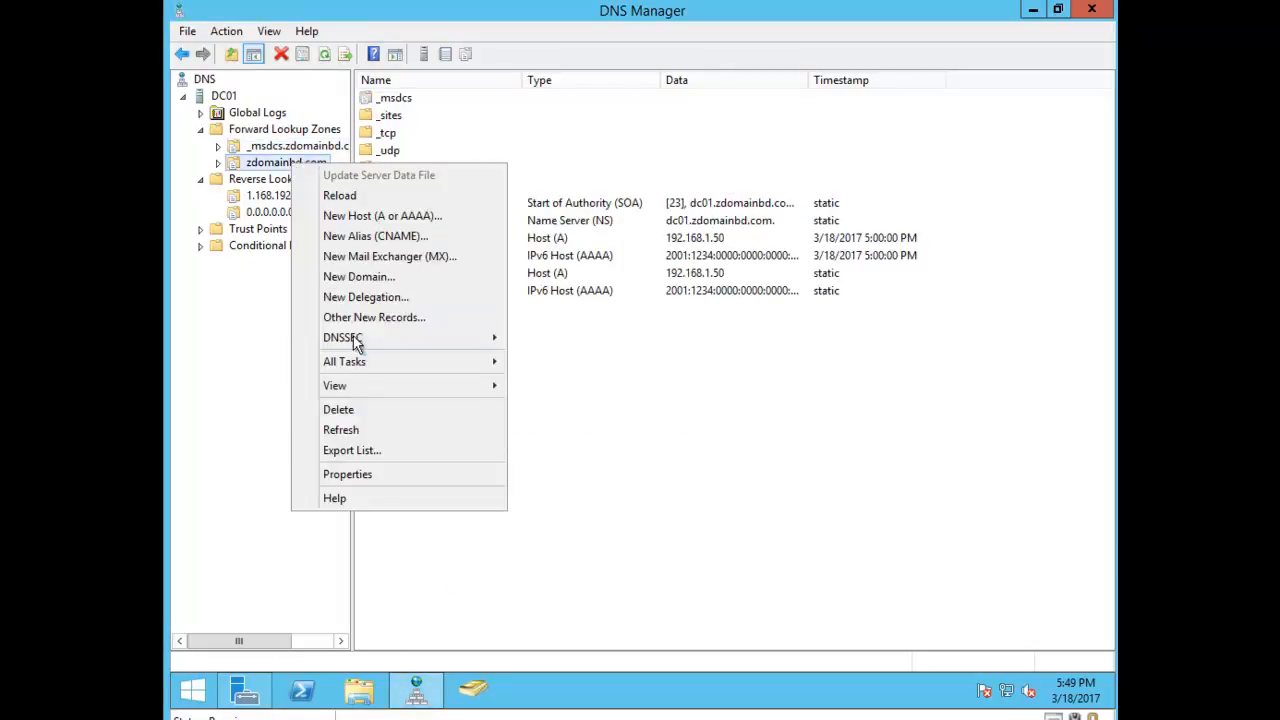
pyautogui.click(386, 476)
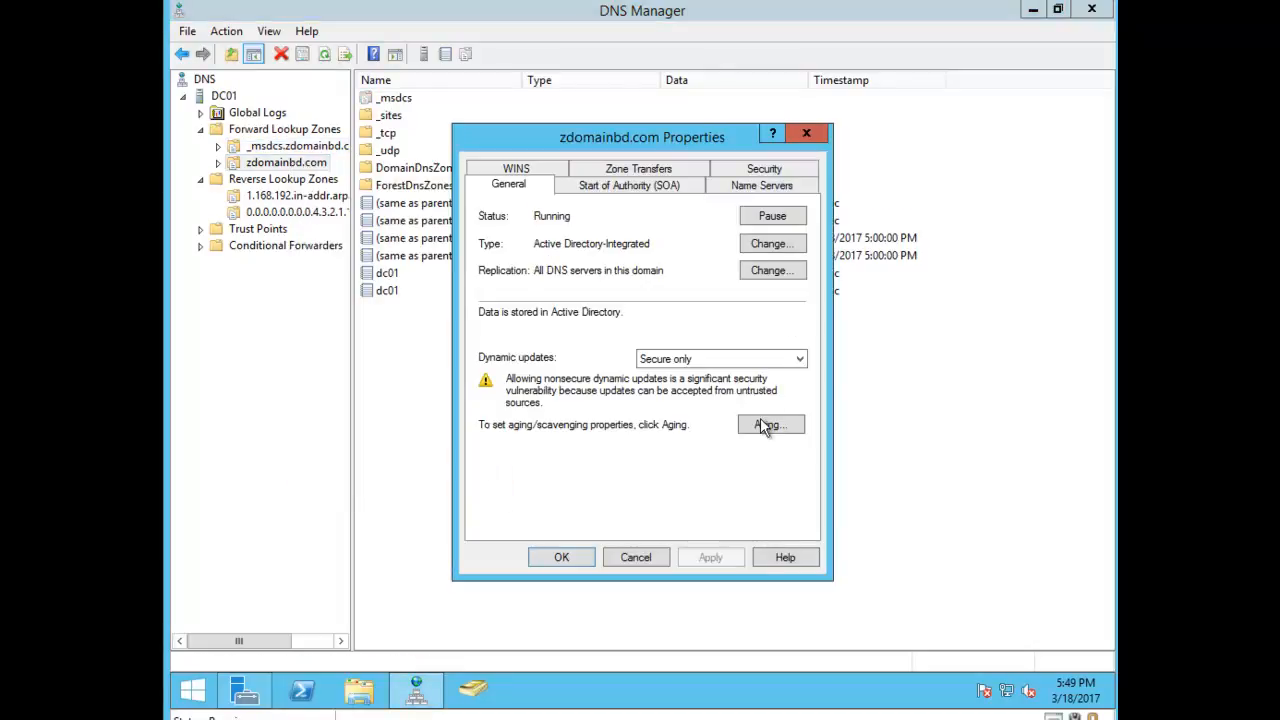
pyautogui.click(744, 425)
pyautogui.click(512, 215)
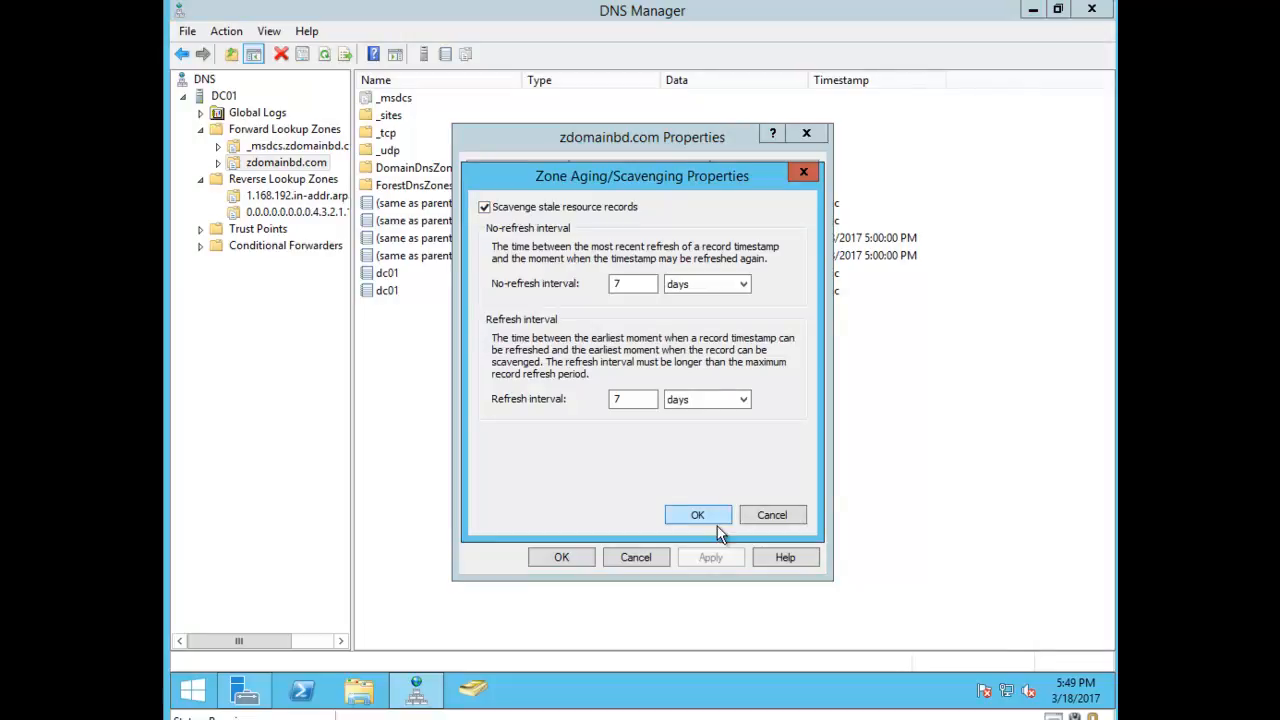
pyautogui.click(700, 515)
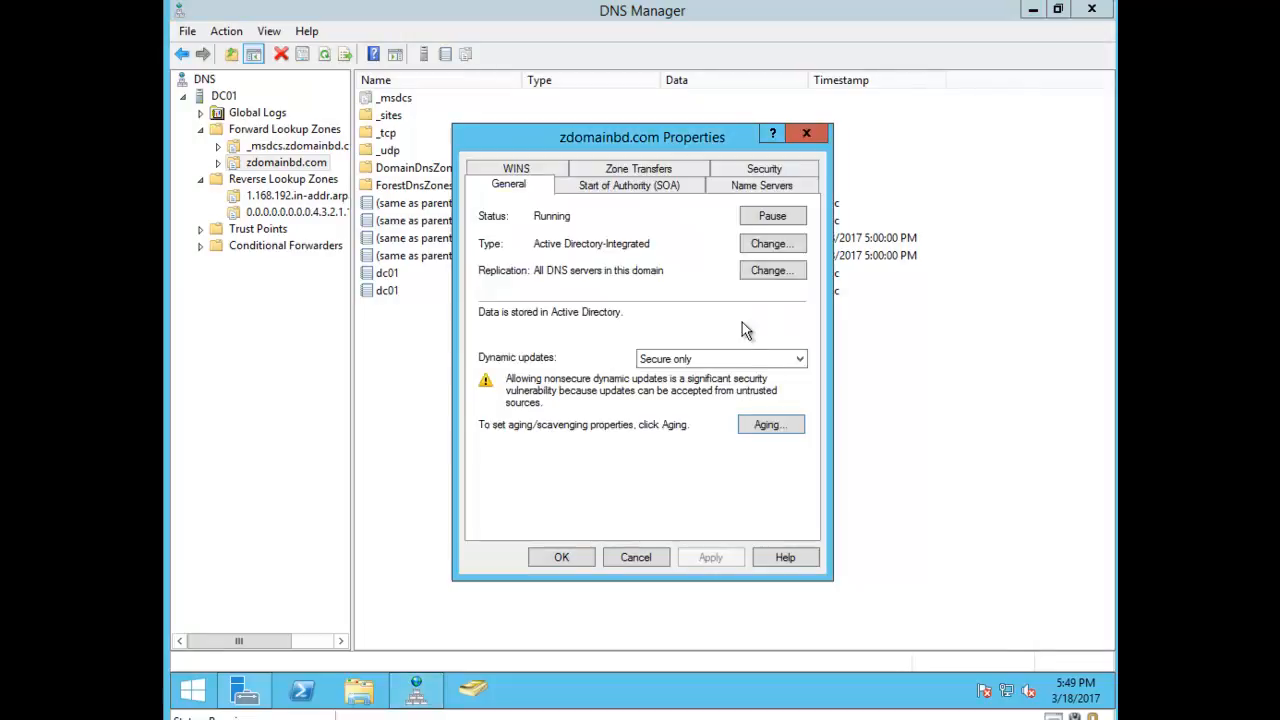
# - Set zdomainbd.com to replicate to all DNS servers in the forest, apply, and close
pyautogui.click(772, 271)
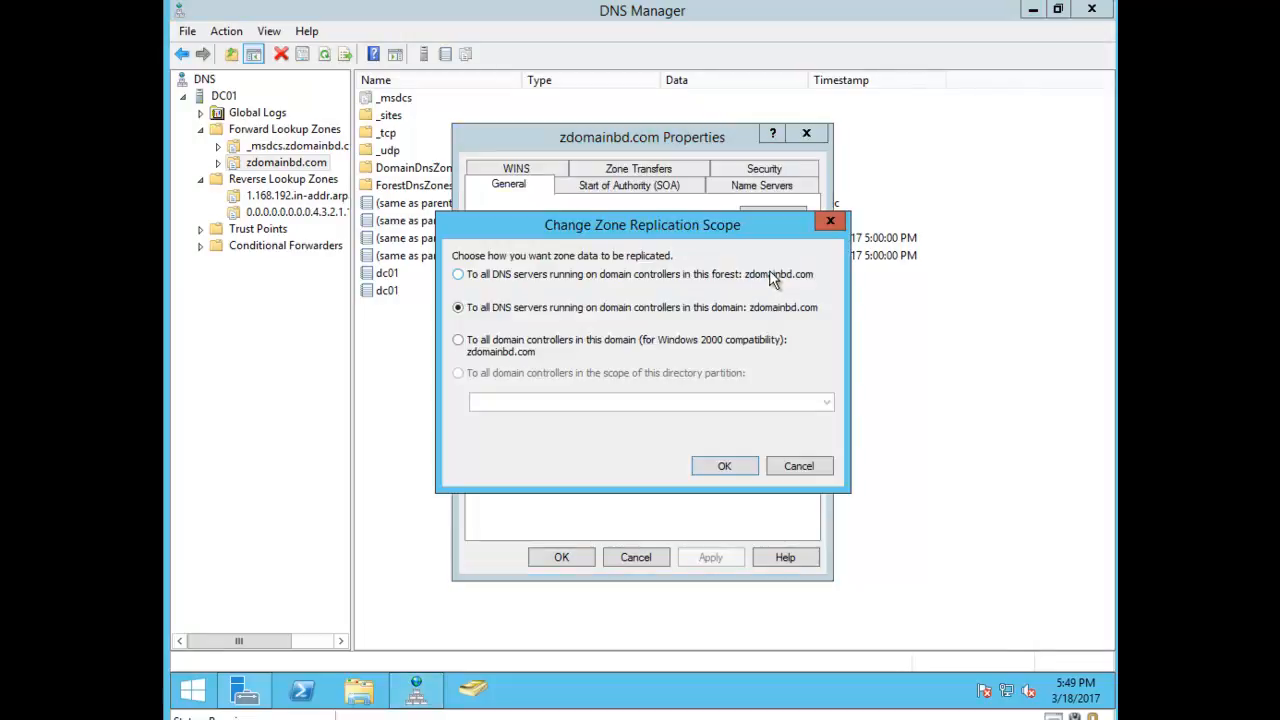
pyautogui.click(537, 283)
pyautogui.click(727, 469)
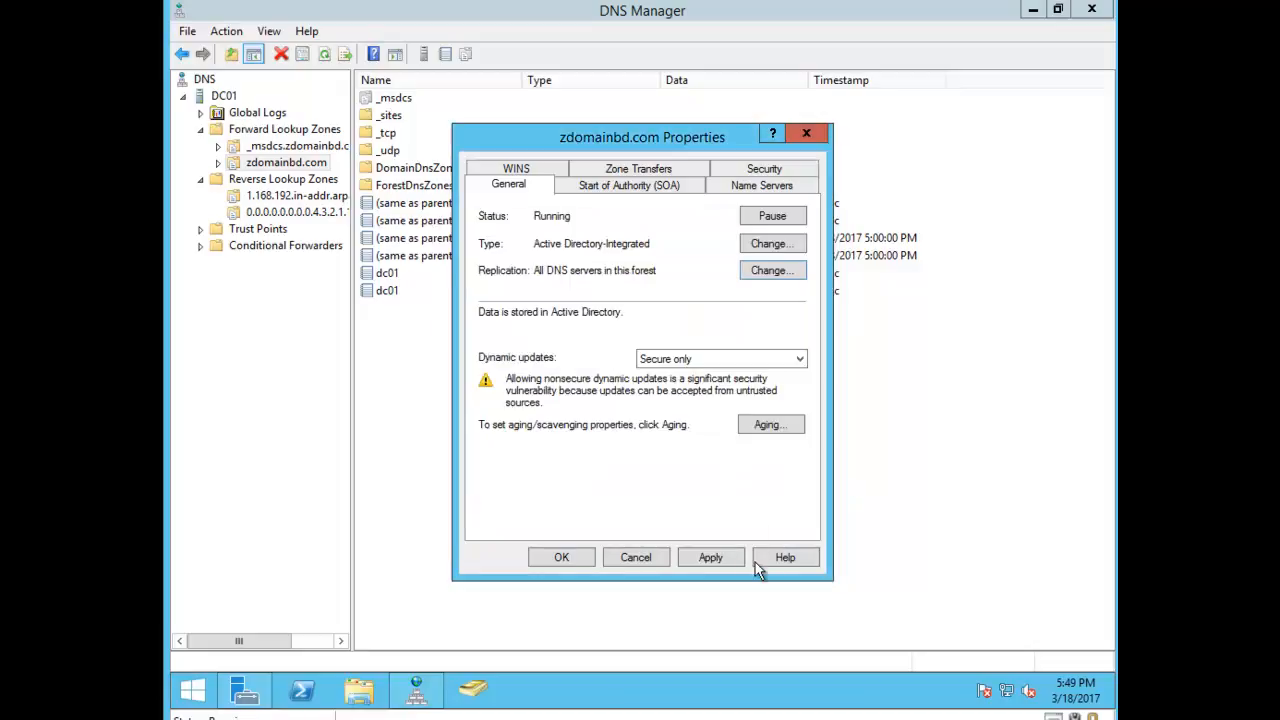
pyautogui.click(710, 558)
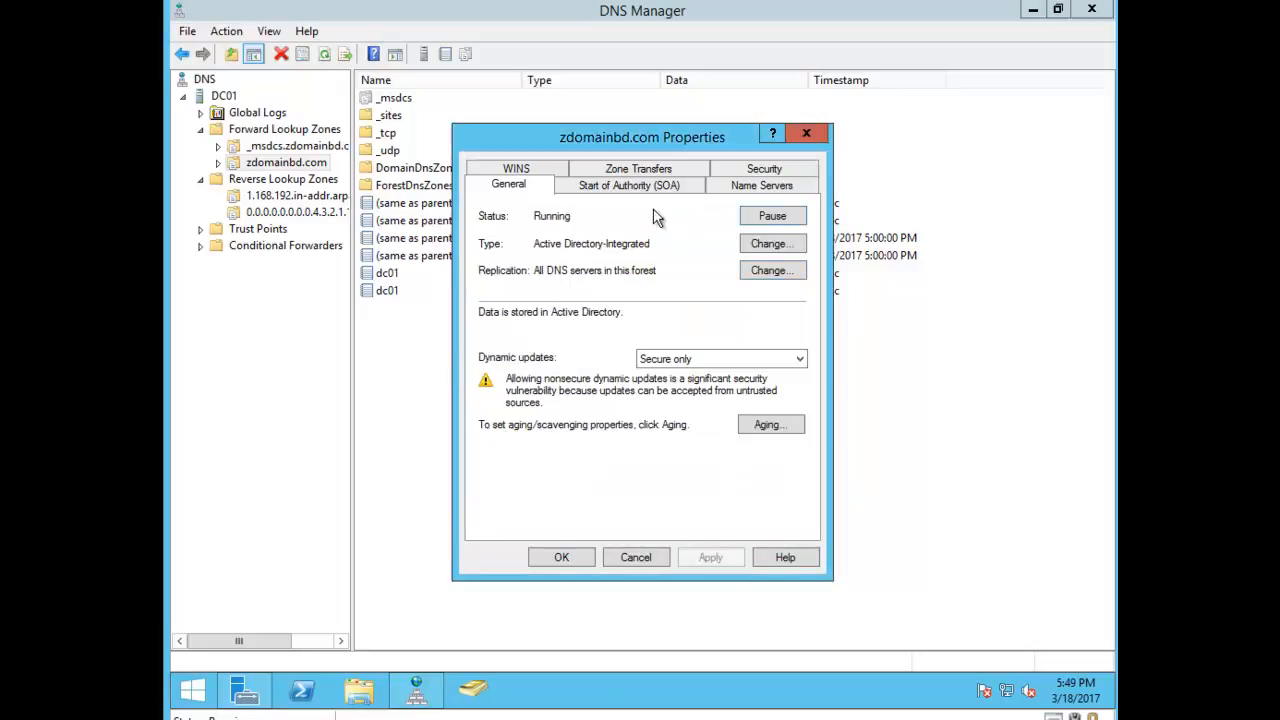
pyautogui.click(780, 188)
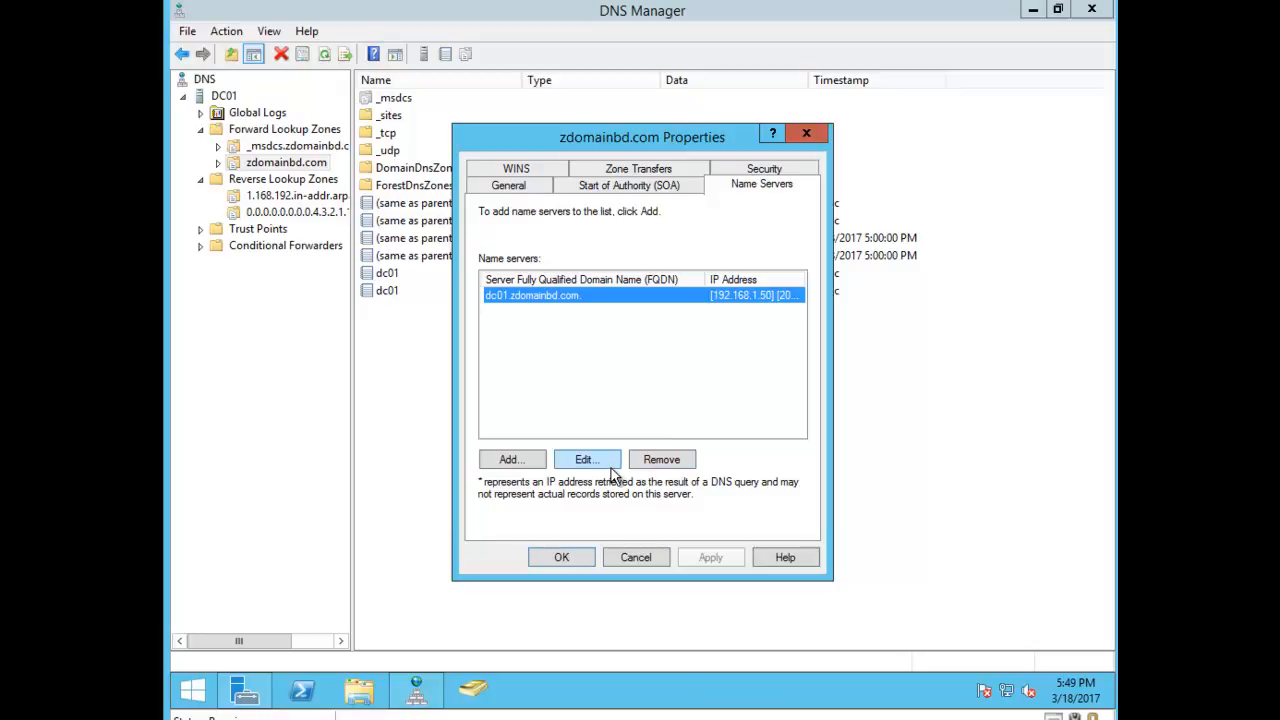
pyautogui.click(522, 192)
pyautogui.click(570, 558)
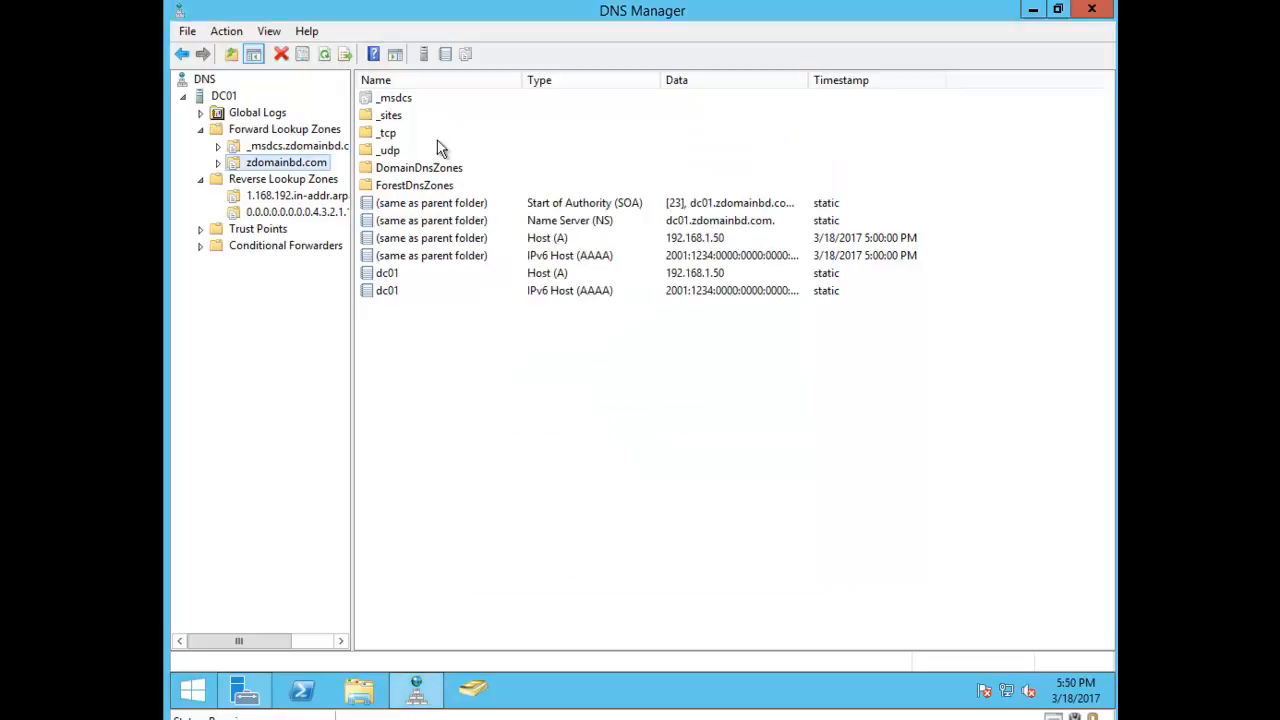
# - Enable stale-record scavenging on 1.168.192.in-addr.arpa, keeping forest-wide replication
pyautogui.click(282, 197)
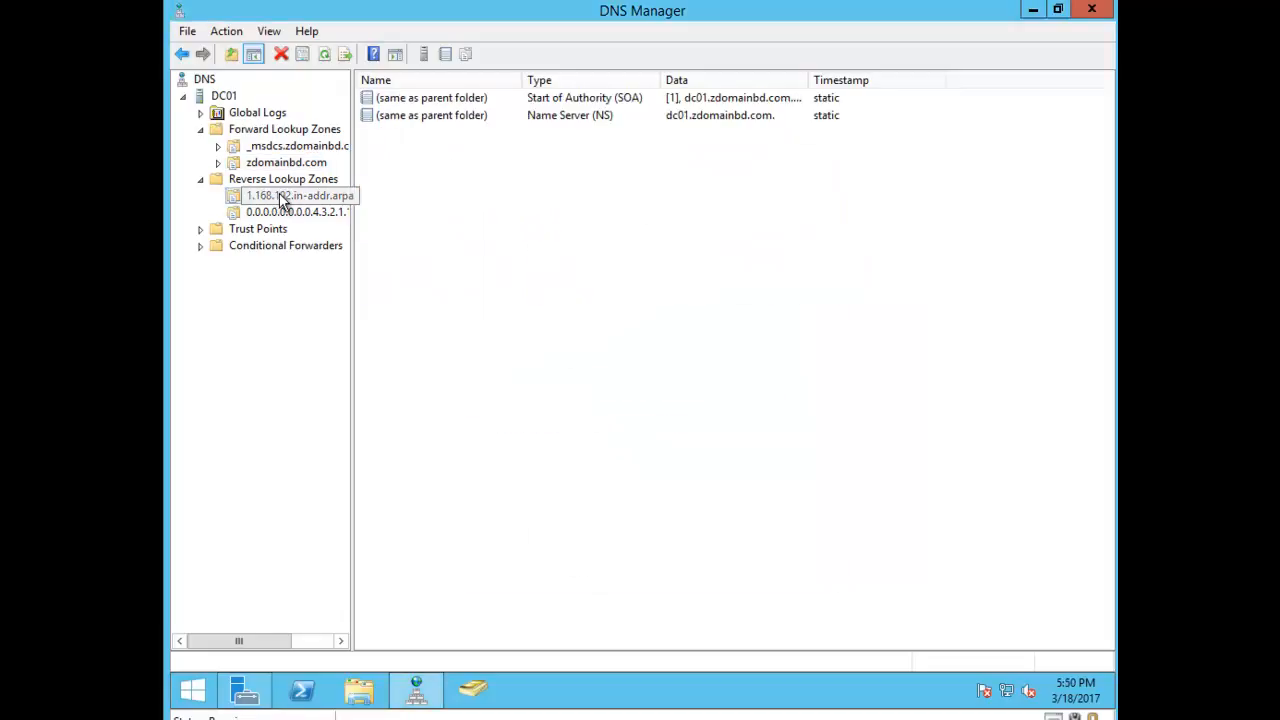
pyautogui.rightClick(281, 199)
pyautogui.click(362, 461)
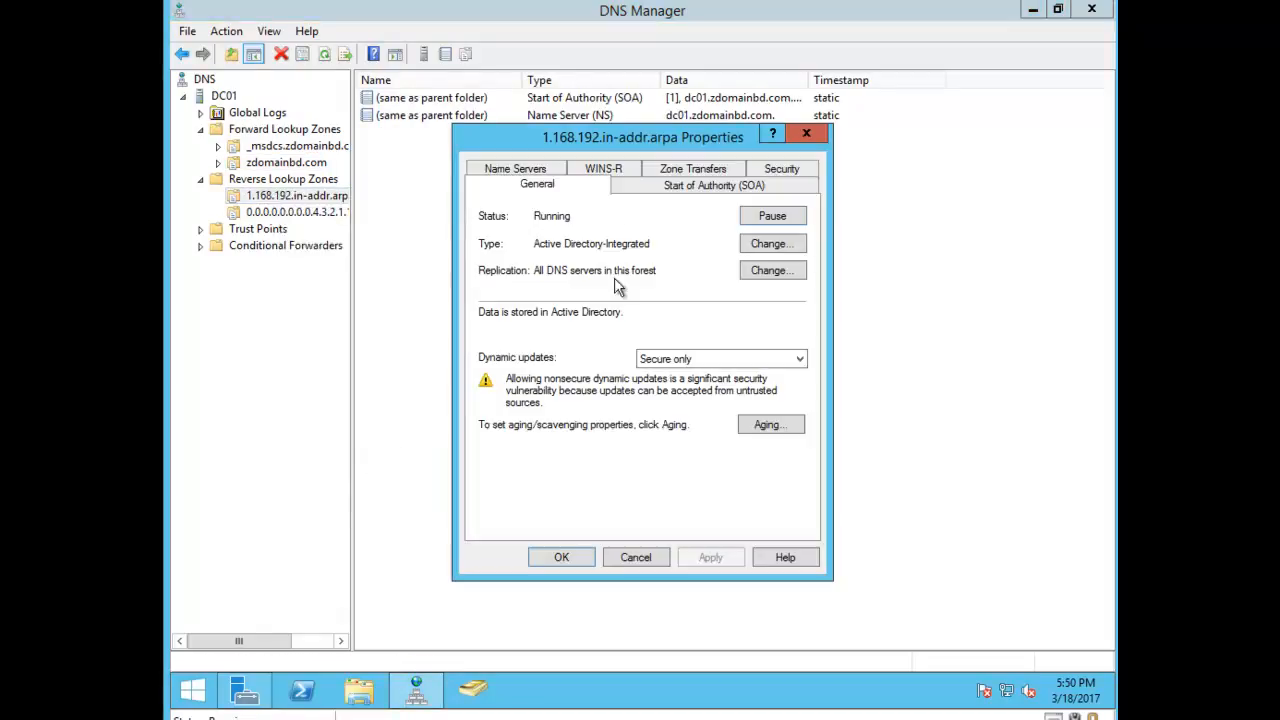
pyautogui.click(775, 270)
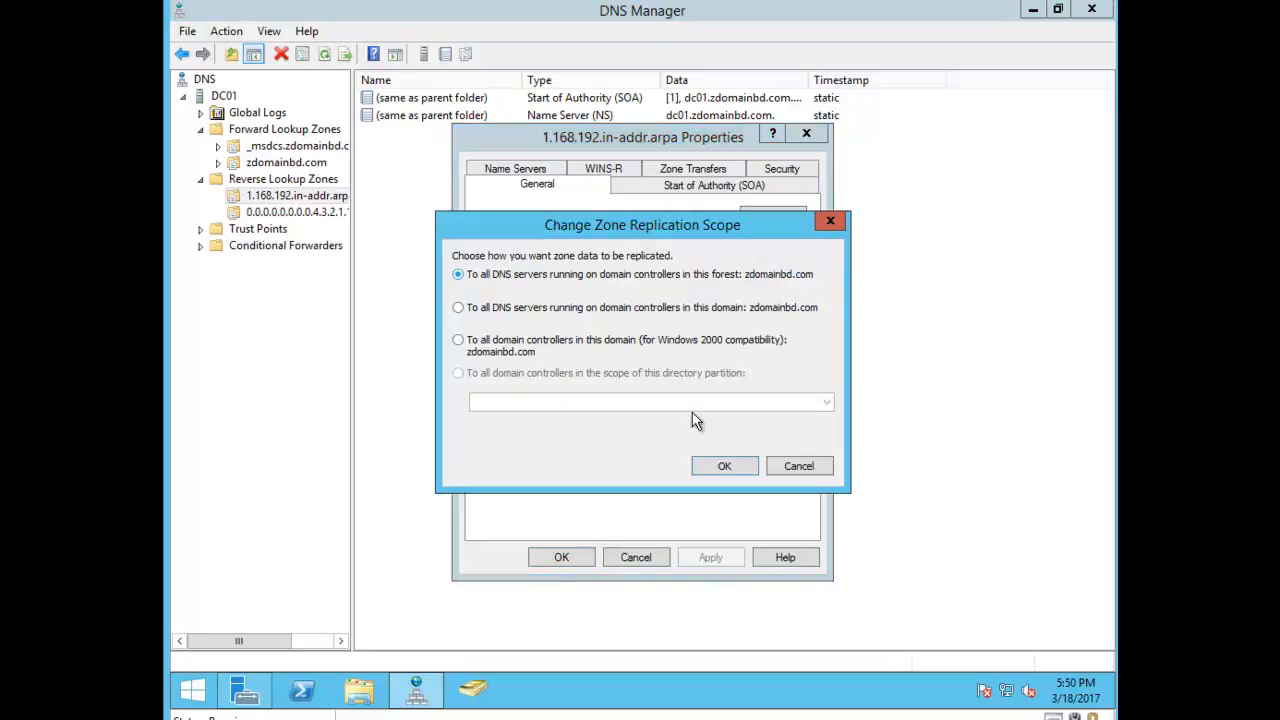
pyautogui.click(718, 465)
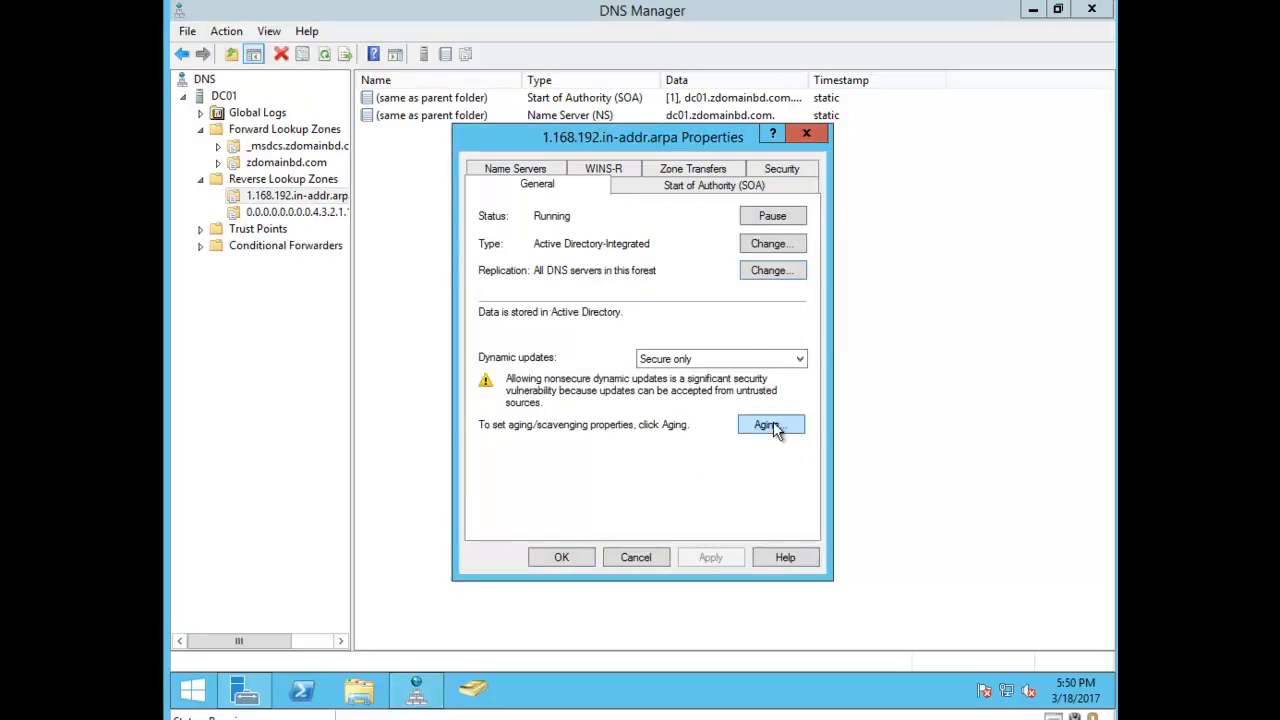
pyautogui.click(771, 425)
pyautogui.click(520, 214)
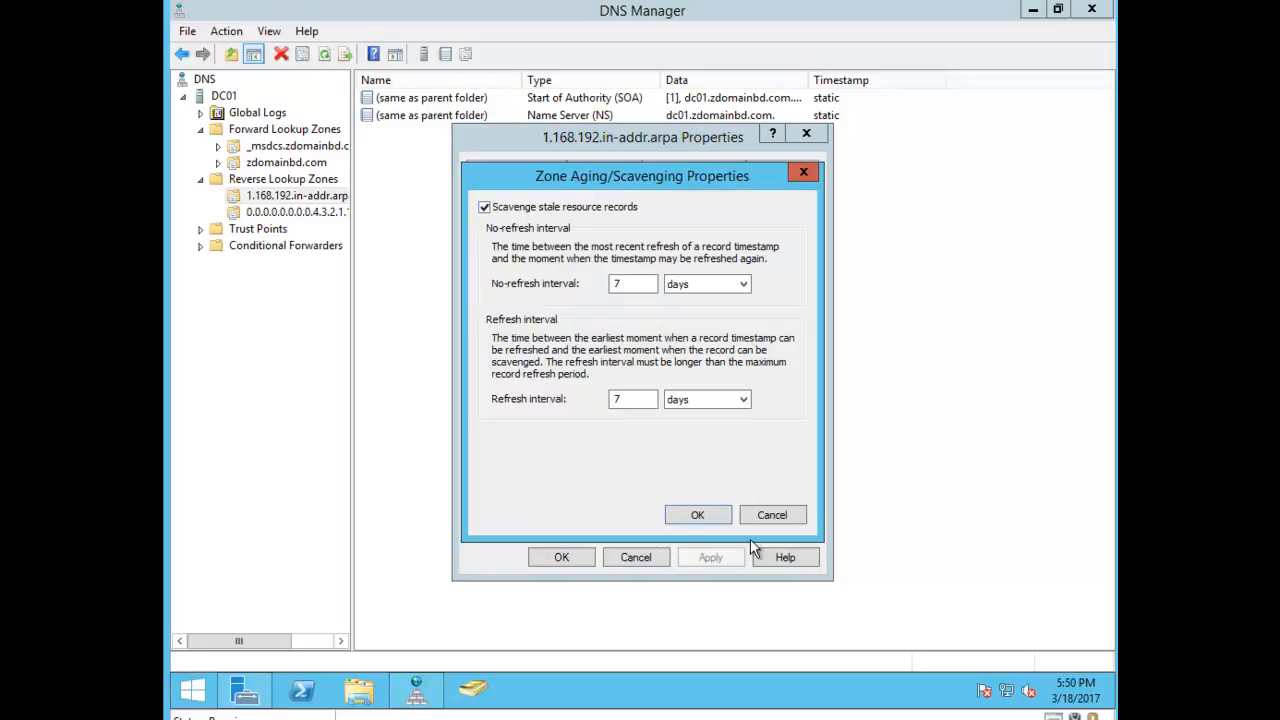
pyautogui.click(715, 517)
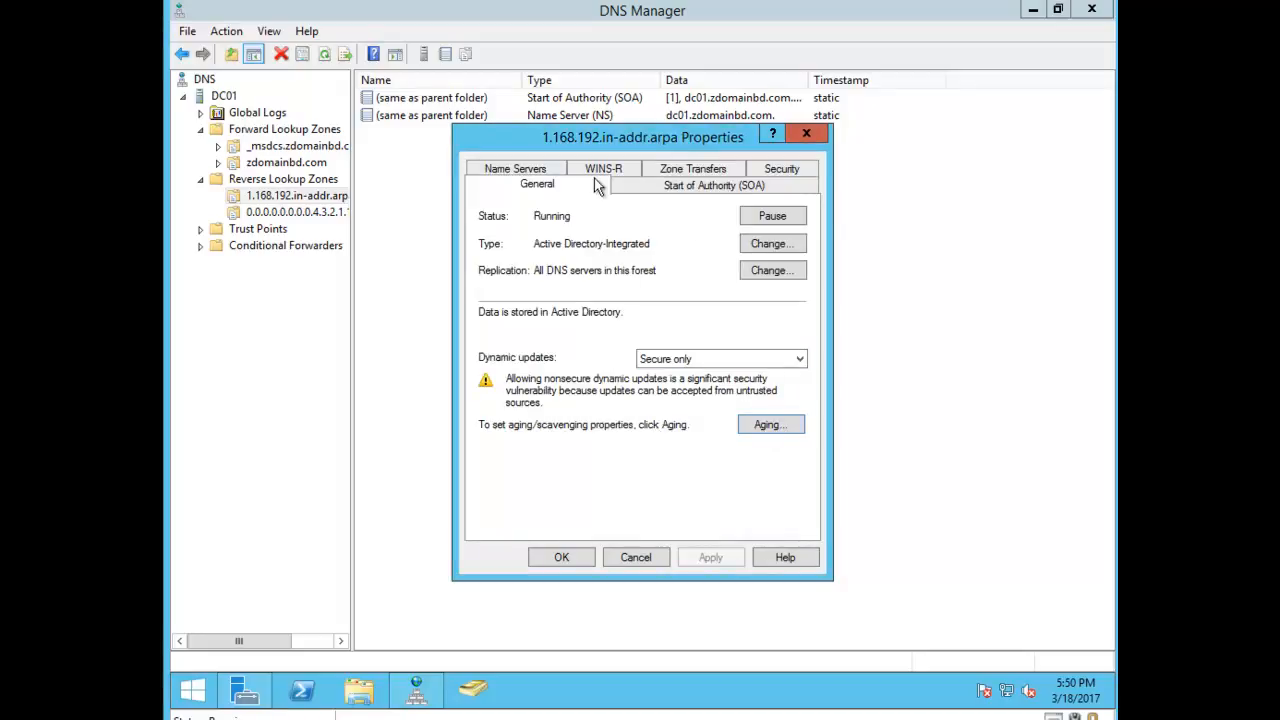
# - Reorder the zone's dc01 name server record to list 192.168.1.50 above the IPv6 address
pyautogui.click(553, 172)
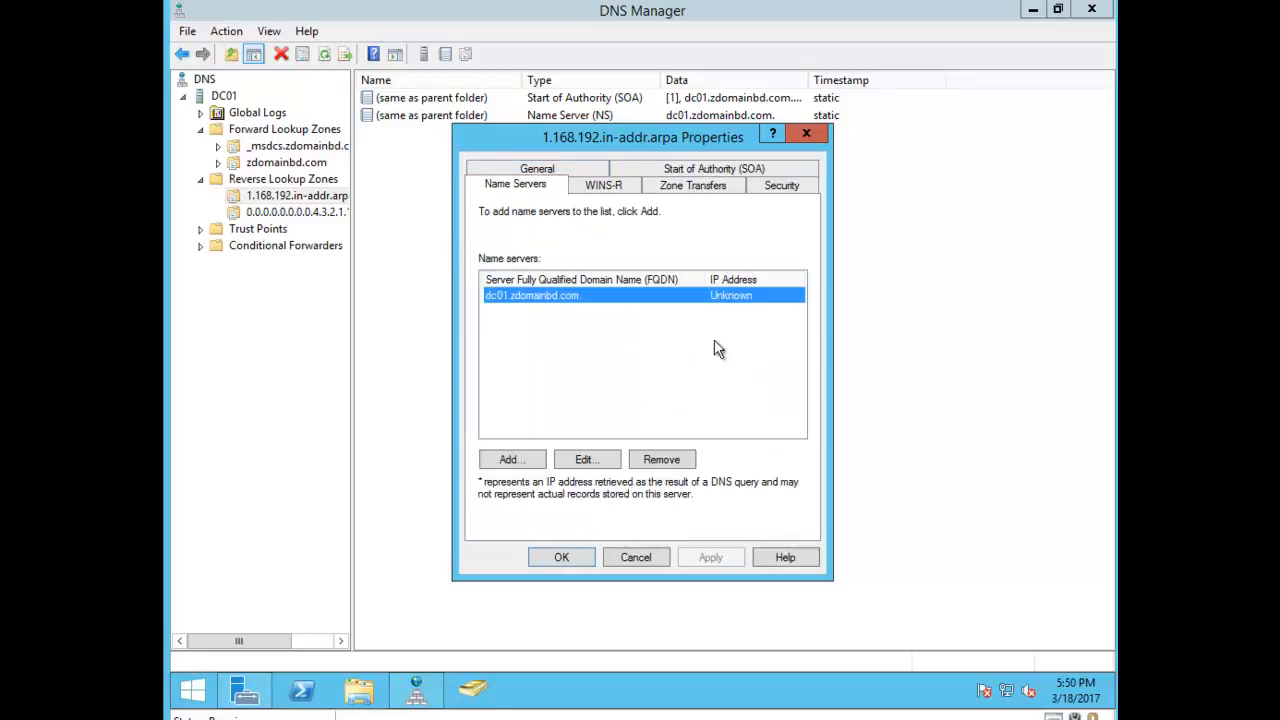
pyautogui.click(606, 462)
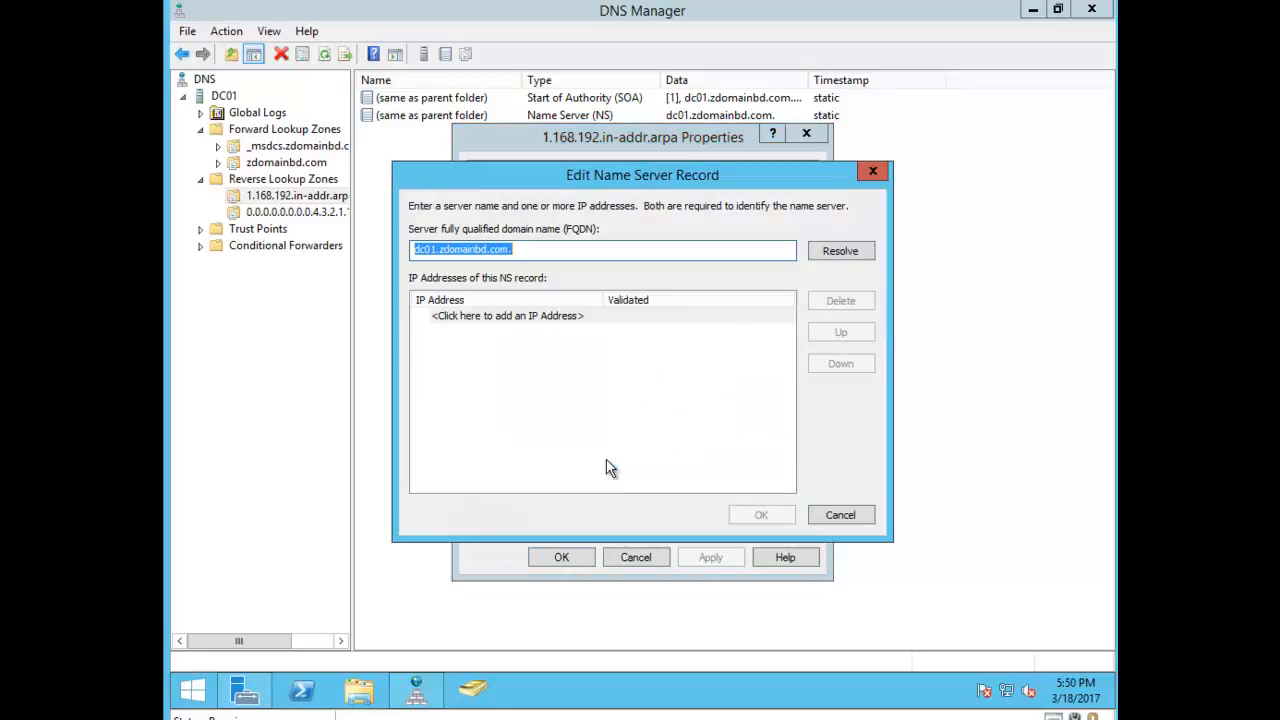
pyautogui.click(840, 257)
pyautogui.doubleClick(487, 347)
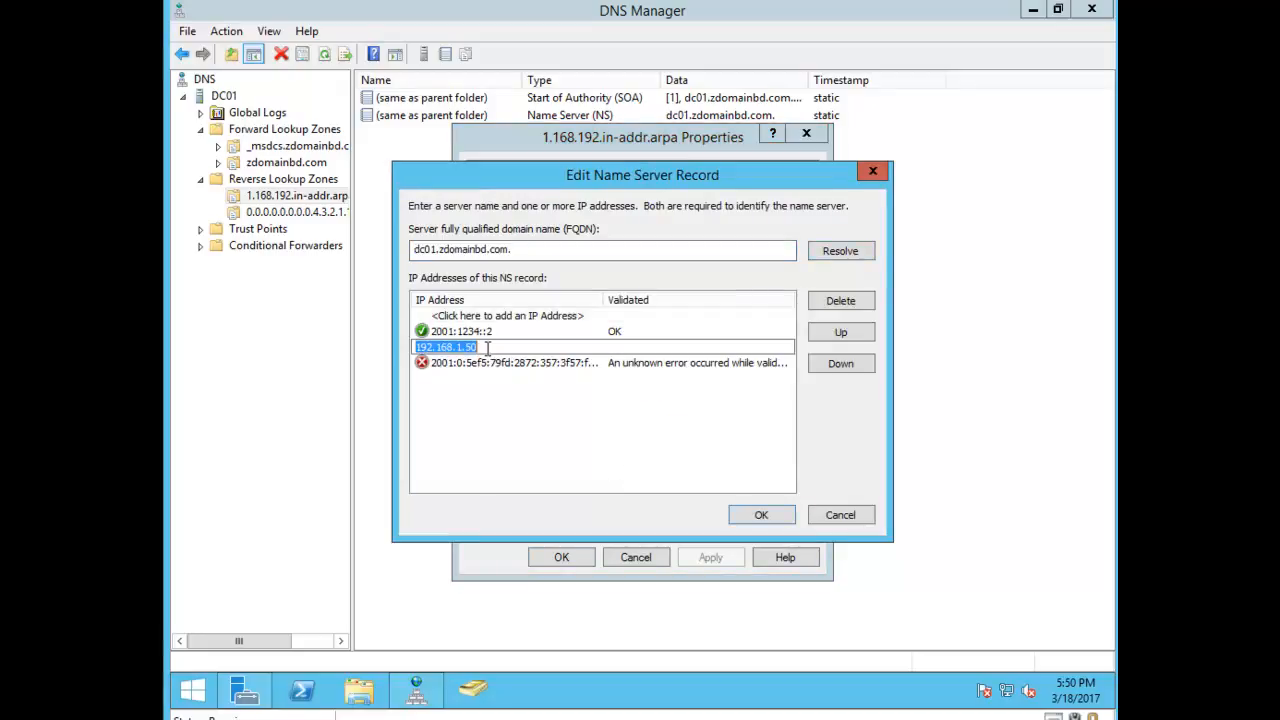
pyautogui.click(841, 336)
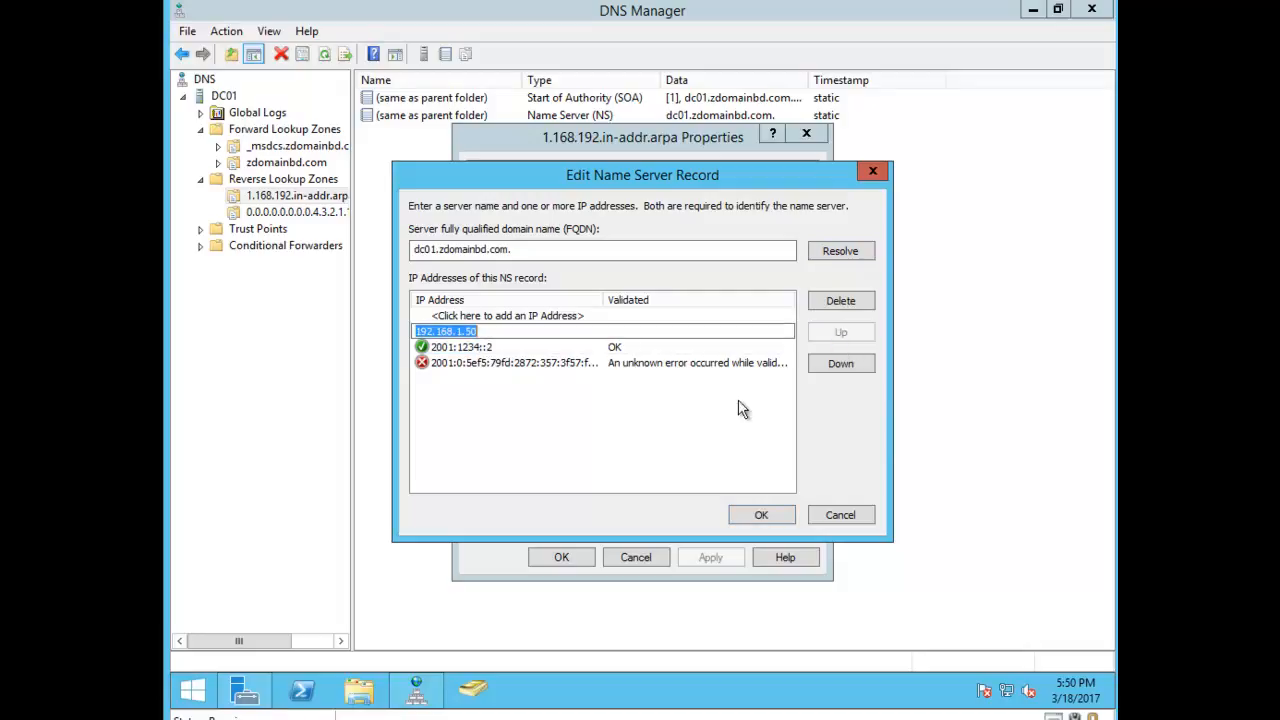
pyautogui.click(758, 516)
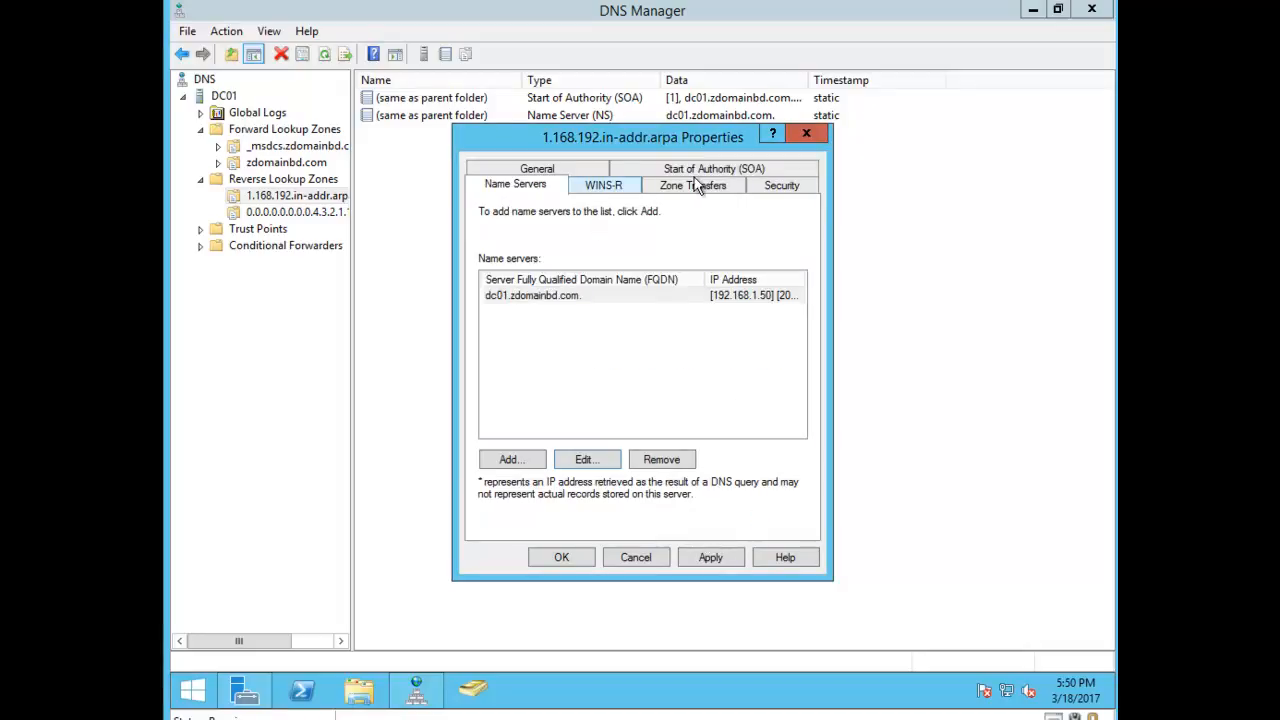
# - Reconfirm the reverse zone's scavenging settings, then apply and close its properties
pyautogui.click(788, 186)
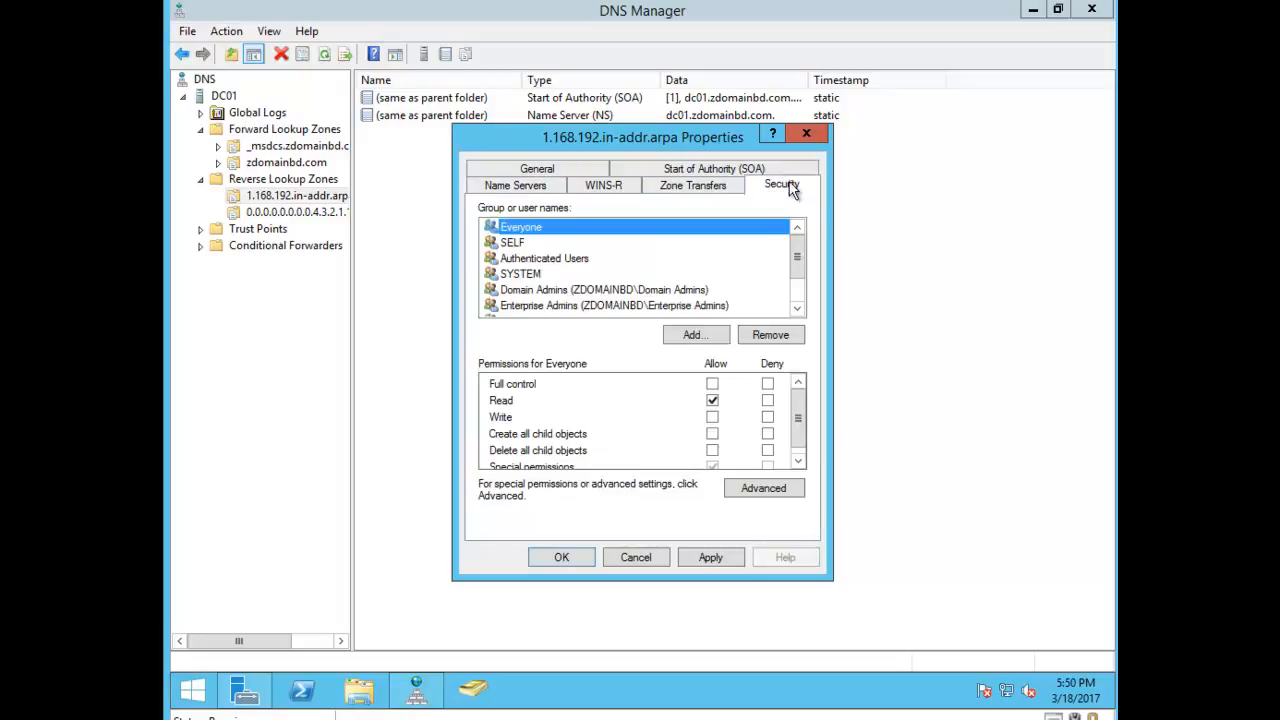
pyautogui.click(524, 169)
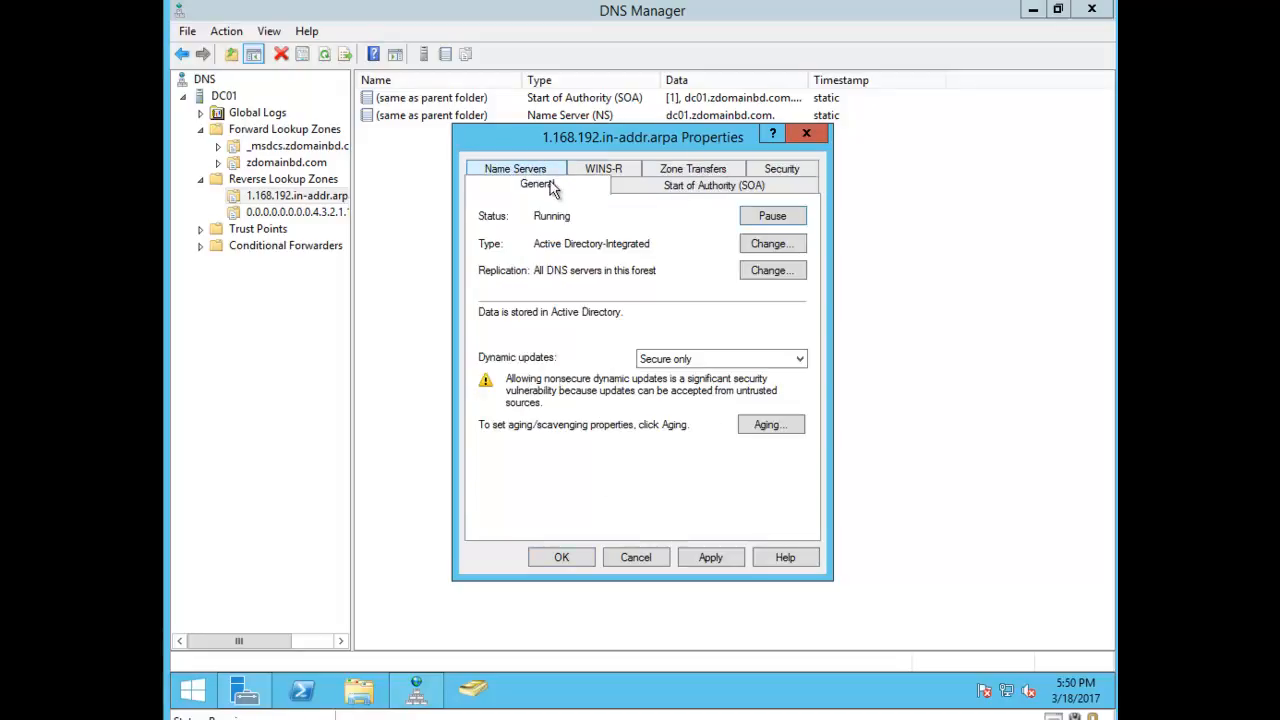
pyautogui.click(760, 426)
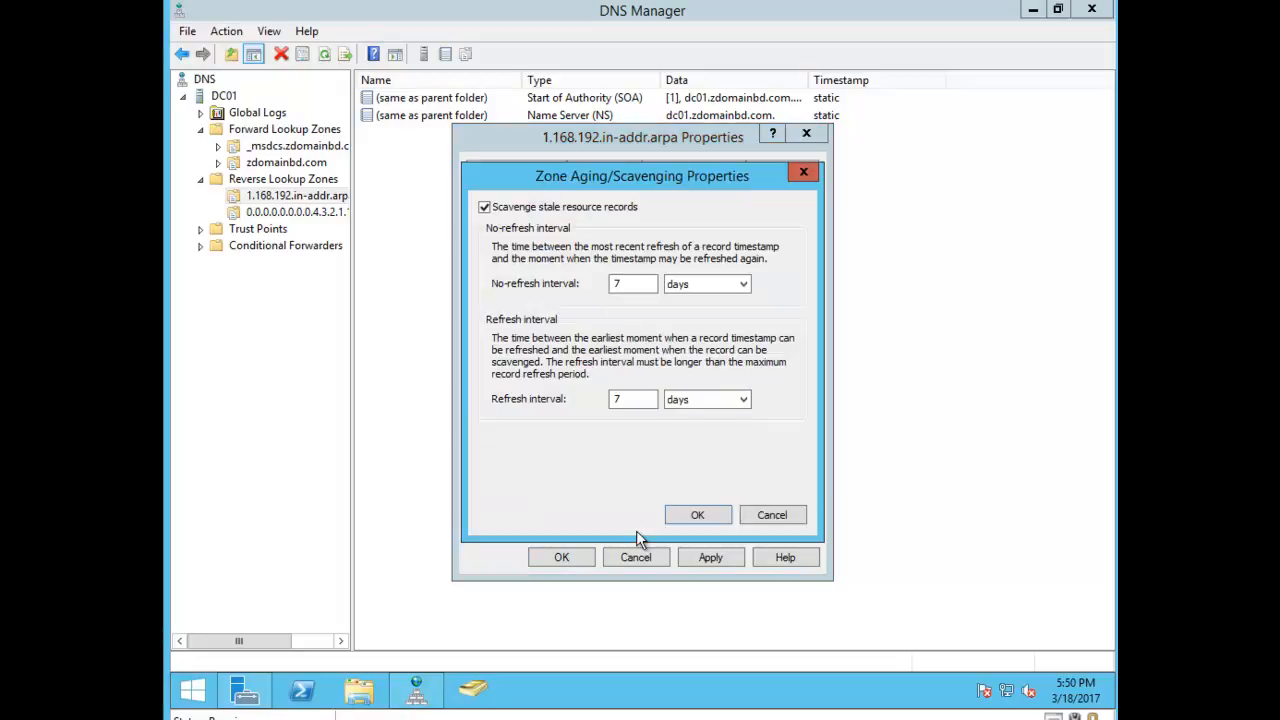
pyautogui.click(702, 515)
pyautogui.click(711, 558)
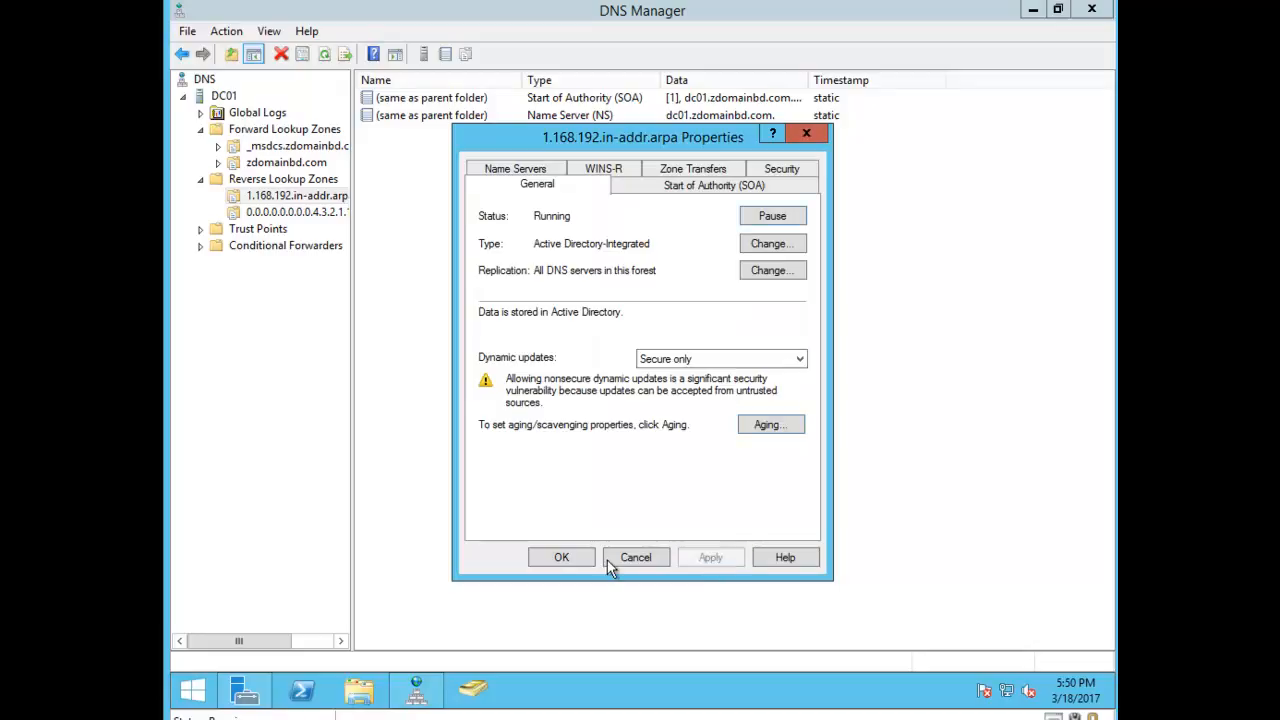
pyautogui.click(563, 557)
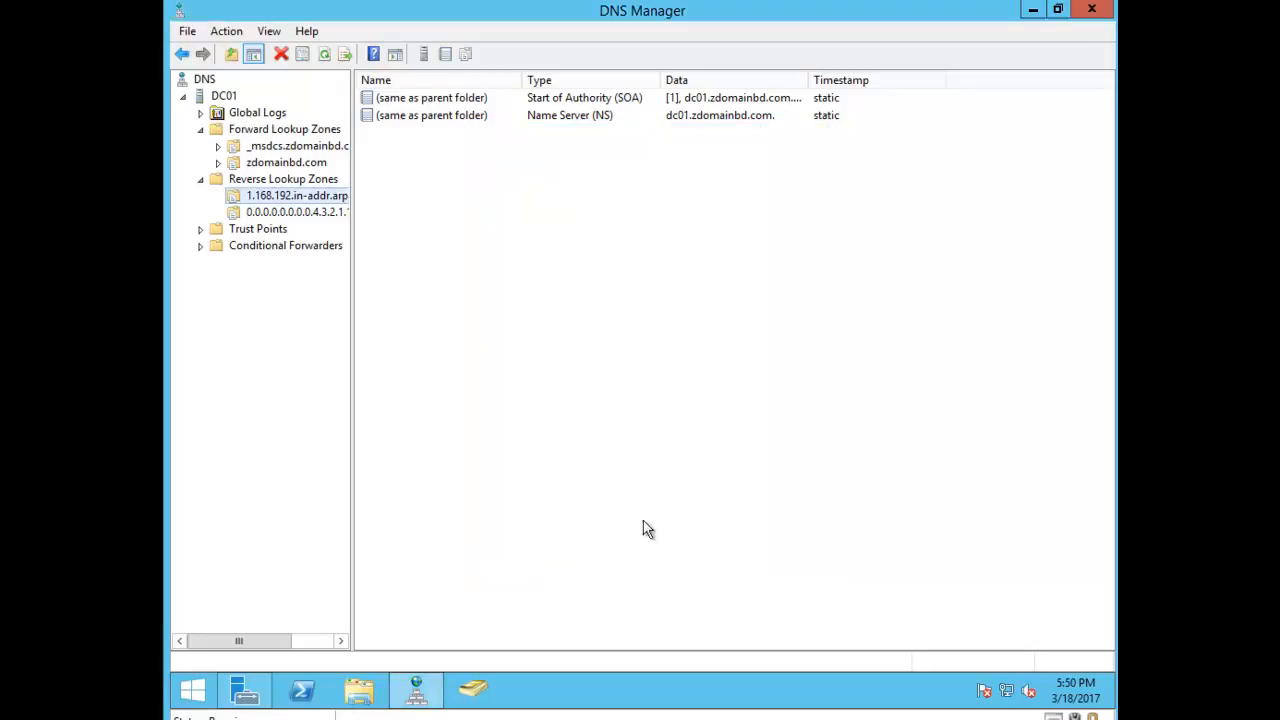
pyautogui.rightClick(300, 215)
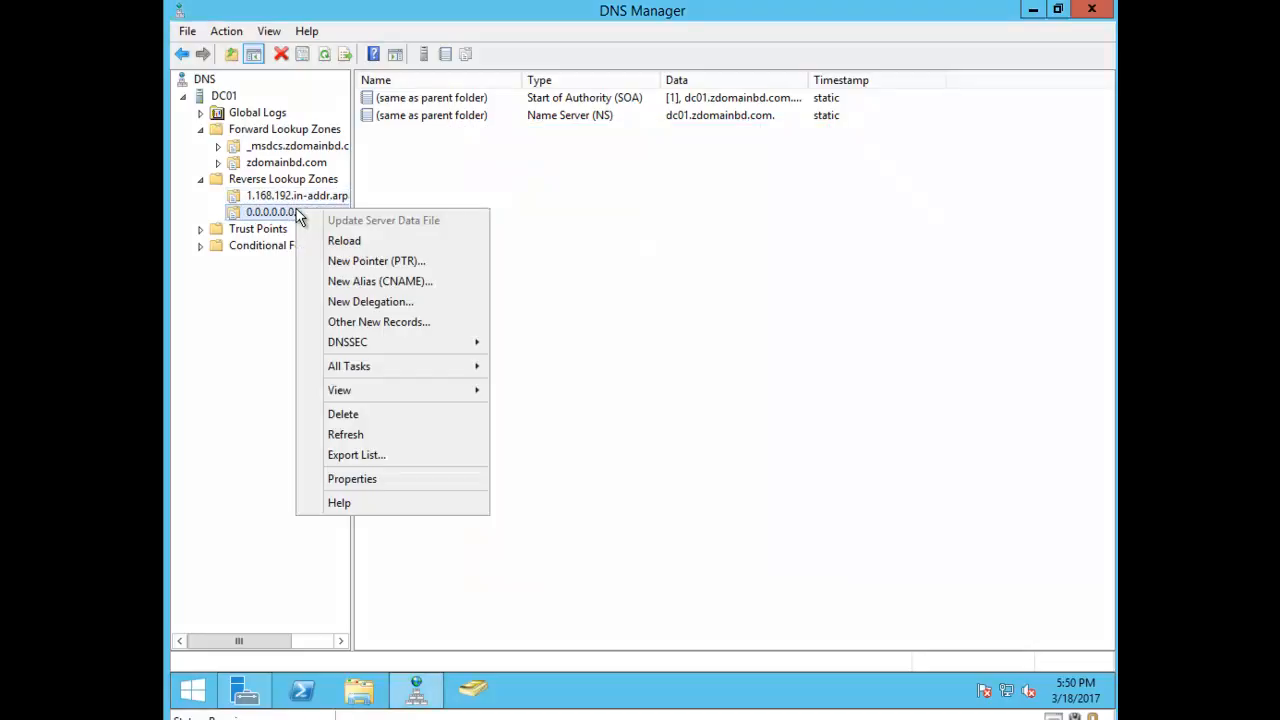
# - Enable stale-record scavenging on the IPv6 reverse zone, keeping forest-wide replication
pyautogui.click(386, 483)
pyautogui.click(768, 426)
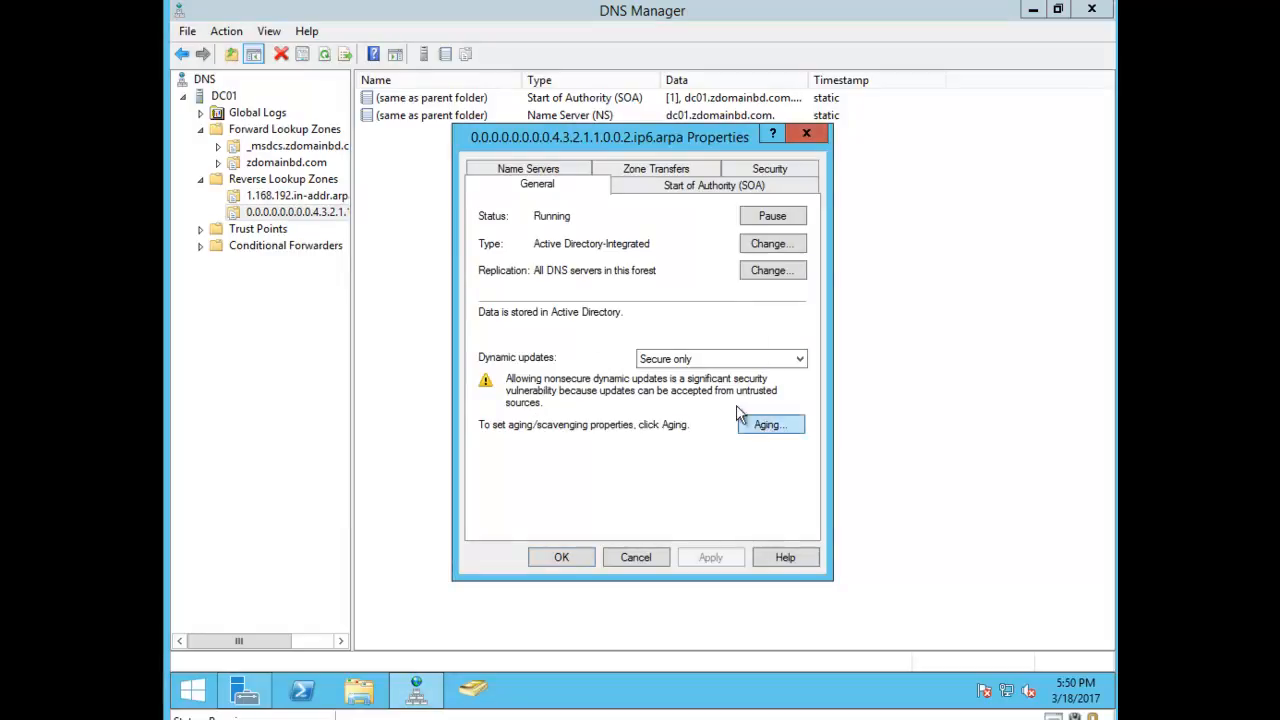
pyautogui.click(524, 208)
pyautogui.click(697, 515)
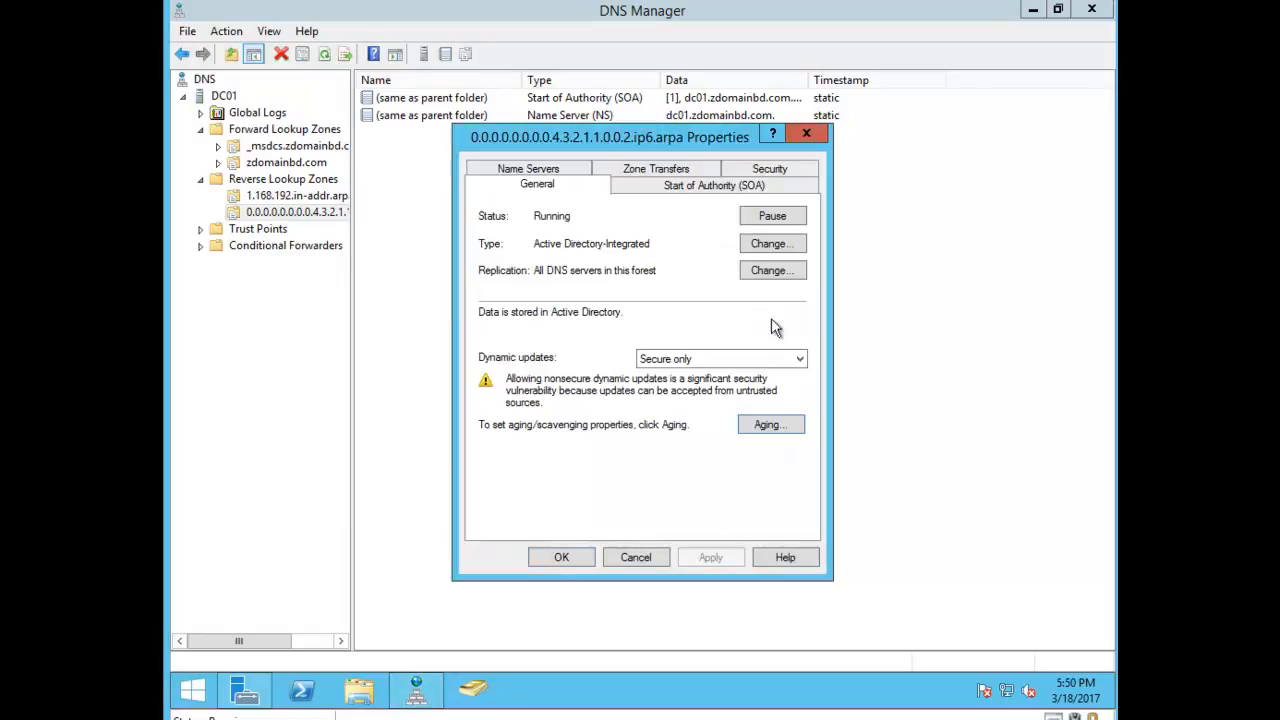
pyautogui.click(773, 271)
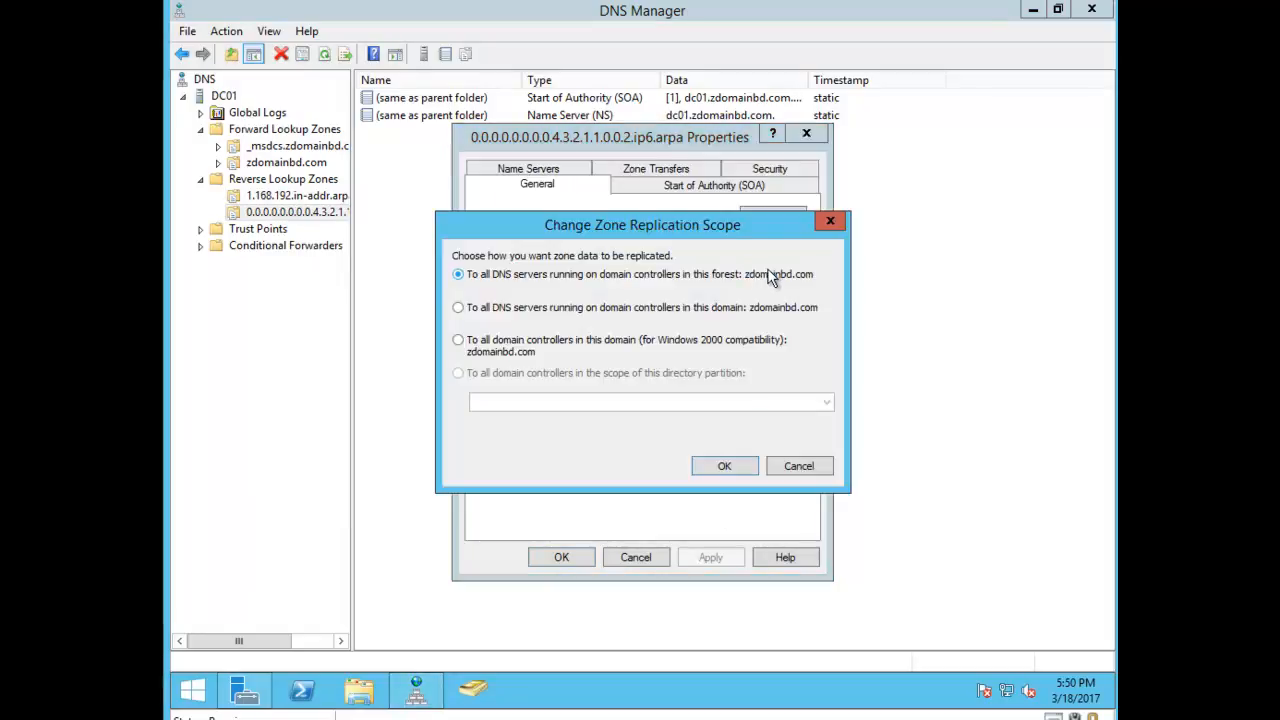
pyautogui.click(725, 465)
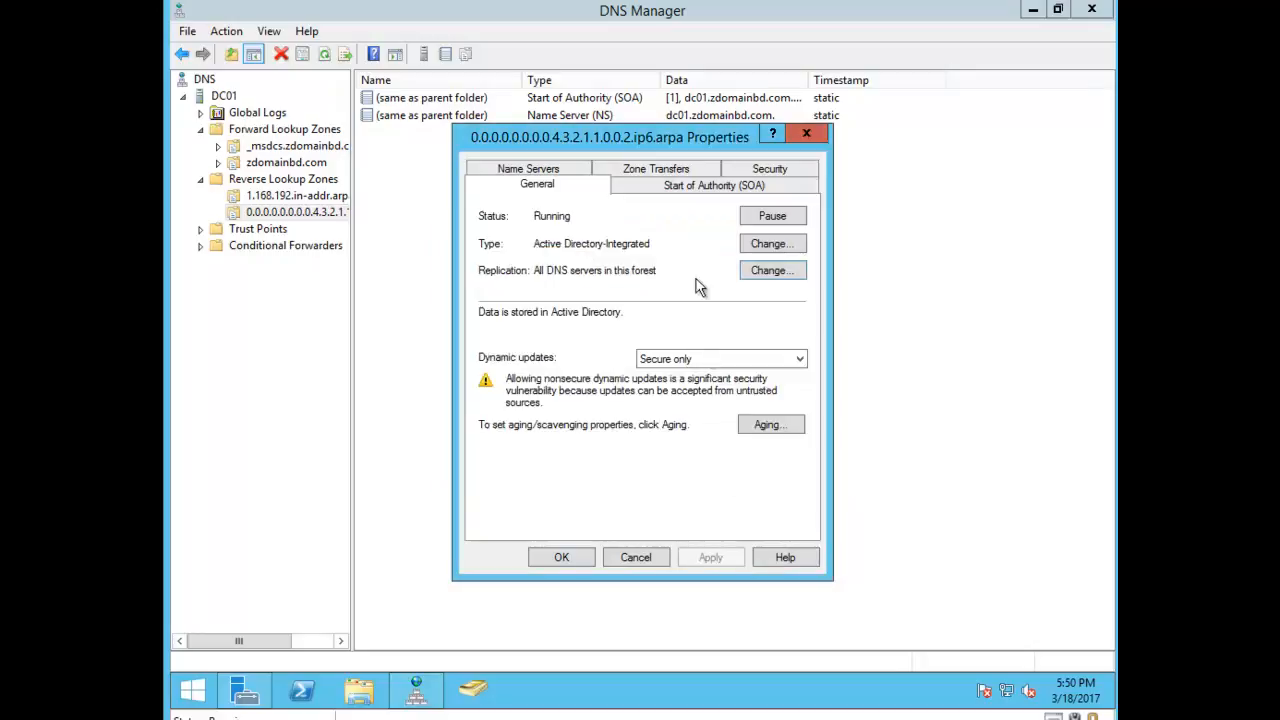
# - Edit the zone's dc01 name server record to list 192.168.1.50 above 2001:1234::2
pyautogui.click(548, 172)
pyautogui.click(590, 461)
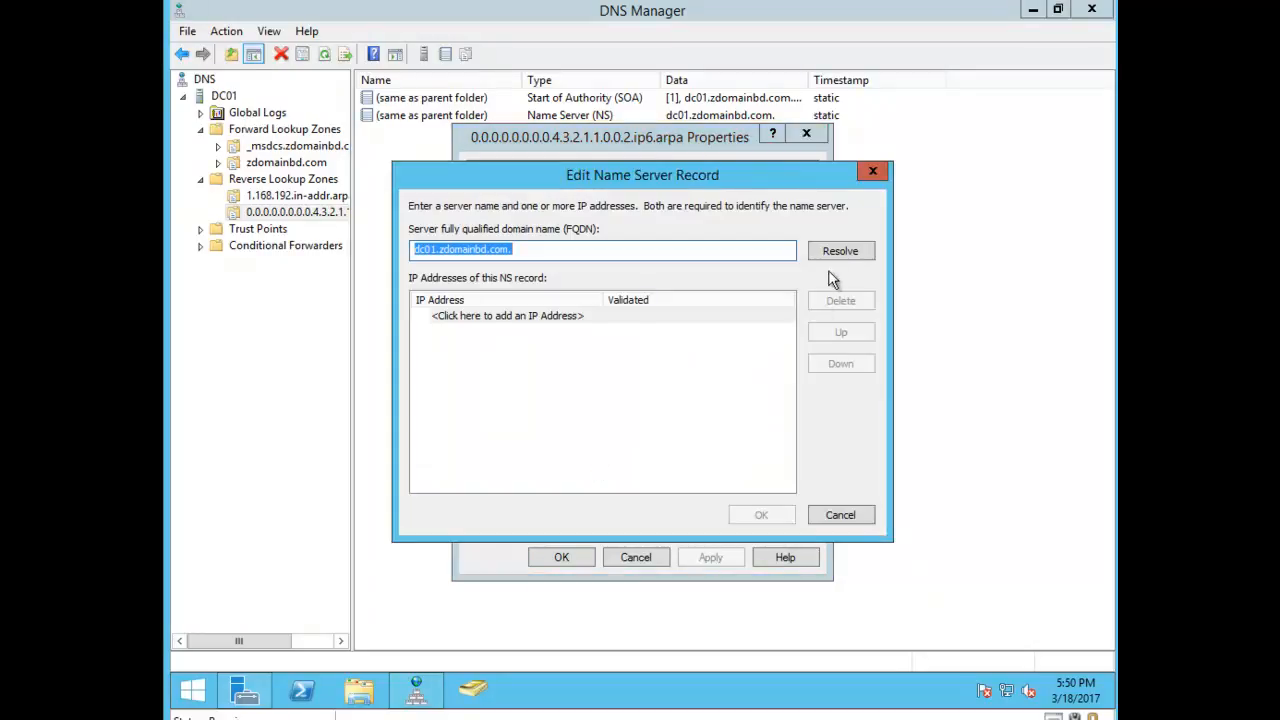
pyautogui.click(836, 251)
pyautogui.click(481, 347)
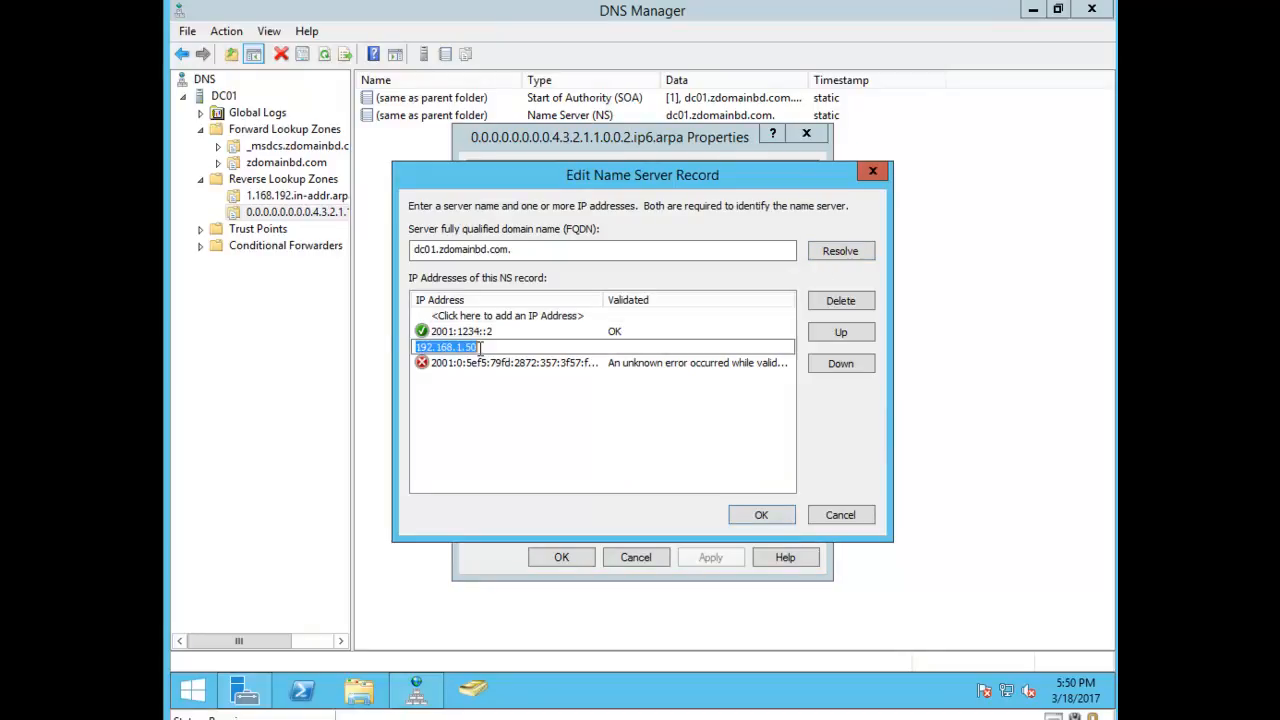
pyautogui.click(840, 332)
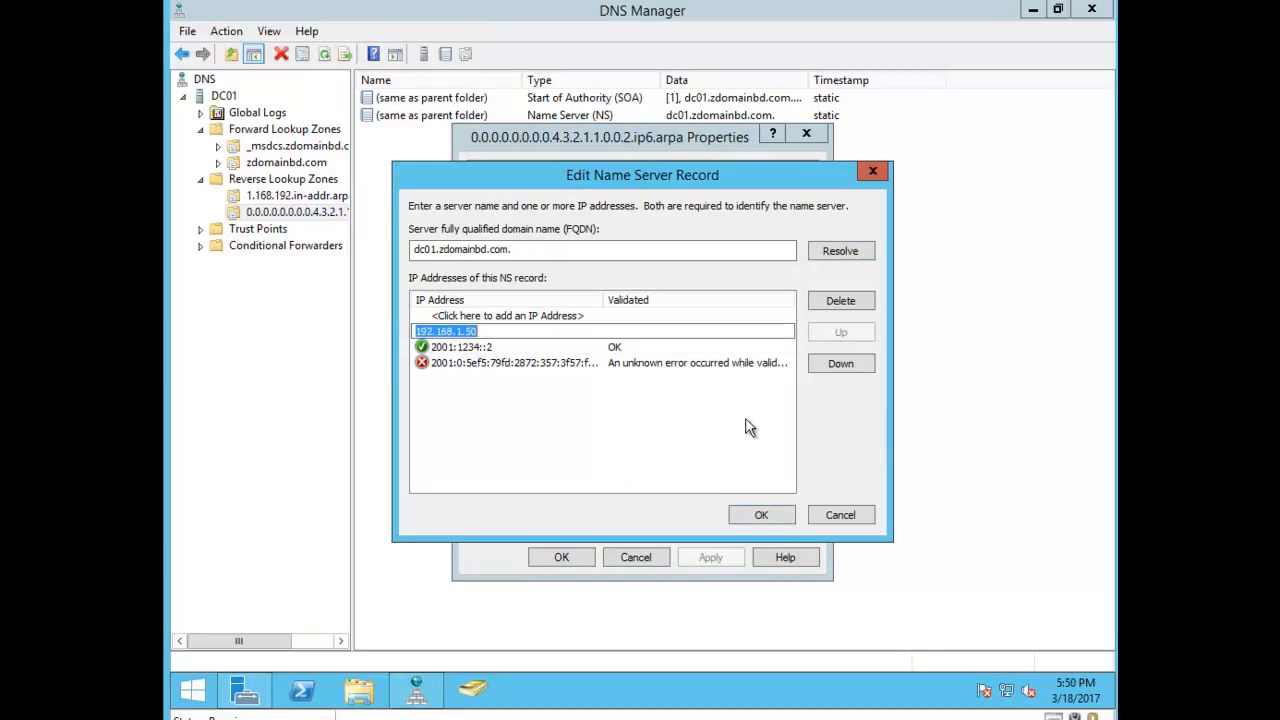
pyautogui.click(761, 514)
# - Apply and close the IPv6 reverse zone's name server changes
pyautogui.click(706, 558)
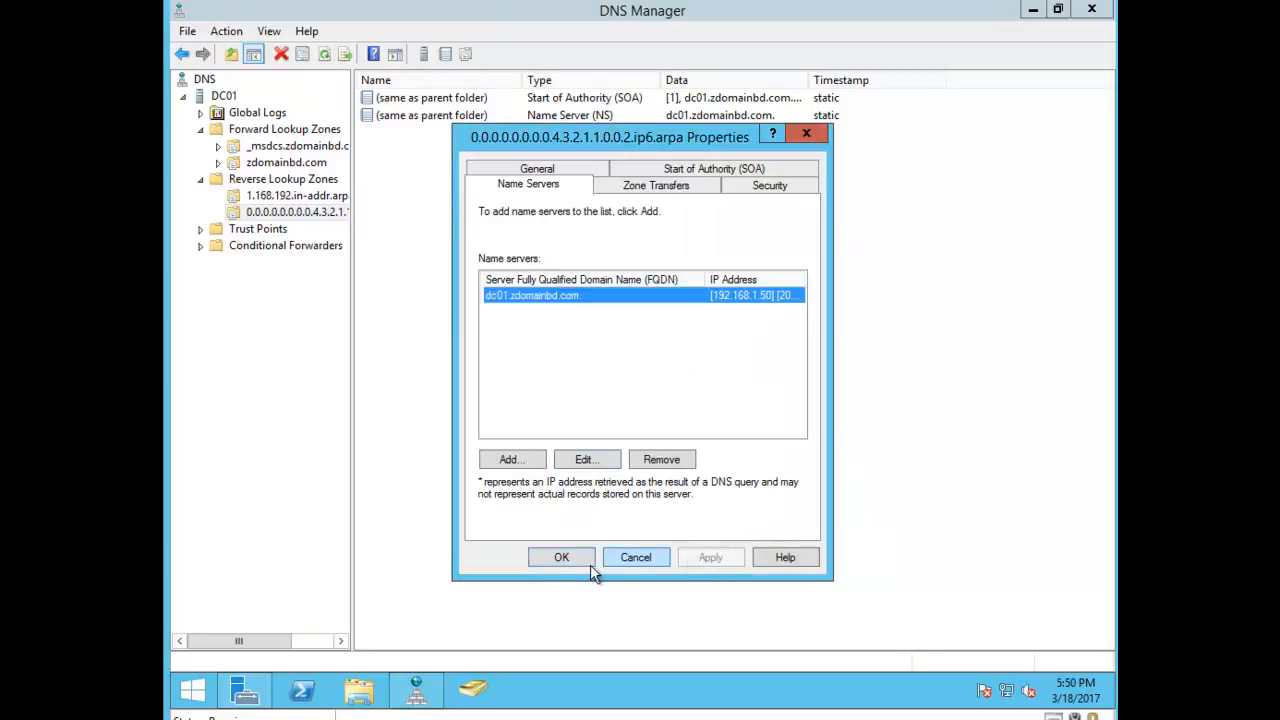
pyautogui.click(562, 558)
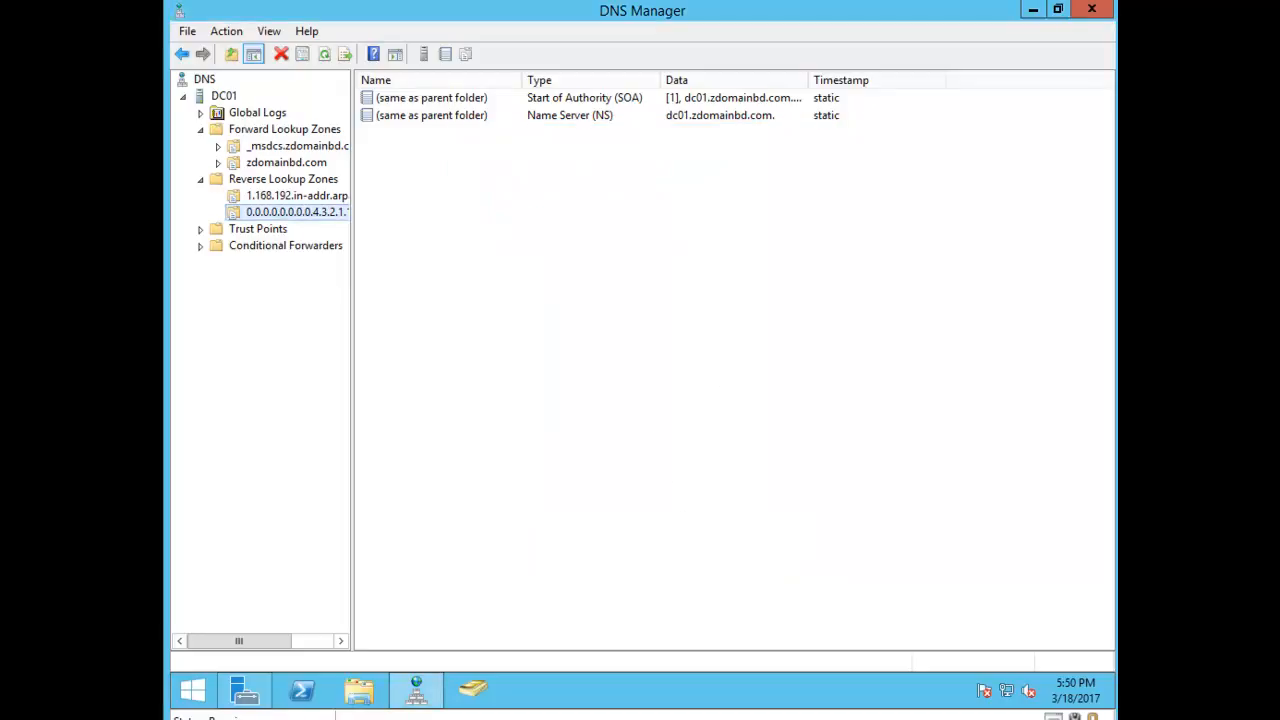
pyautogui.click(224, 97)
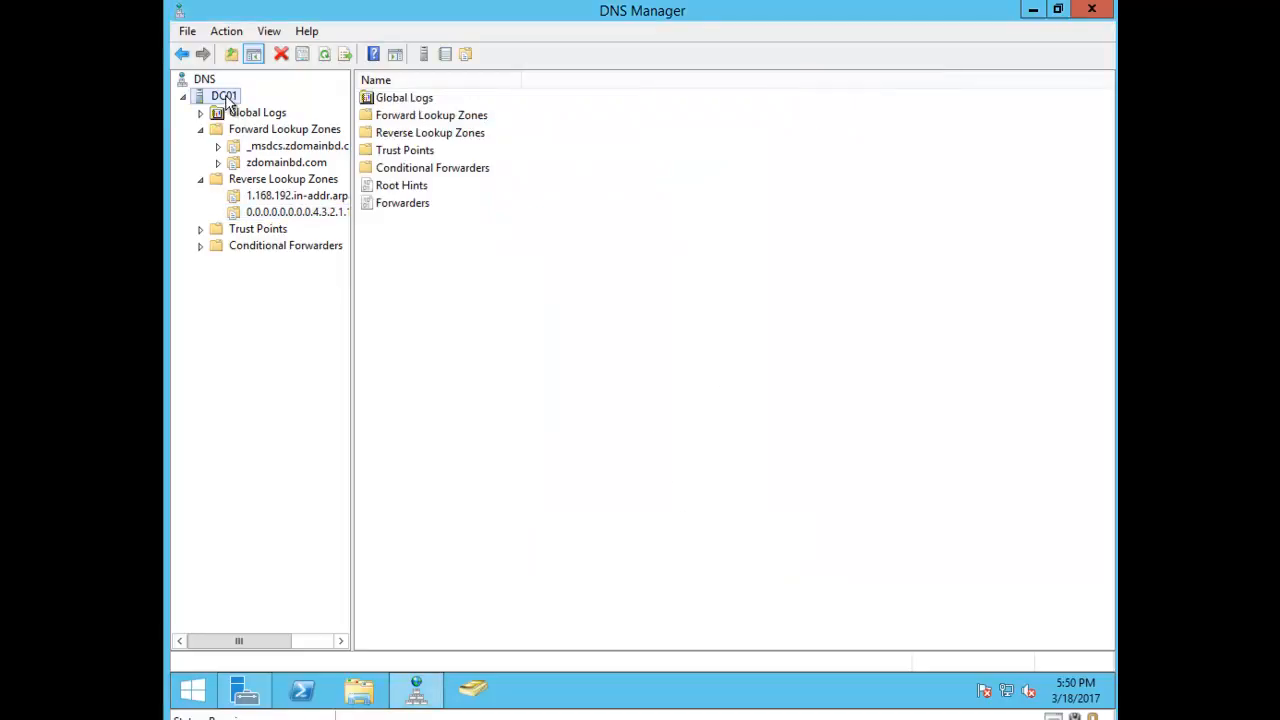
pyautogui.rightClick(226, 97)
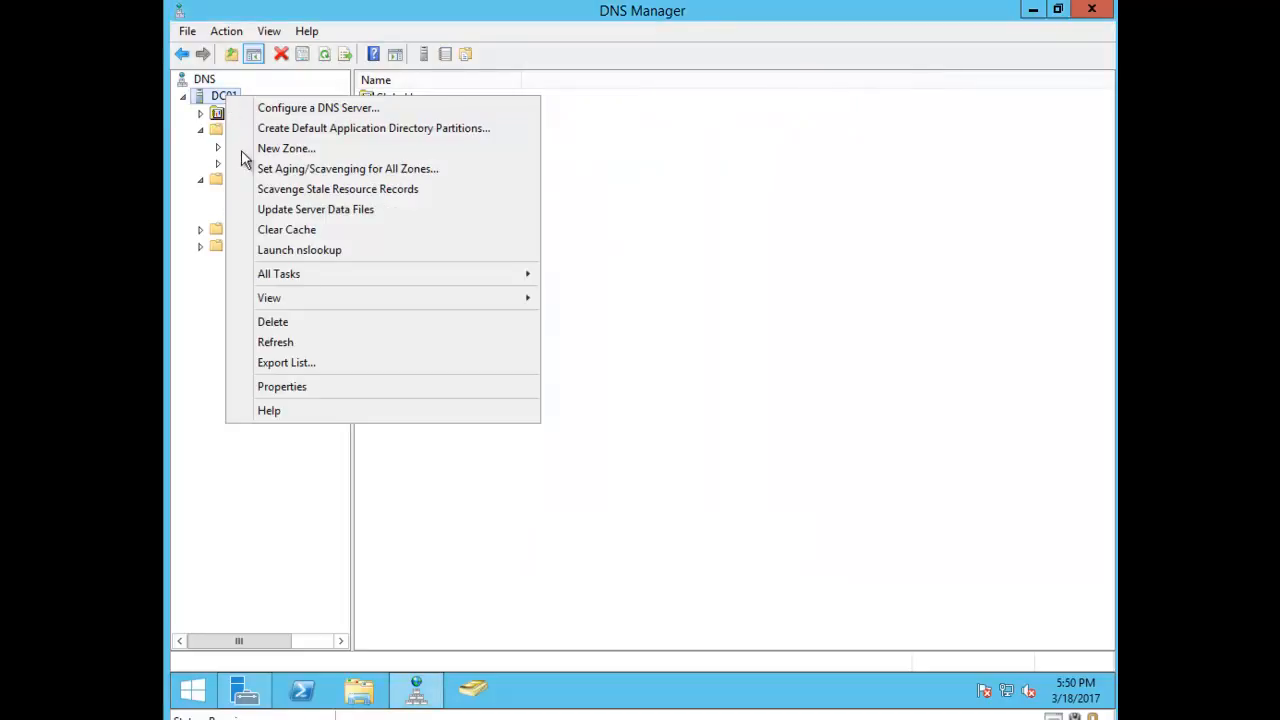
pyautogui.click(413, 169)
# - Enable scavenging for all zones on DC01, including existing AD-integrated zones
pyautogui.click(552, 202)
pyautogui.click(695, 491)
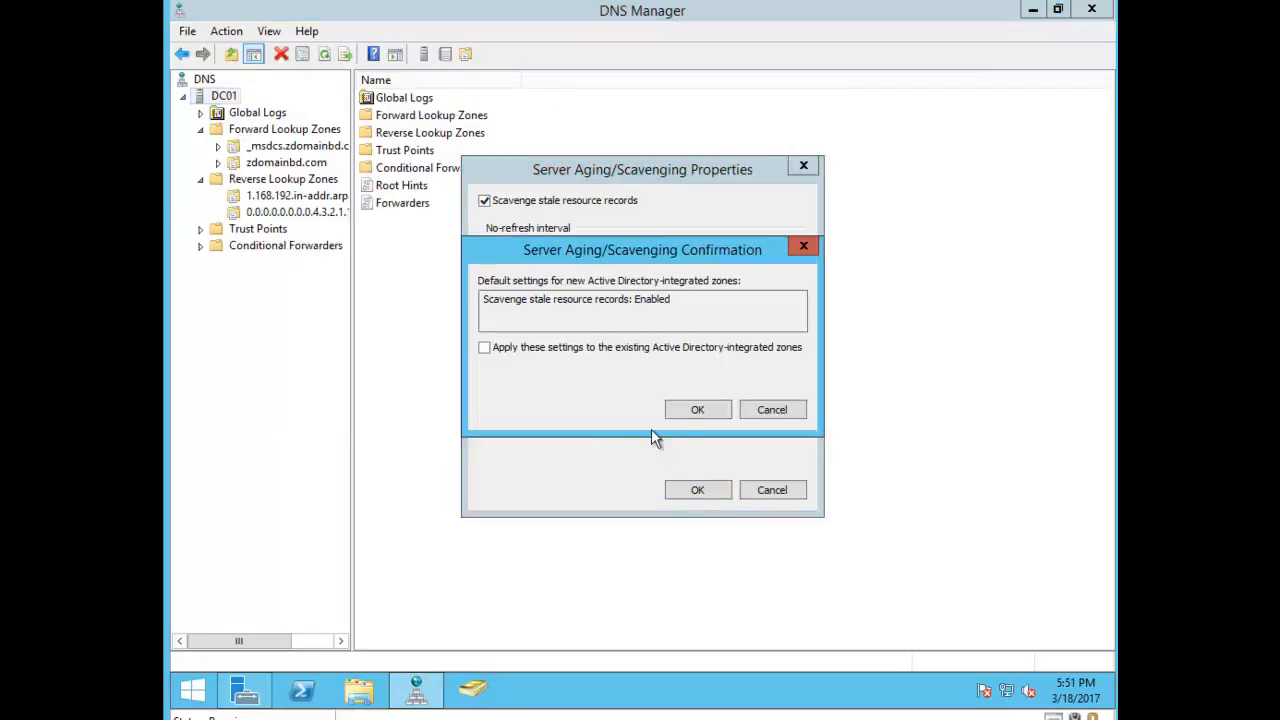
pyautogui.click(537, 349)
pyautogui.click(710, 409)
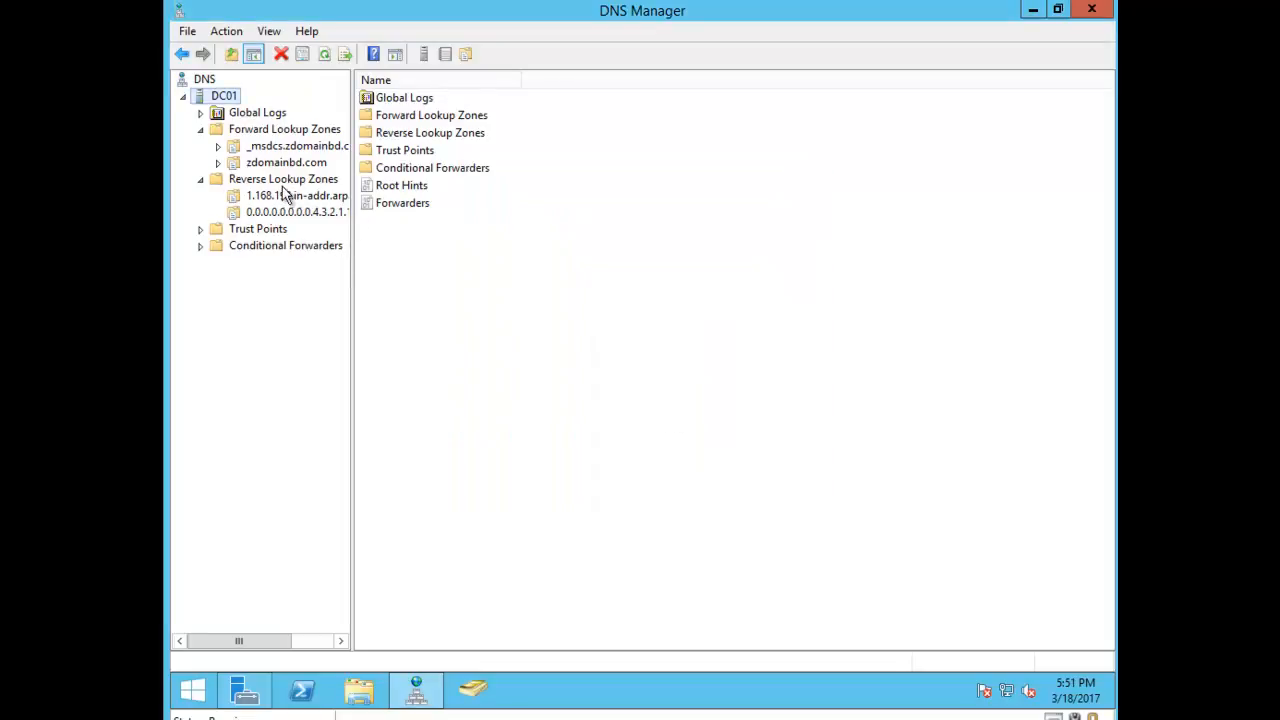
# - Clear DC01's DNS cache, update its server data files, and restart the DNS Server service
pyautogui.rightClick(220, 97)
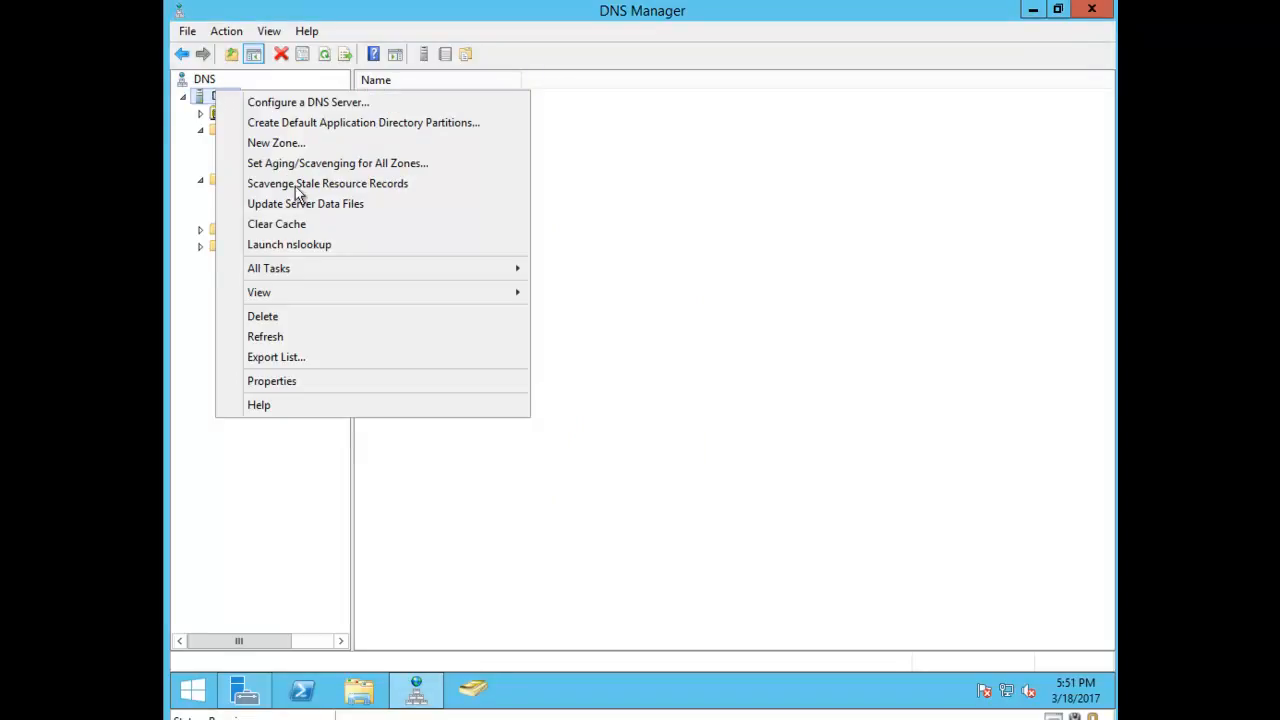
pyautogui.click(316, 224)
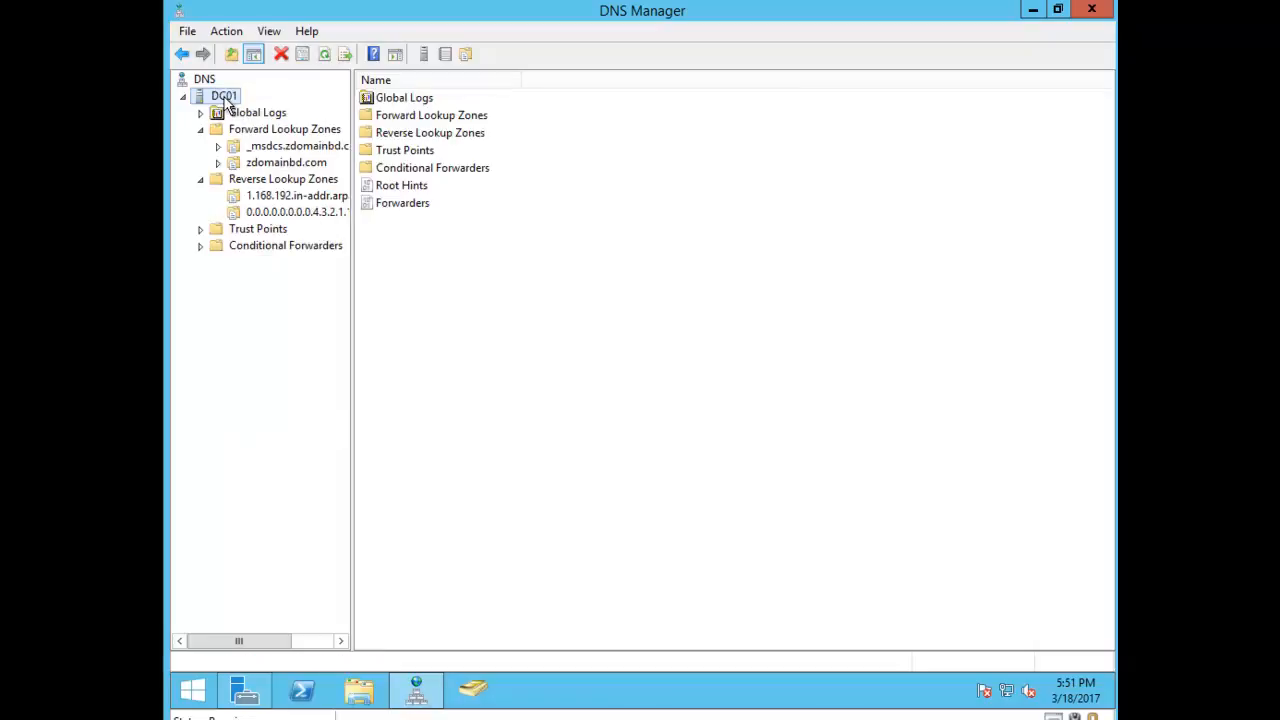
pyautogui.rightClick(224, 99)
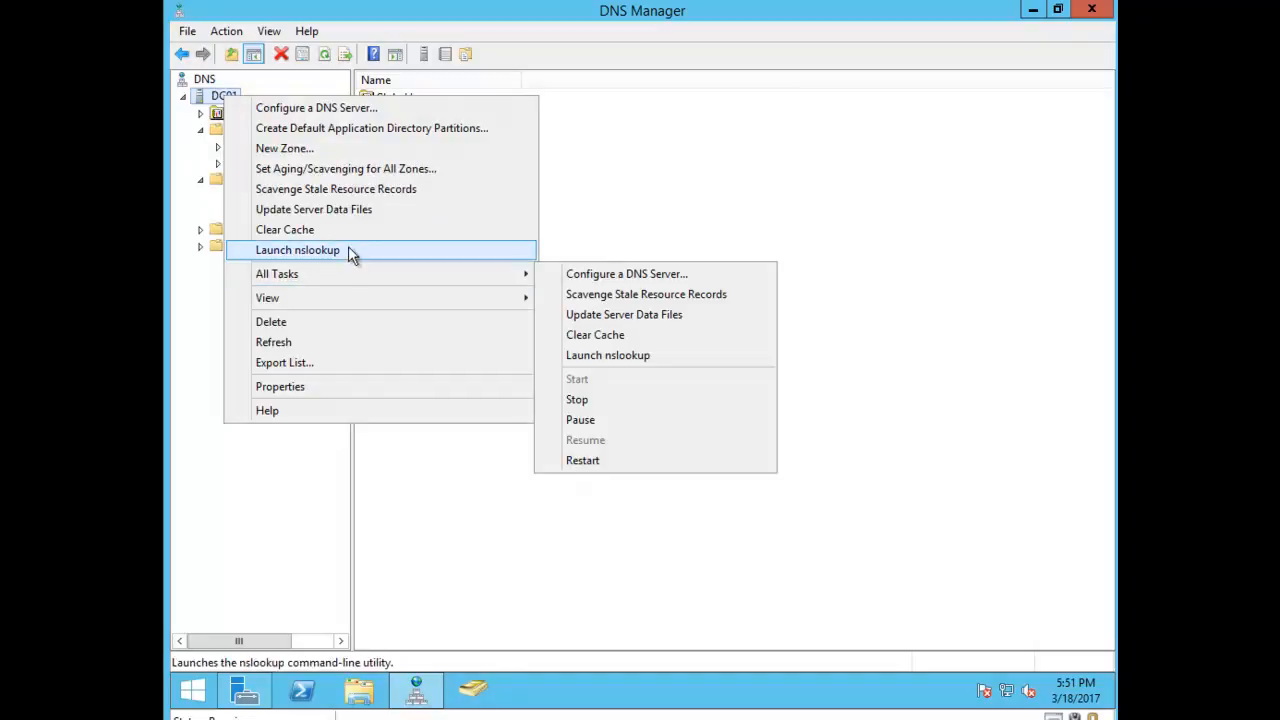
pyautogui.click(344, 210)
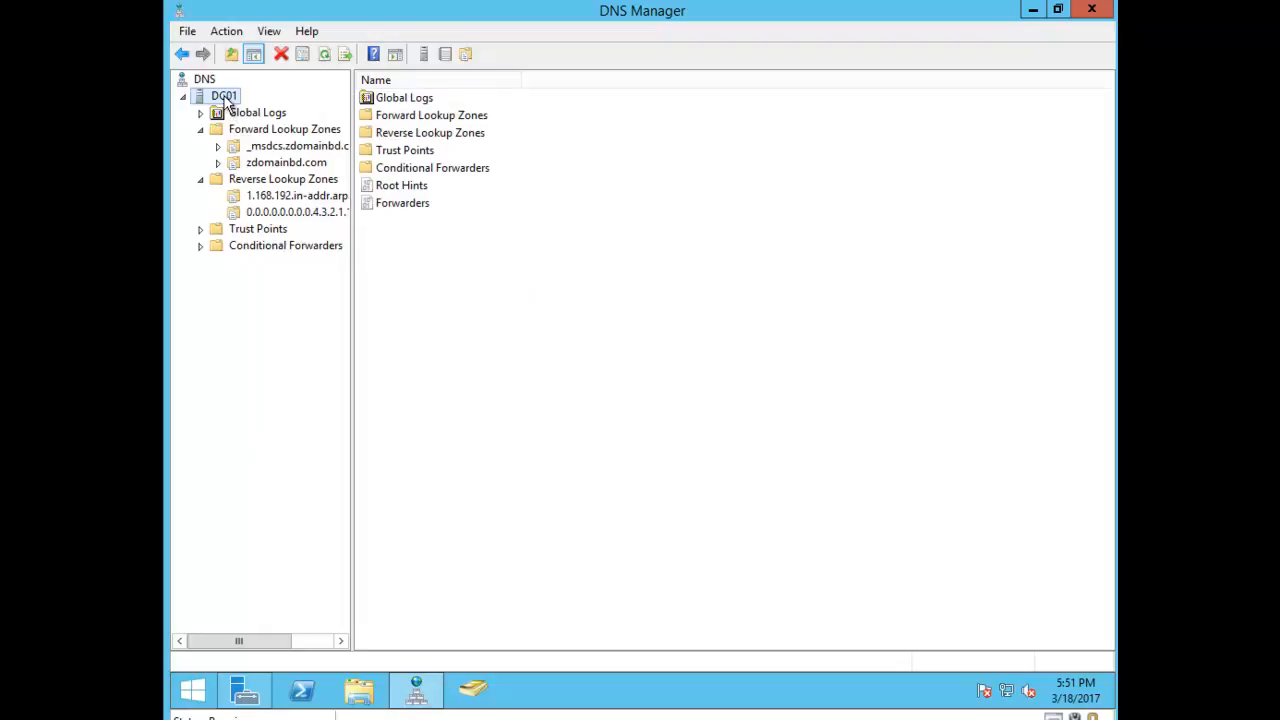
pyautogui.rightClick(223, 97)
pyautogui.moveTo(480, 277)
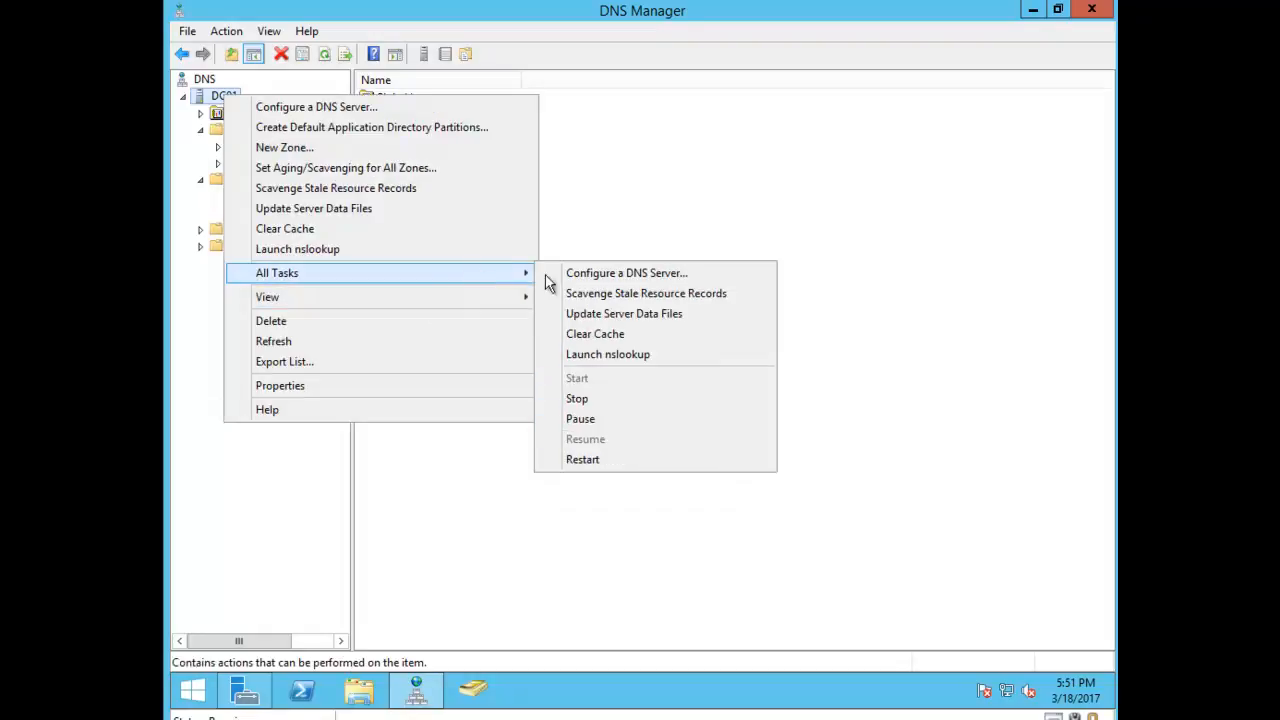
pyautogui.click(591, 457)
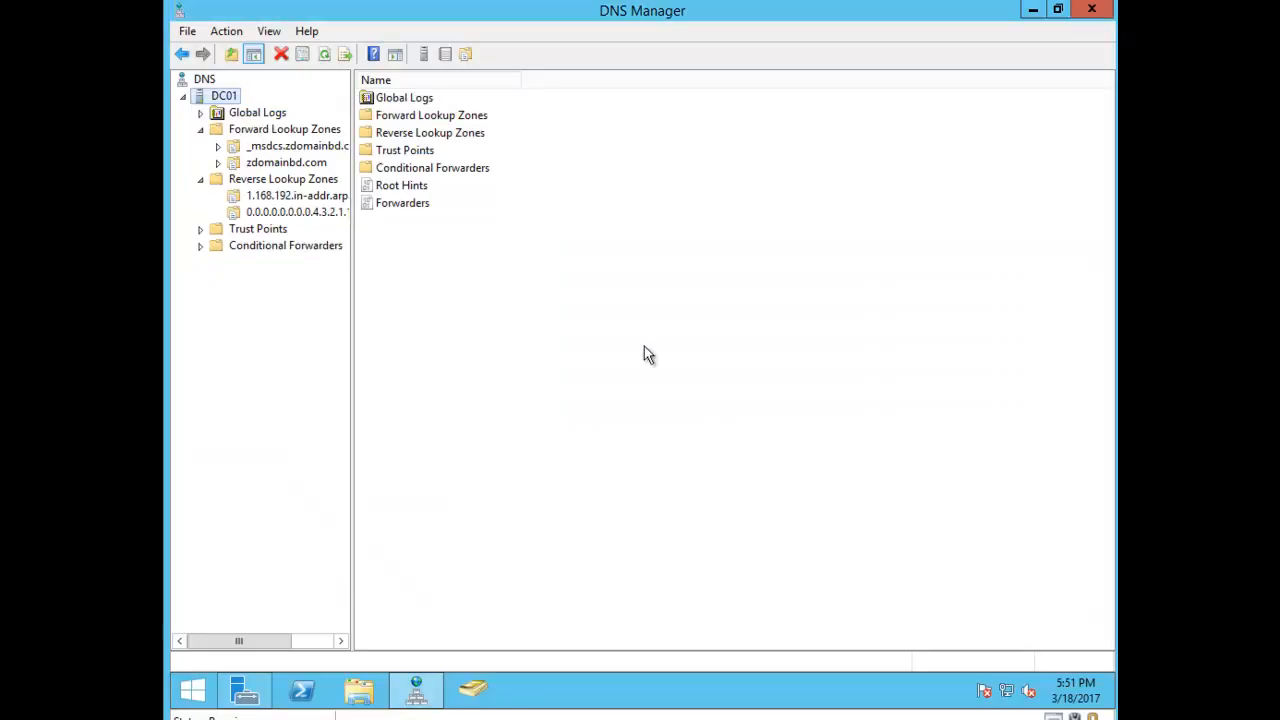
# - Close DNS Manager and Server Manager, restart the server, and sign back in with the administrator password
pyautogui.click(1092, 9)
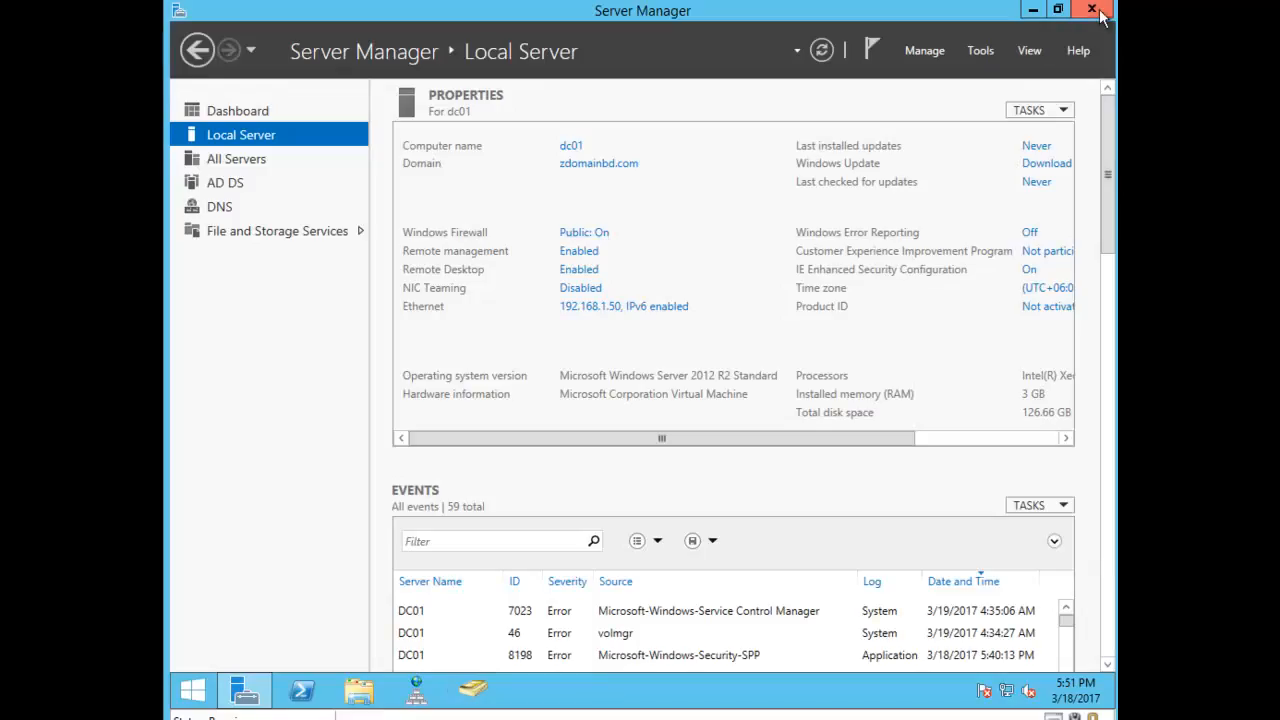
pyautogui.click(1092, 9)
pyautogui.rightClick(193, 690)
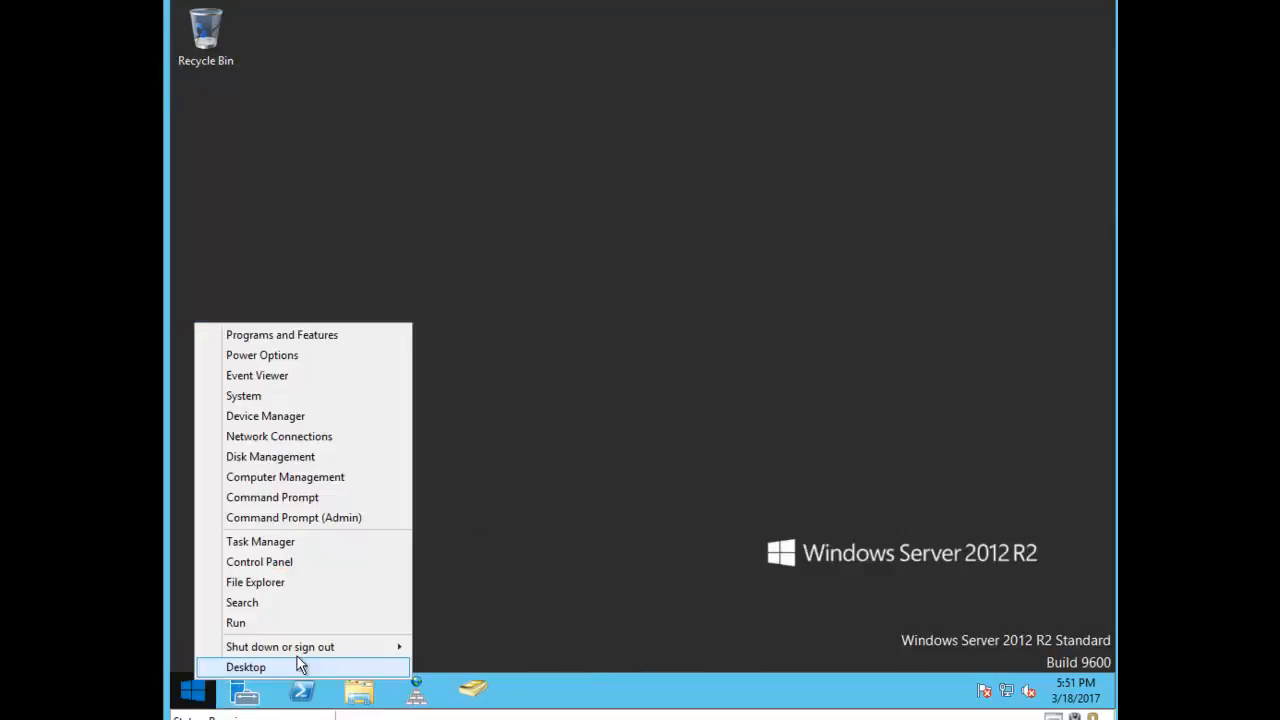
pyautogui.moveTo(360, 648)
pyautogui.click(476, 688)
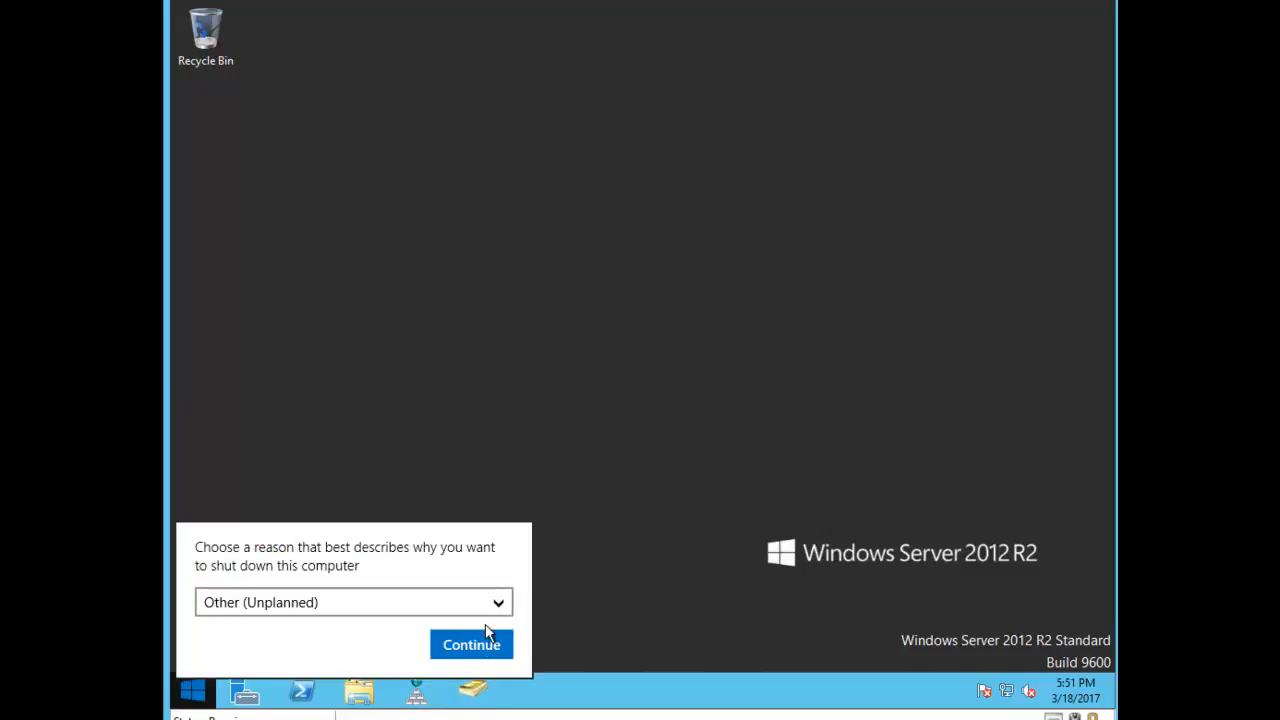
pyautogui.click(476, 646)
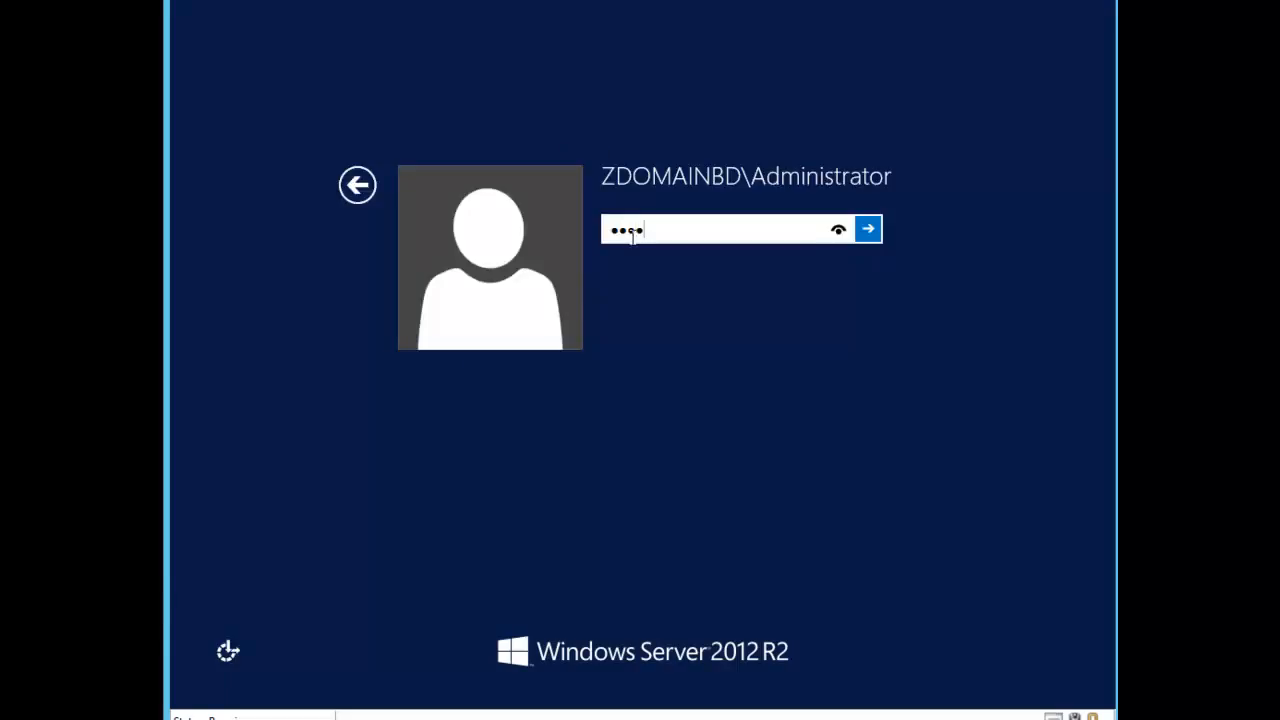
pyautogui.press('Return')
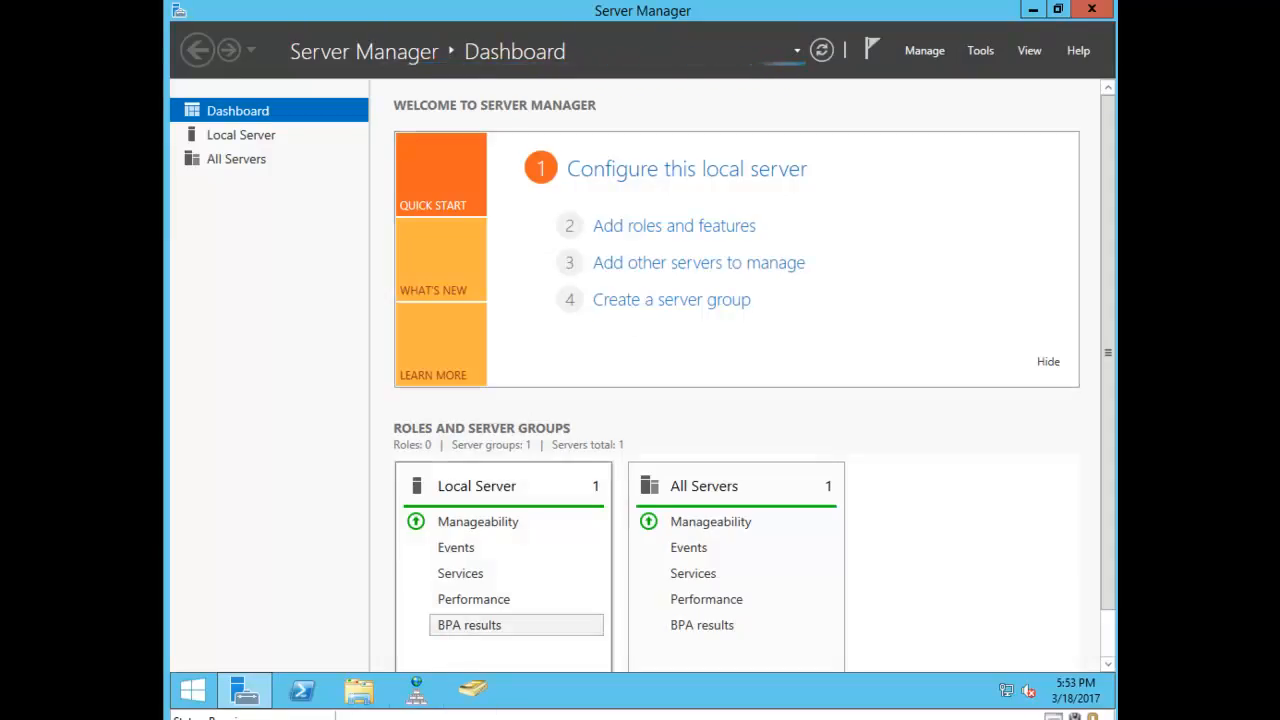
pyautogui.click(417, 688)
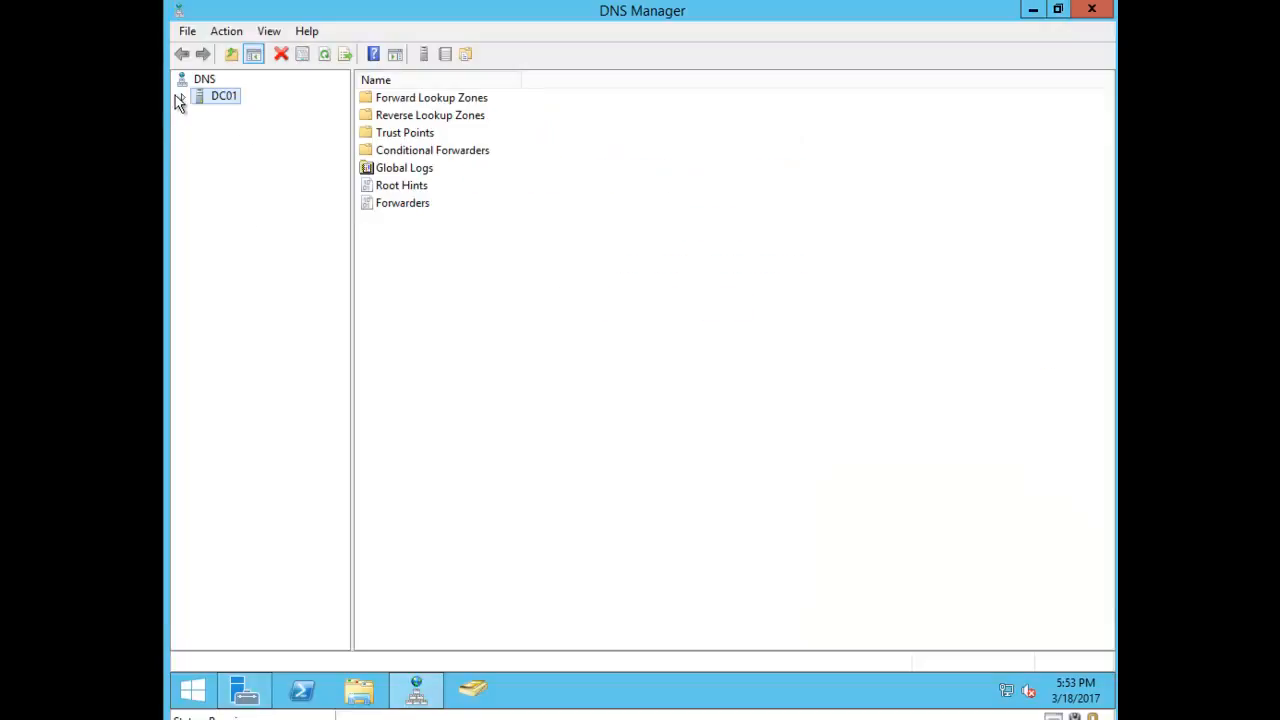
pyautogui.click(184, 97)
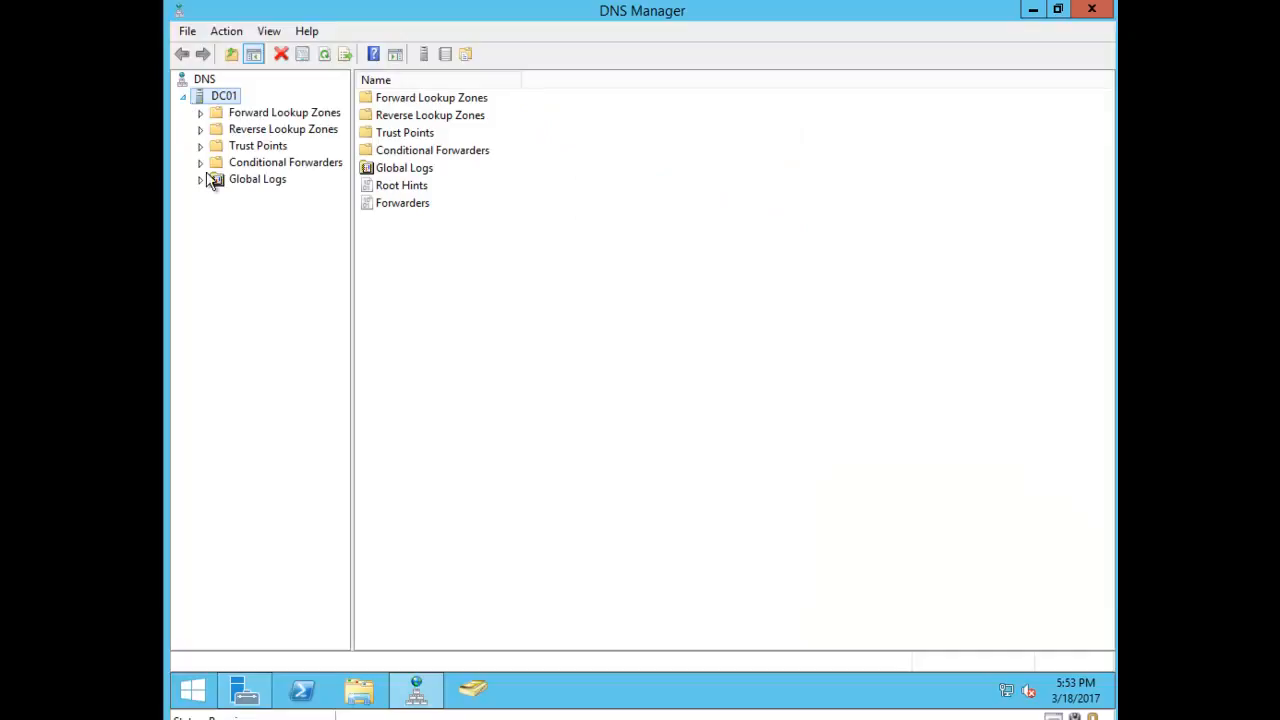
pyautogui.click(201, 113)
pyautogui.click(262, 148)
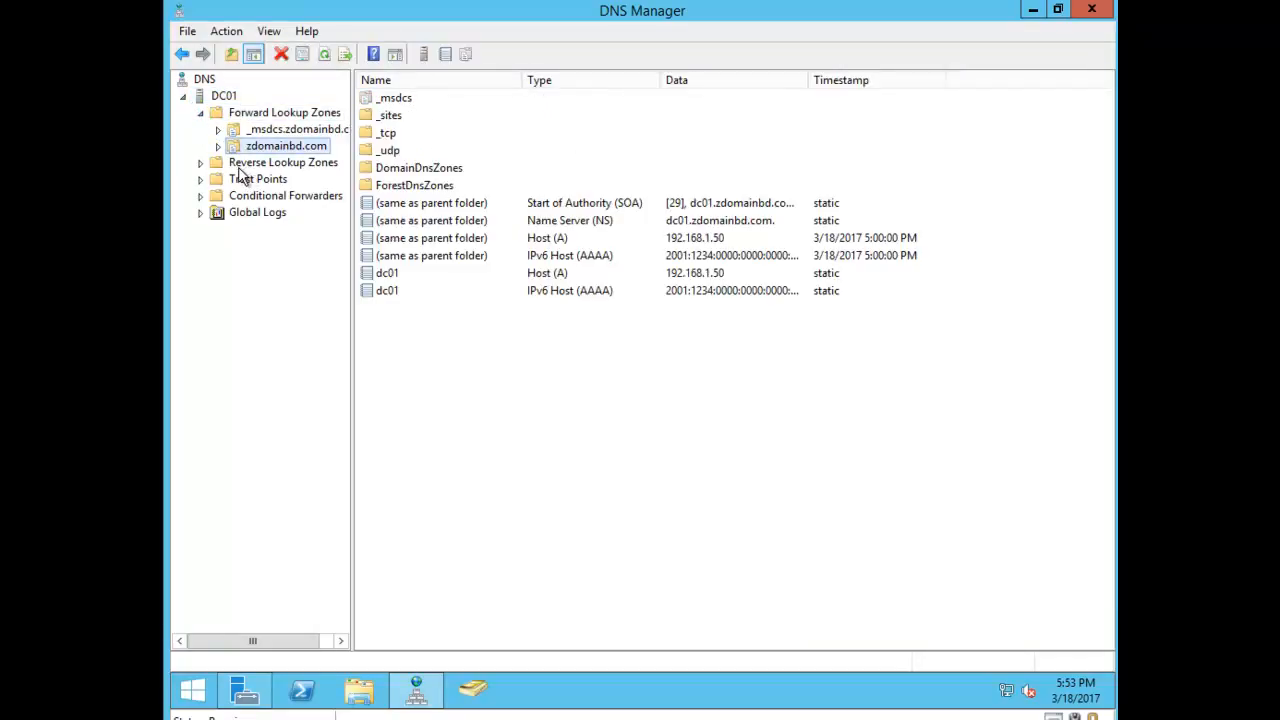
pyautogui.click(212, 166)
pyautogui.click(250, 180)
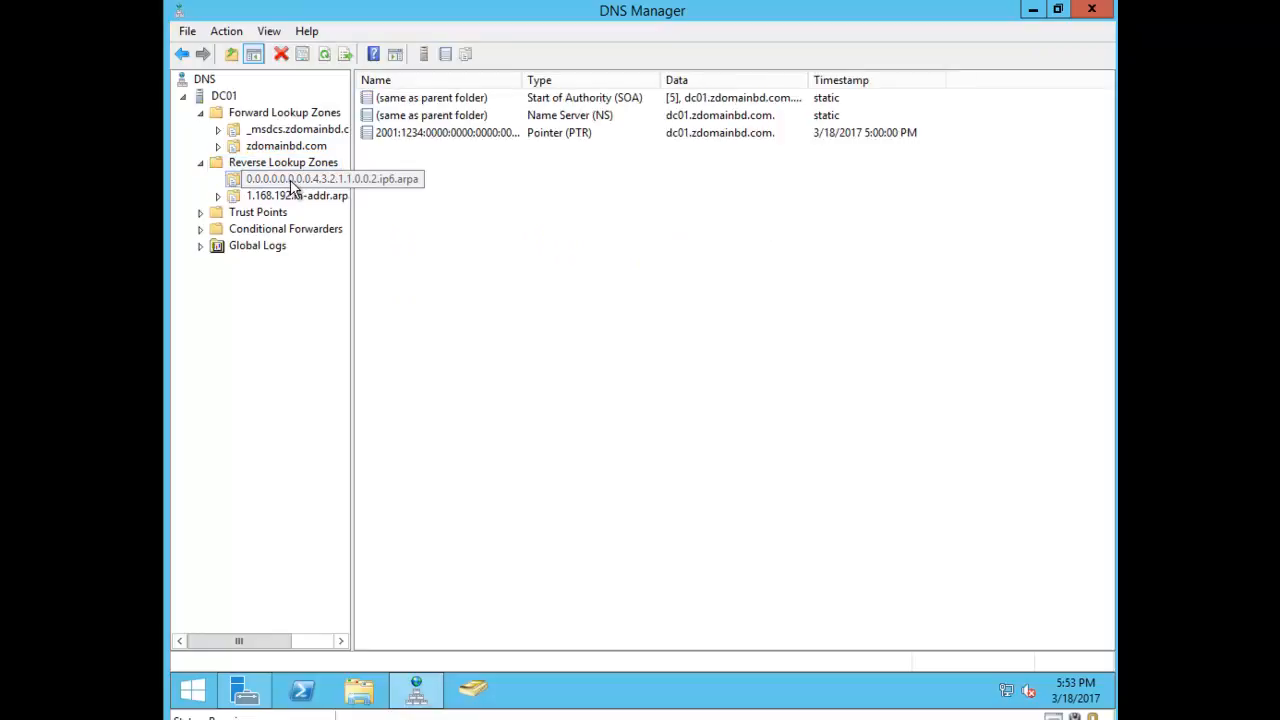
pyautogui.moveTo(661, 80); pyautogui.dragTo(720, 84)
pyautogui.click(563, 132)
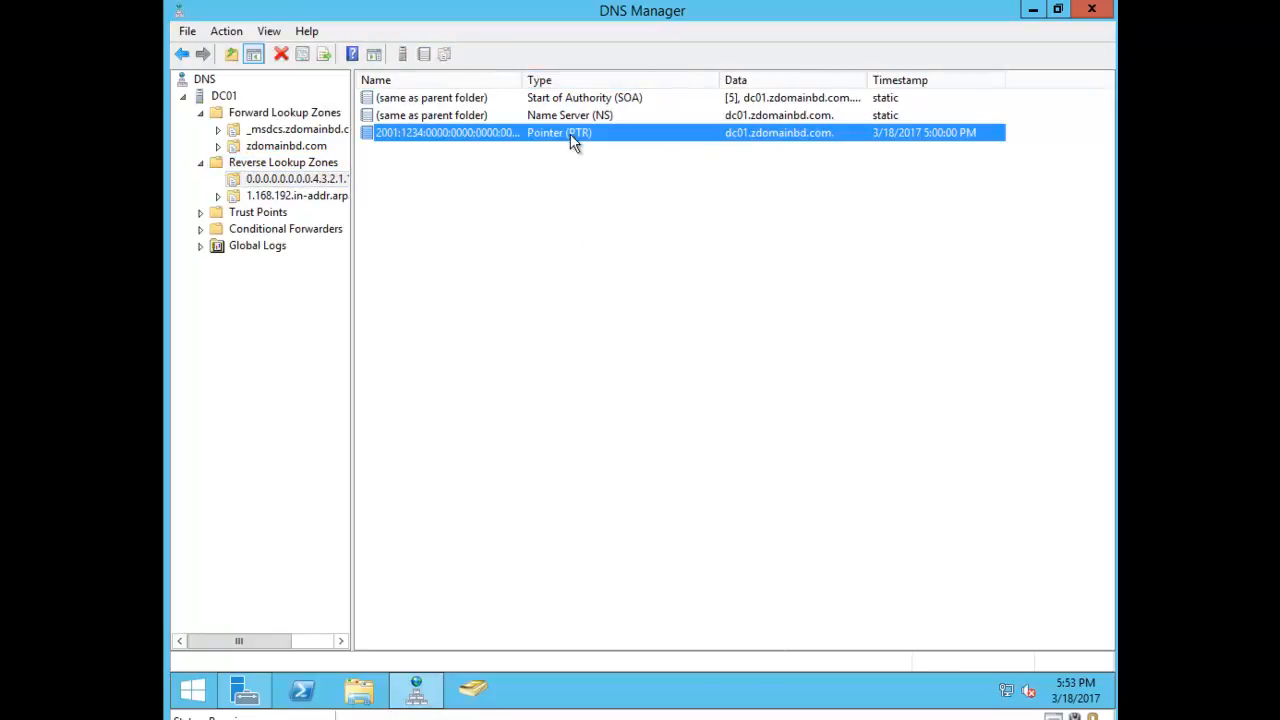
pyautogui.click(292, 196)
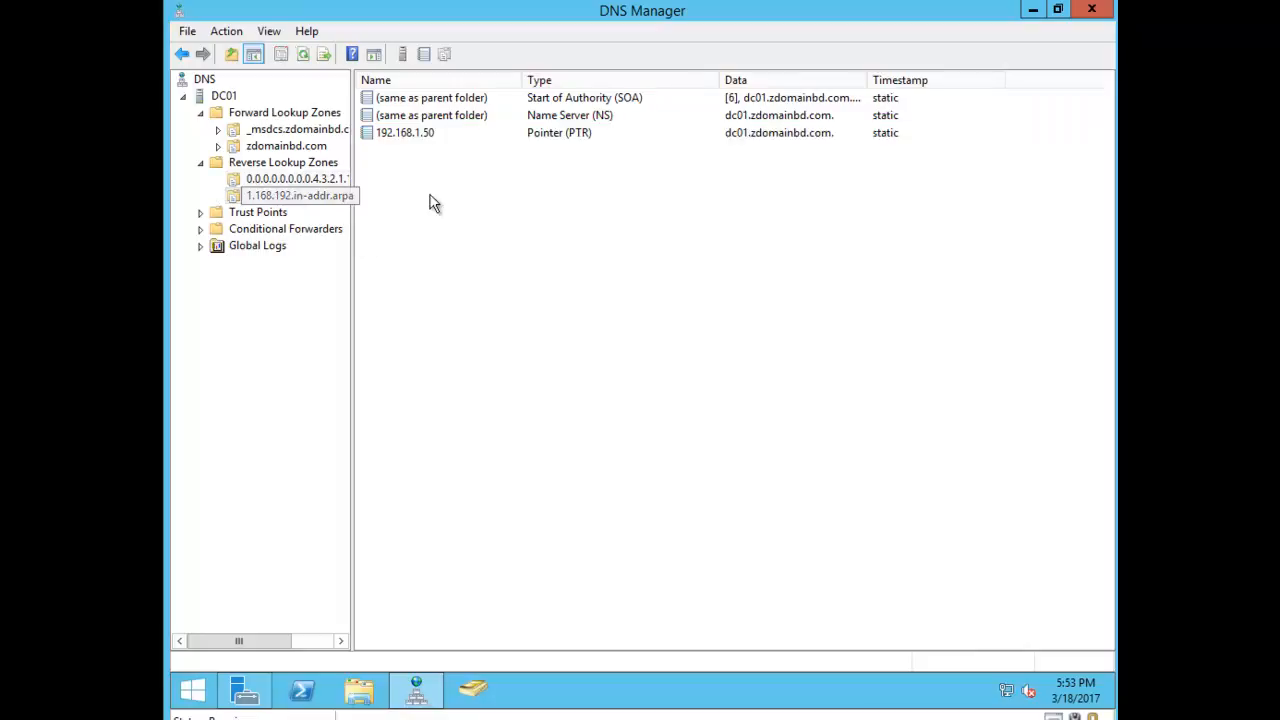
pyautogui.click(425, 140)
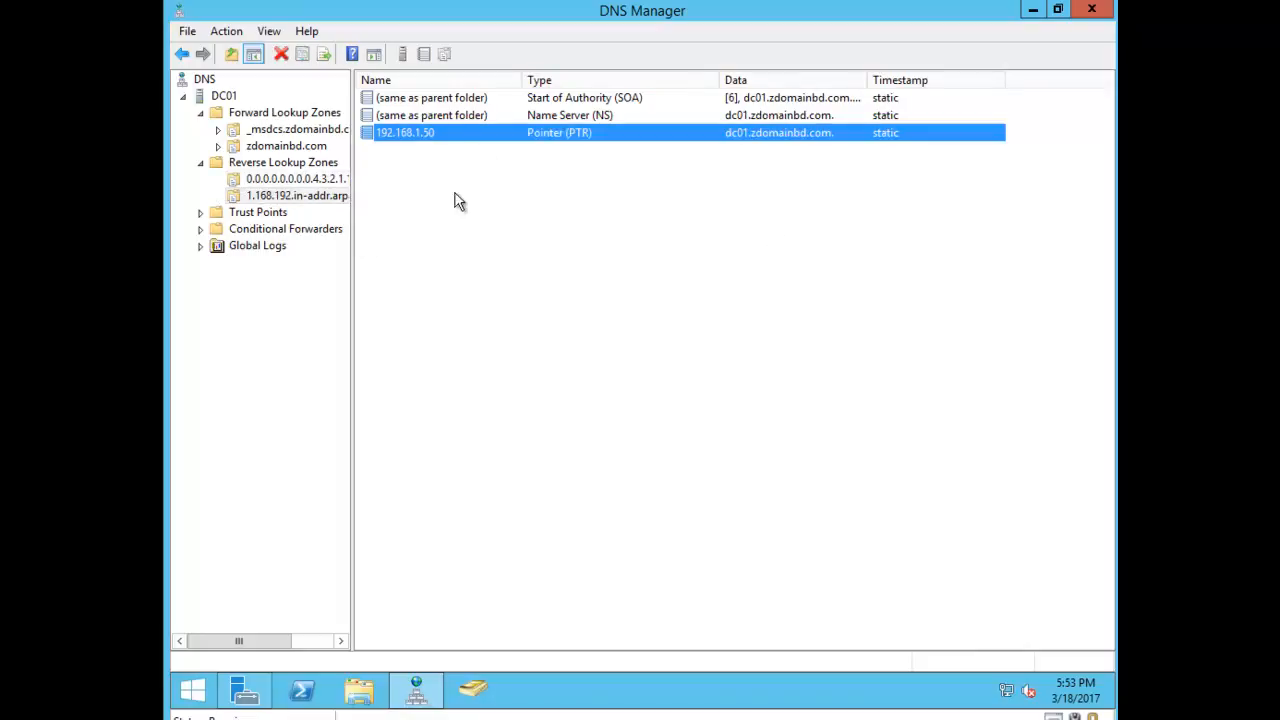
pyautogui.click(289, 146)
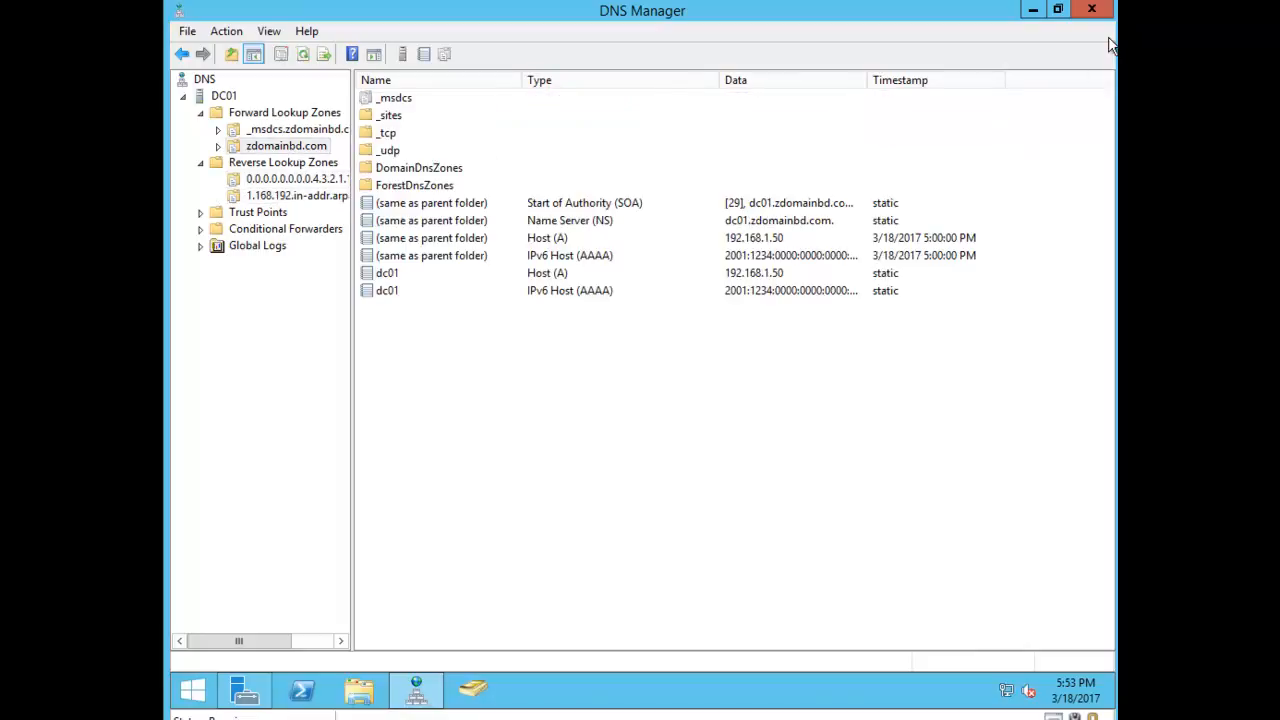
pyautogui.click(719, 289)
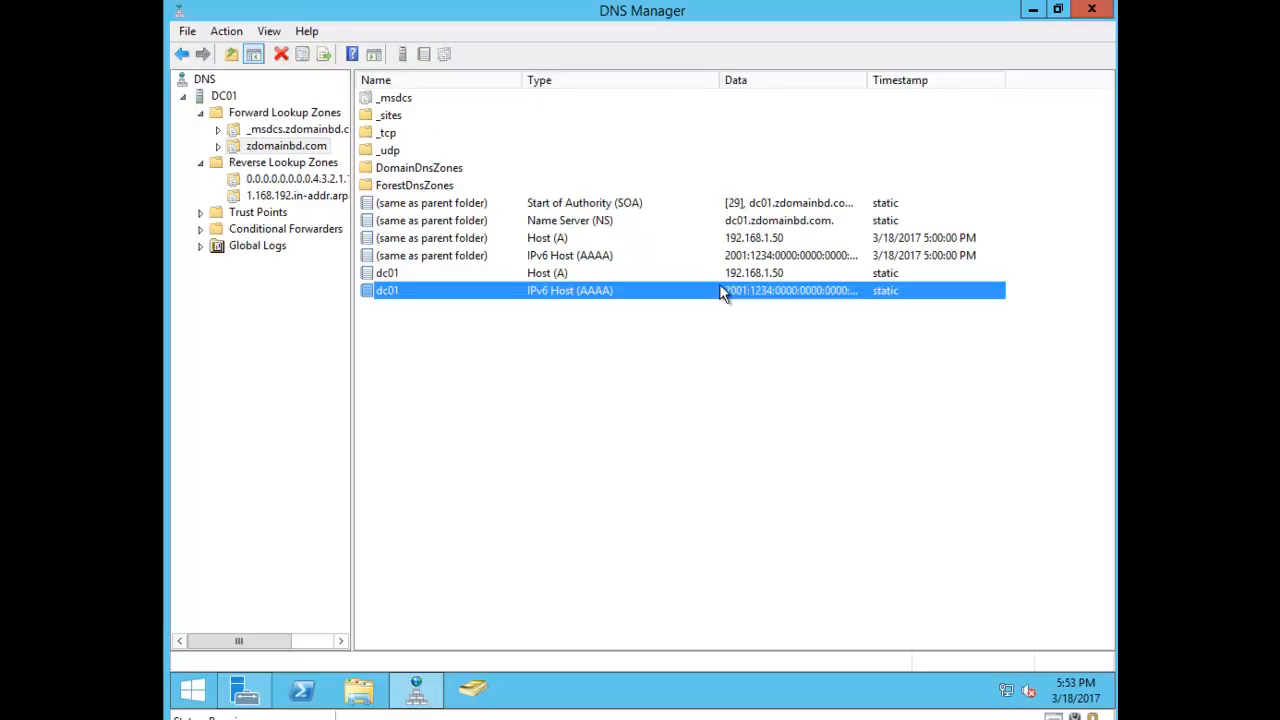
pyautogui.click(717, 272)
pyautogui.click(538, 238)
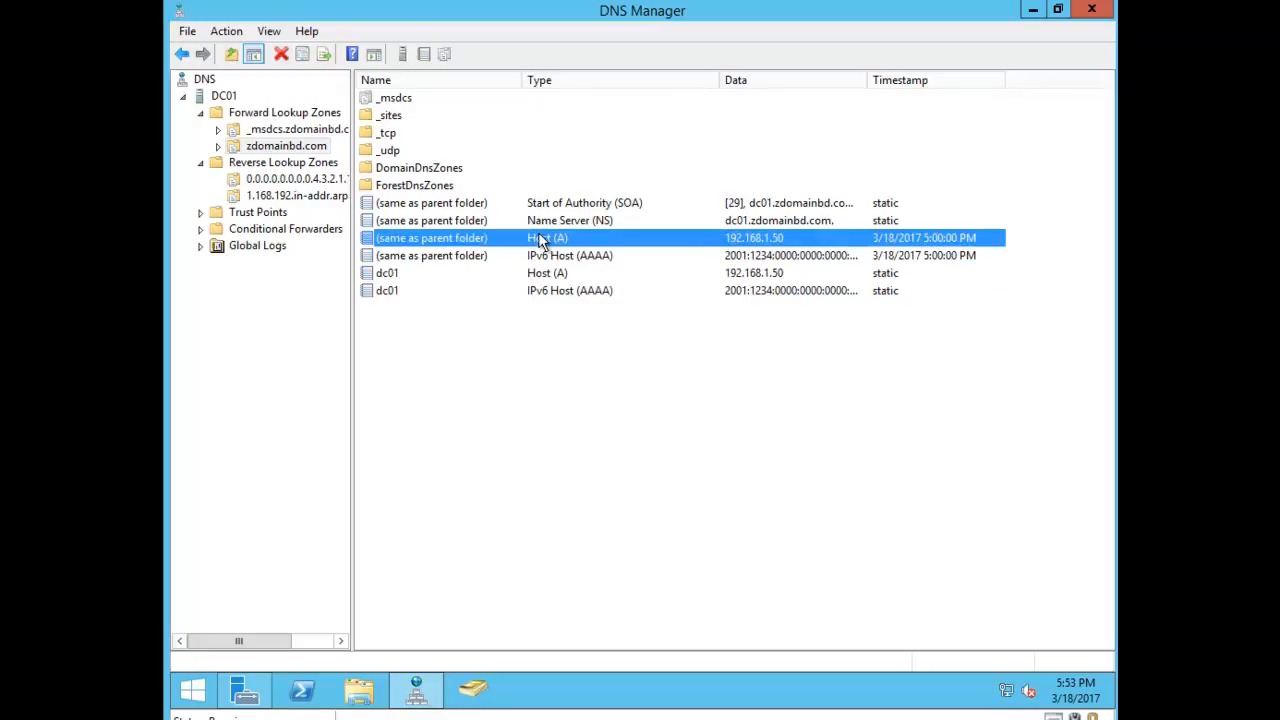
# - Close DNS Manager, minimize Server Manager, and run Command Prompt as administrator via a cmd Start search
pyautogui.click(1099, 14)
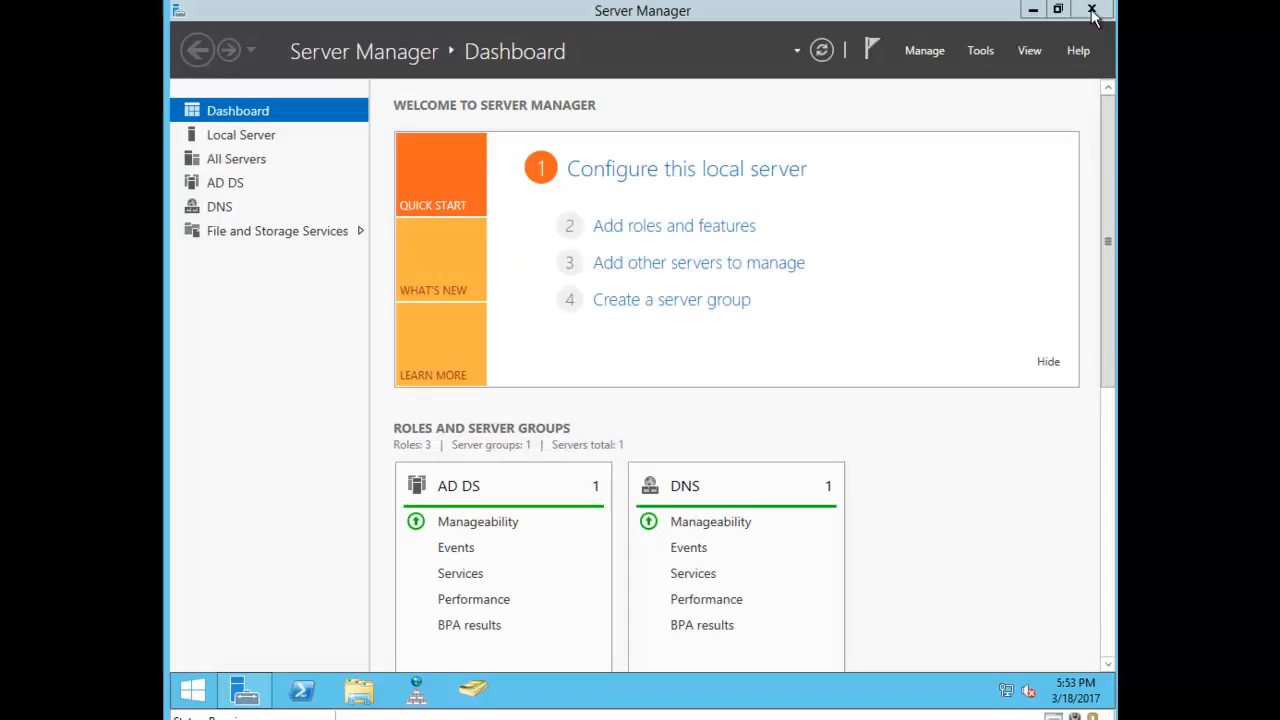
pyautogui.click(1033, 10)
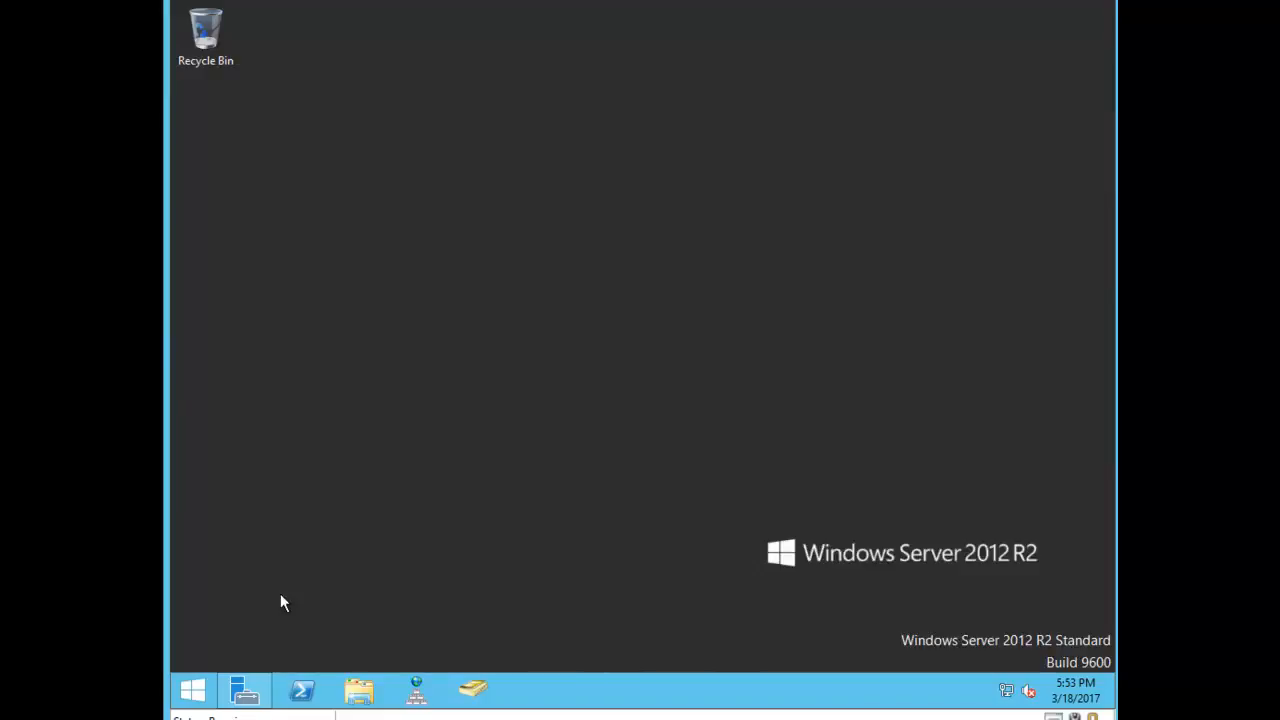
pyautogui.click(192, 692)
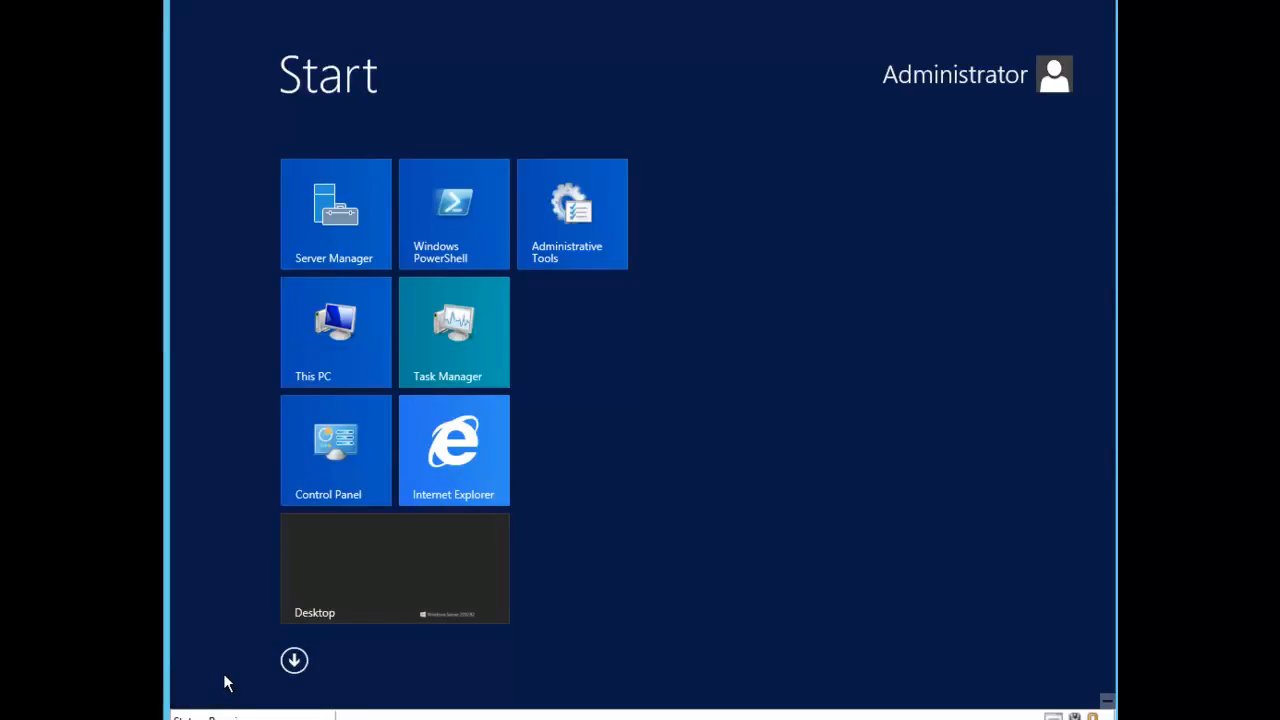
pyautogui.write('cmd')
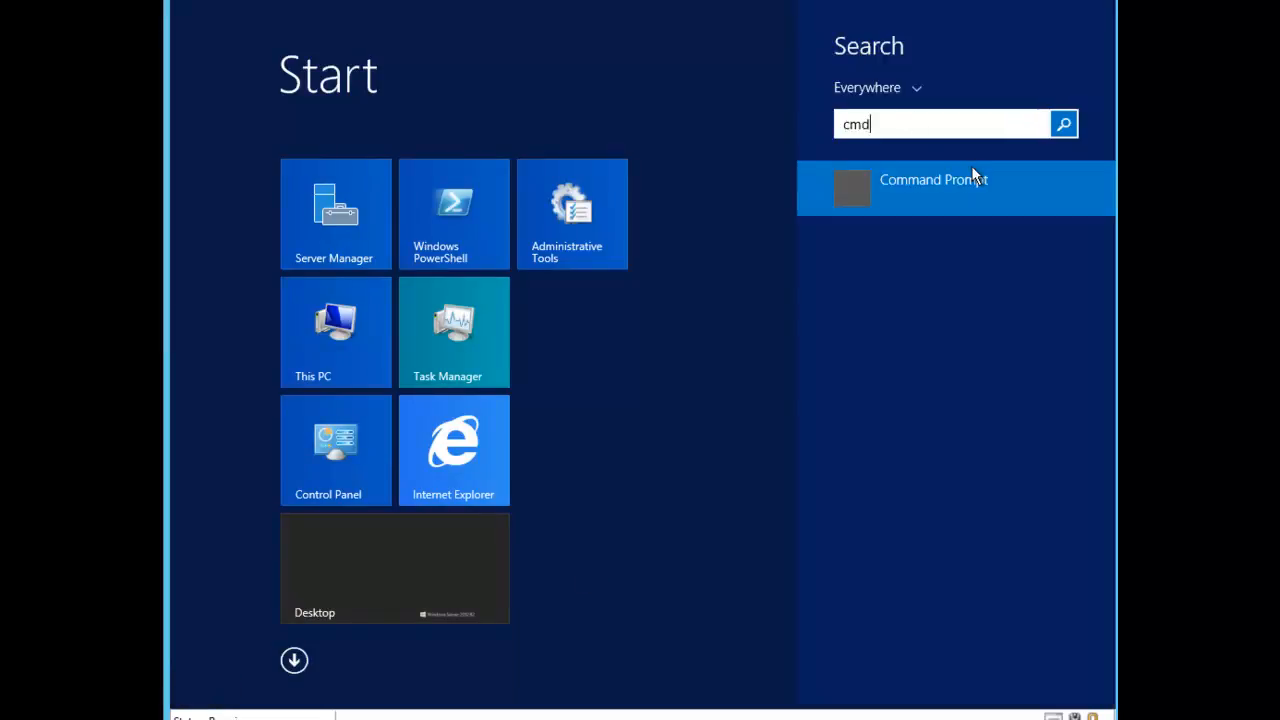
pyautogui.rightClick(894, 178)
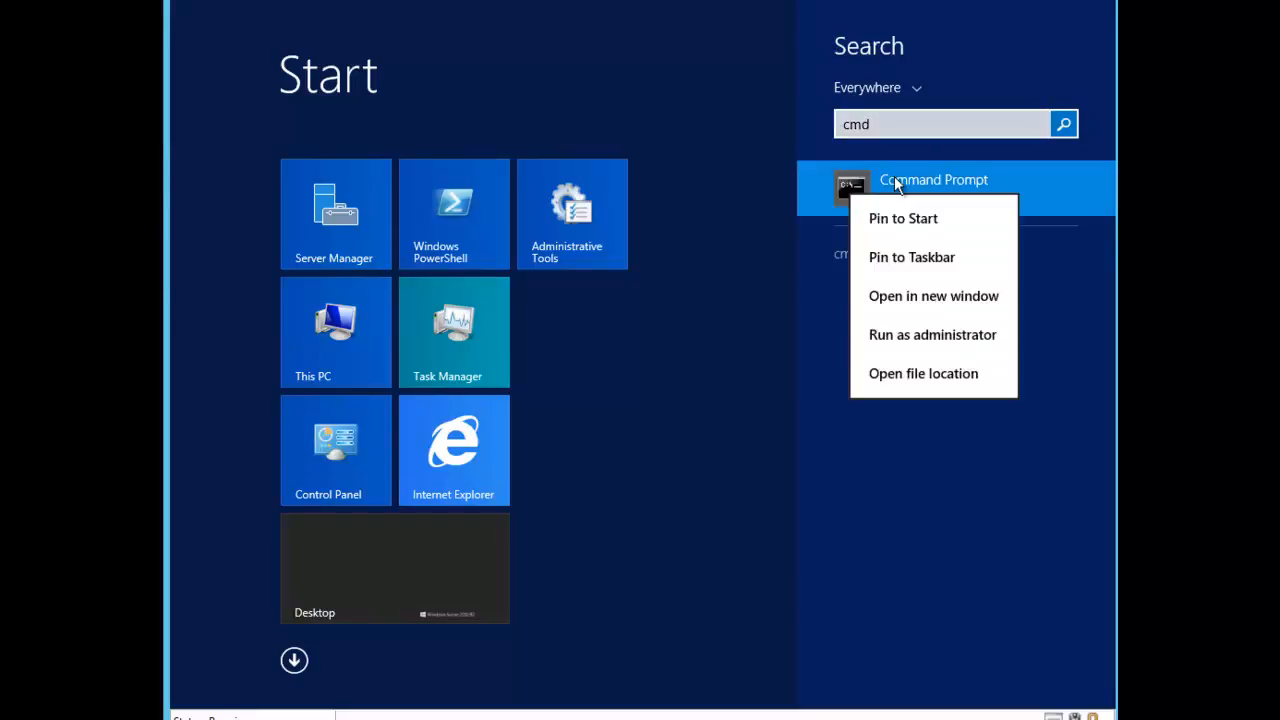
pyautogui.click(920, 337)
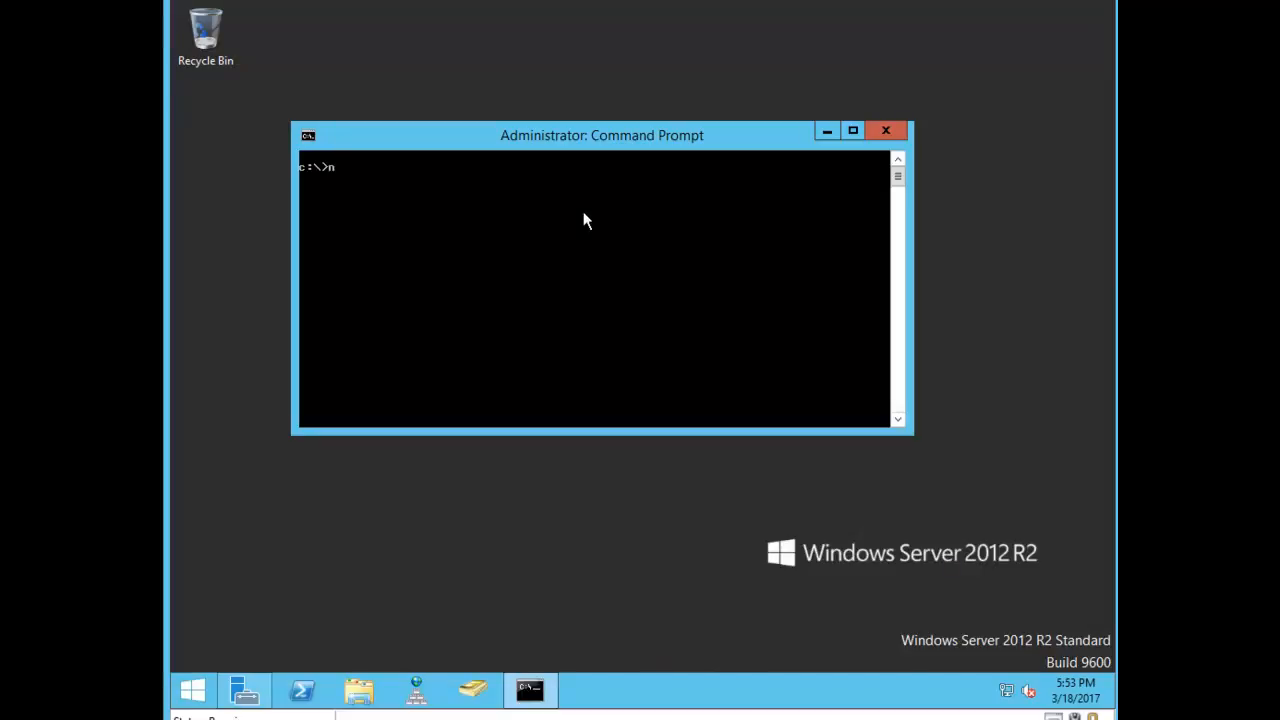
# - Start nslookup and look up zdomainbd.com, resolving to 2001:1234::2 and 192.168.1.50
pyautogui.write('nslookup')
pyautogui.press('Return')
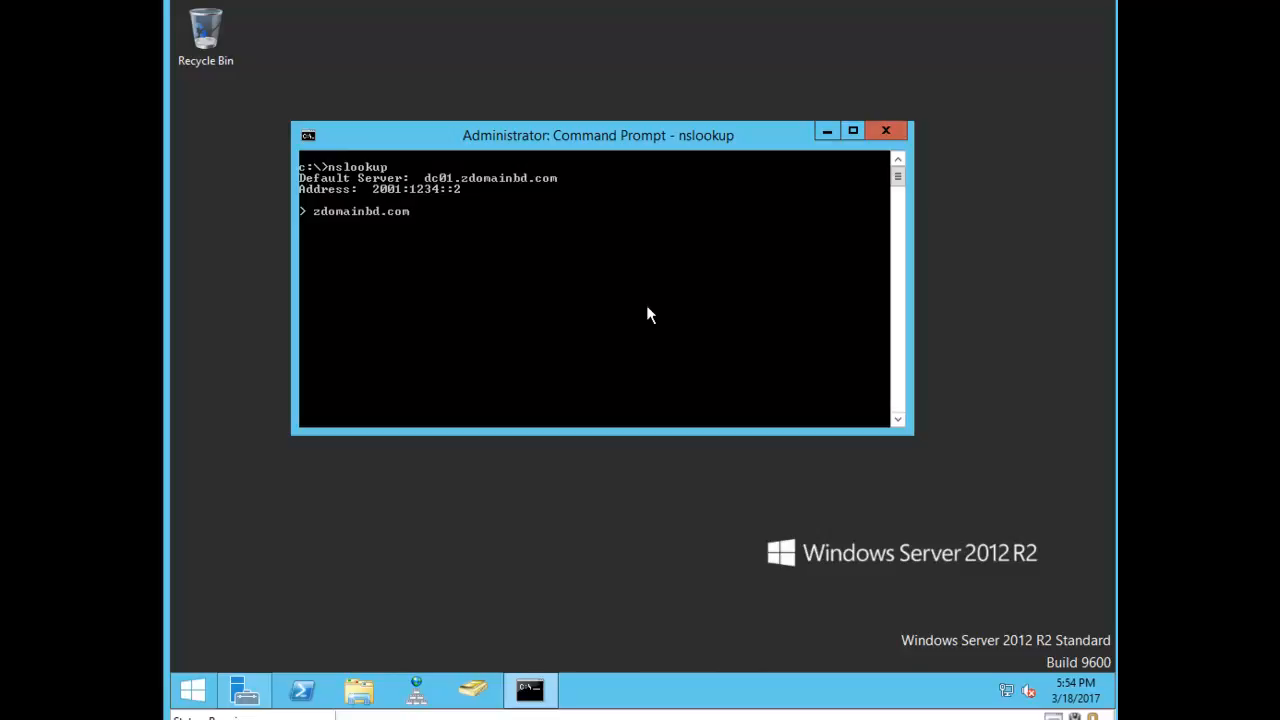
pyautogui.press('Return')
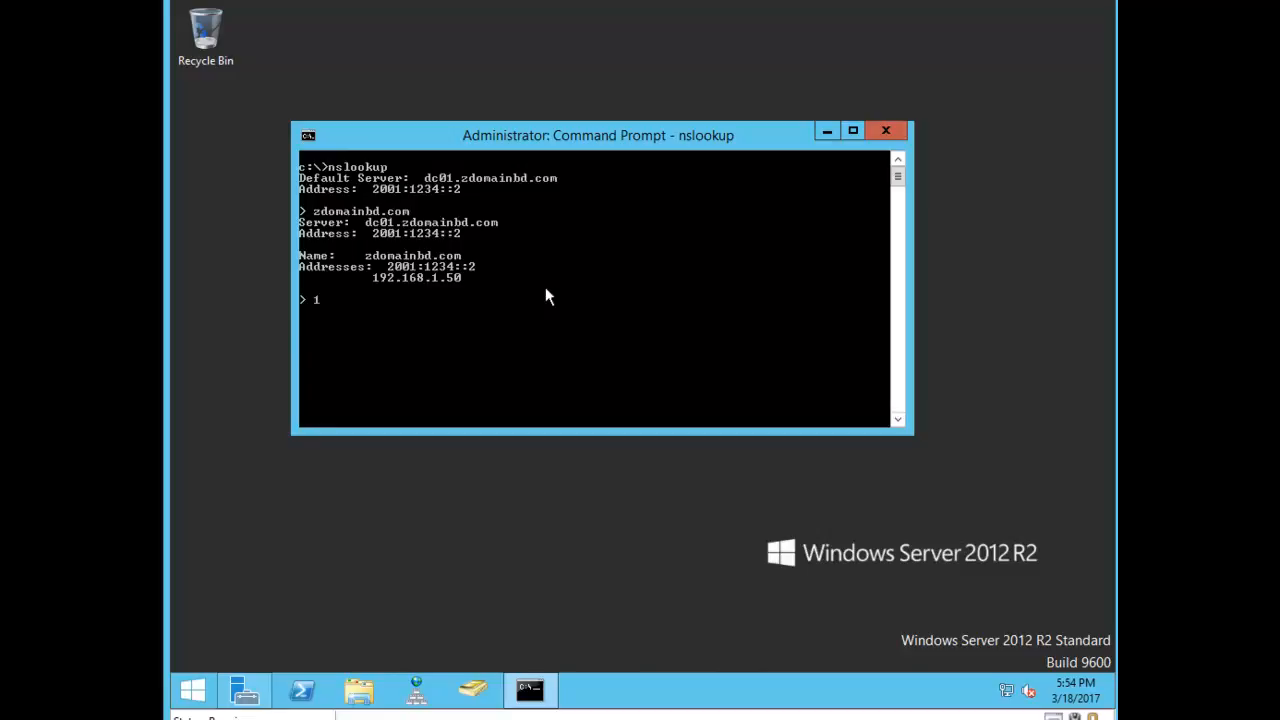
# - Reverse-resolve 192.168.1.50 to dc01.zdomainbd.com, then enter 2001:1234::2 for the IPv6 check
pyautogui.write('192.168.1.50')
pyautogui.press('Return')
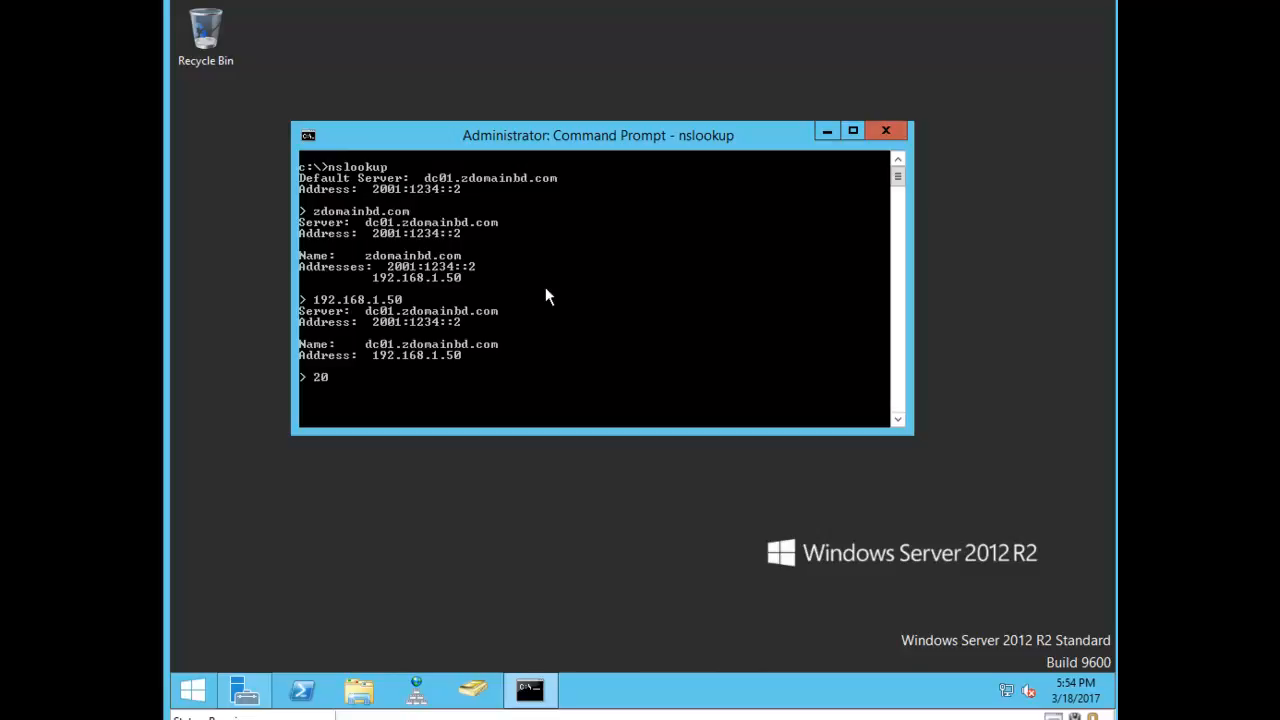
pyautogui.write('2001:1234::2')
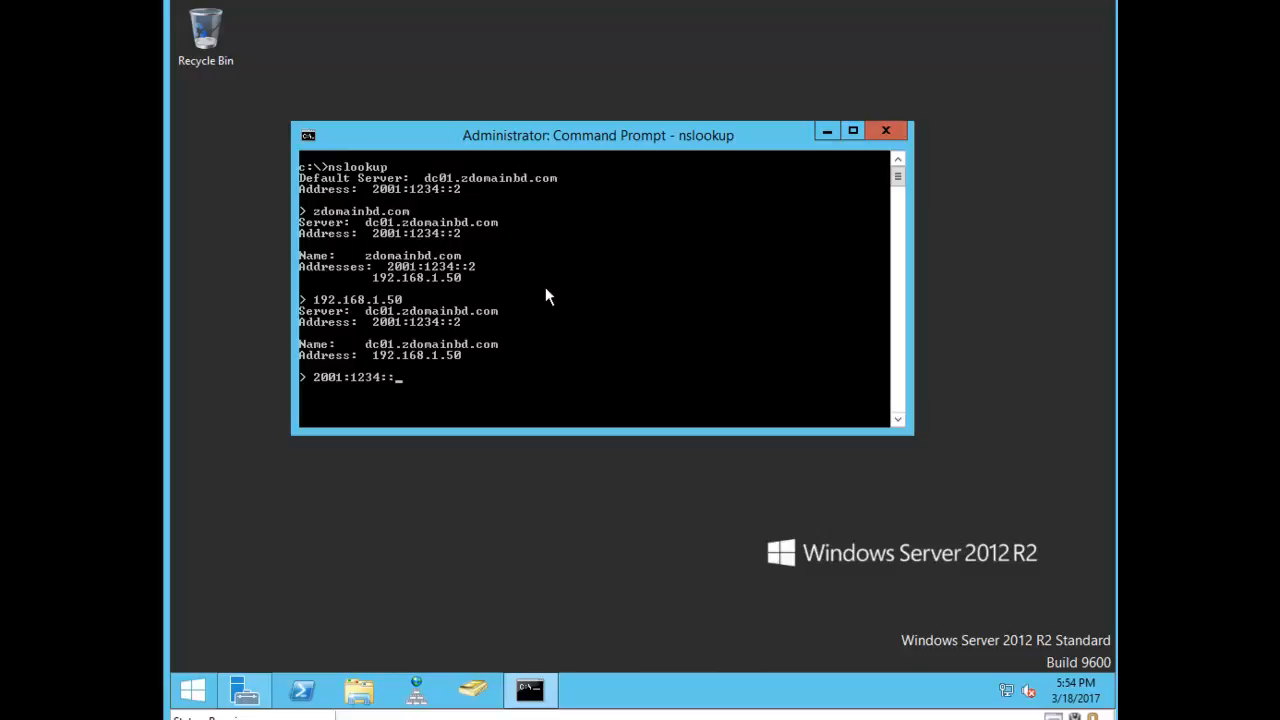